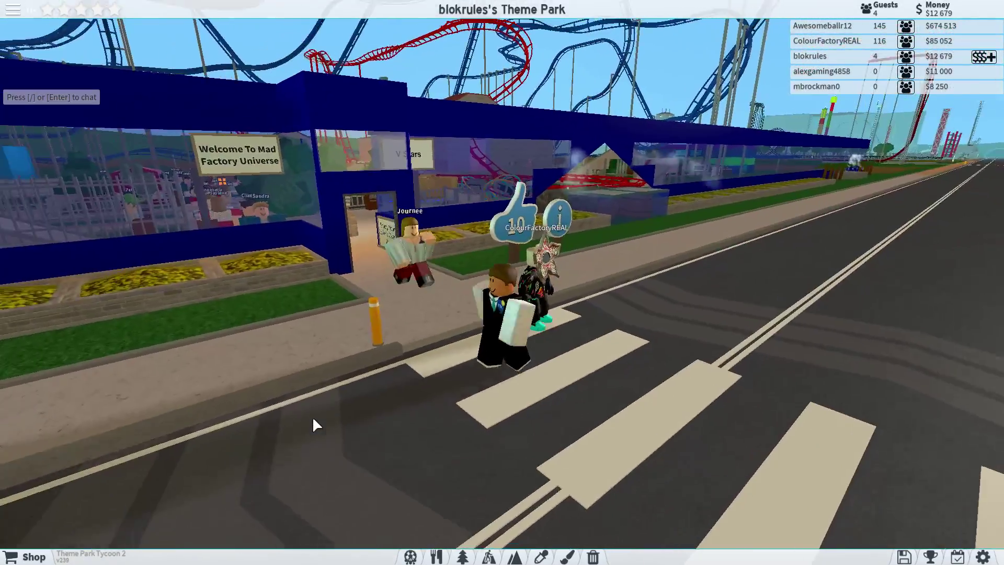
# Walk the avatar along the sidewalk and send the /e wave emote.
pyautogui.press('a')
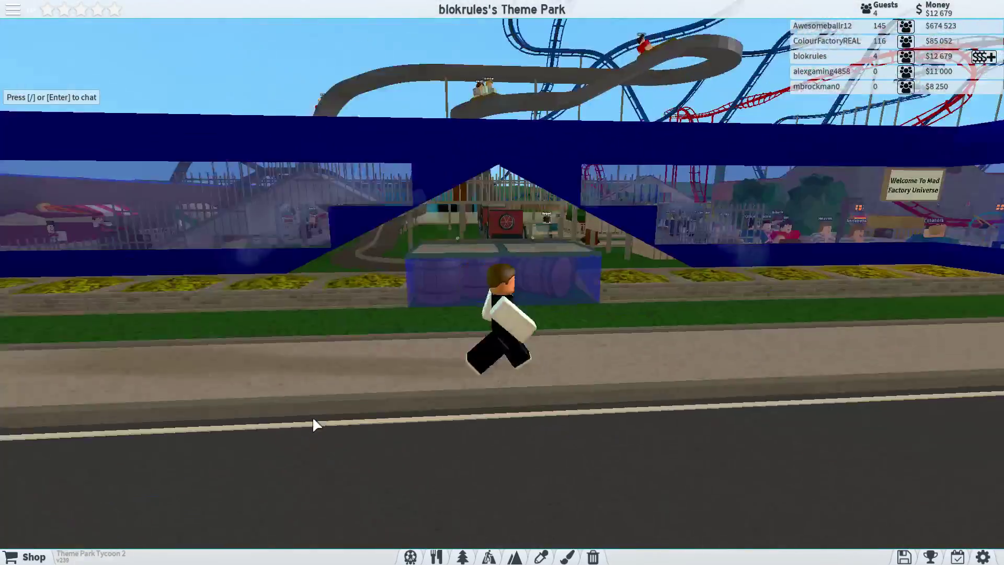
pyautogui.press('/')
pyautogui.write('/e wav')
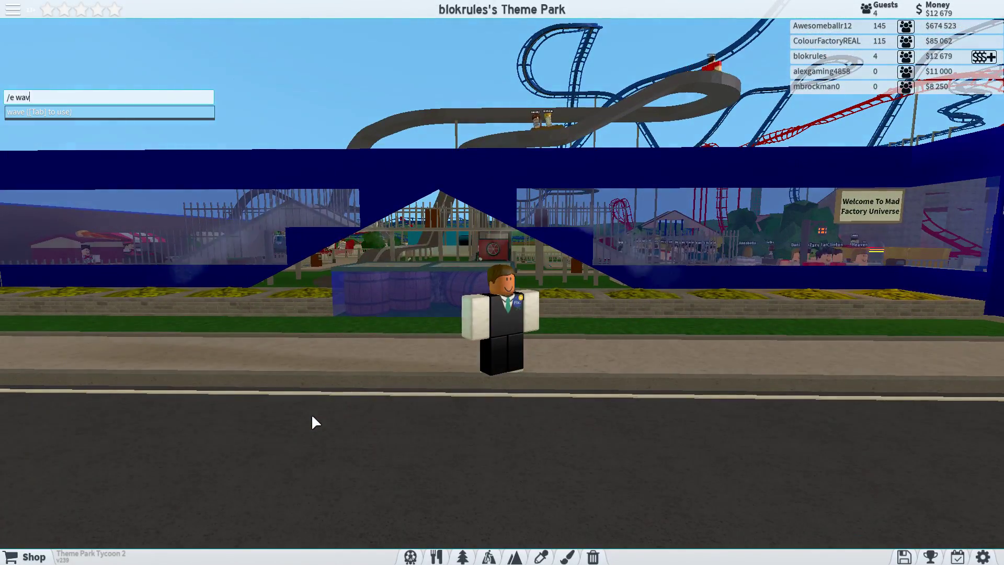
pyautogui.write('e')
pyautogui.press('Return')
pyautogui.moveTo(311, 413); pyautogui.dragTo(234, 341)
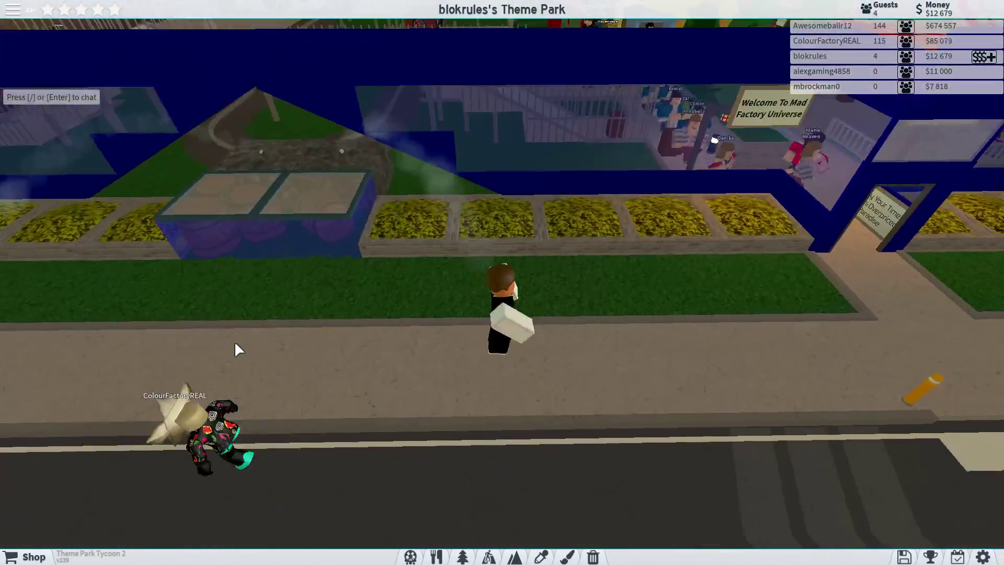
# Walk through the entrance building and along the park path past the hedge and guests.
pyautogui.press('w')
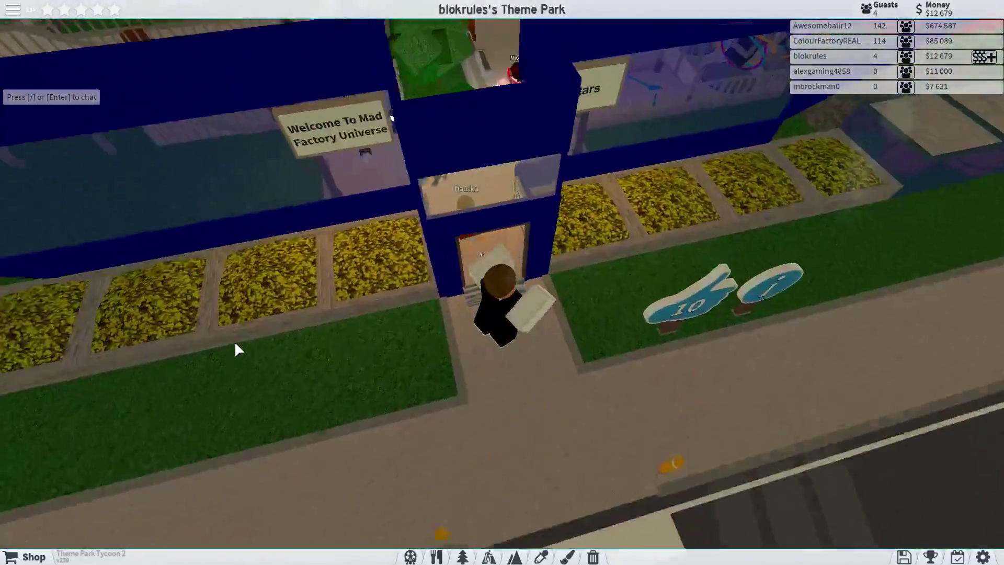
pyautogui.press('w')
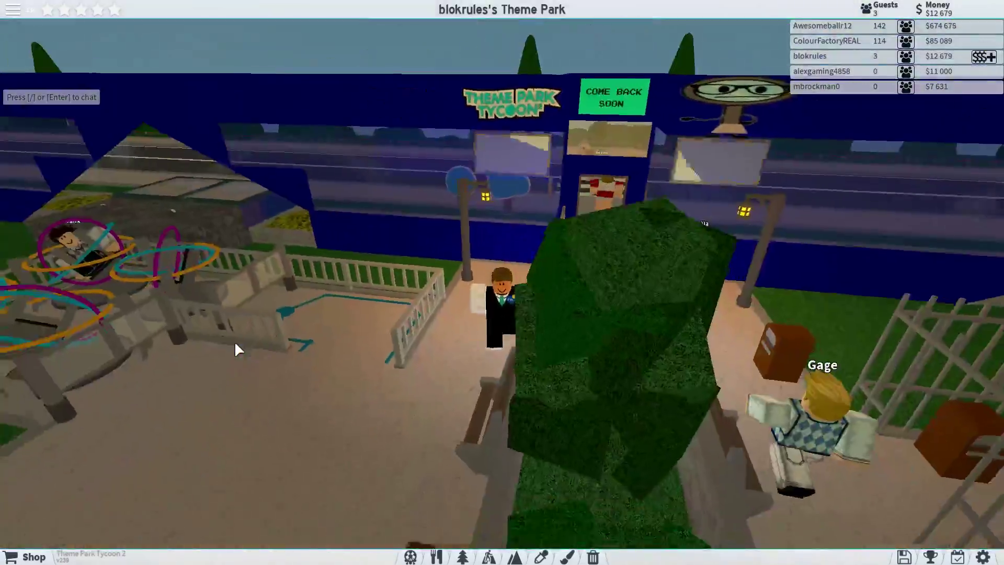
pyautogui.press('s')
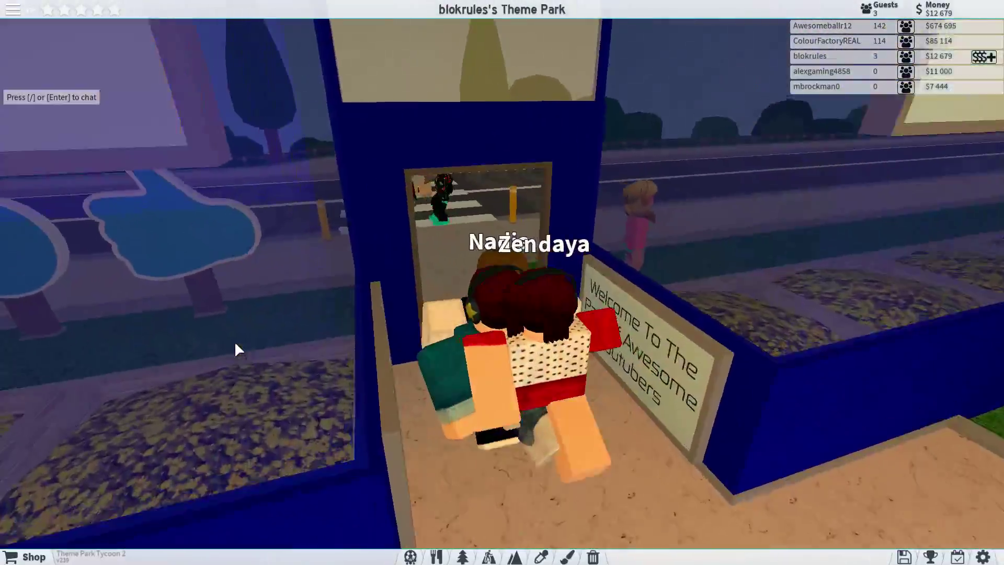
pyautogui.press('w')
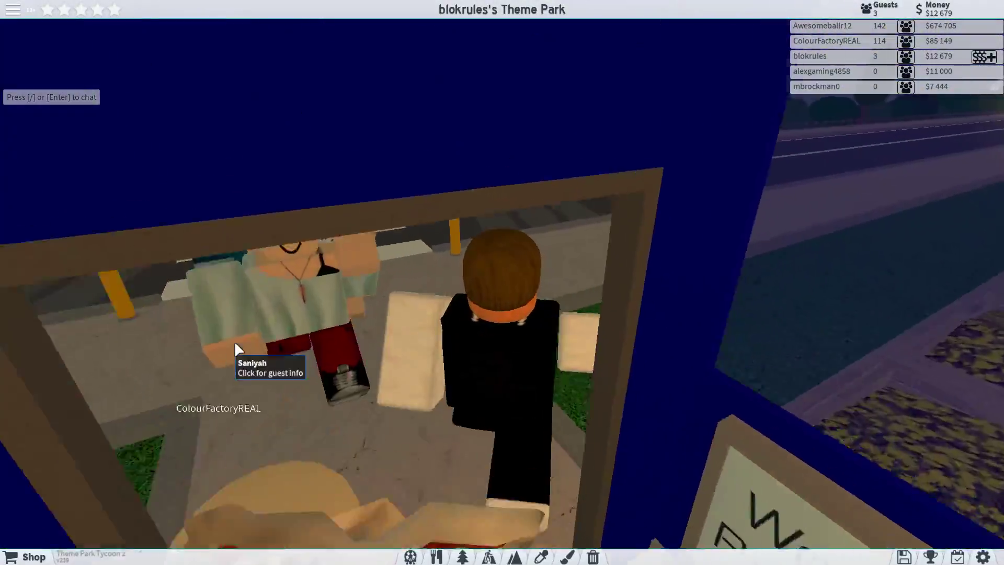
pyautogui.press('s')
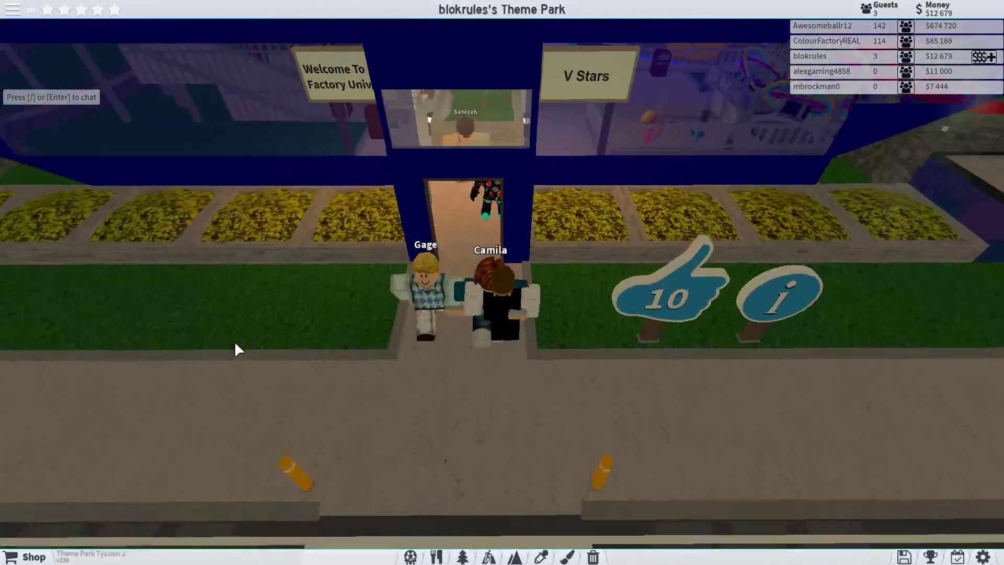
pyautogui.press('w')
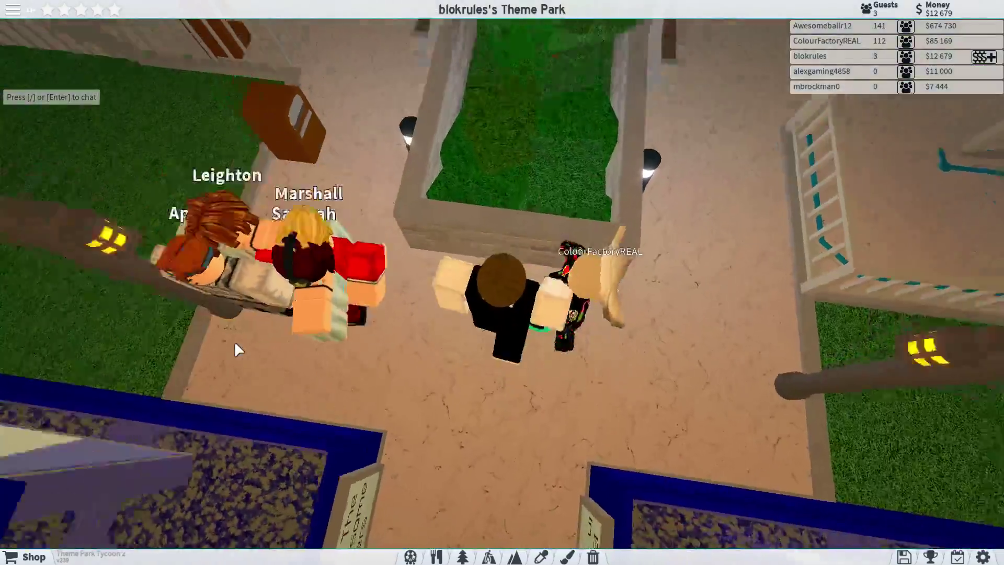
pyautogui.press('w')
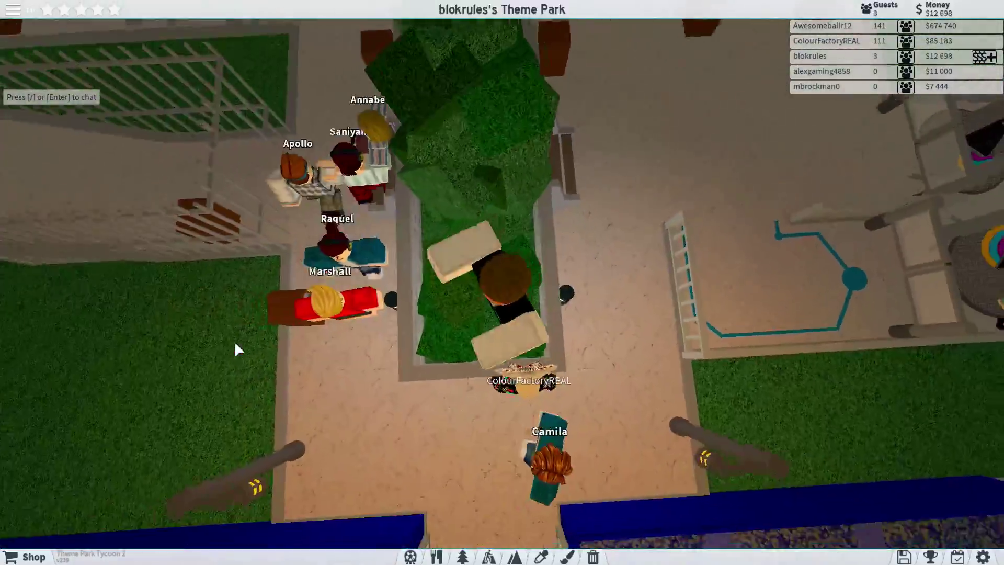
pyautogui.press('w')
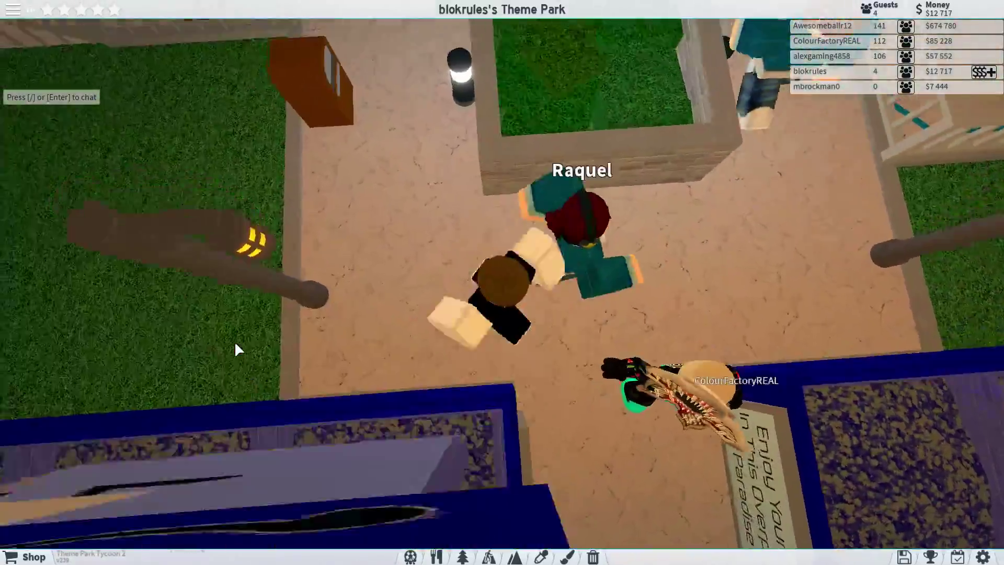
pyautogui.press('w')
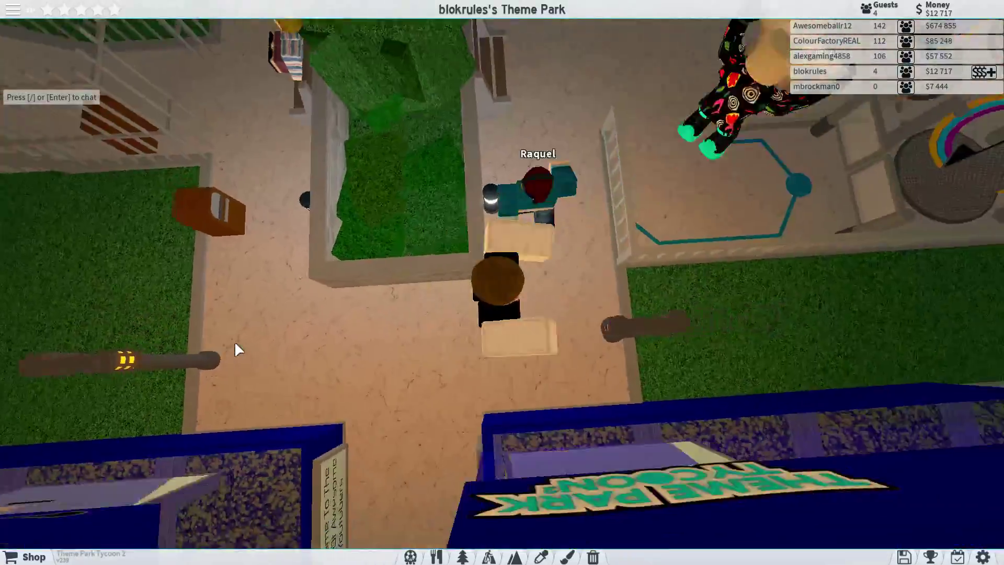
pyautogui.press('w')
pyautogui.scroll(-5, 232, 340)
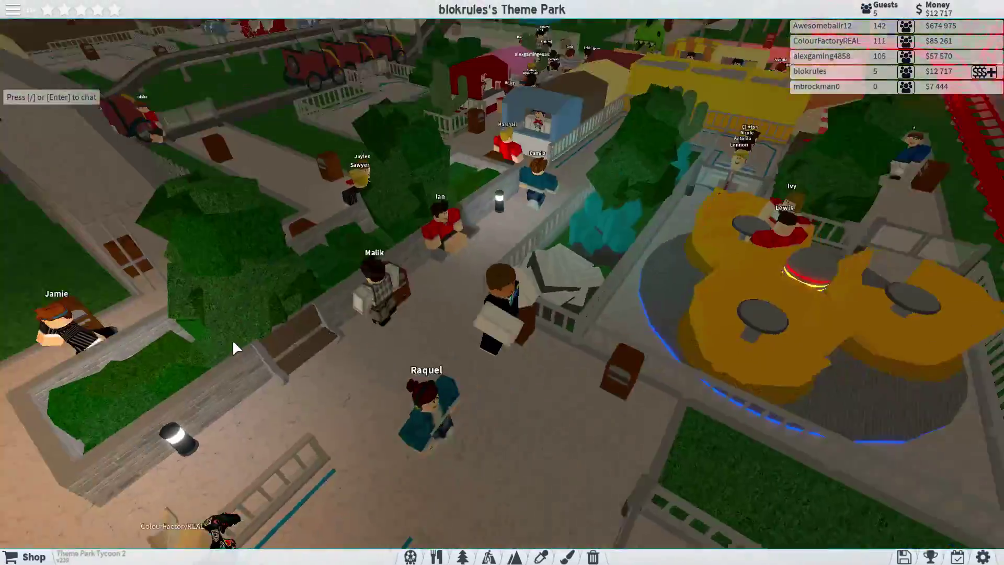
pyautogui.press('w')
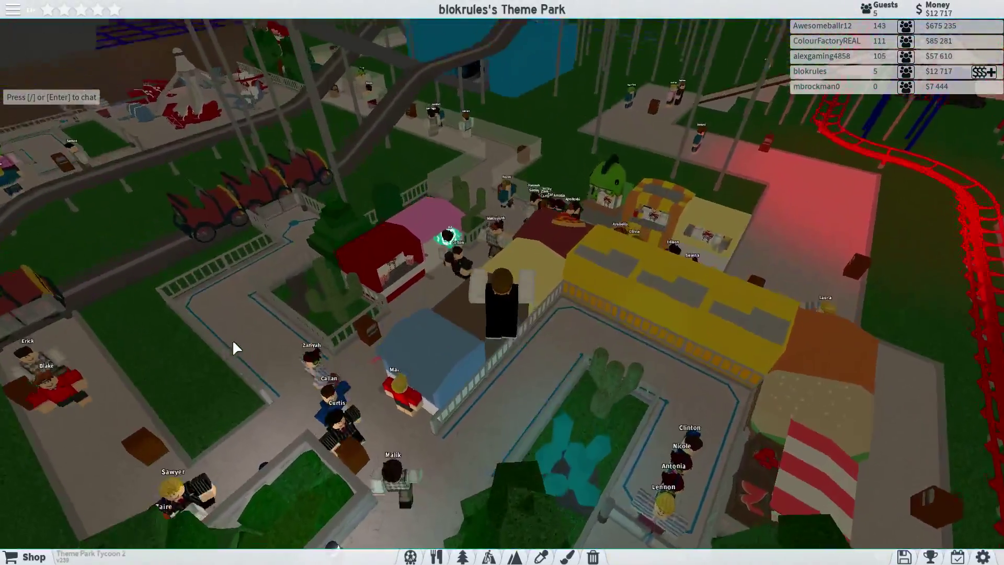
pyautogui.scroll(5, 232, 340)
# Walk past the pizza stand and across the grass to stop under the coaster supports.
pyautogui.press('w')
pyautogui.scroll(-3, 233, 340)
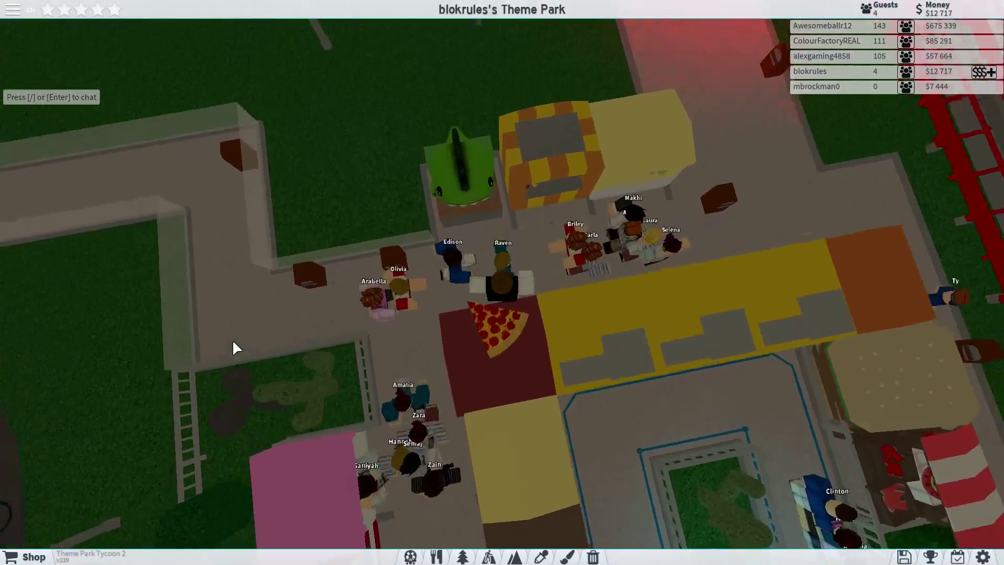
pyautogui.scroll(-4, 232, 340)
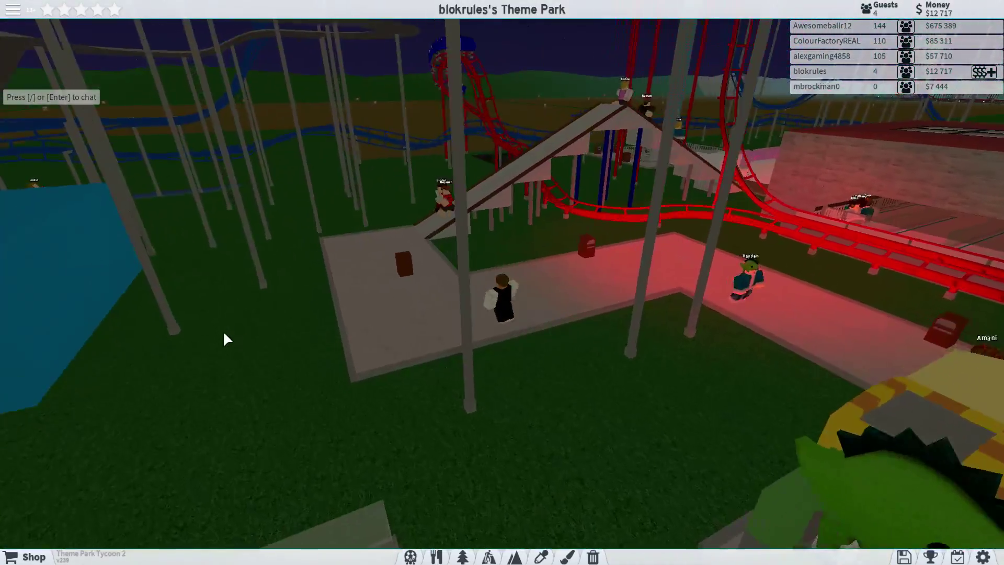
pyautogui.scroll(4, 222, 330)
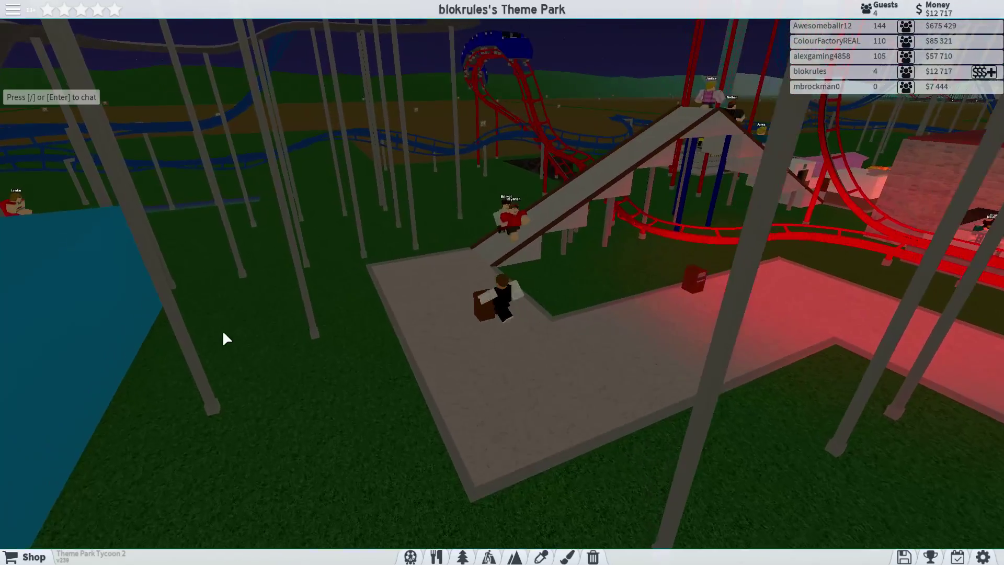
pyautogui.press('w')
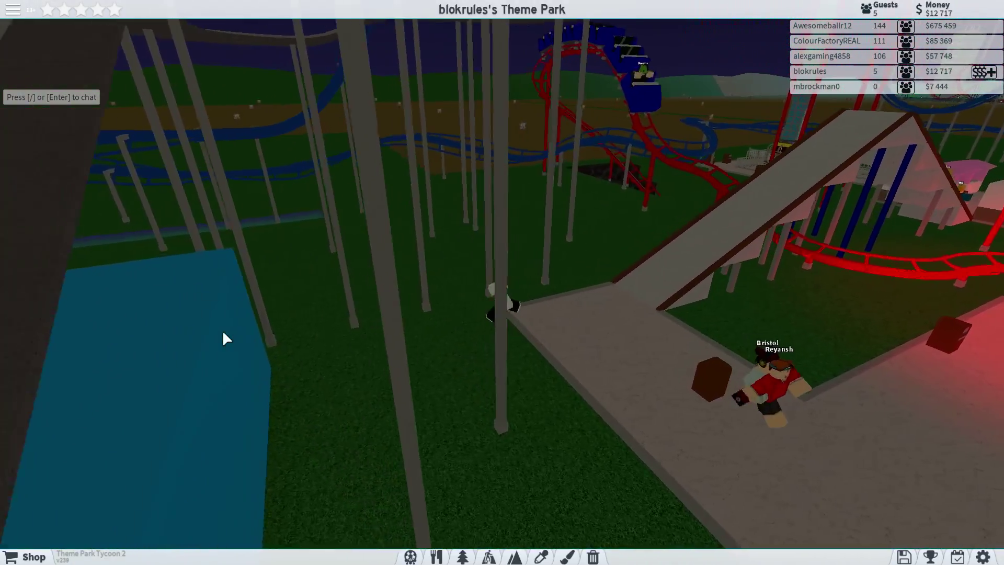
pyautogui.press('w')
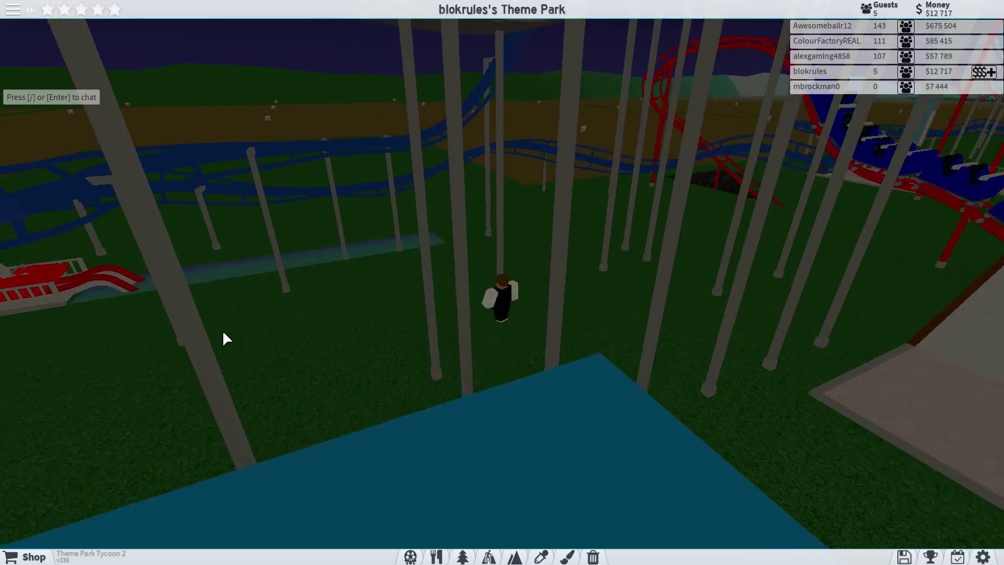
pyautogui.press('w')
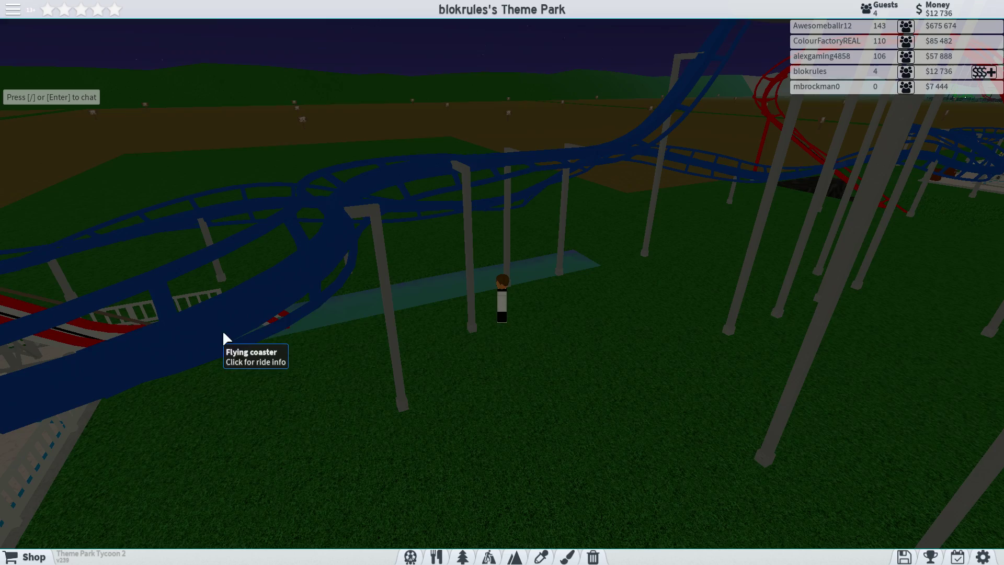
# Orbit the camera for an overhead look over the park's blue coaster tracks.
pyautogui.moveTo(221, 330); pyautogui.dragTo(302, 282)
pyautogui.press('w')
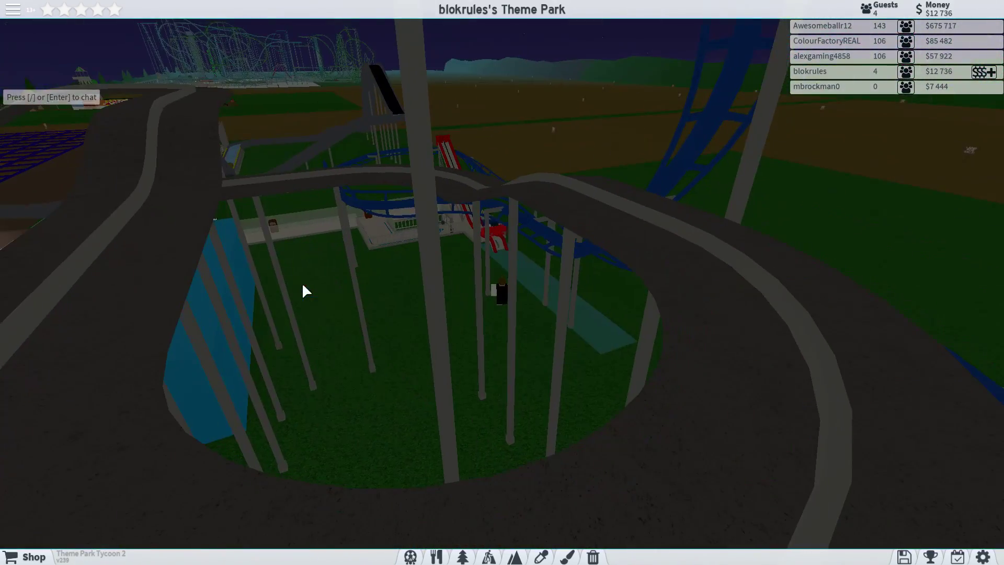
pyautogui.moveTo(303, 283); pyautogui.dragTo(302, 290)
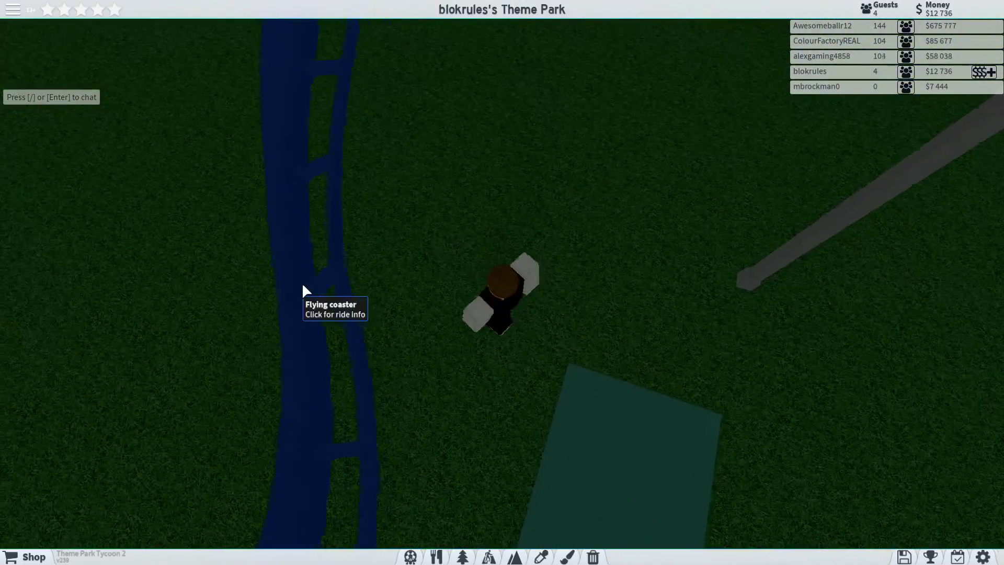
pyautogui.moveTo(302, 290); pyautogui.dragTo(600, 305)
pyautogui.press('Right')
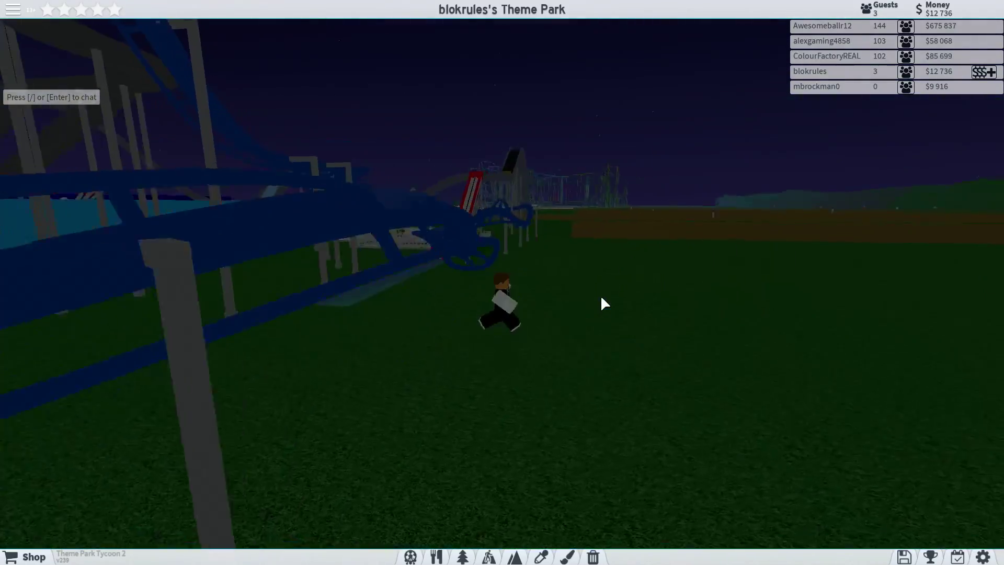
pyautogui.scroll(-5, 600, 304)
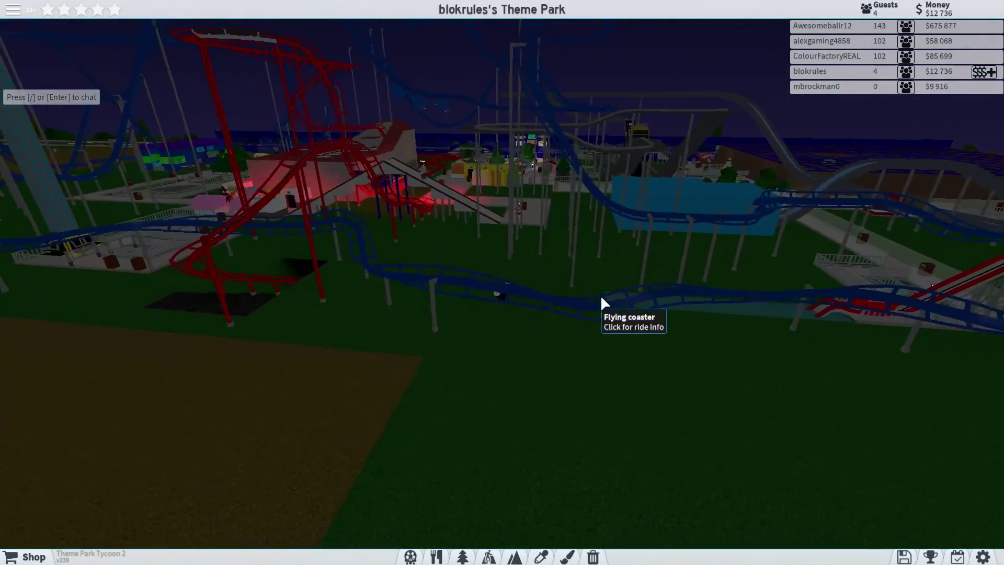
pyautogui.scroll(-5, 600, 305)
pyautogui.scroll(4, 600, 304)
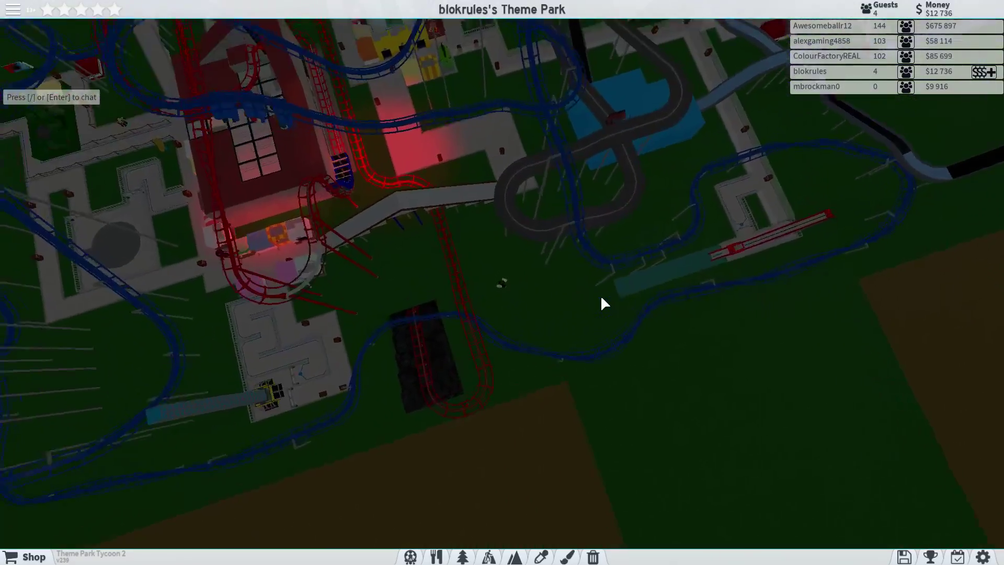
pyautogui.scroll(4, 600, 304)
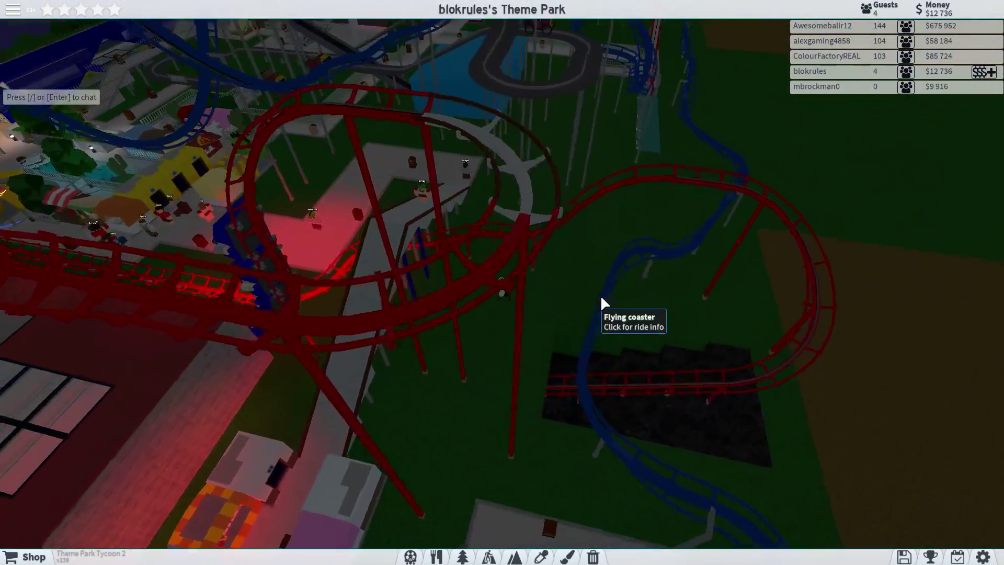
pyautogui.press('Right')
pyautogui.press('Right')
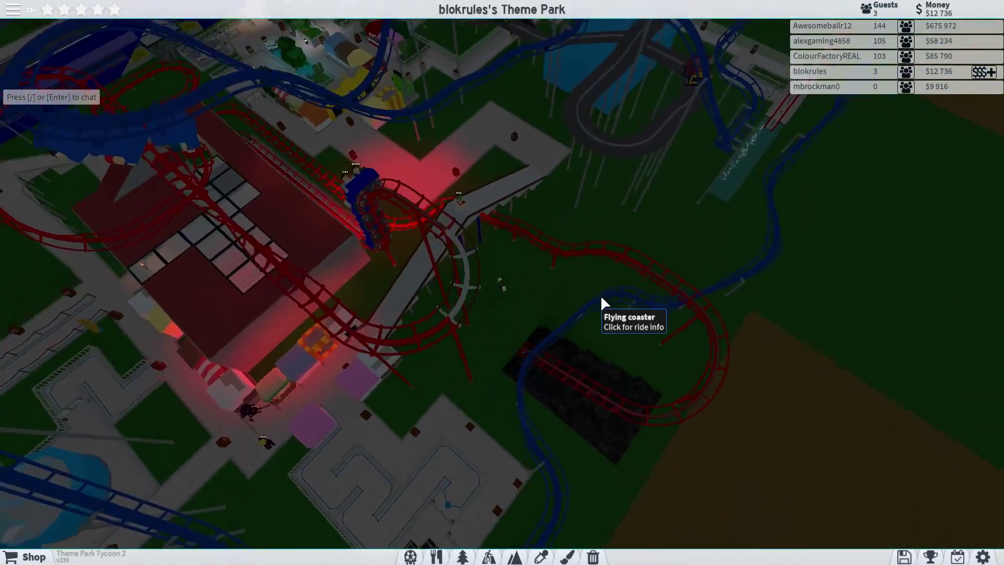
pyautogui.press('Right')
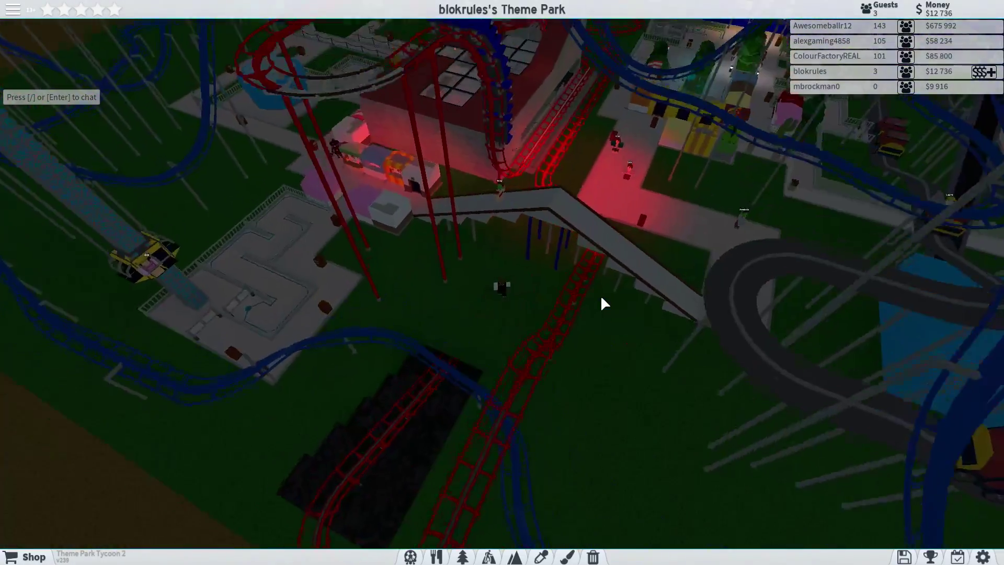
pyautogui.press('Right')
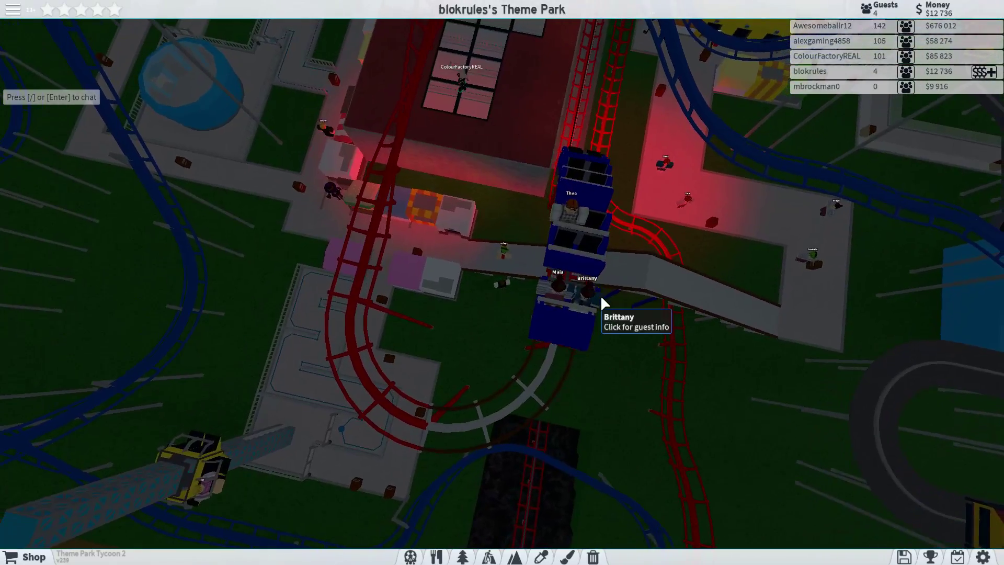
pyautogui.press('Right')
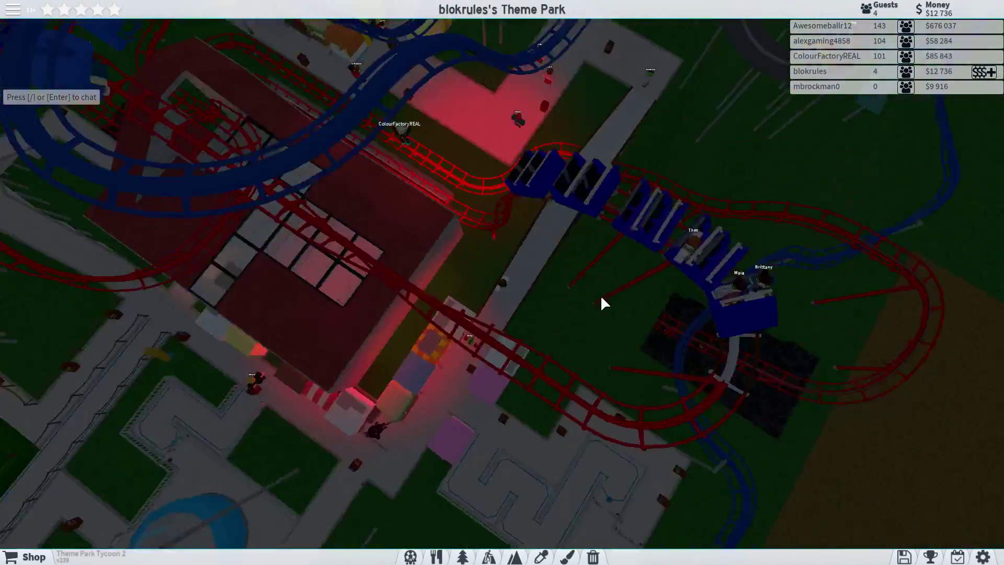
pyautogui.press('Up')
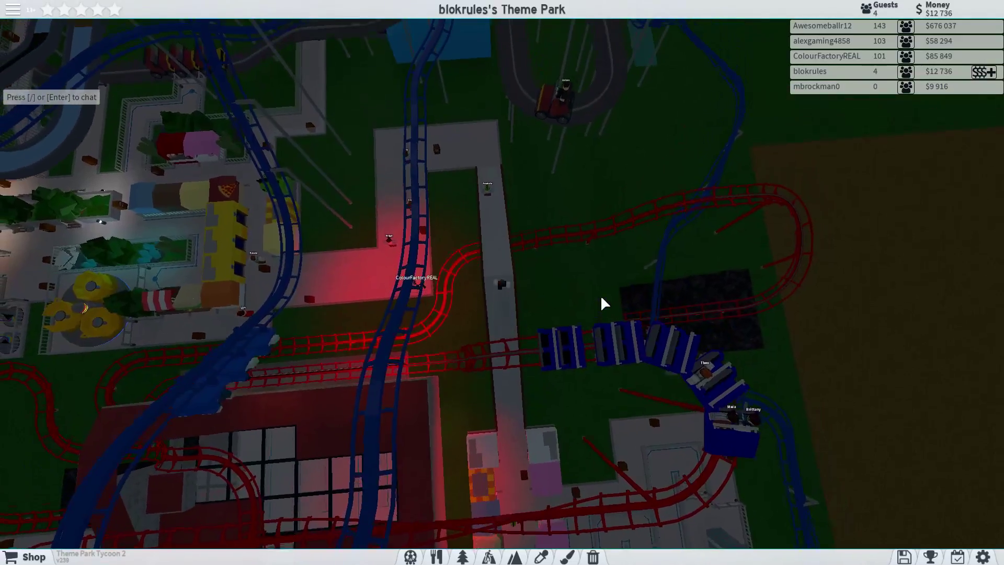
# Open the Rides catalogue, switch to Water rides and select River rapids.
pyautogui.click(409, 557)
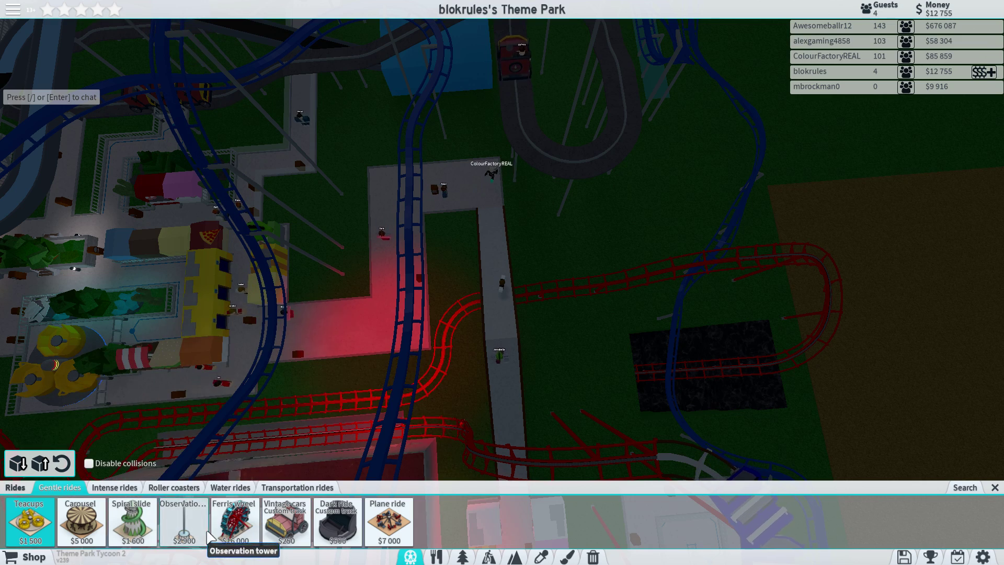
pyautogui.click(219, 488)
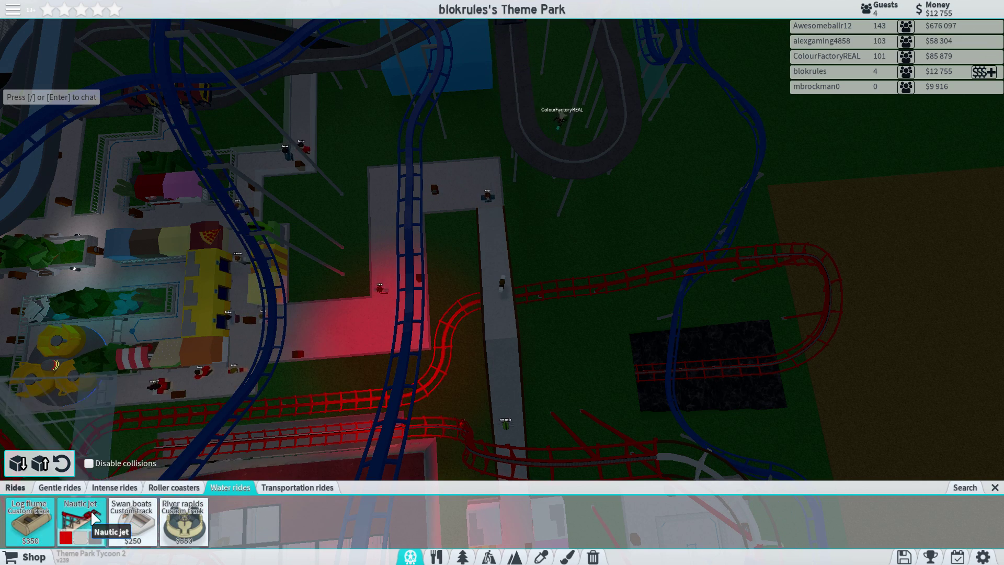
pyautogui.click(183, 521)
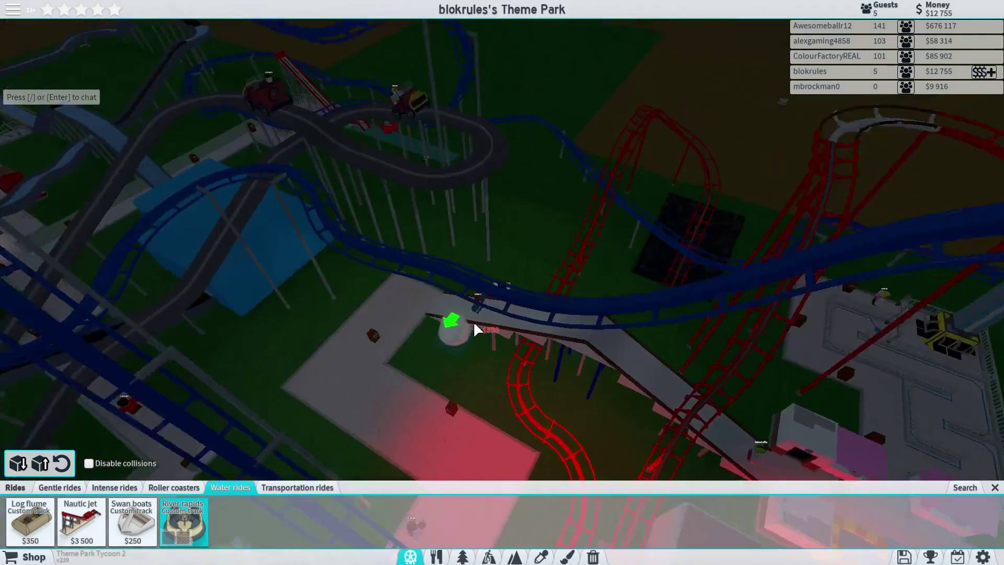
pyautogui.scroll(5, 473, 320)
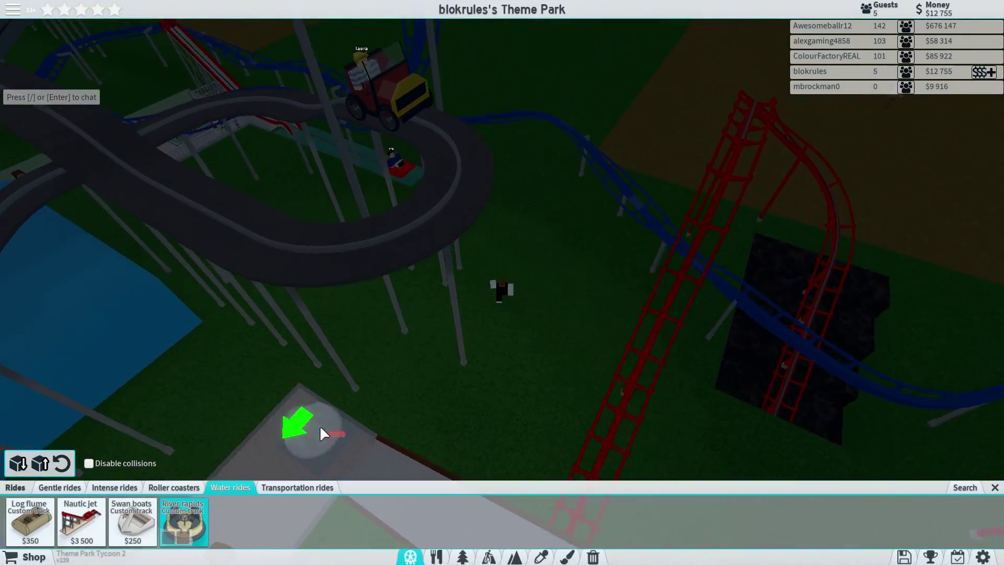
pyautogui.scroll(3, 319, 426)
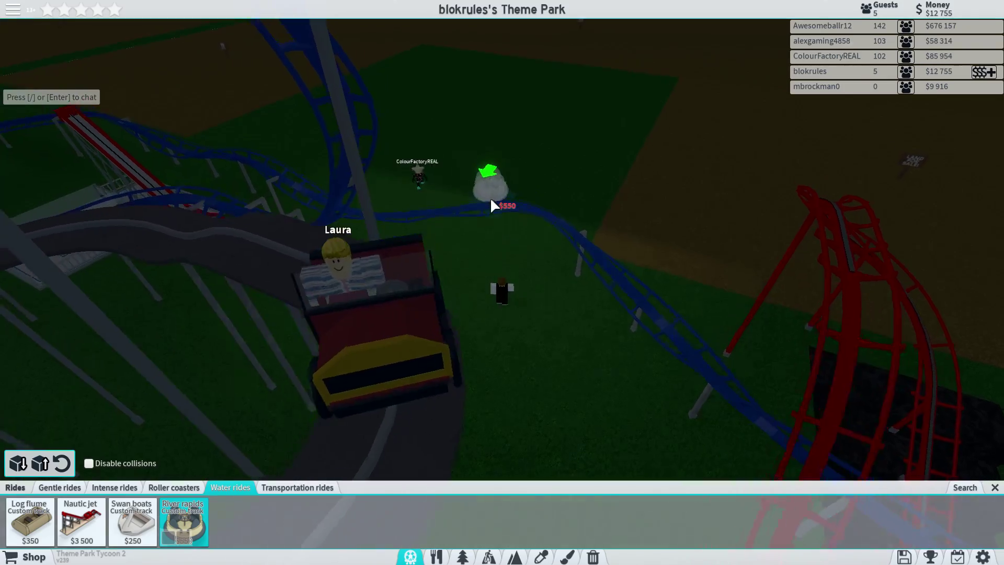
pyautogui.scroll(-6, 495, 197)
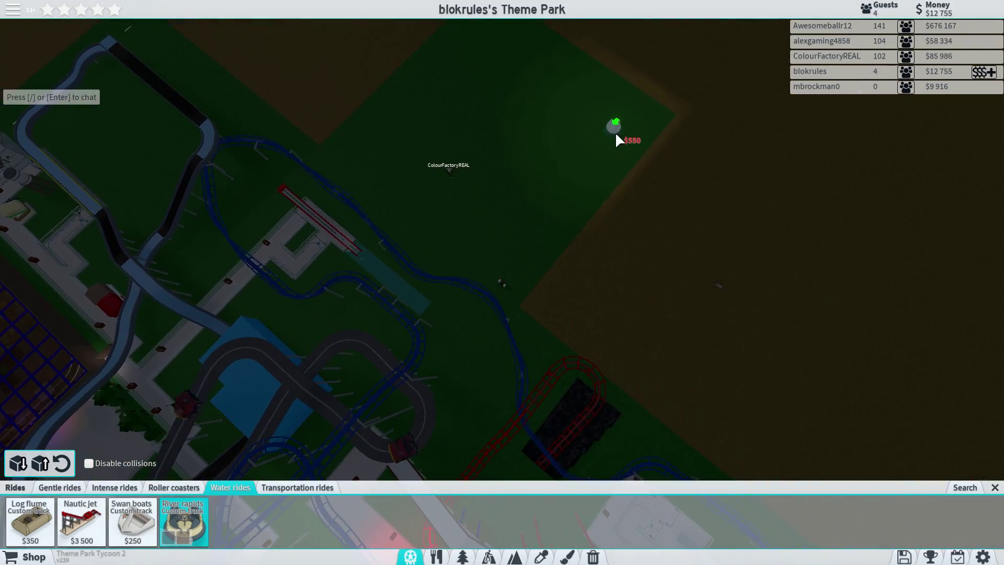
# Place a River rapids station on the grass, build three straight pieces, then close the builder.
pyautogui.click(618, 140)
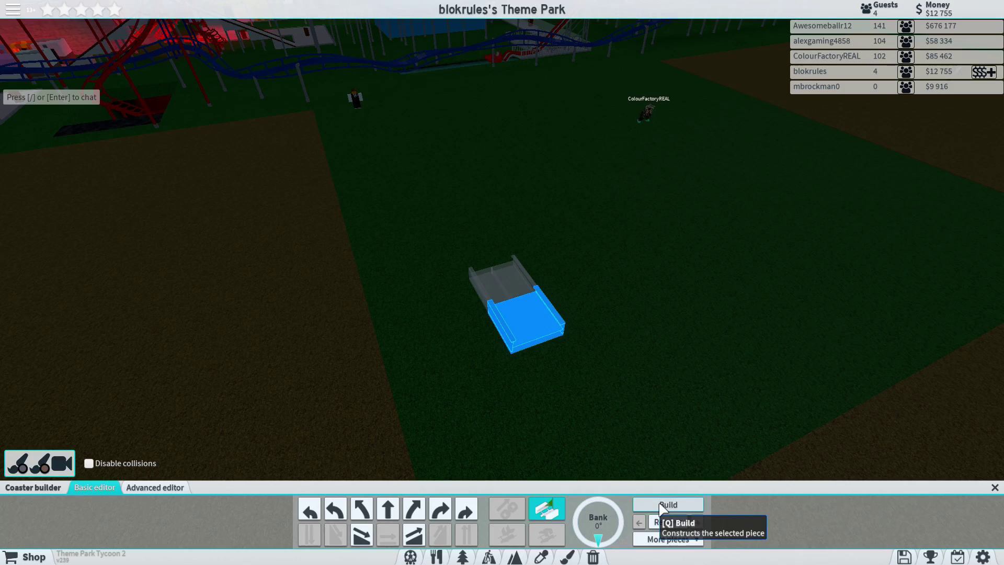
pyautogui.click(663, 509)
pyautogui.click(663, 508)
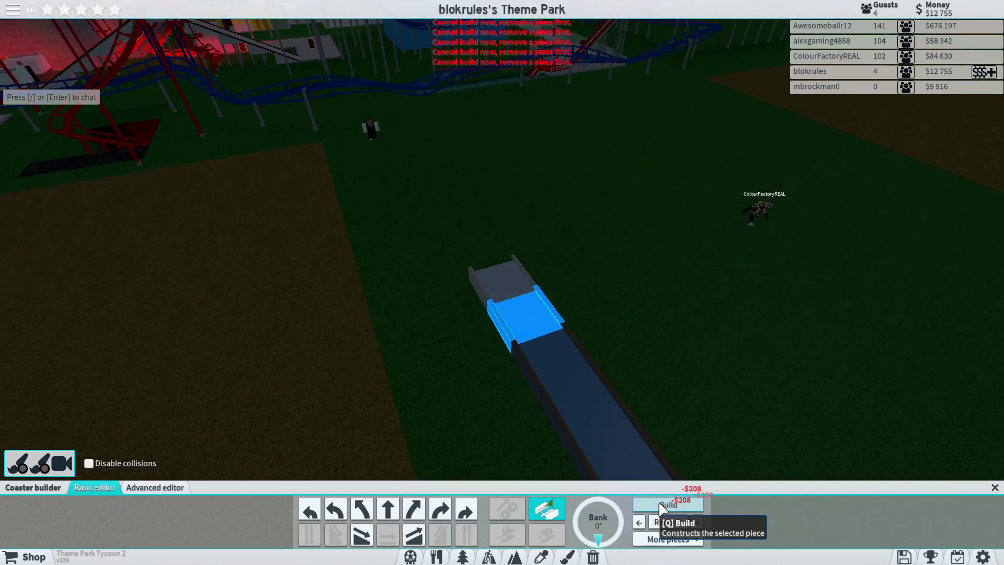
pyautogui.moveTo(646, 392); pyautogui.dragTo(549, 393)
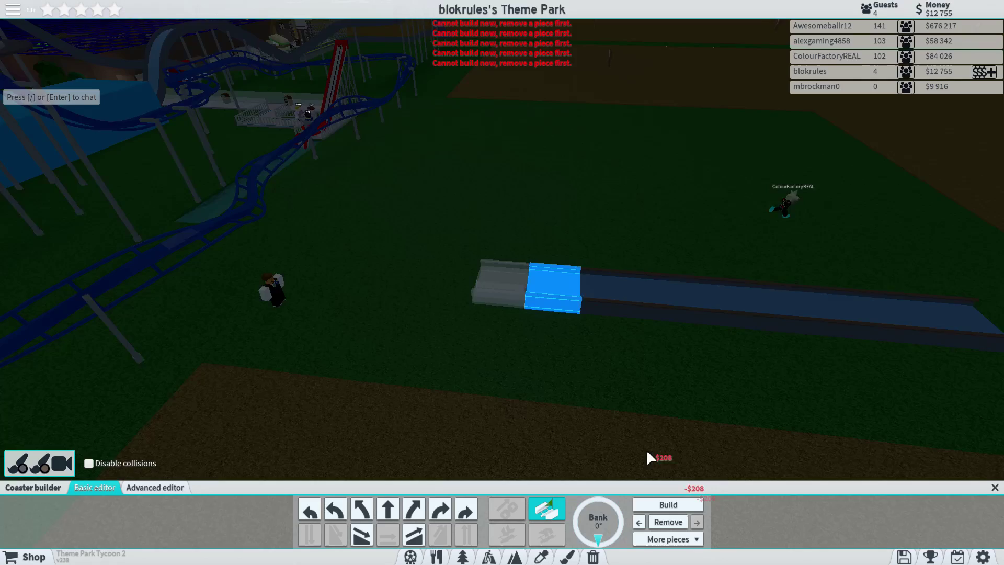
pyautogui.click(663, 508)
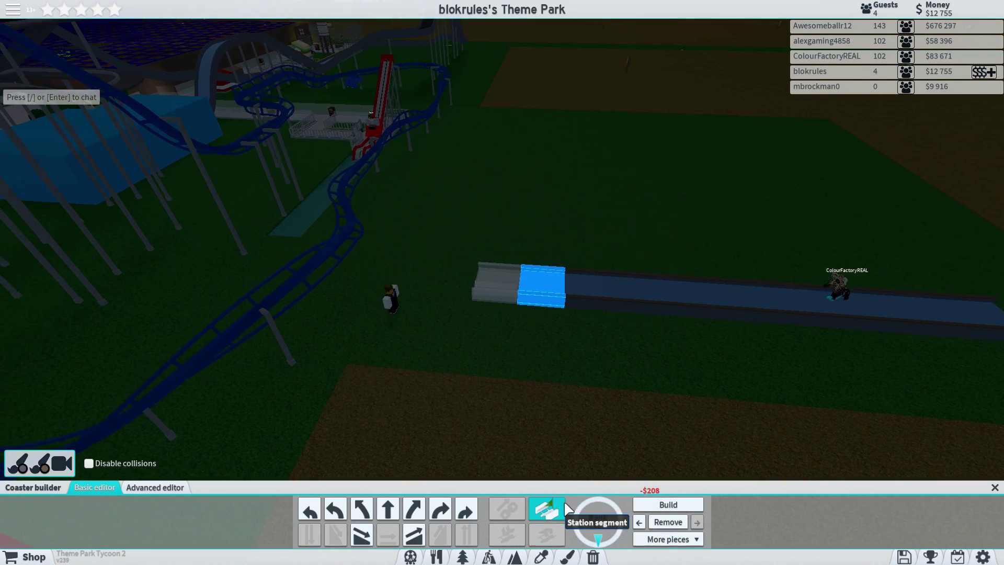
pyautogui.rightClick(611, 459)
pyautogui.moveTo(611, 458); pyautogui.dragTo(609, 464)
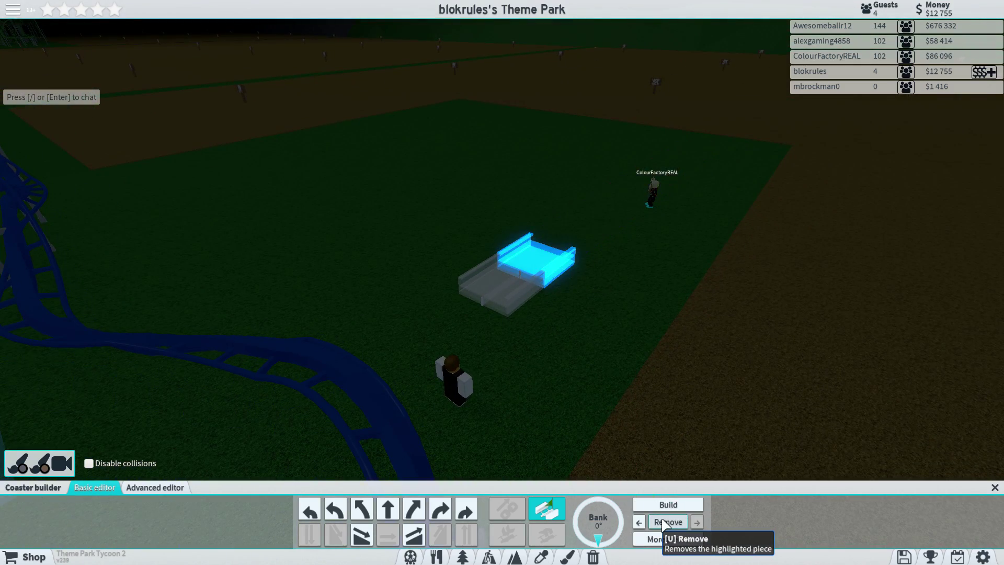
pyautogui.click(996, 487)
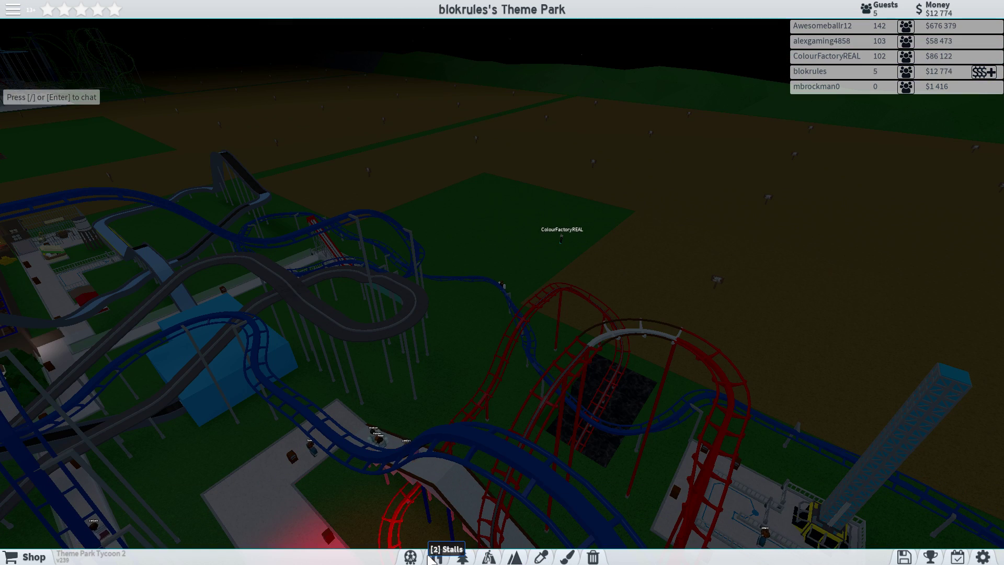
# Place the water ride station again and build four straight channel pieces from it.
pyautogui.click(463, 556)
pyautogui.click(411, 558)
pyautogui.click(228, 487)
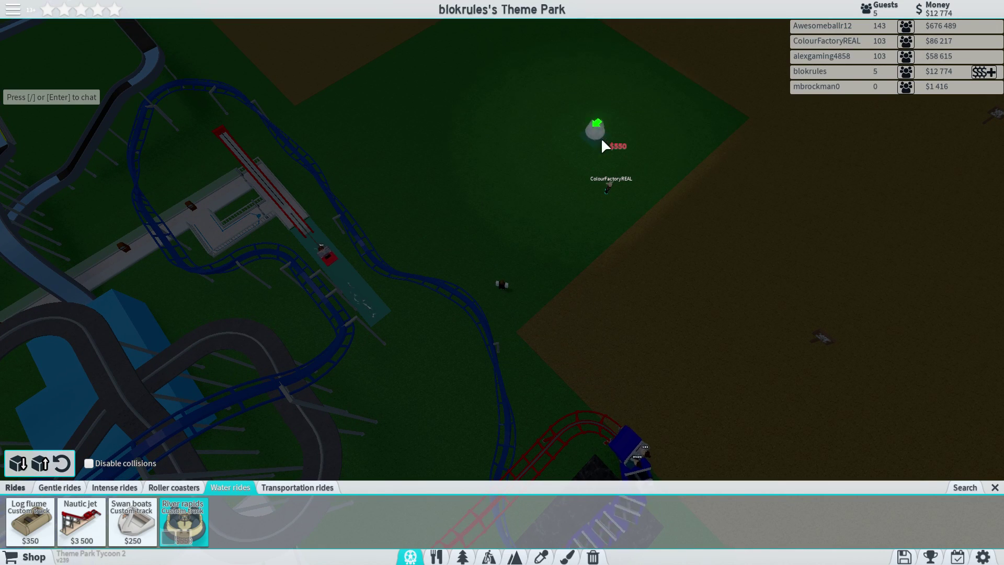
pyautogui.click(655, 117)
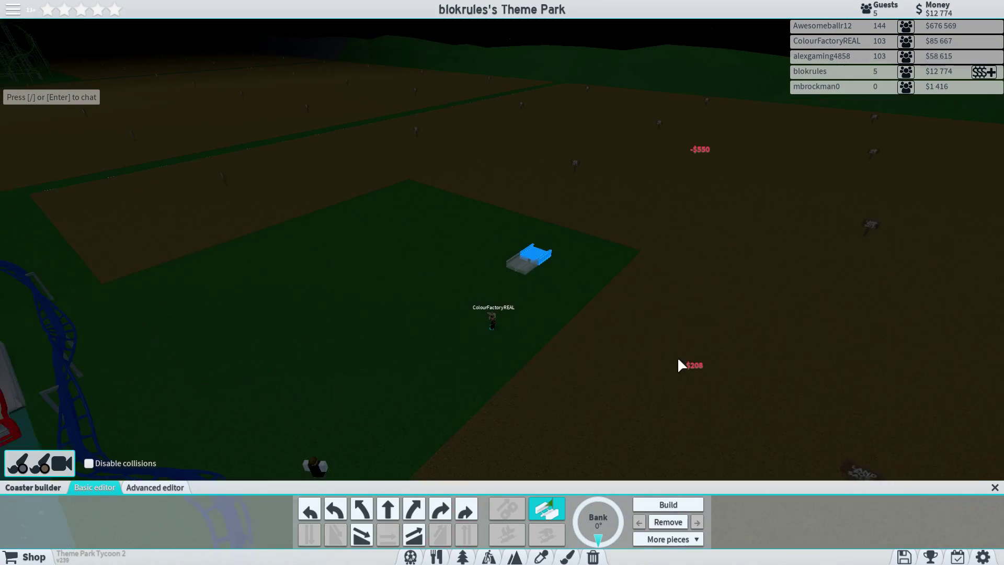
pyautogui.click(656, 503)
pyautogui.click(655, 502)
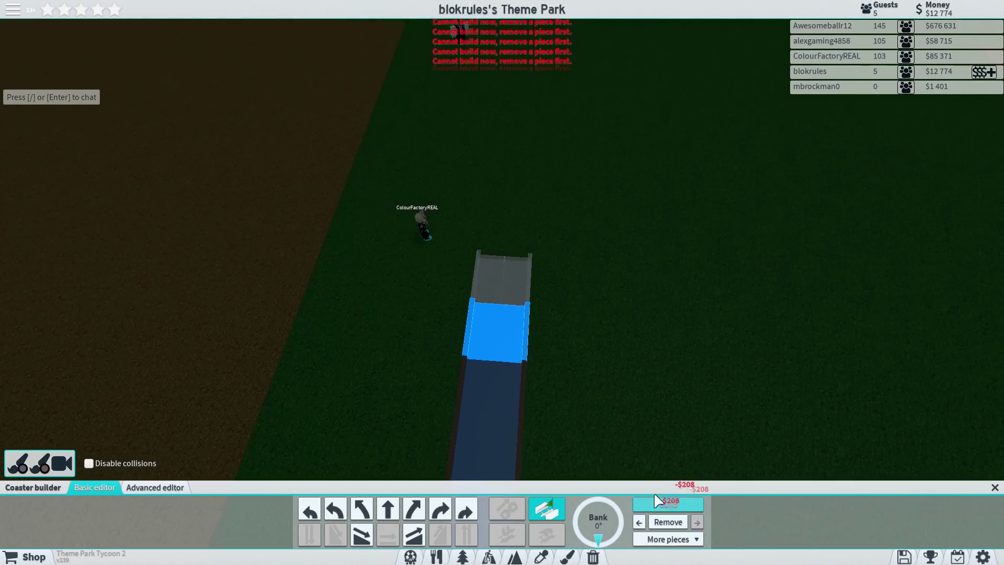
pyautogui.click(690, 506)
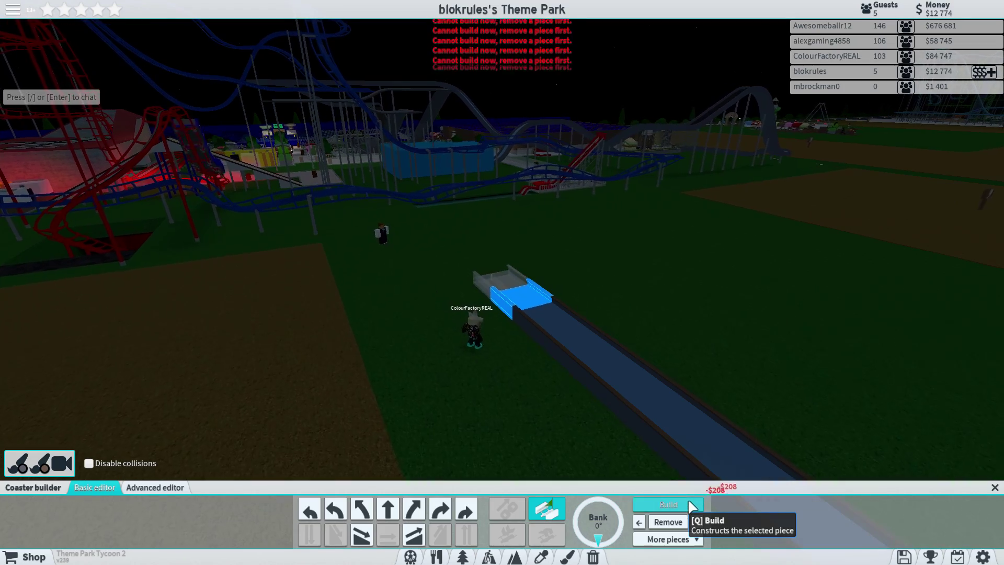
pyautogui.click(690, 506)
pyautogui.rightClick(691, 506)
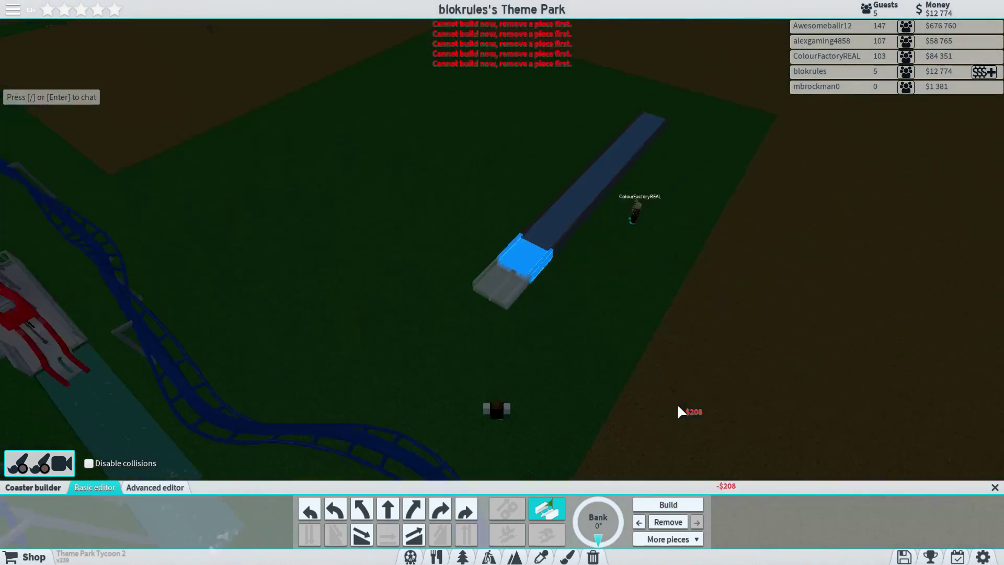
pyautogui.moveTo(661, 392); pyautogui.dragTo(476, 392)
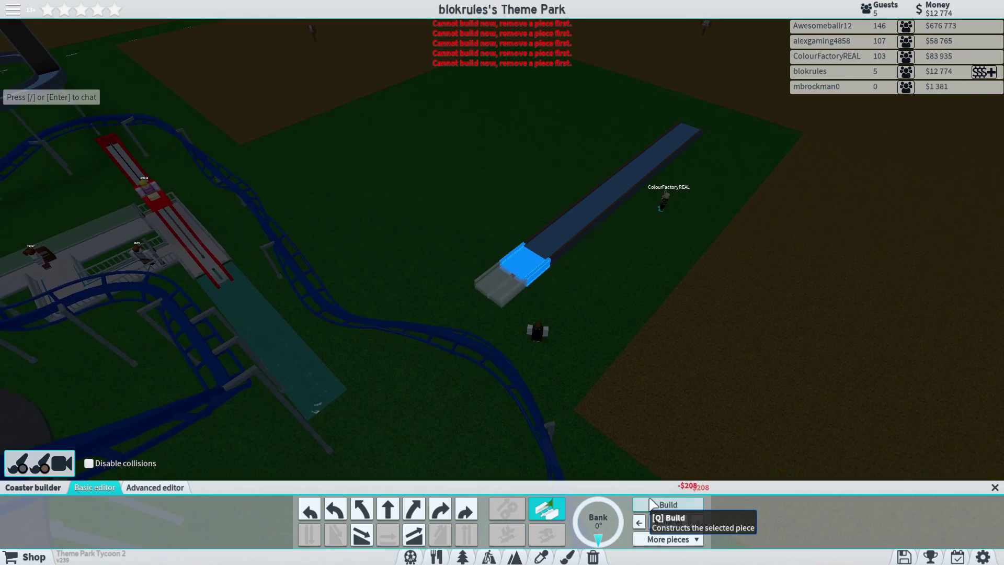
# Replace the blocked last piece with curves, then add booster and straight pieces up the ramp.
pyautogui.click(667, 504)
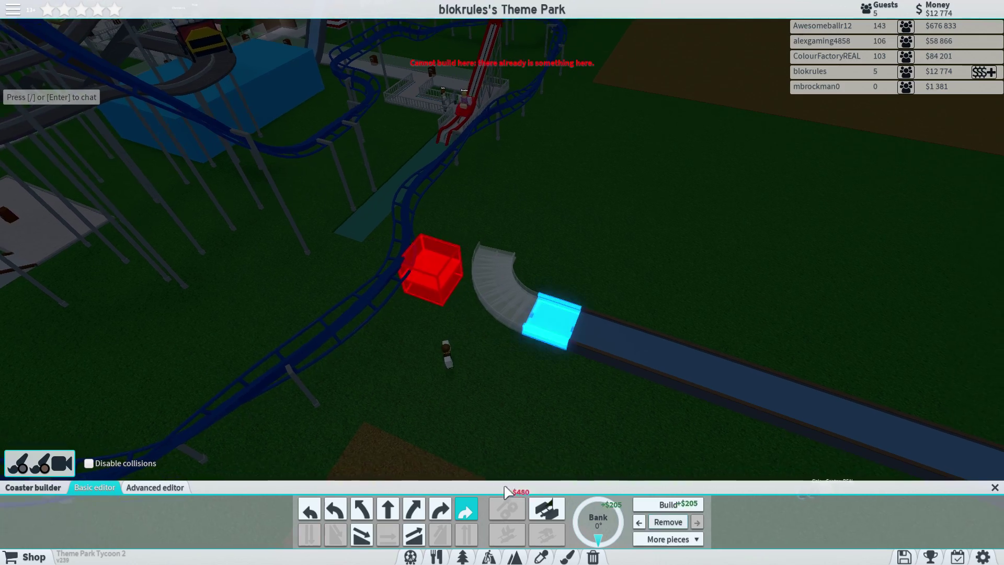
pyautogui.click(662, 522)
pyautogui.click(661, 505)
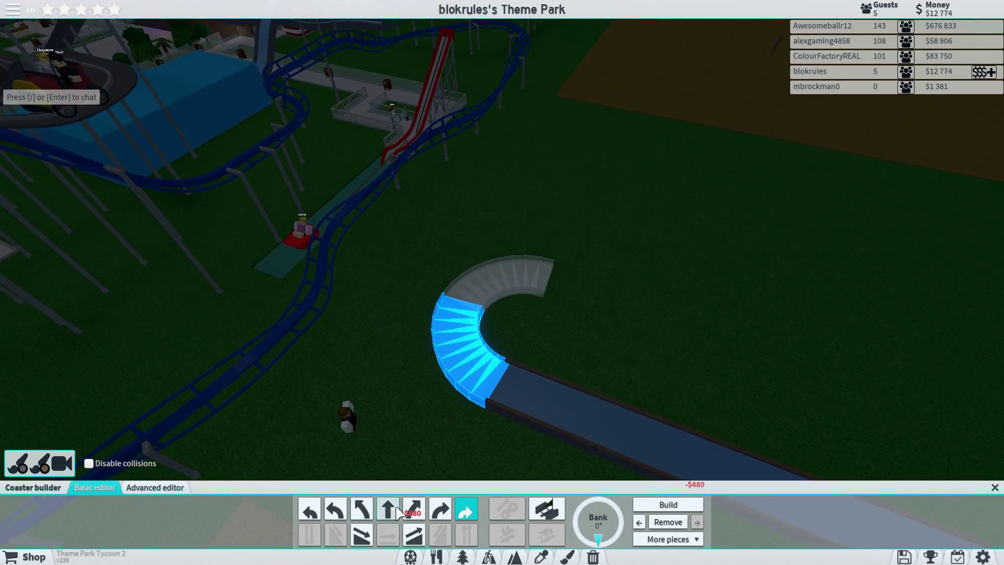
pyautogui.click(415, 535)
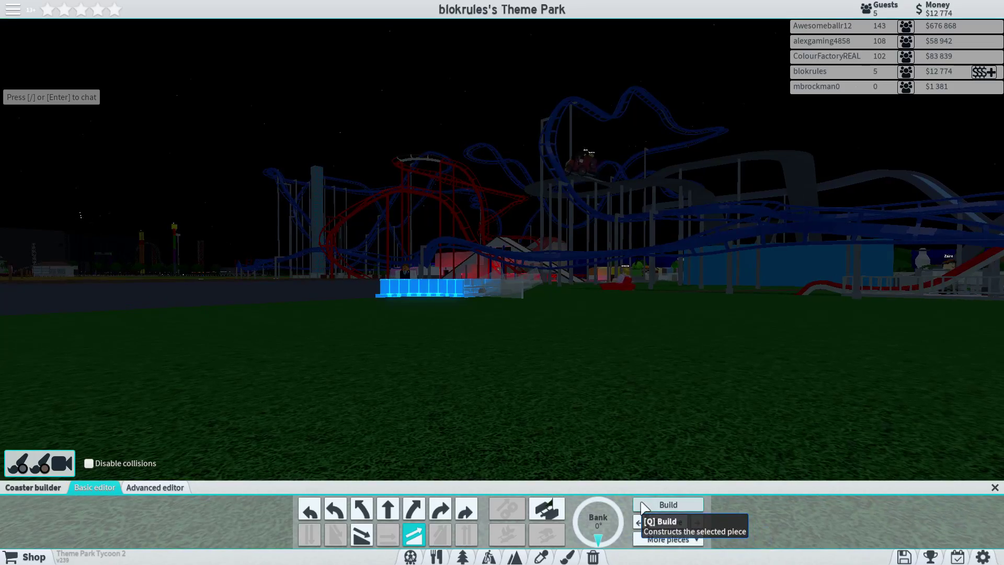
pyautogui.click(667, 505)
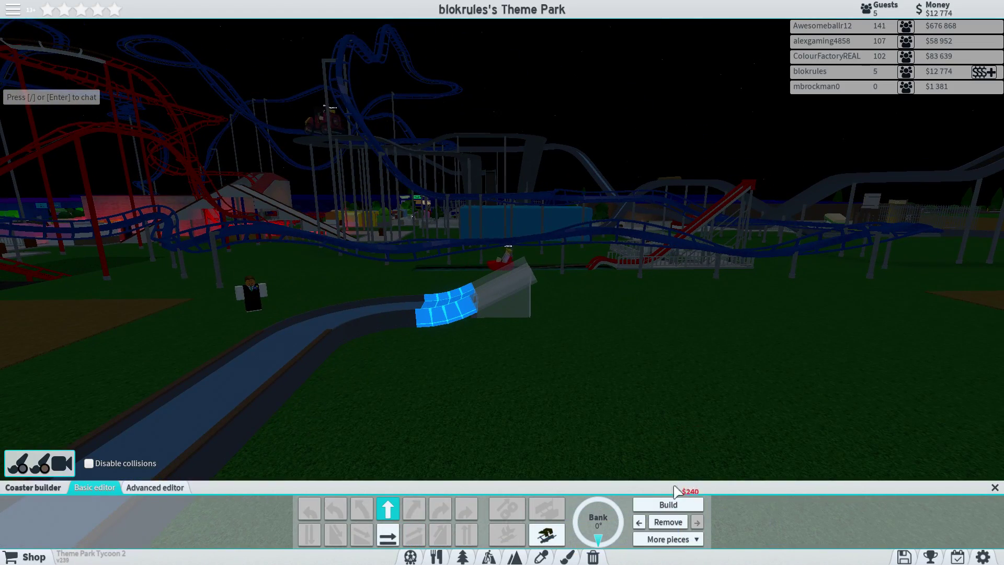
pyautogui.click(668, 505)
pyautogui.click(547, 535)
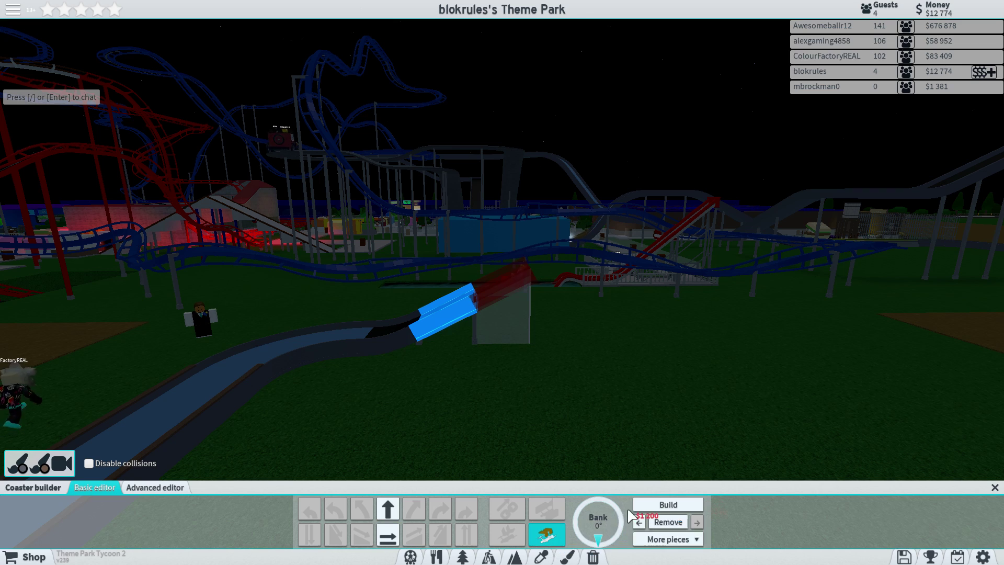
pyautogui.click(394, 534)
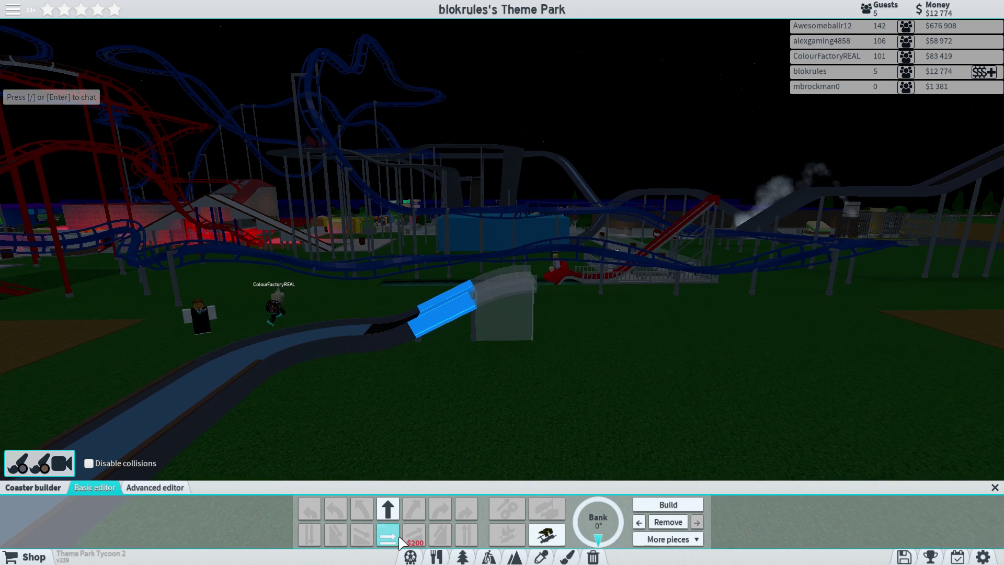
pyautogui.click(553, 538)
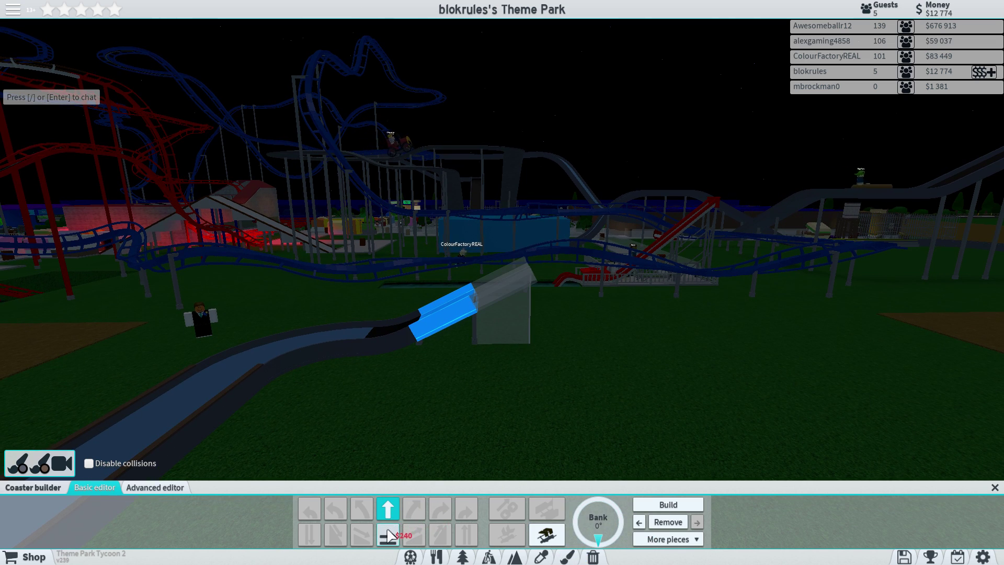
pyautogui.press('Right')
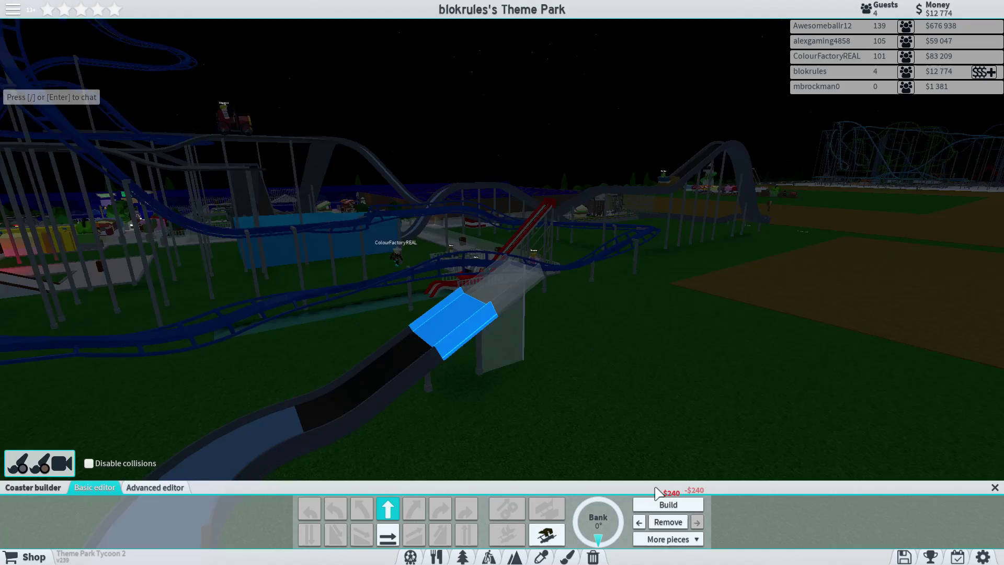
pyautogui.scroll(1, 659, 493)
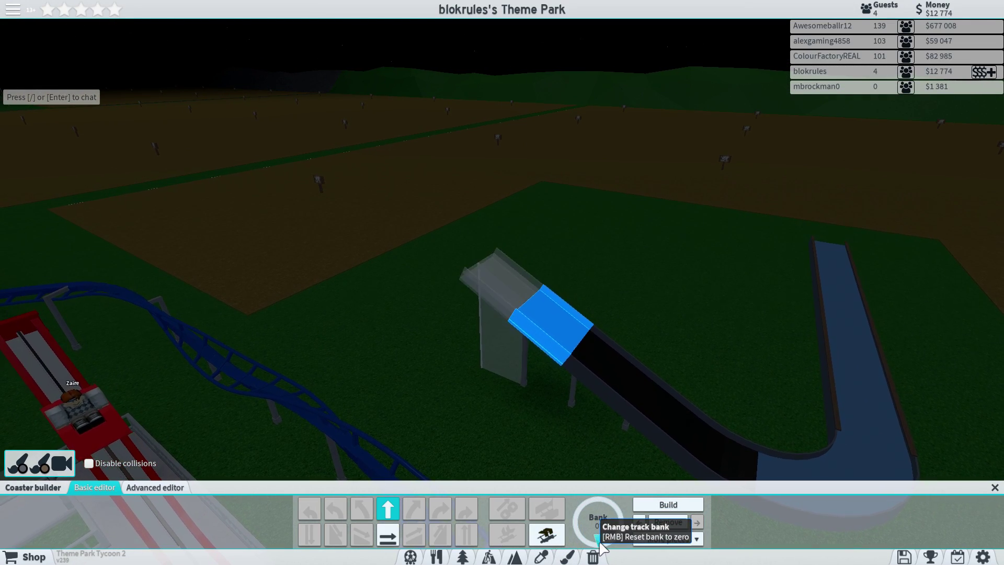
# Add another ramp piece and a right-curve piece to the raised track.
pyautogui.click(668, 504)
pyautogui.rightClick(471, 471)
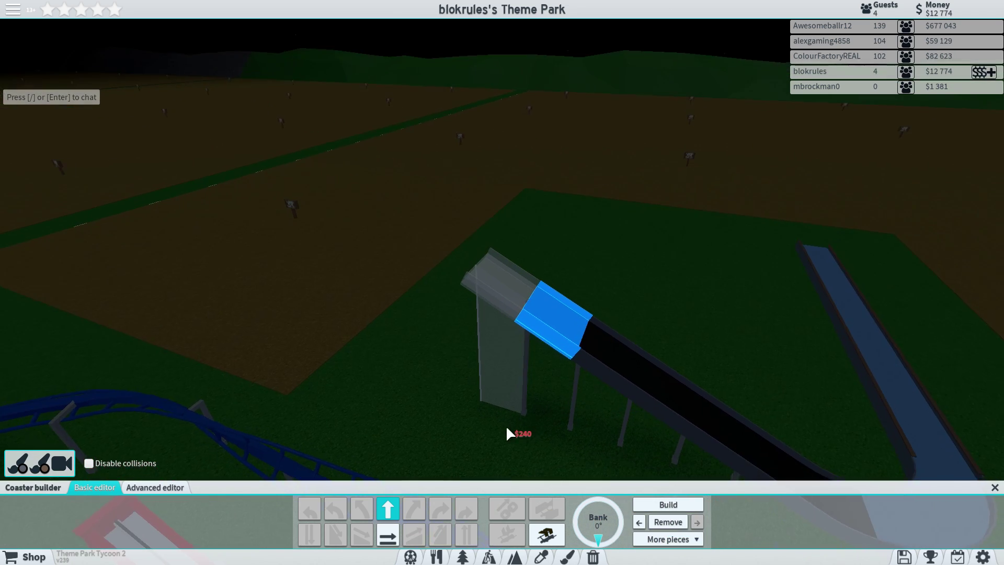
pyautogui.click(465, 510)
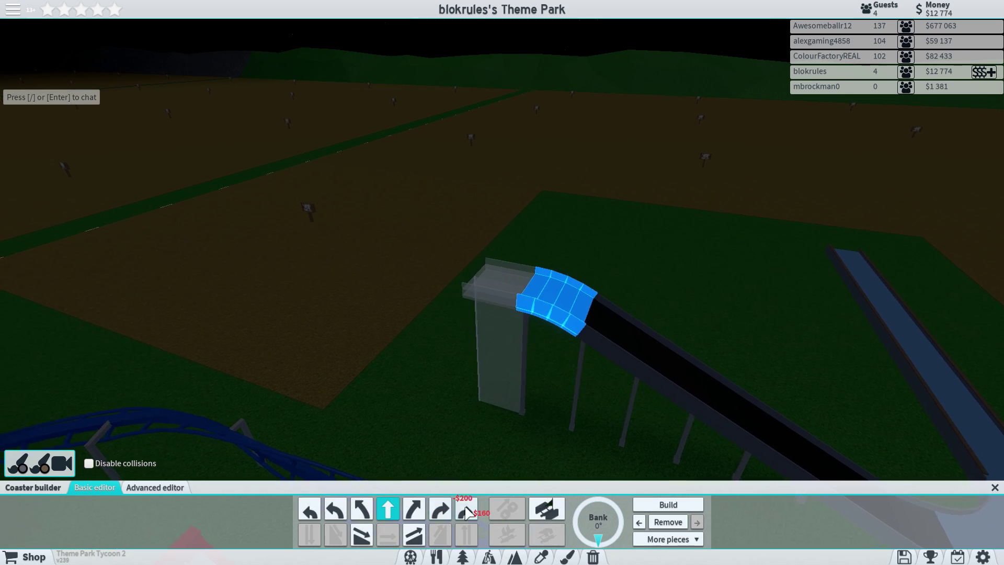
pyautogui.press('q')
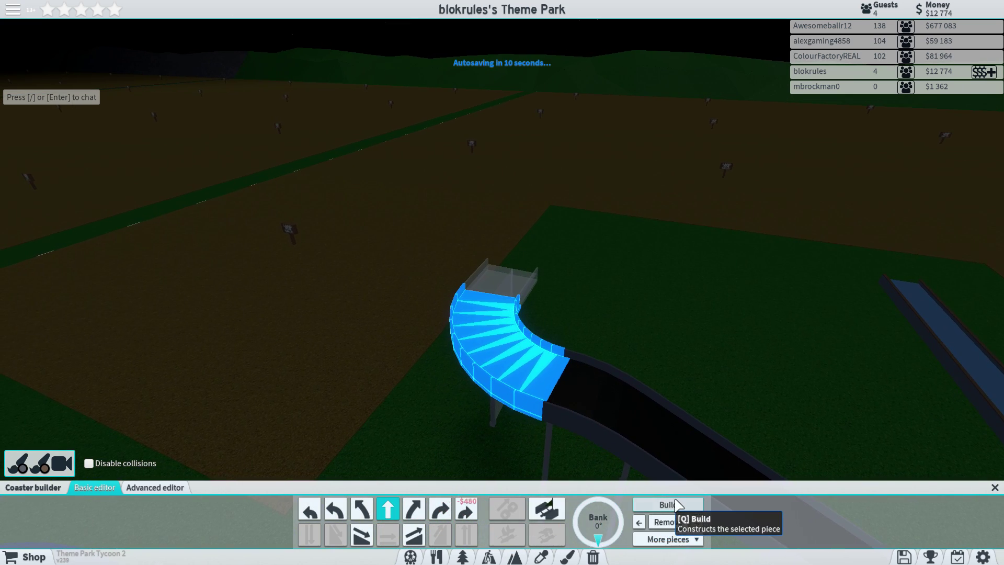
pyautogui.click(676, 503)
pyautogui.click(679, 503)
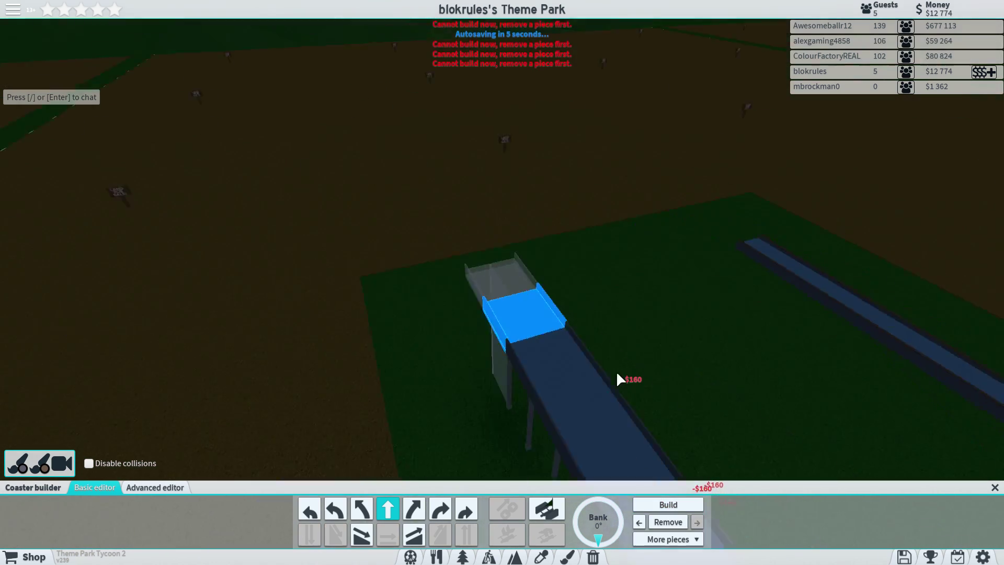
# Build another slope piece, then right-curve pieces that start the tight turn.
pyautogui.rightClick(616, 371)
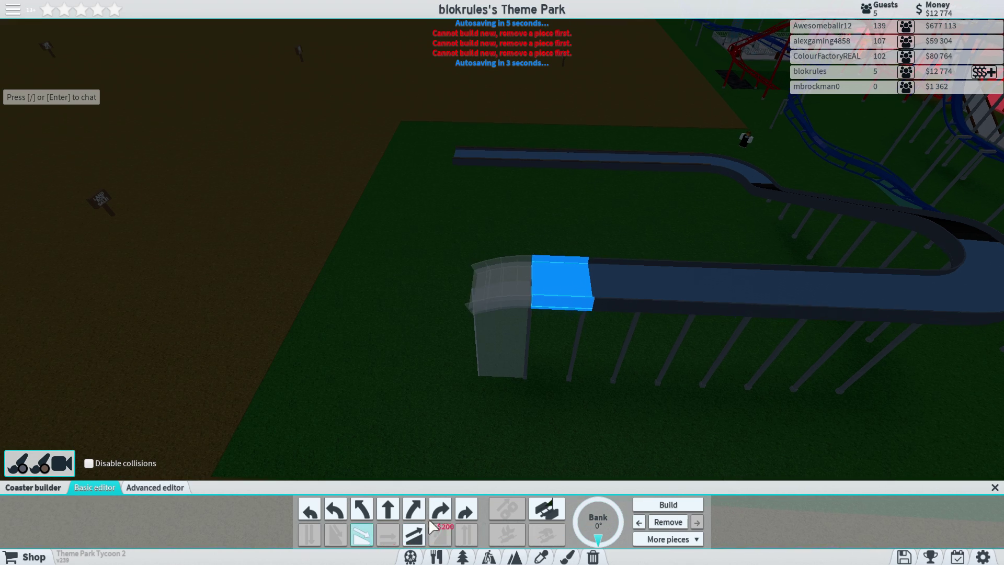
pyautogui.rightClick(575, 450)
pyautogui.click(368, 535)
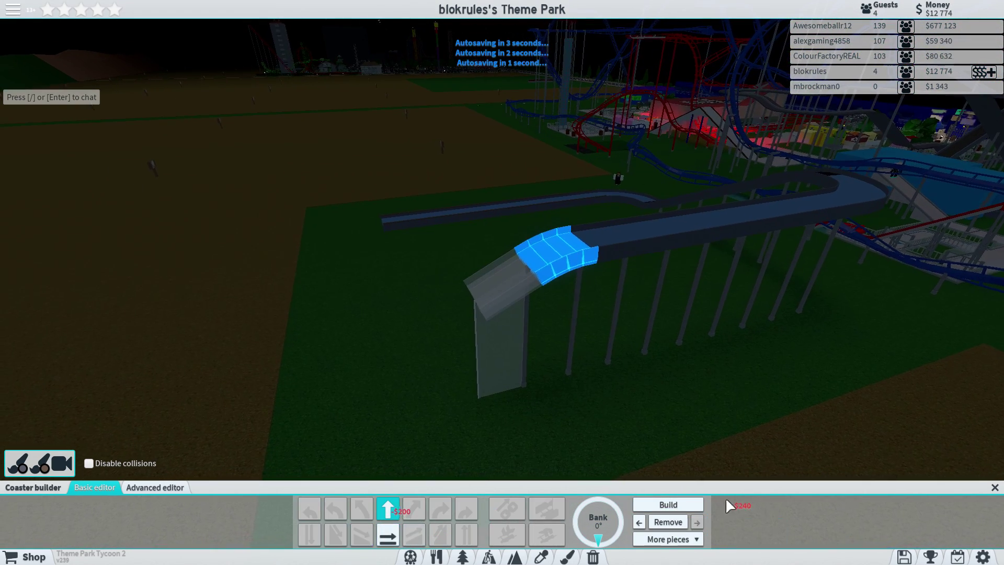
pyautogui.click(685, 505)
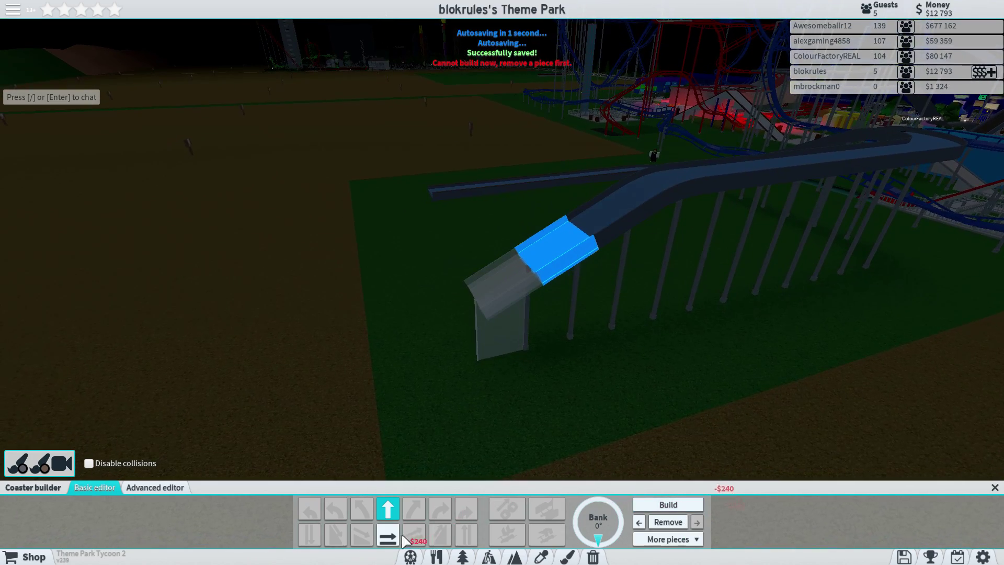
pyautogui.click(466, 512)
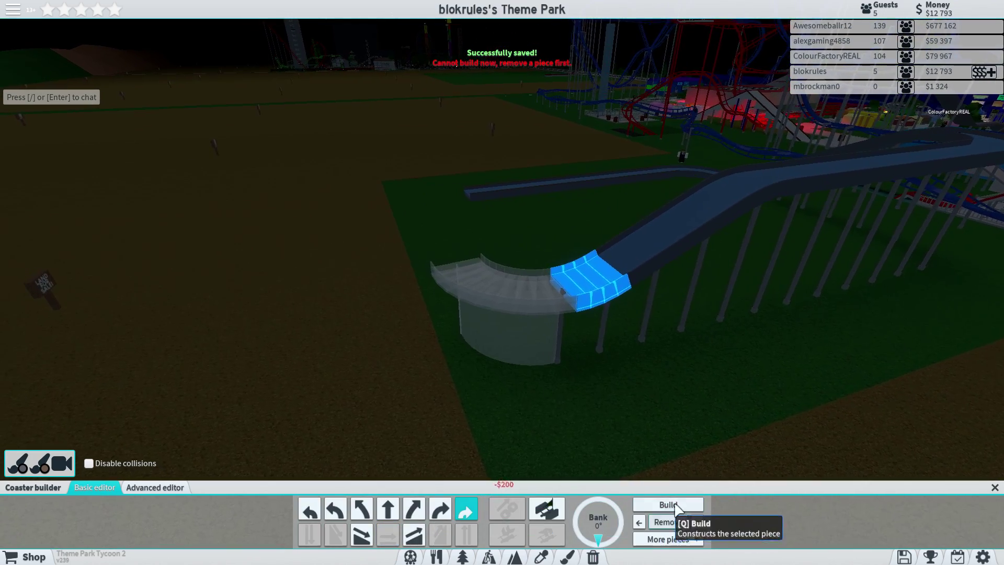
pyautogui.click(694, 507)
# Finish the half-loop curve, then add straight pieces and a two-piece left curve.
pyautogui.click(693, 506)
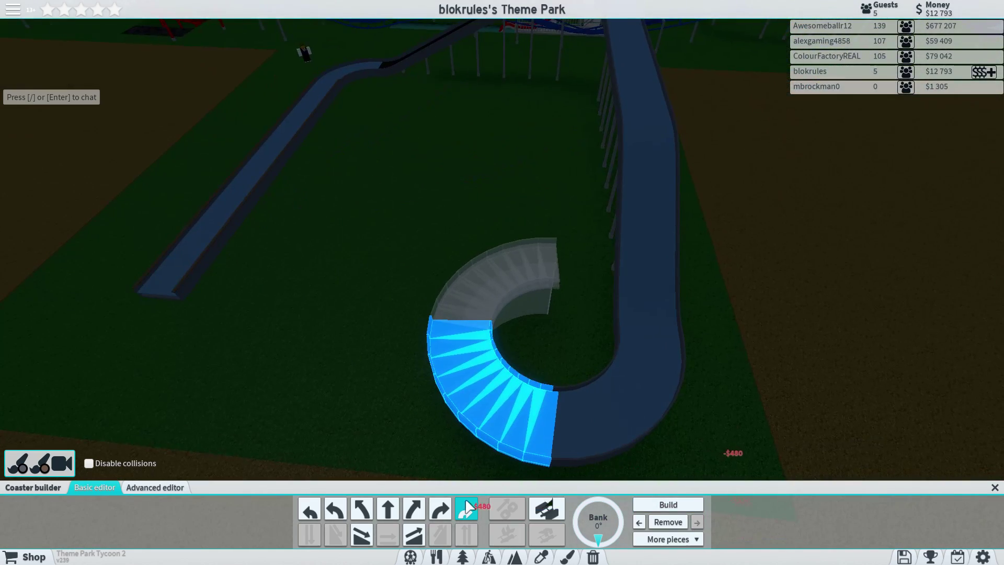
pyautogui.click(389, 510)
pyautogui.click(655, 508)
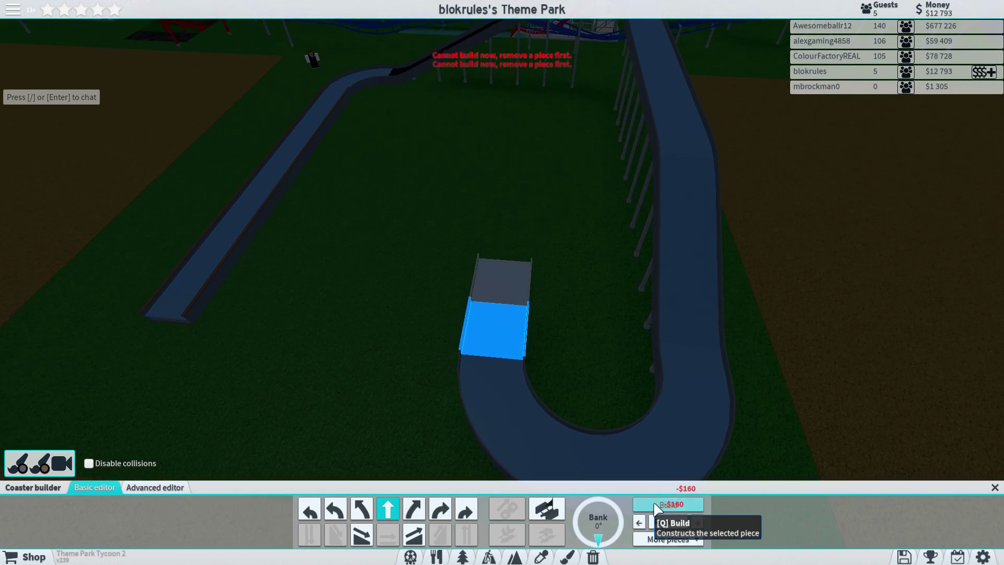
pyautogui.click(655, 509)
pyautogui.click(657, 509)
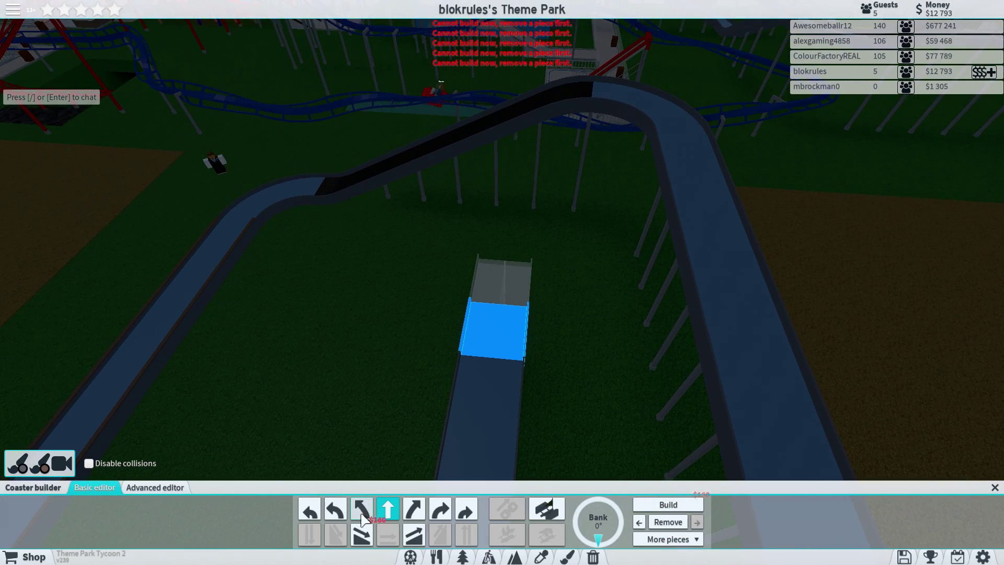
pyautogui.click(310, 510)
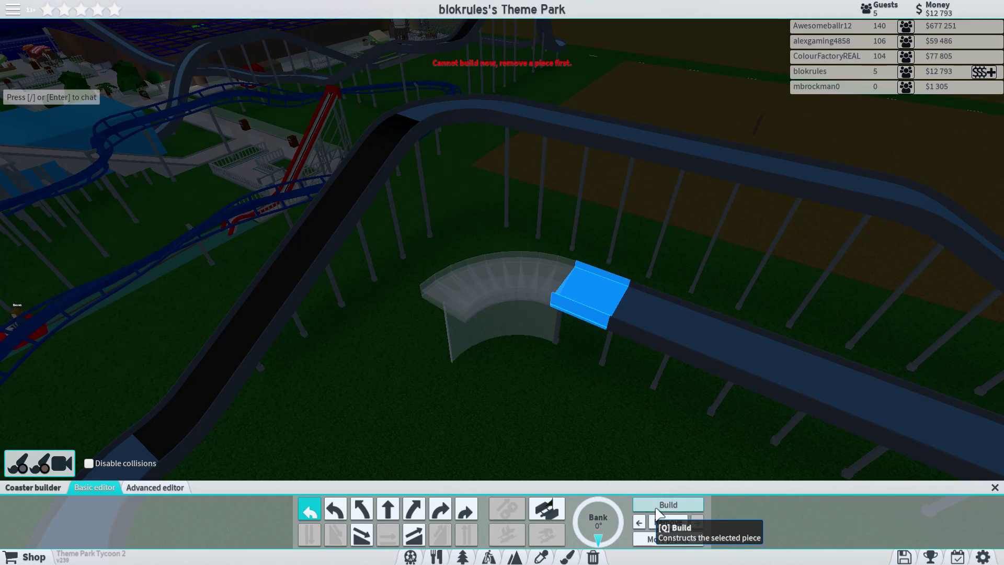
pyautogui.click(658, 508)
pyautogui.click(658, 509)
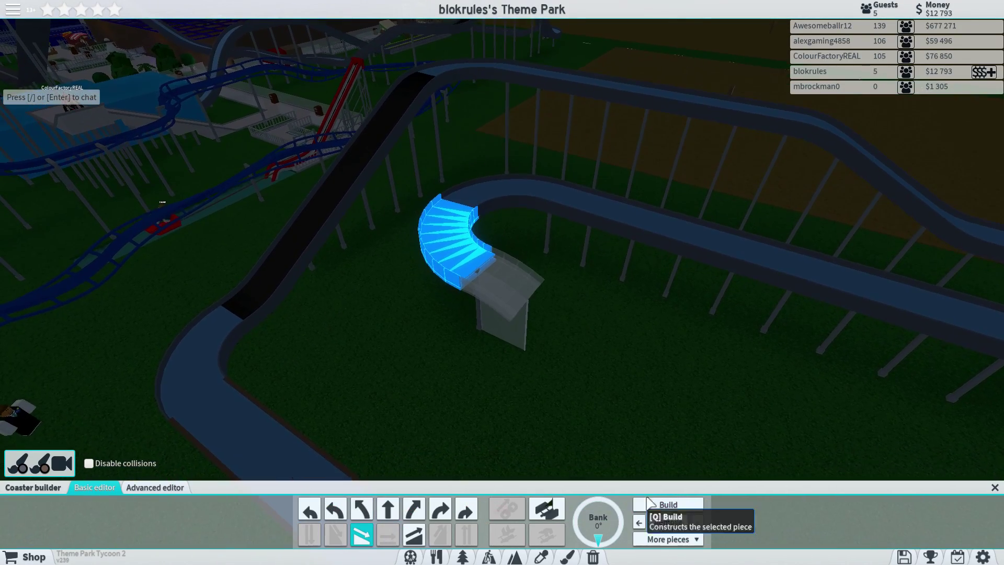
# Add more straight pieces, then a sharp right curve swapped for a gentler one.
pyautogui.click(677, 503)
pyautogui.click(676, 502)
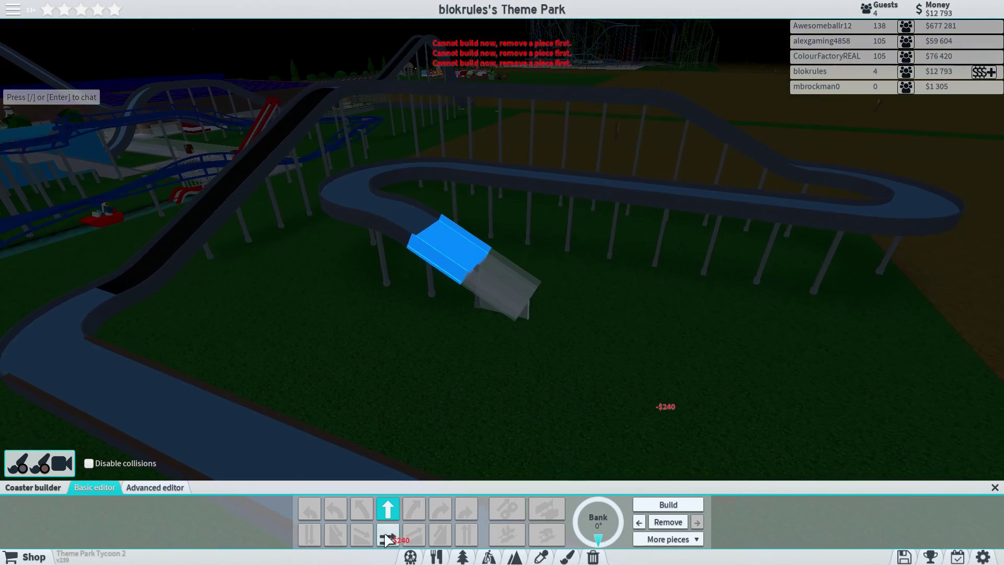
pyautogui.click(673, 510)
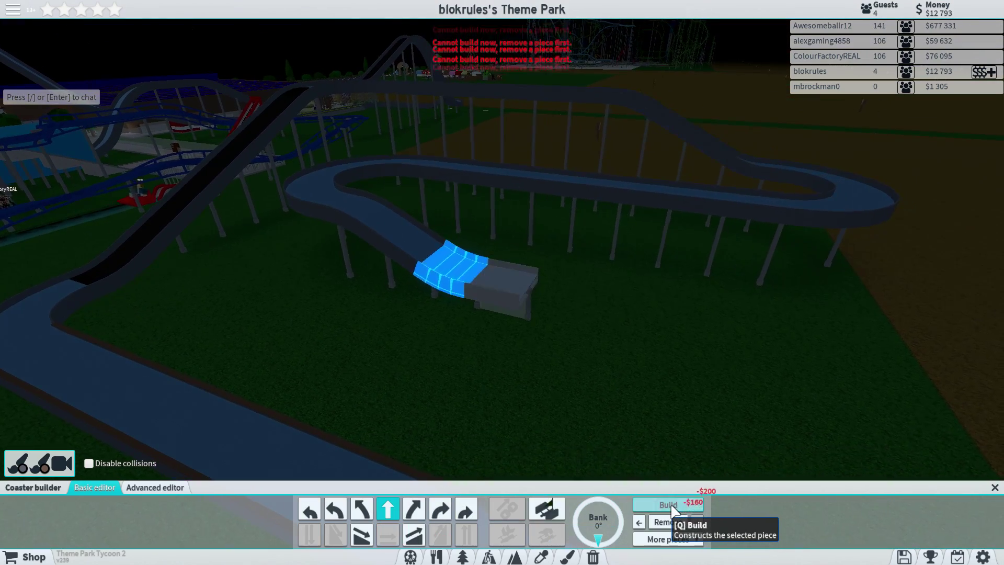
pyautogui.click(673, 509)
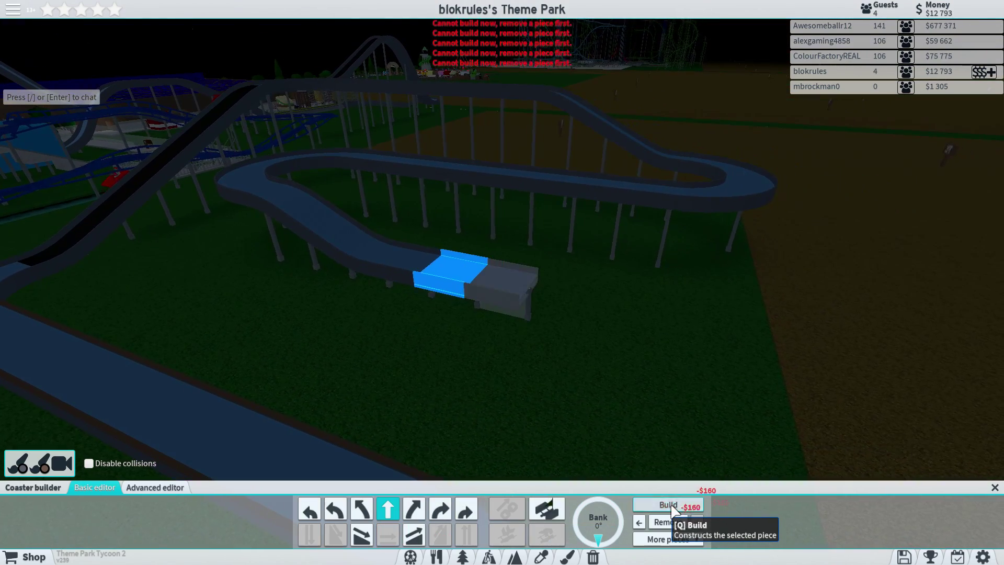
pyautogui.rightClick(659, 461)
pyautogui.click(468, 509)
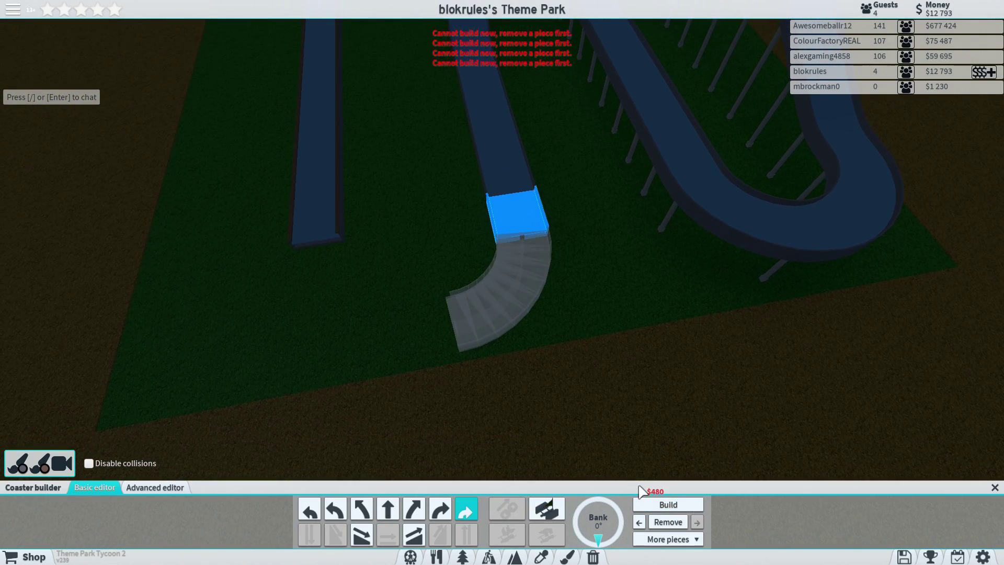
pyautogui.click(649, 501)
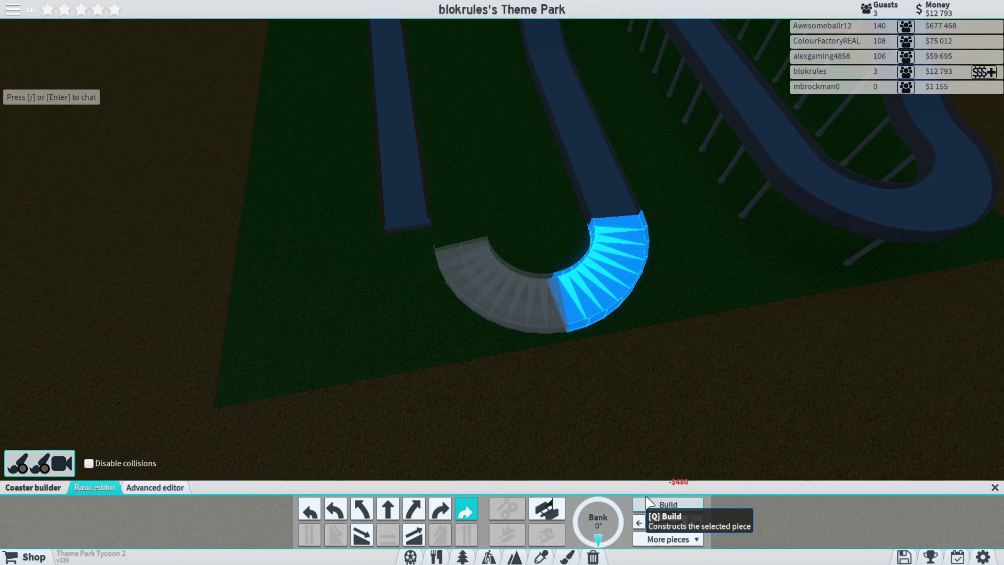
pyautogui.click(440, 510)
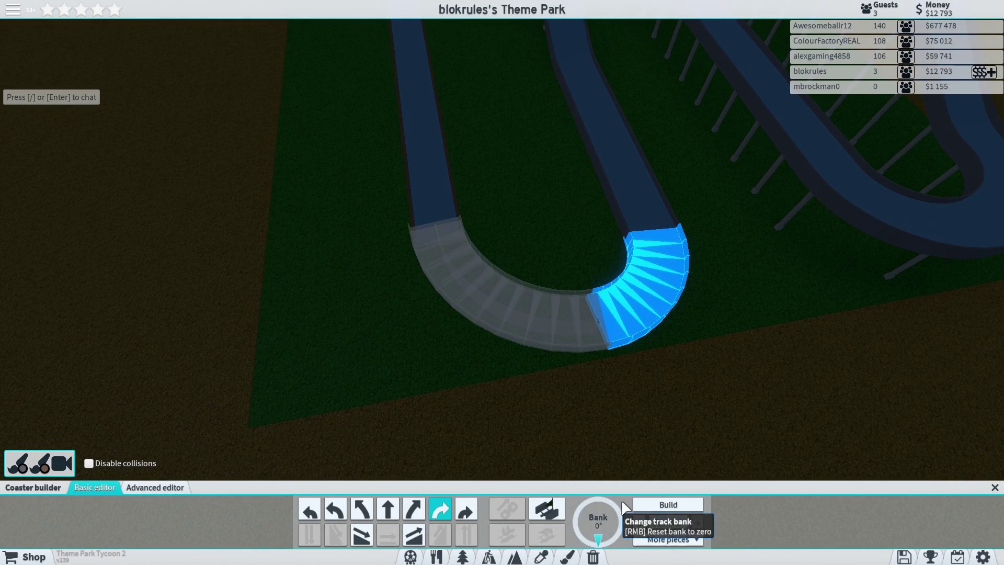
pyautogui.rightClick(600, 431)
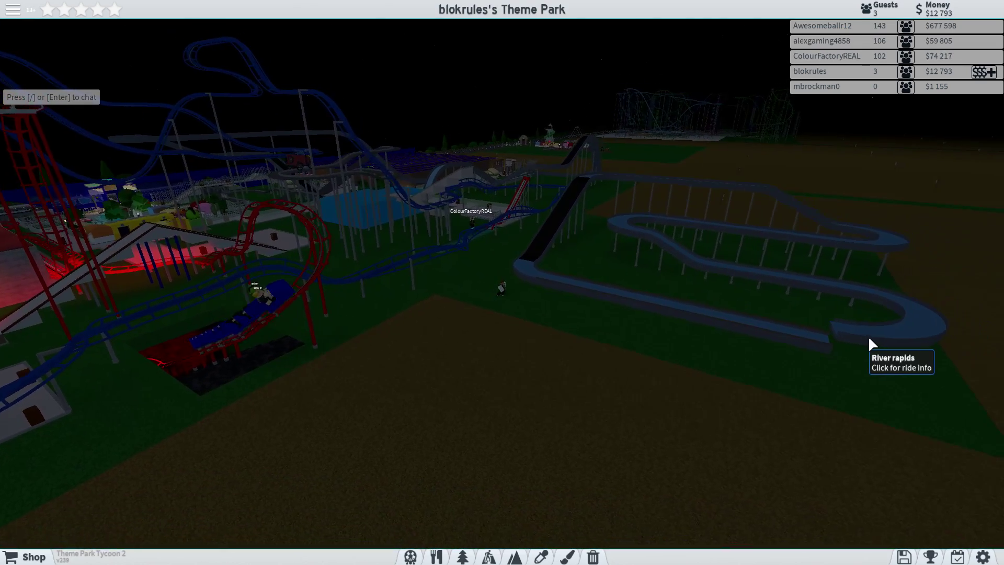
pyautogui.click(886, 341)
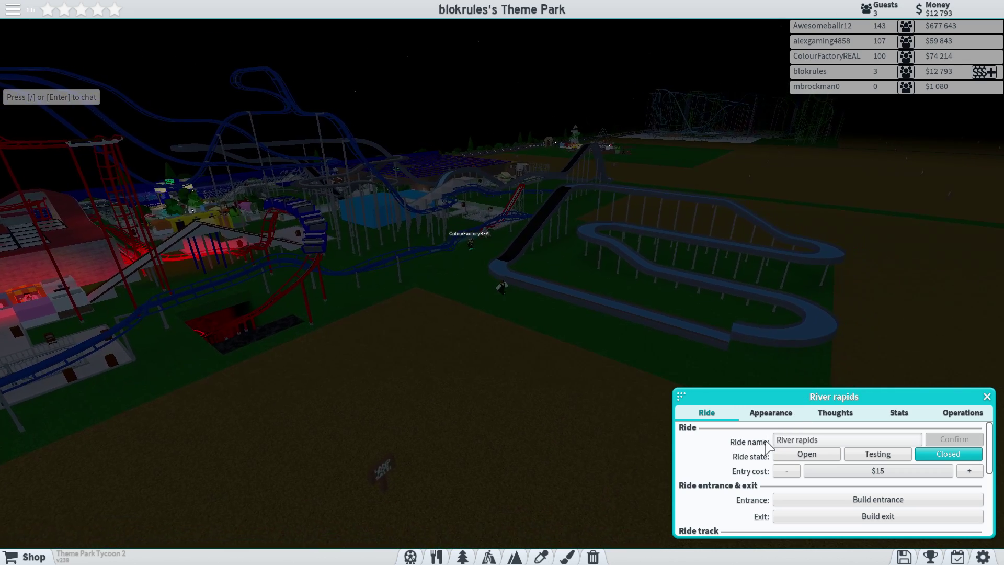
pyautogui.scroll(-3, 830, 477)
pyautogui.scroll(2, 830, 477)
pyautogui.click(830, 479)
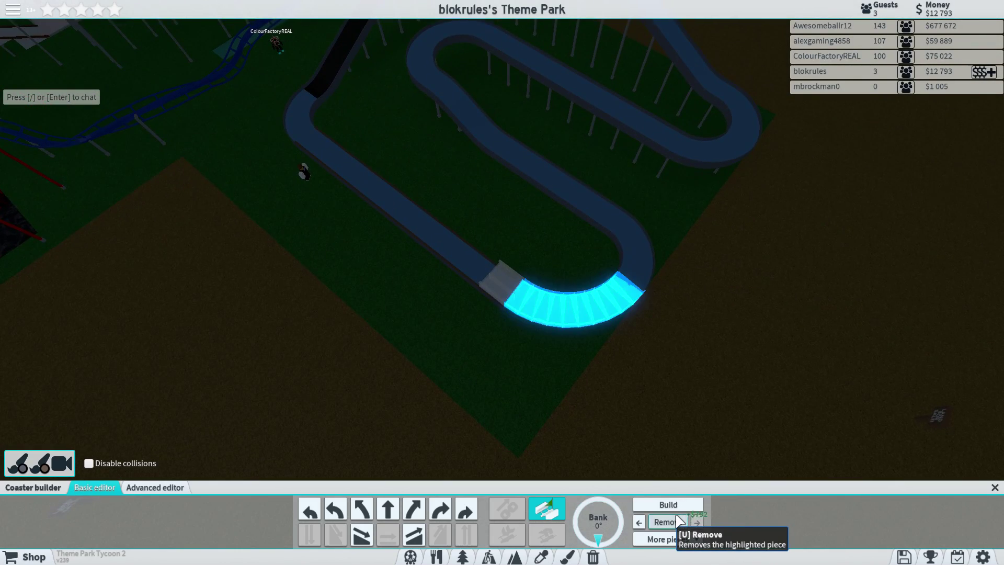
# Build a downward slope and a straight at the track end, then pick a sharp right curve.
pyautogui.click(680, 522)
pyautogui.click(440, 511)
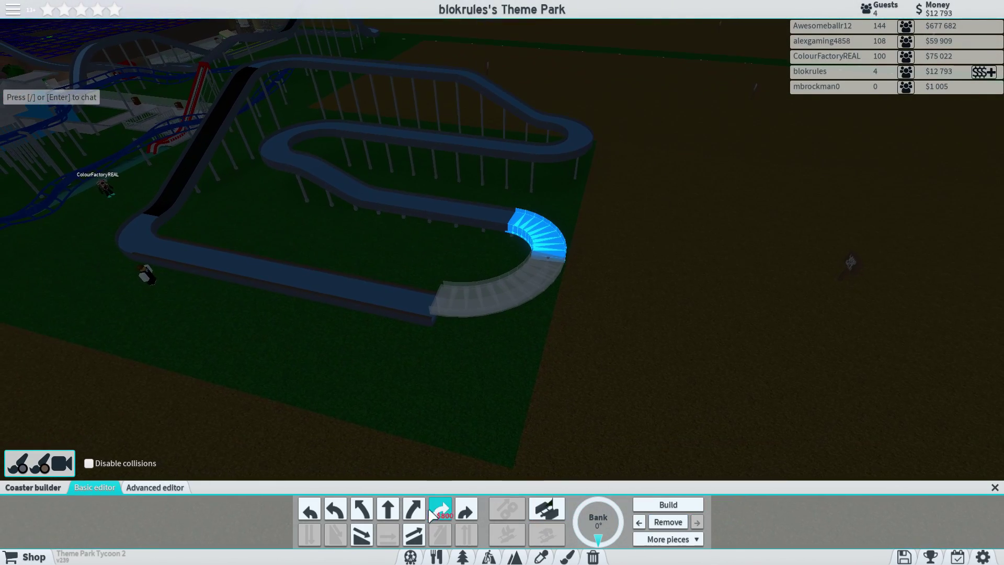
pyautogui.click(362, 535)
pyautogui.moveTo(420, 434); pyautogui.dragTo(424, 455)
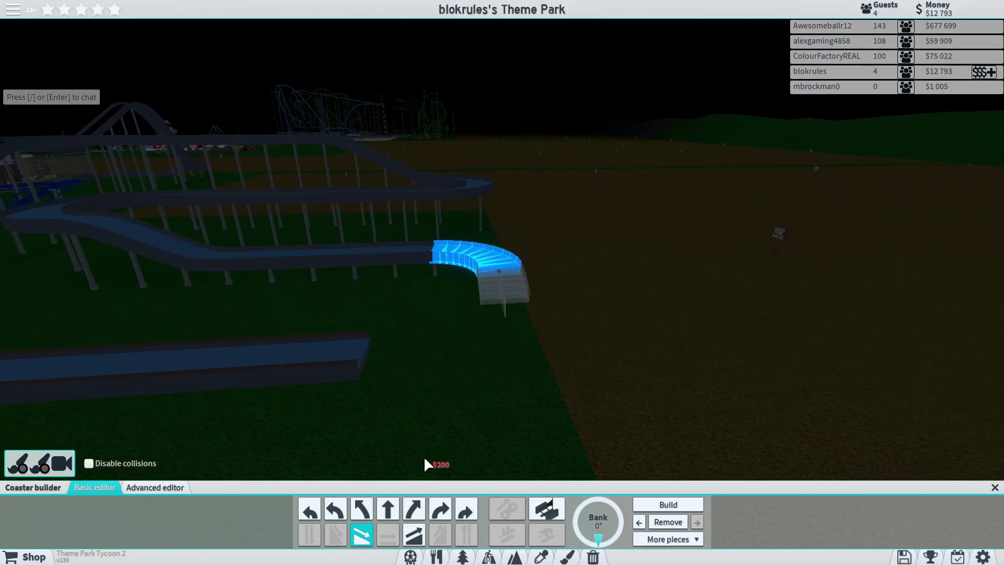
pyautogui.click(658, 507)
pyautogui.moveTo(654, 454); pyautogui.dragTo(644, 449)
pyautogui.click(388, 511)
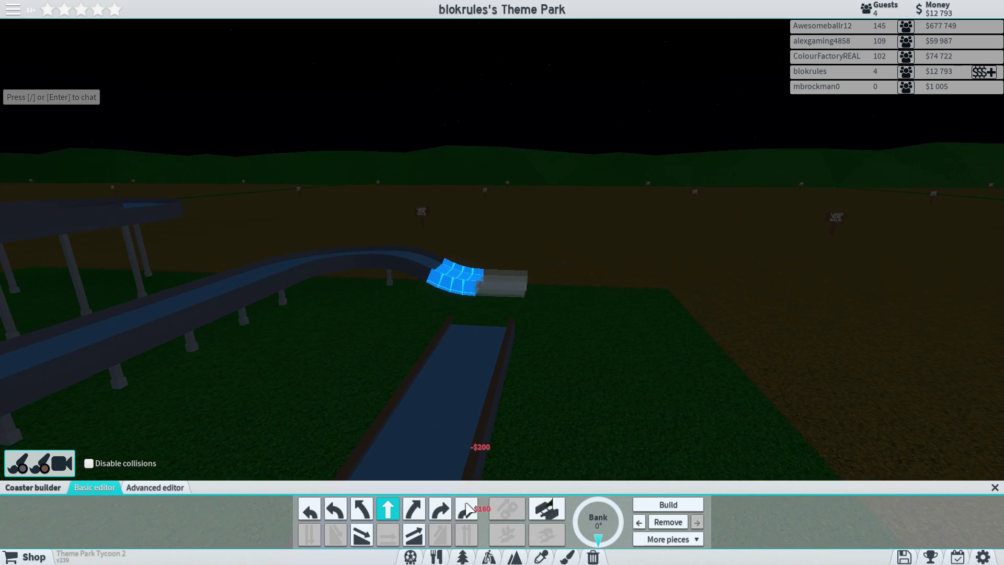
pyautogui.moveTo(485, 440); pyautogui.dragTo(598, 425)
pyautogui.click(465, 511)
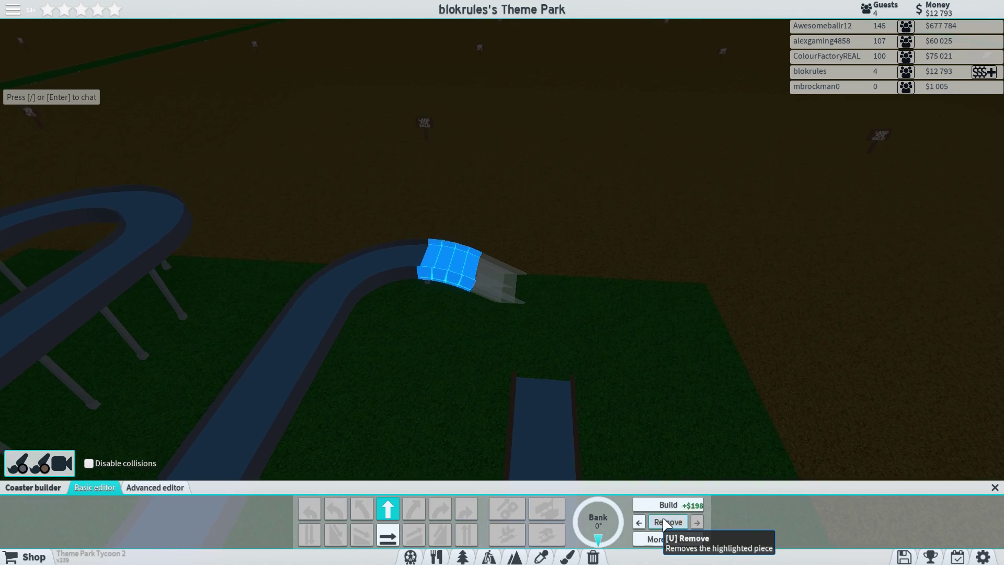
# Remove the curve, build another downward slope, then try a right curve and remove it.
pyautogui.click(666, 522)
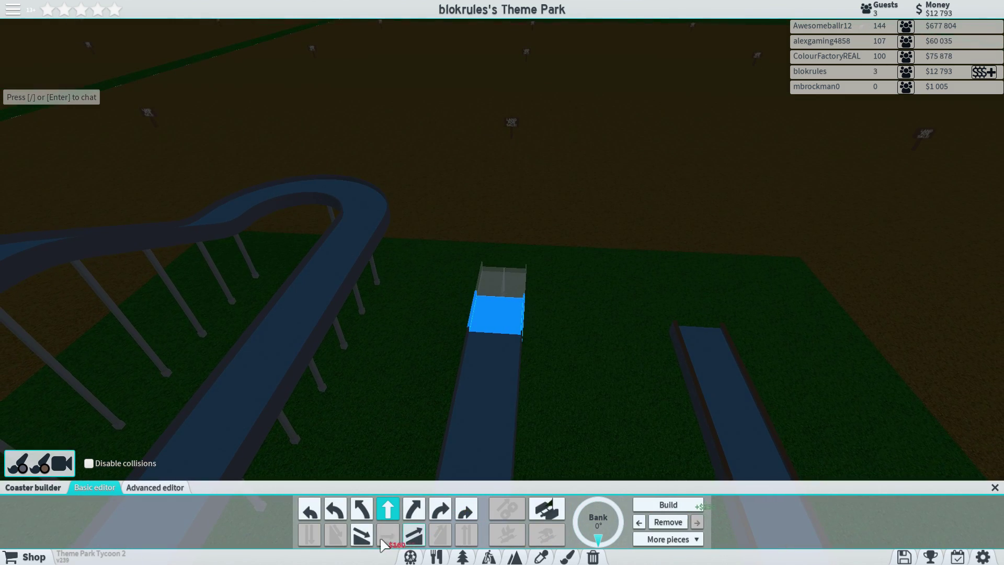
pyautogui.click(362, 535)
pyautogui.moveTo(549, 393); pyautogui.dragTo(721, 439)
pyautogui.click(689, 511)
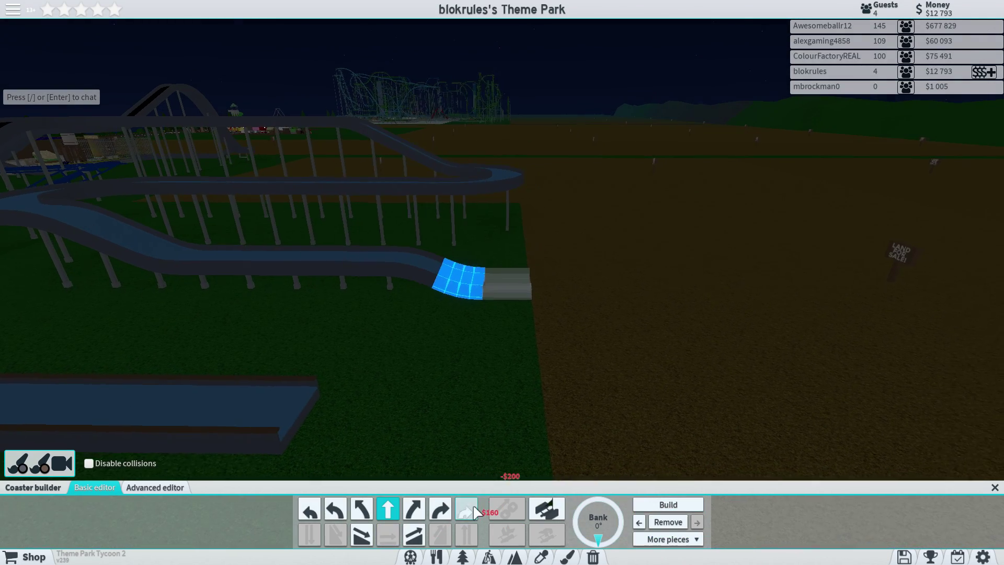
pyautogui.click(468, 509)
pyautogui.click(416, 510)
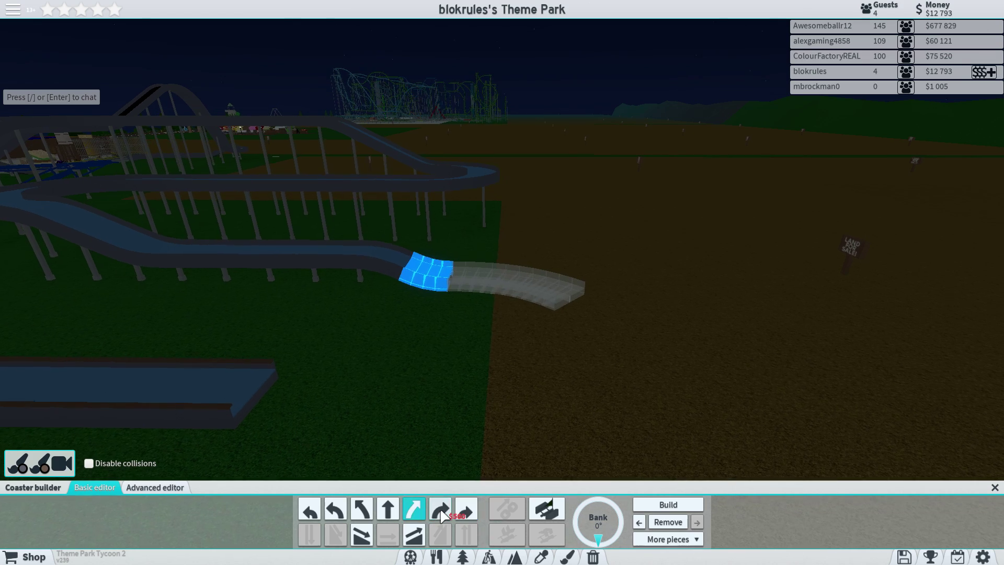
pyautogui.click(652, 524)
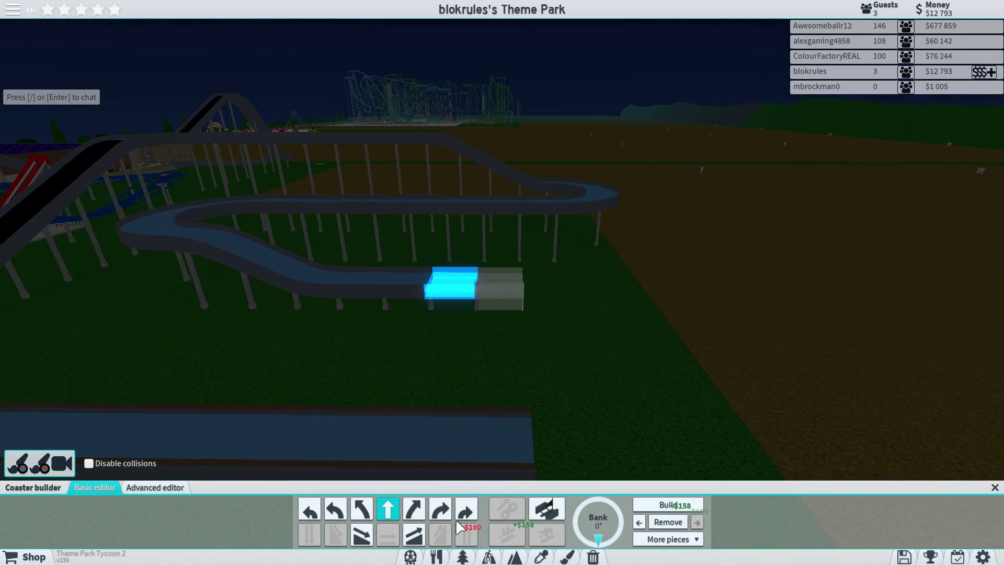
# Build a level piece and a wide curve back toward the station, then toggle Advanced/Basic editor.
pyautogui.click(360, 533)
pyautogui.click(388, 509)
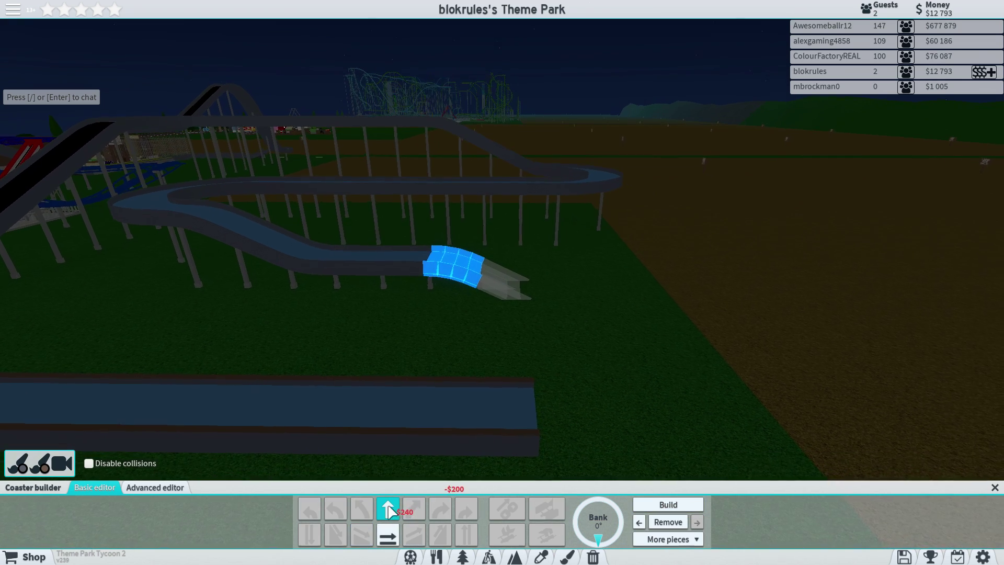
pyautogui.click(388, 535)
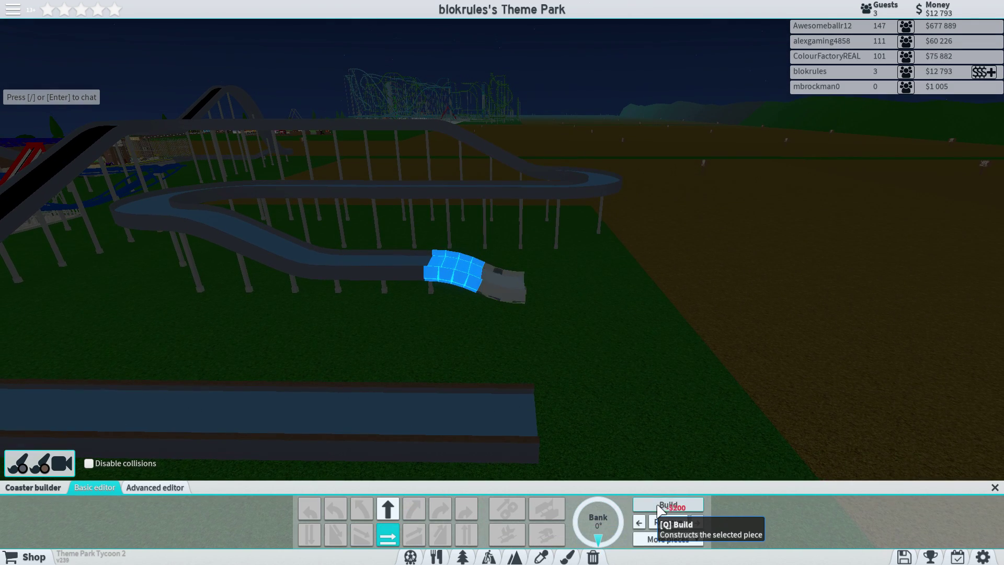
pyautogui.click(659, 510)
pyautogui.click(465, 509)
pyautogui.click(673, 505)
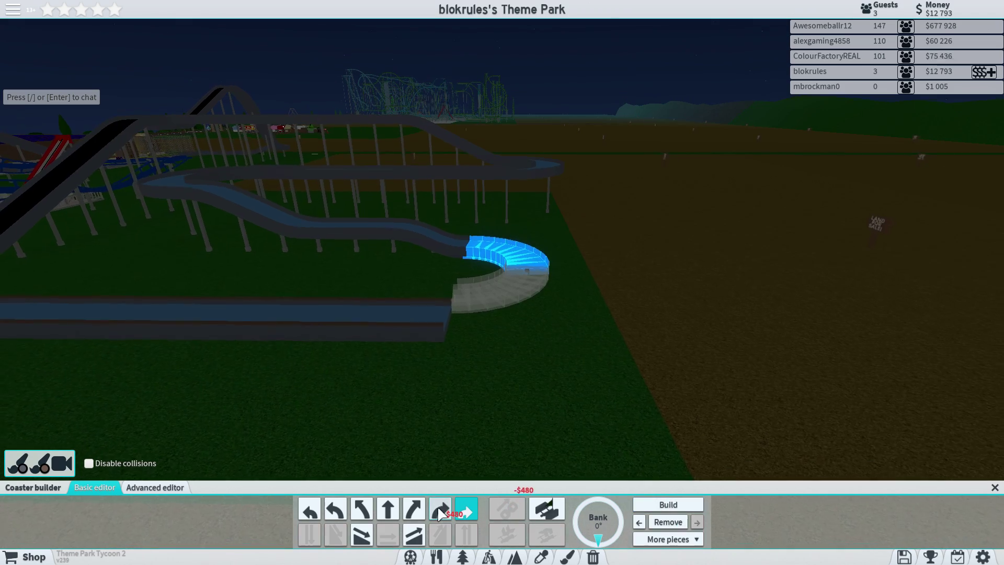
pyautogui.click(441, 510)
pyautogui.click(388, 510)
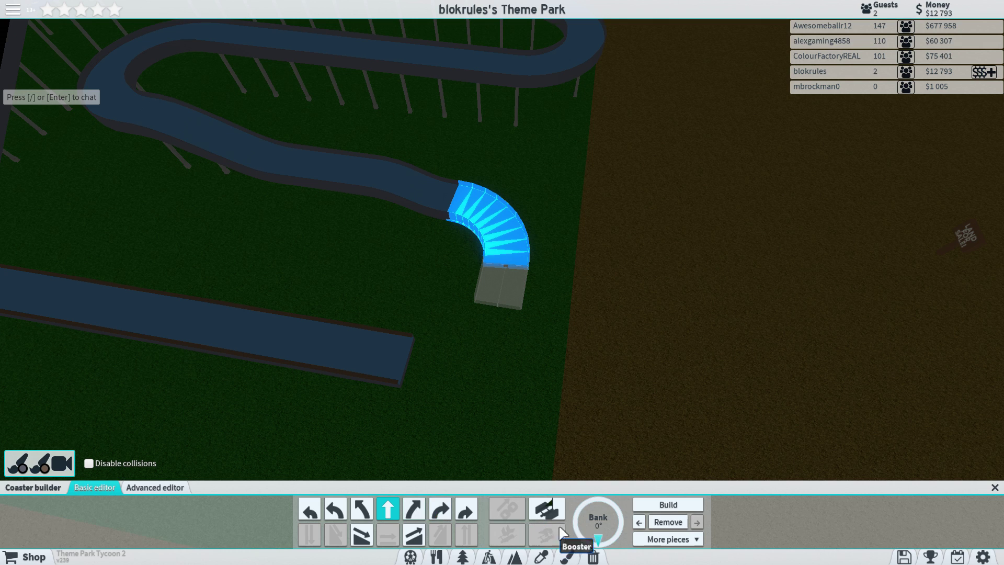
pyautogui.click(156, 487)
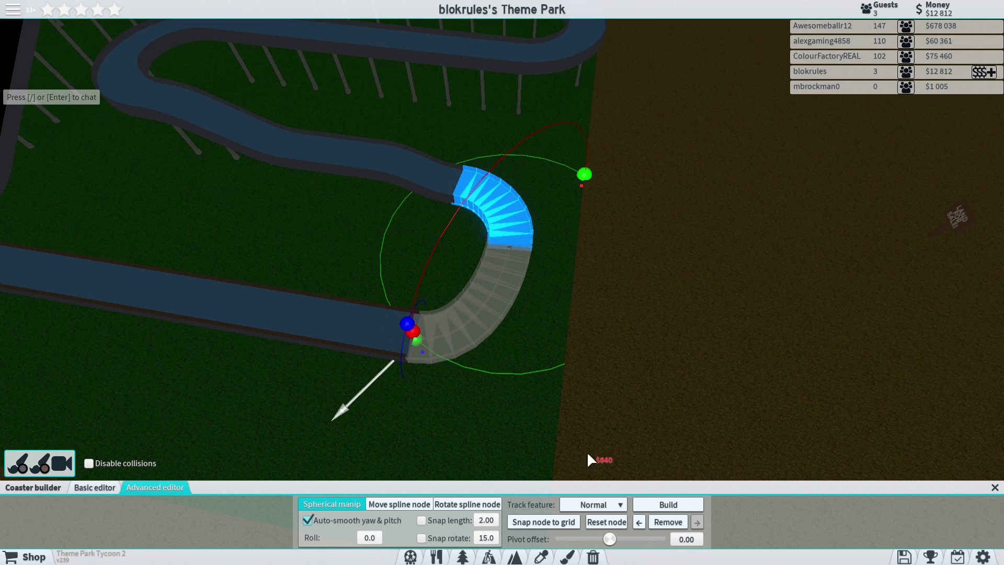
pyautogui.click(79, 487)
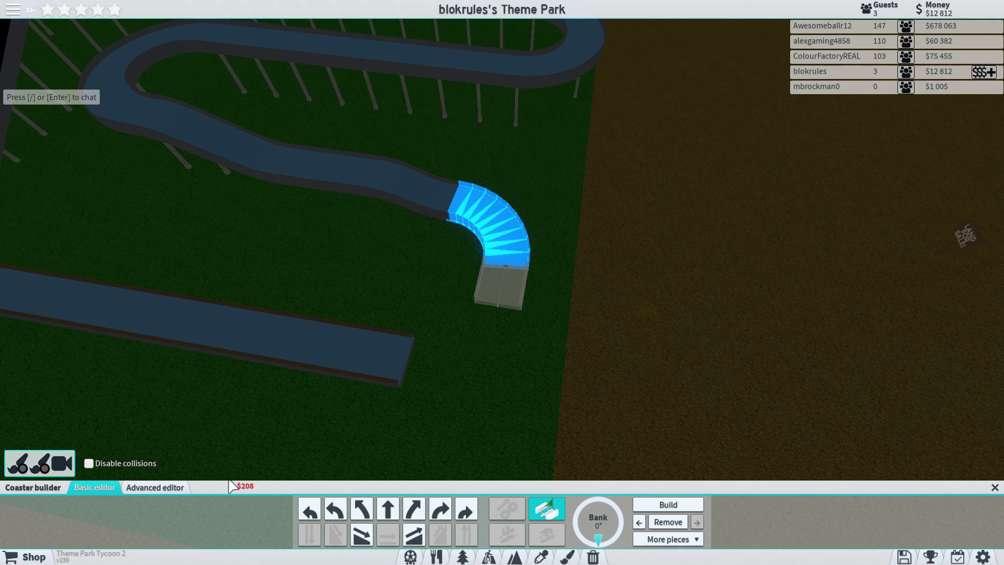
# Switch to Advanced track editing and start building the River rapids entrance.
pyautogui.click(156, 487)
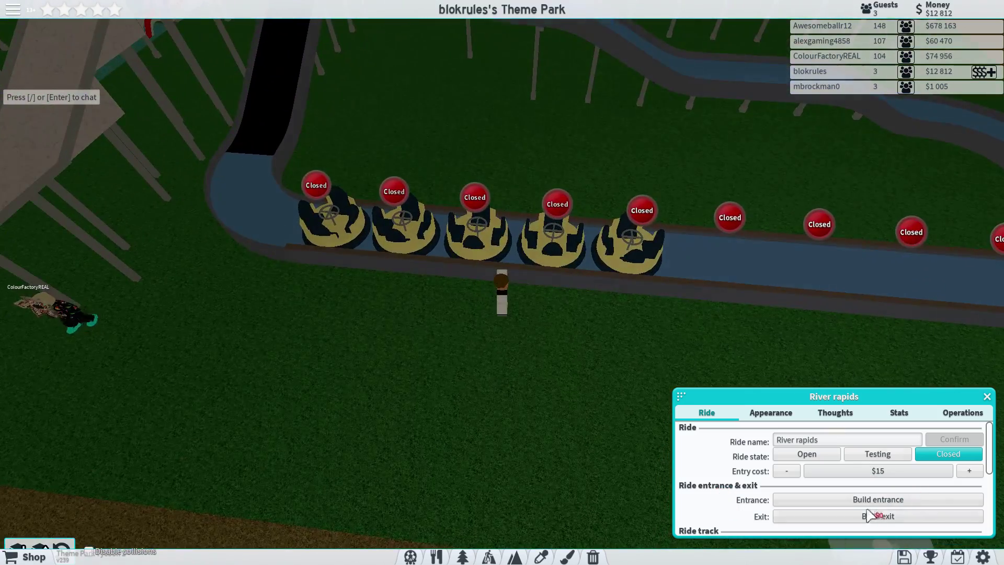
pyautogui.scroll(-3, 816, 474)
pyautogui.scroll(3, 896, 482)
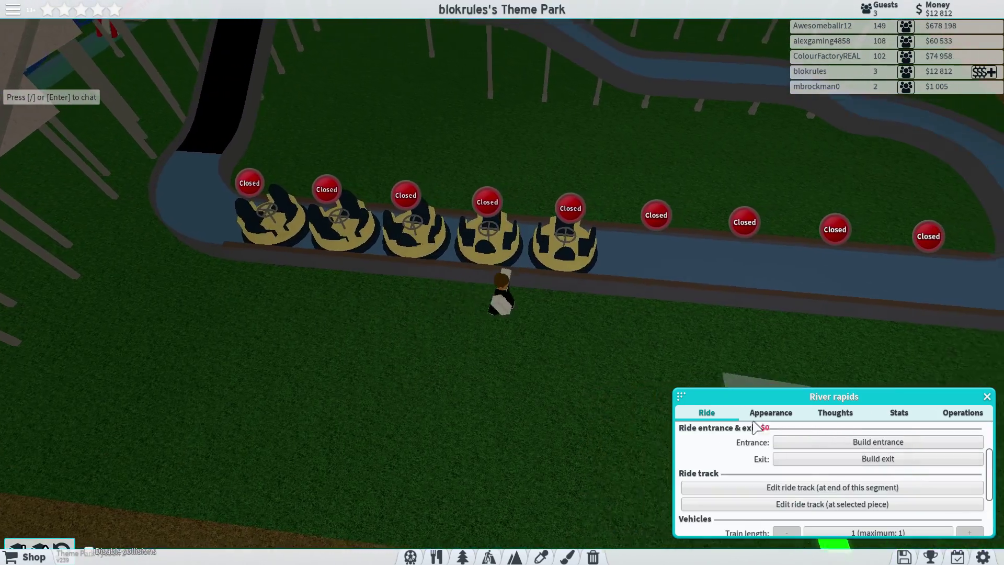
pyautogui.click(863, 471)
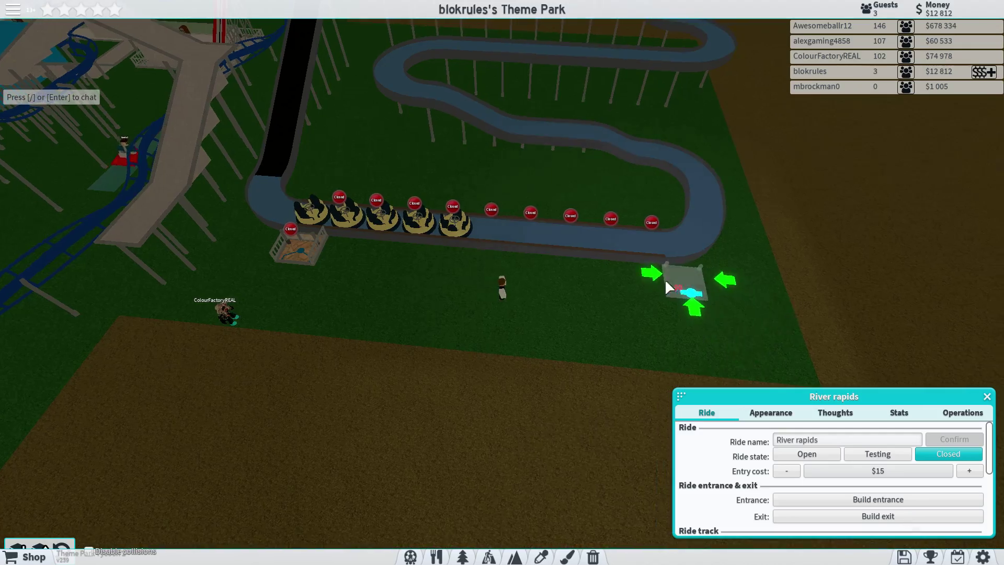
pyautogui.scroll(-3, 664, 278)
pyautogui.scroll(6, 664, 279)
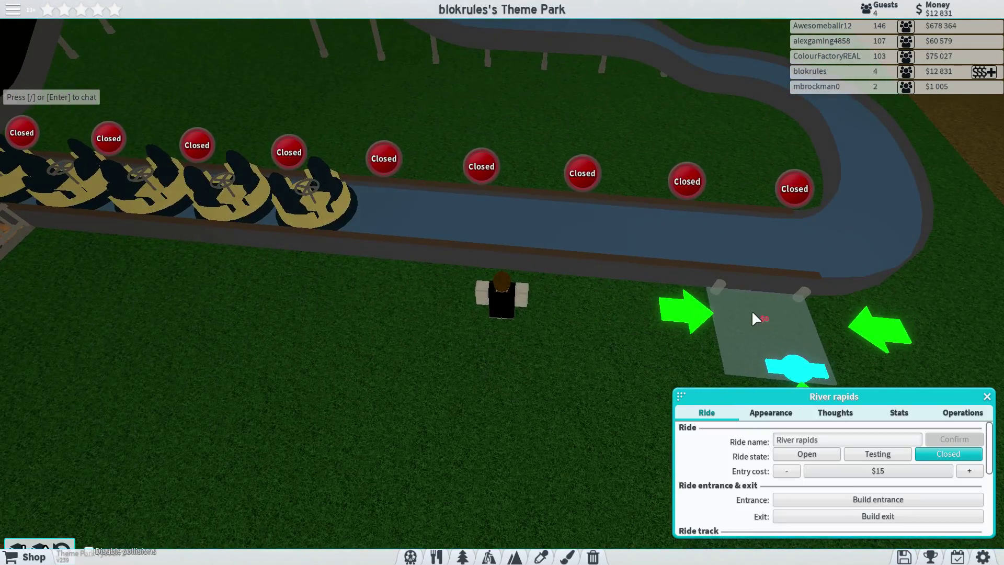
pyautogui.scroll(-5, 751, 310)
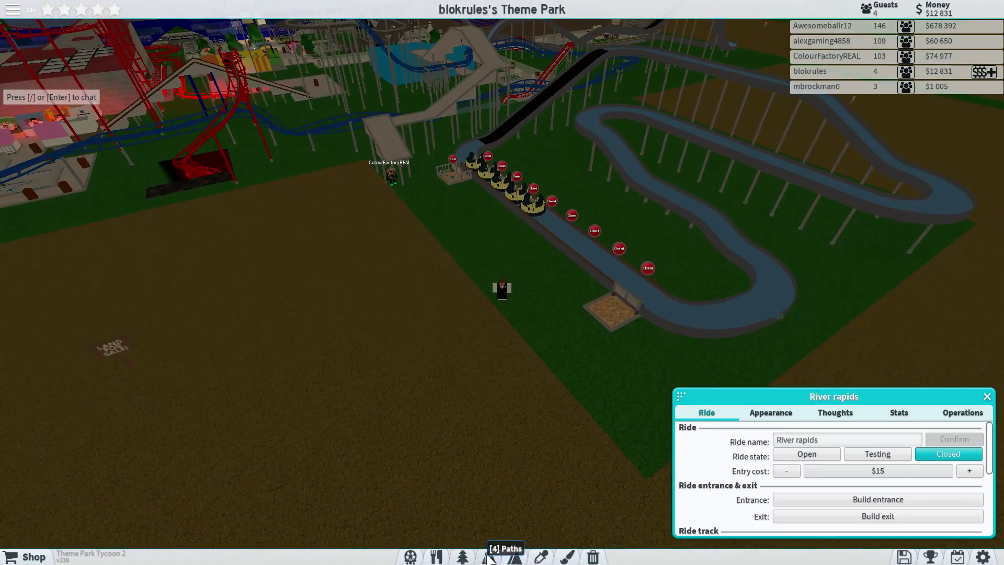
# Lay a footpath from the rapids exit, turning a corner to join the main walkway.
pyautogui.click(487, 556)
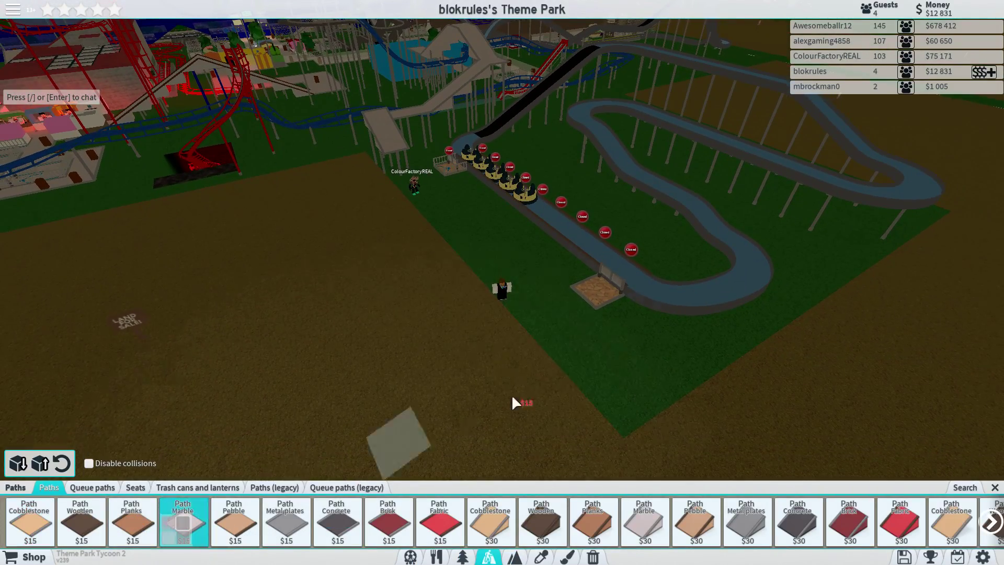
pyautogui.moveTo(602, 326); pyautogui.dragTo(557, 338)
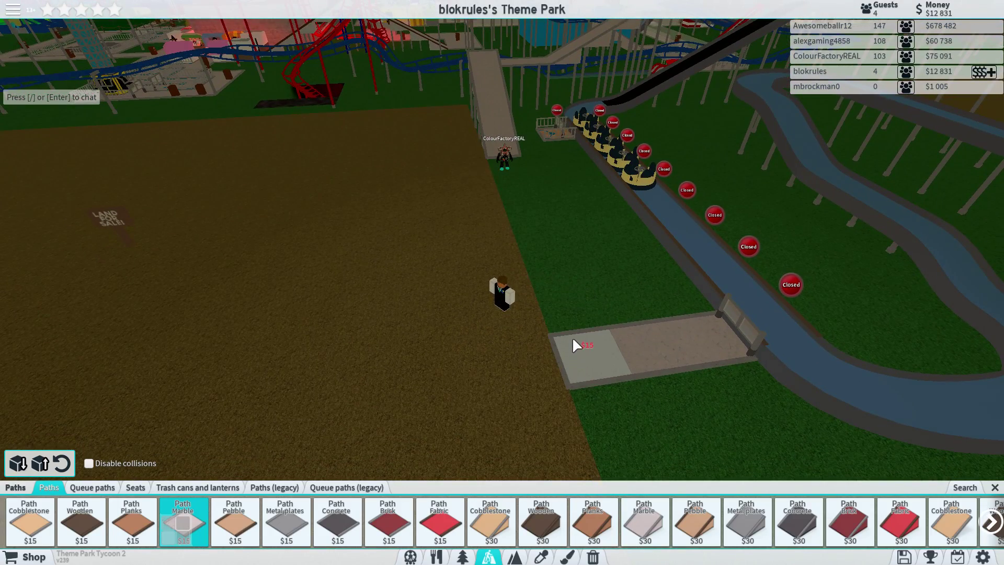
pyautogui.click(573, 336)
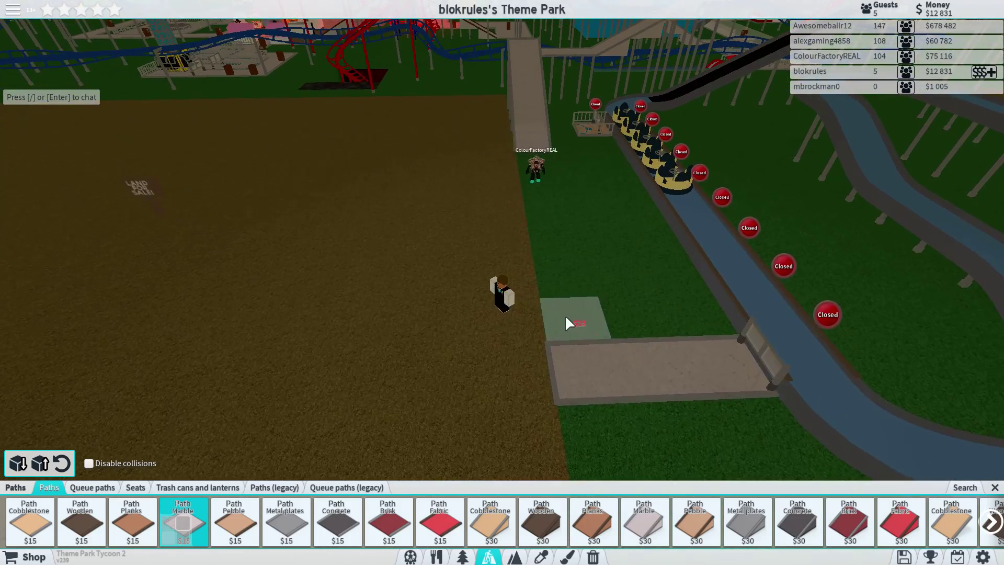
pyautogui.click(565, 322)
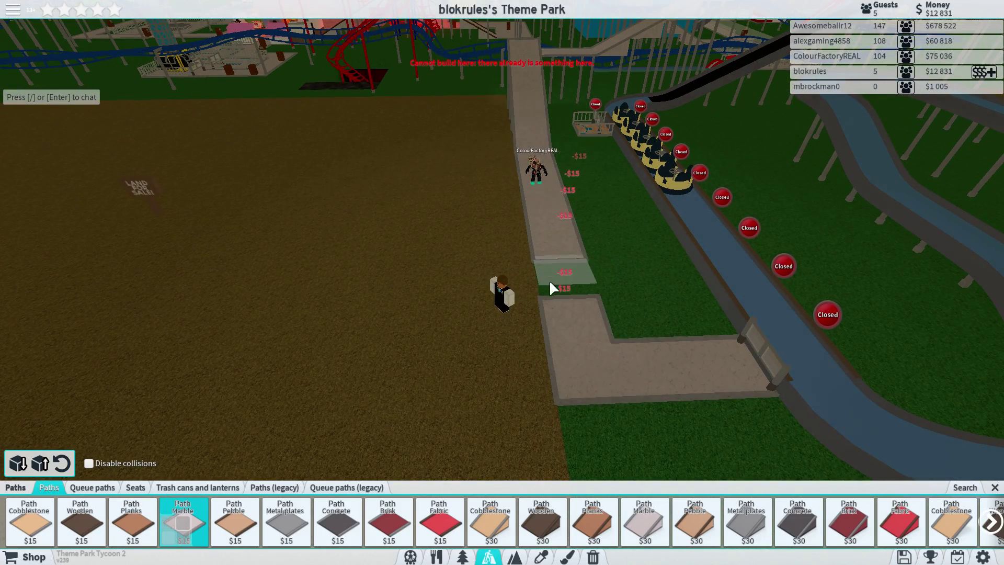
pyautogui.click(549, 280)
# Lay a marble queue path toward the rapids entrance, then clear it.
pyautogui.click(93, 487)
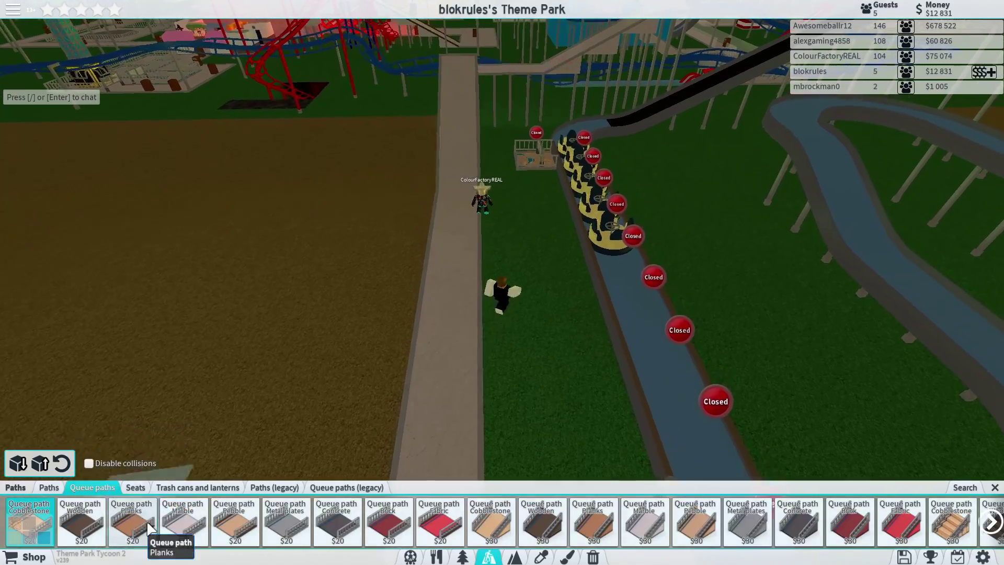
pyautogui.click(183, 522)
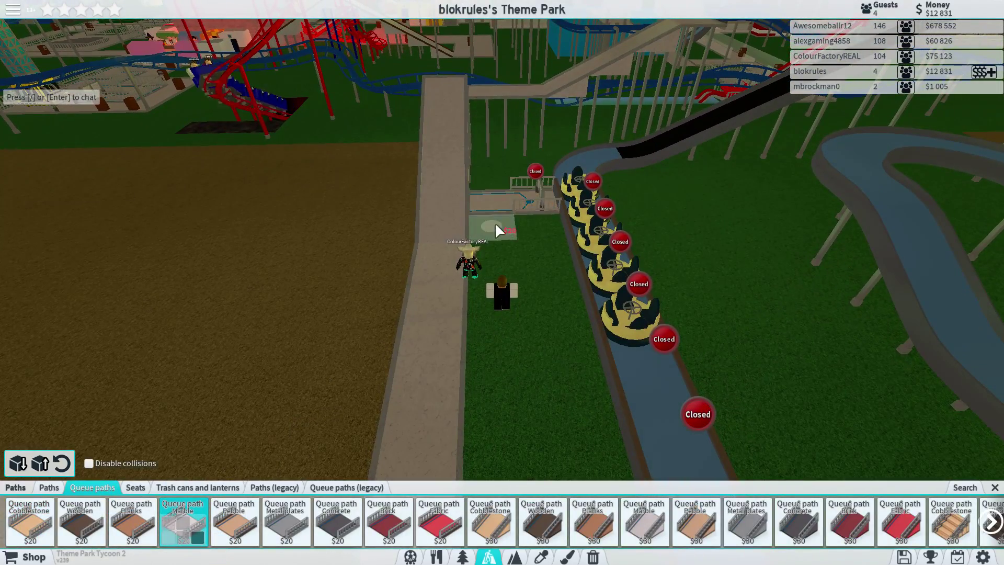
pyautogui.moveTo(495, 229)
pyautogui.mouseDown()
pyautogui.moveTo(511, 292)
pyautogui.moveTo(484, 358)
pyautogui.mouseUp()
pyautogui.click(476, 405)
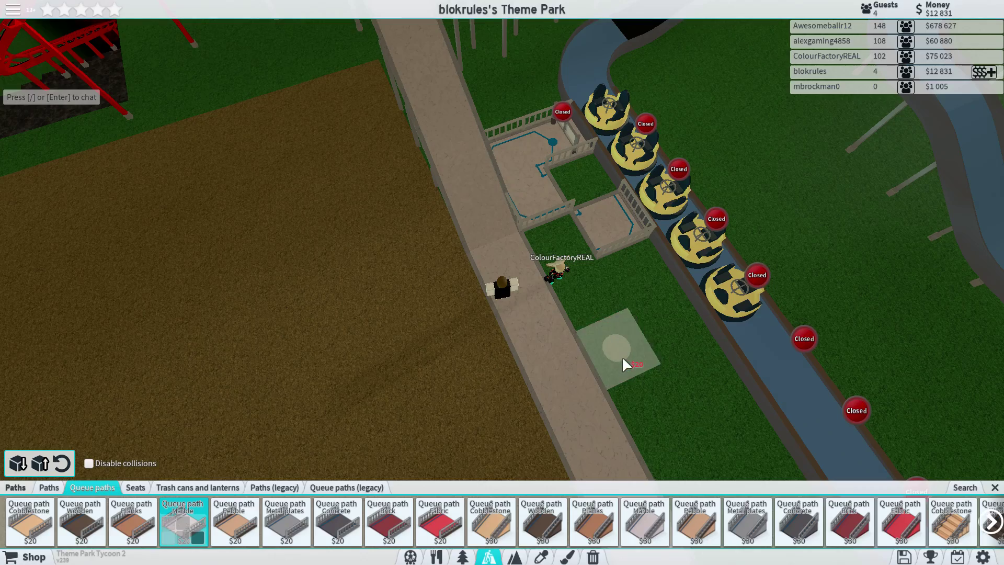
pyautogui.moveTo(618, 353); pyautogui.dragTo(585, 226)
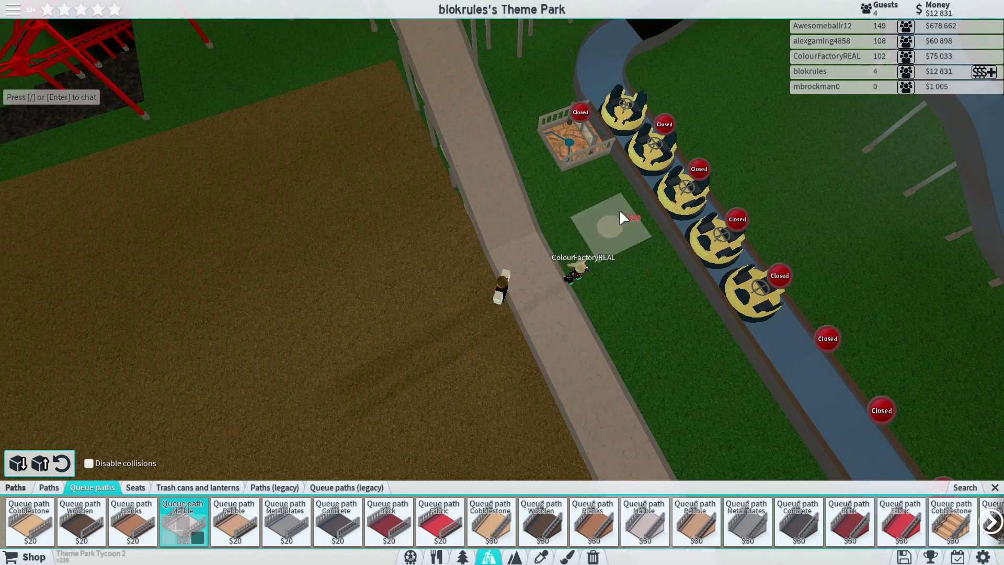
pyautogui.scroll(-3, 628, 209)
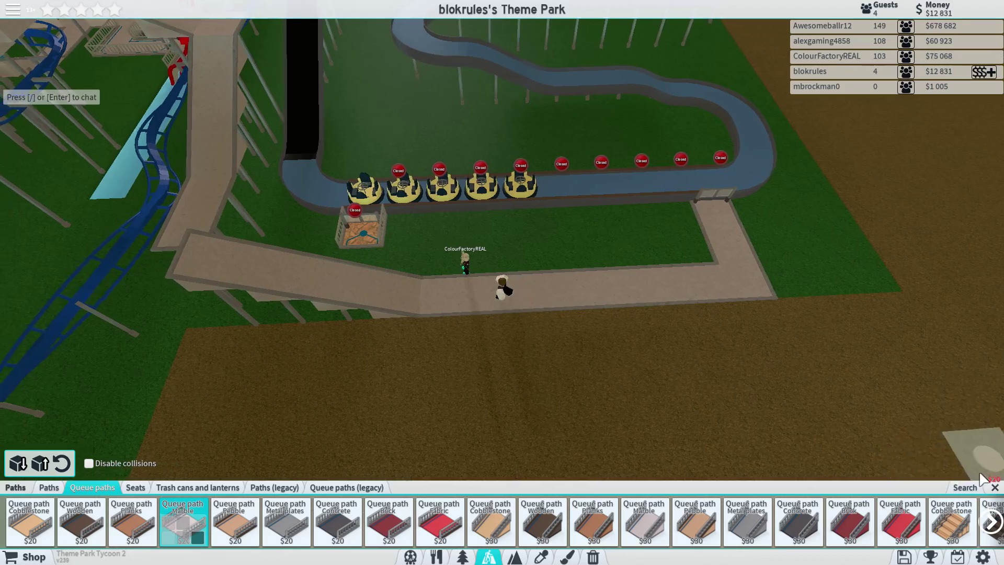
pyautogui.click(994, 487)
# Place the rotated $30 Marble slope path piece at the raised walkway corner.
pyautogui.moveTo(706, 314); pyautogui.dragTo(784, 390)
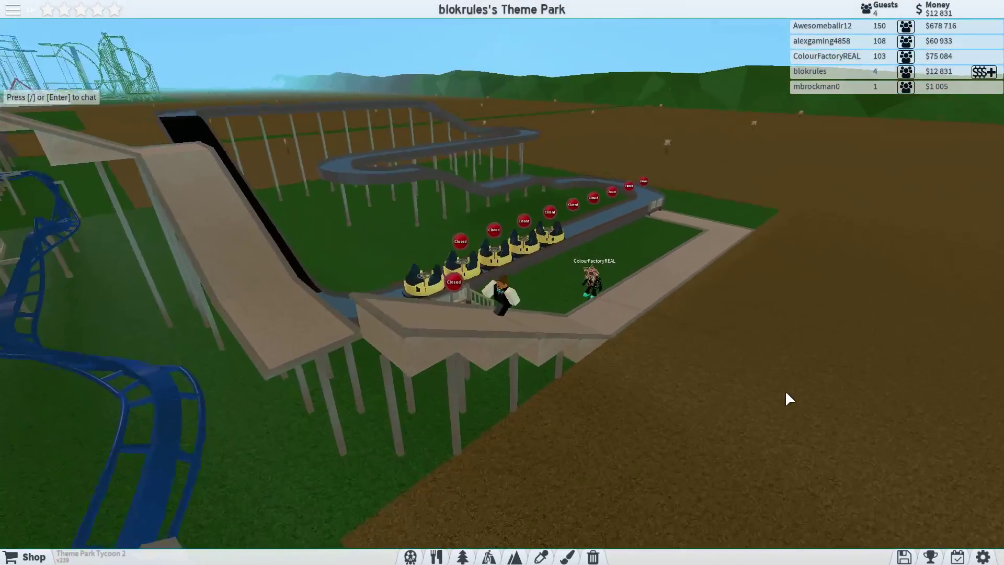
pyautogui.click(511, 558)
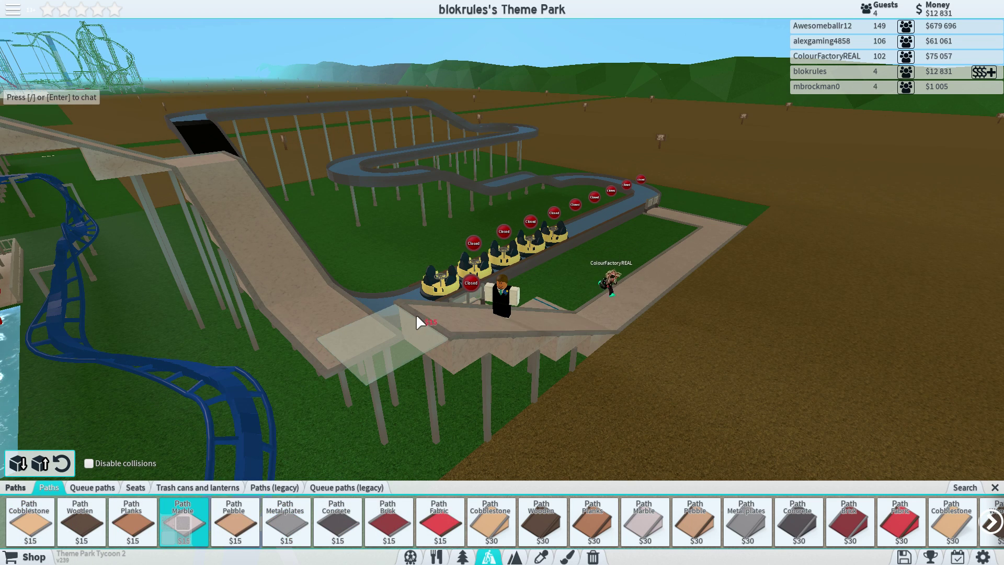
pyautogui.scroll(5, 416, 314)
pyautogui.scroll(5, 416, 314)
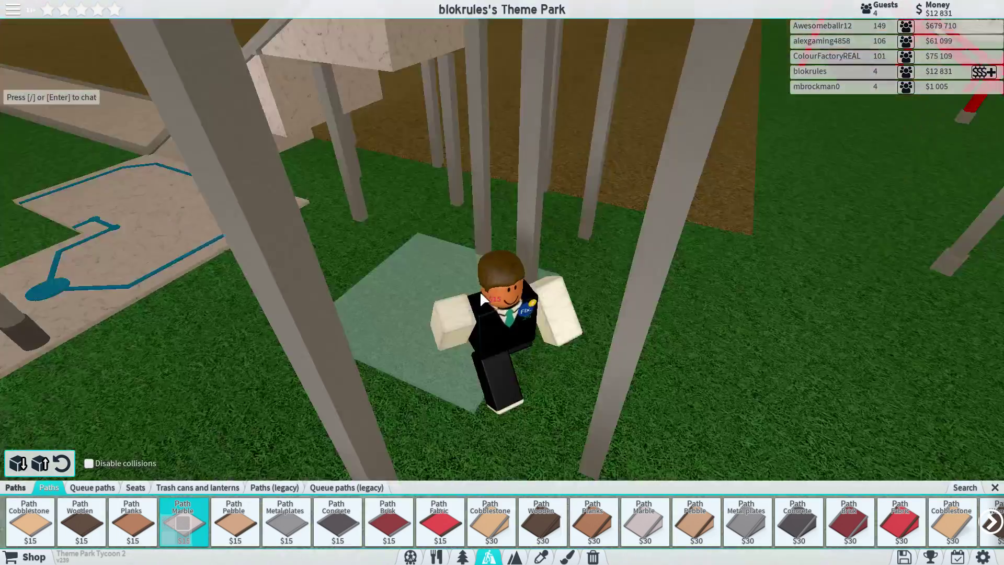
pyautogui.scroll(-8, 480, 291)
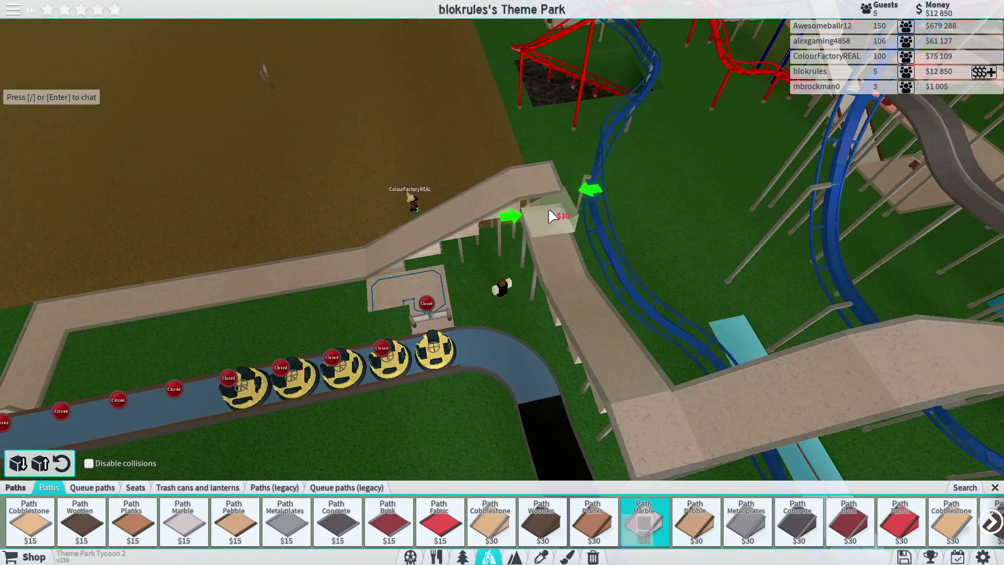
pyautogui.press('r')
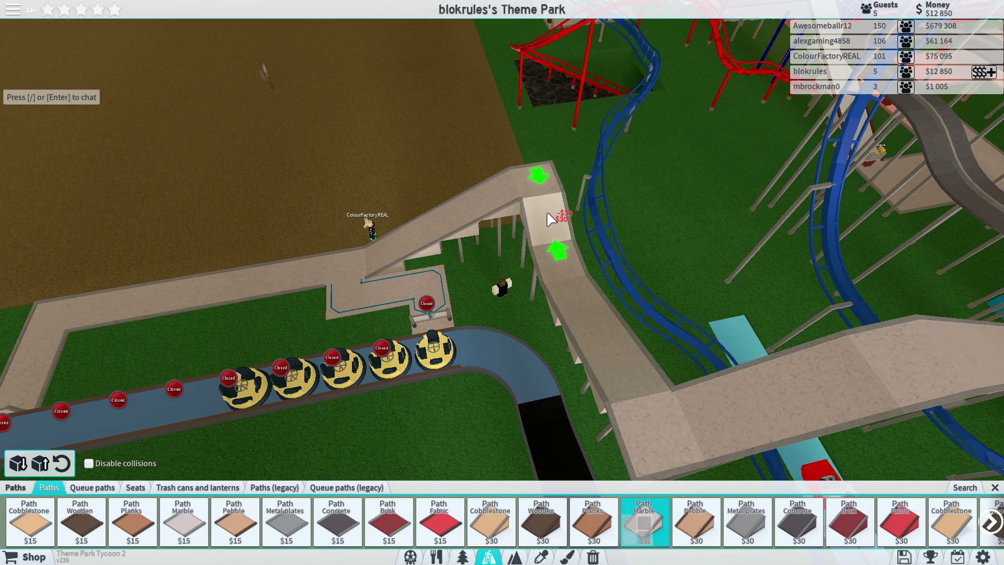
pyautogui.click(546, 211)
pyautogui.moveTo(549, 236); pyautogui.dragTo(724, 394)
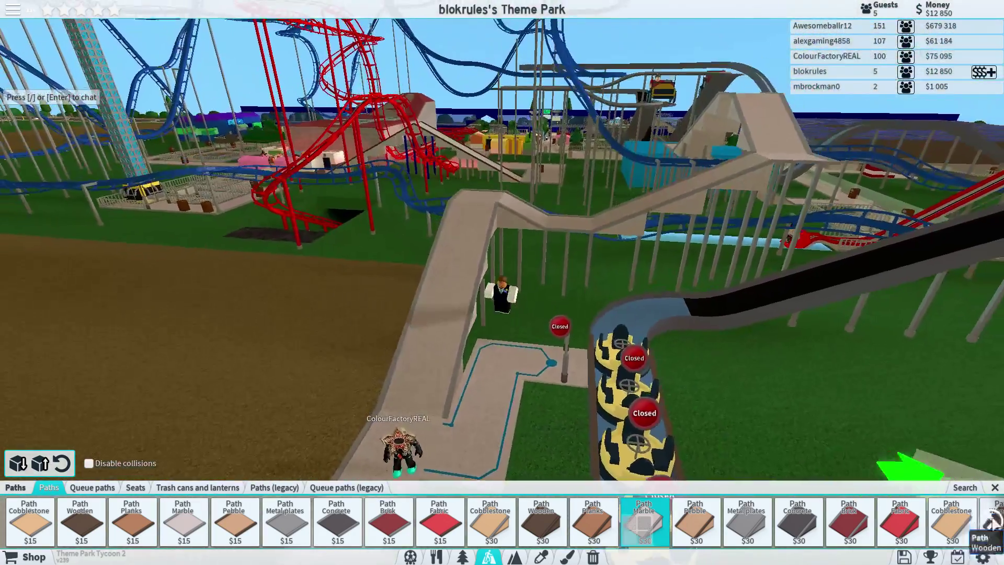
pyautogui.click(995, 487)
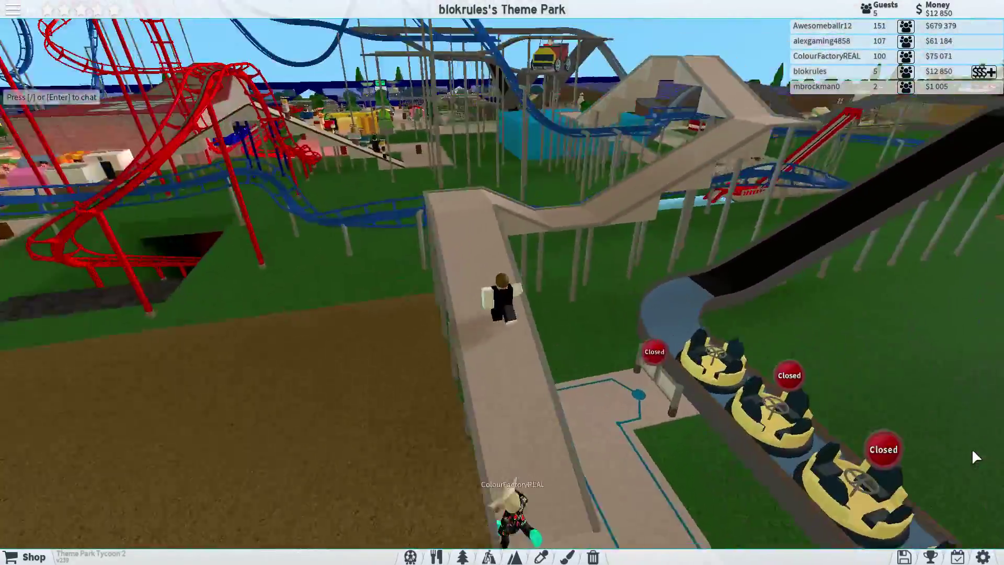
# Tour down the raised walkway to the rapids station queue beside the boats.
pyautogui.press('Left')
pyautogui.press('Left')
pyautogui.press('Left')
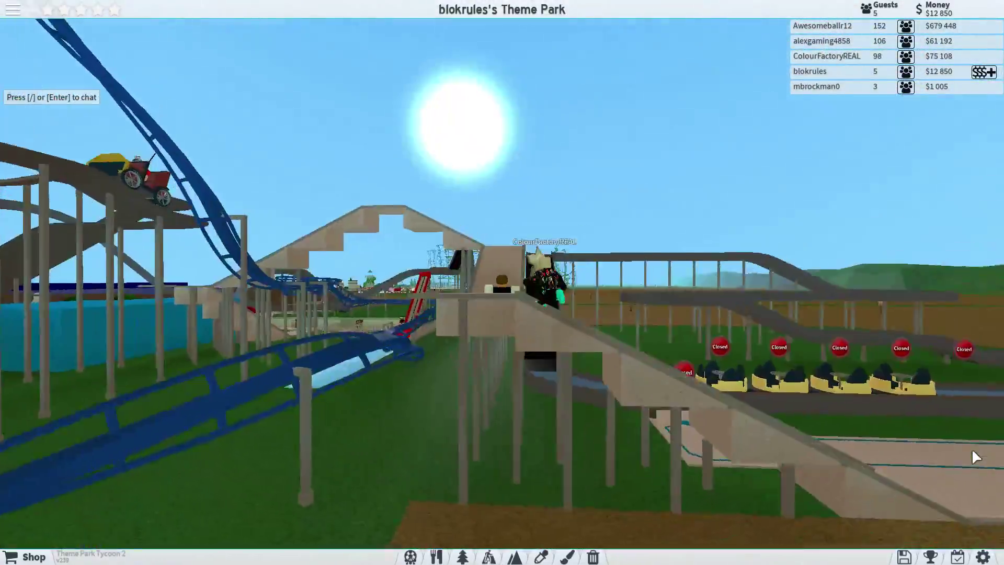
pyautogui.press('Right')
pyautogui.press('Right')
pyautogui.press('Right')
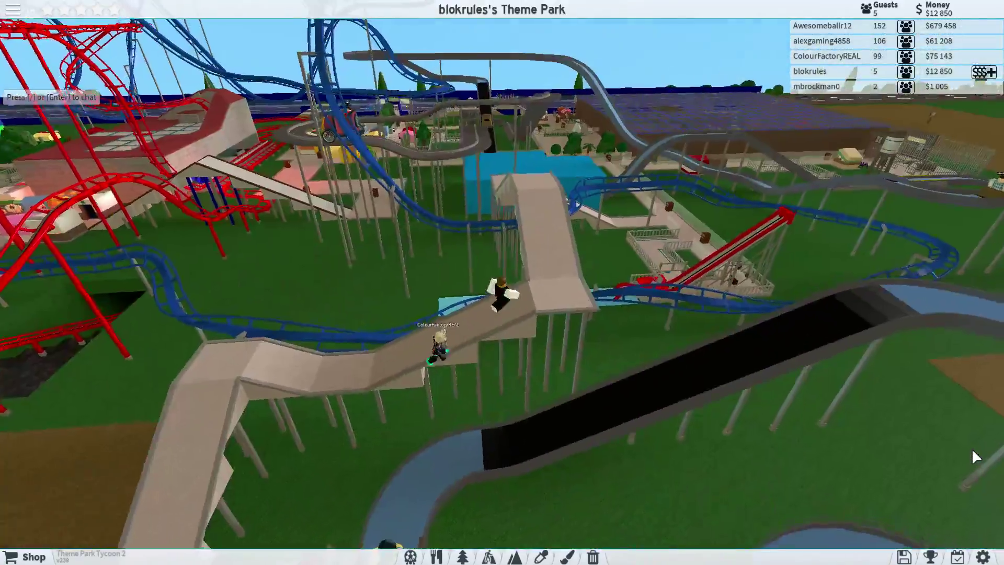
pyautogui.press('Right')
pyautogui.press('Right')
pyautogui.press('Right')
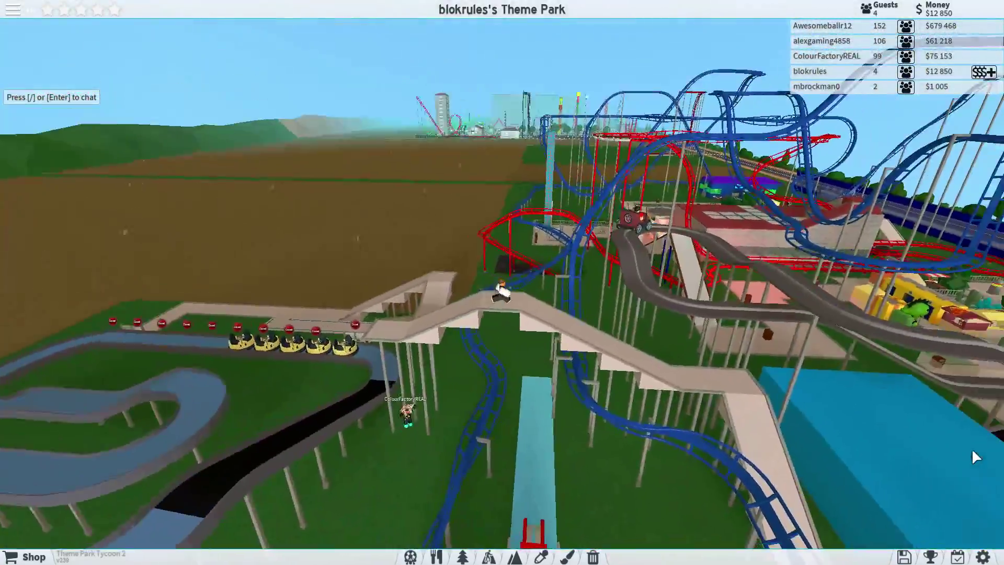
pyautogui.press('pageup')
pyautogui.press('pageup')
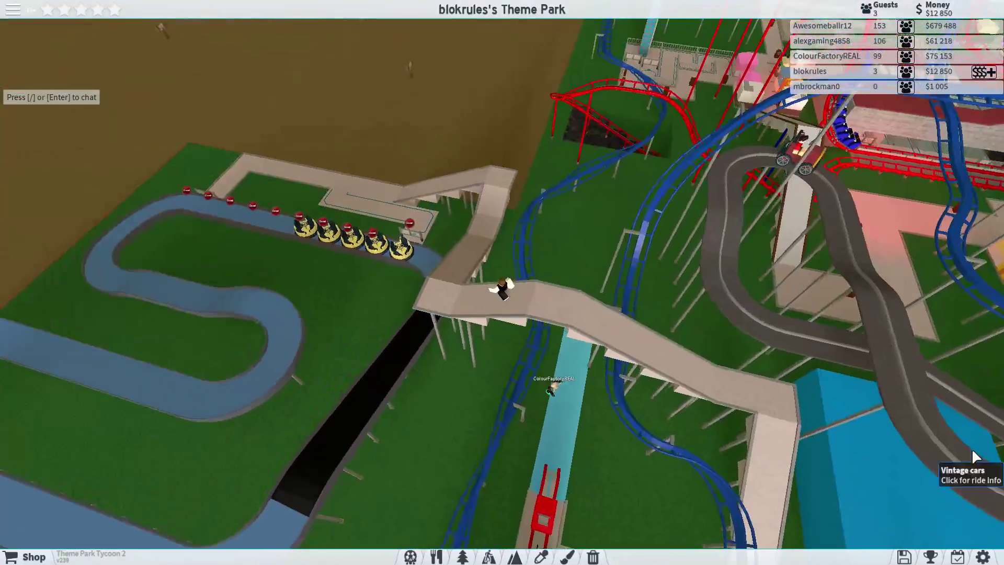
pyautogui.press('i')
pyautogui.press('o')
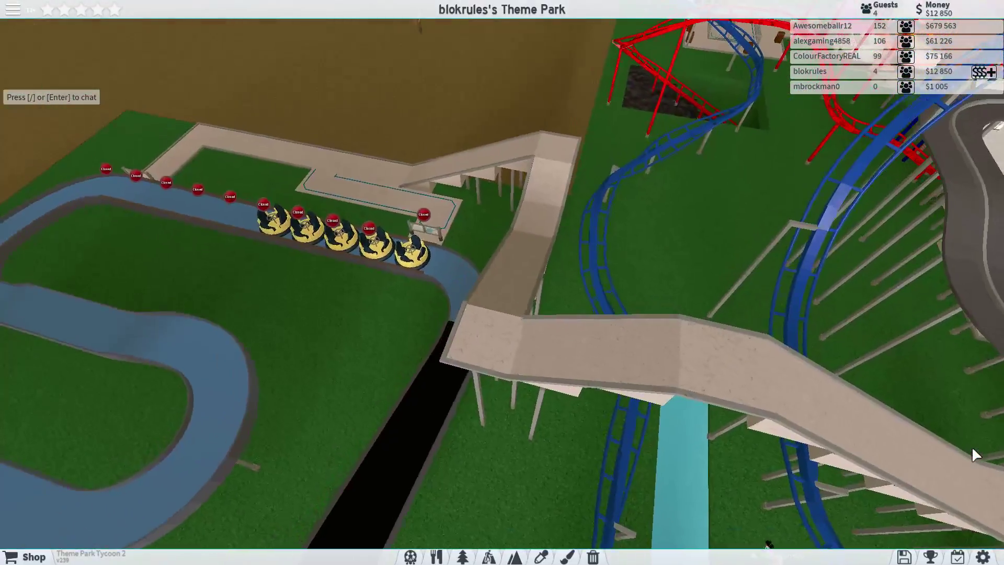
pyautogui.press('o')
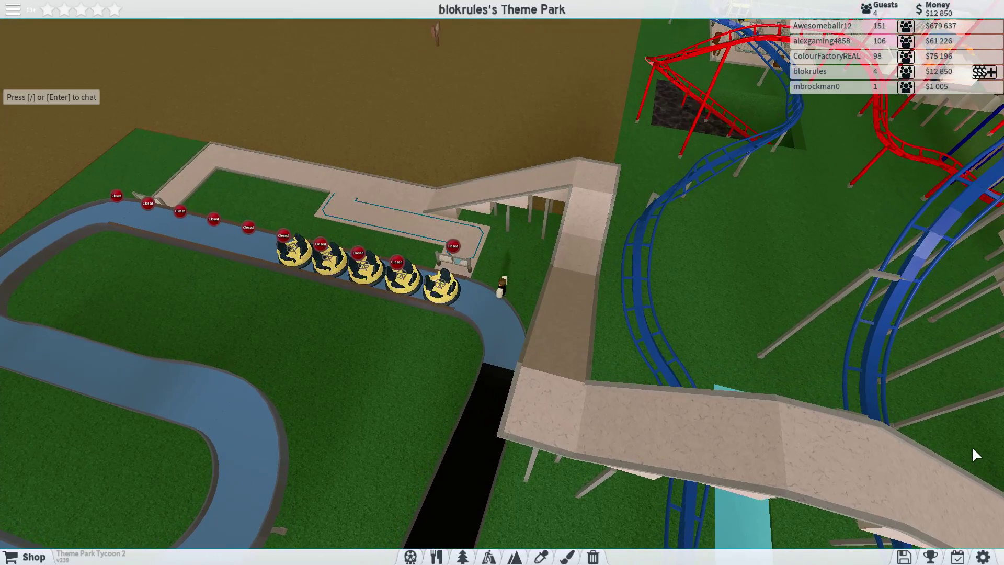
pyautogui.press('a')
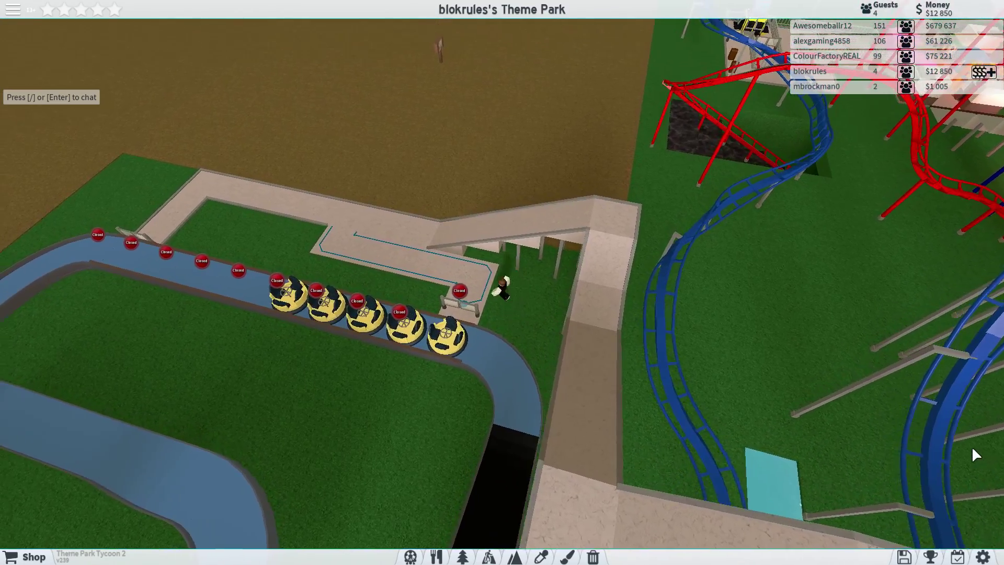
pyautogui.press('a')
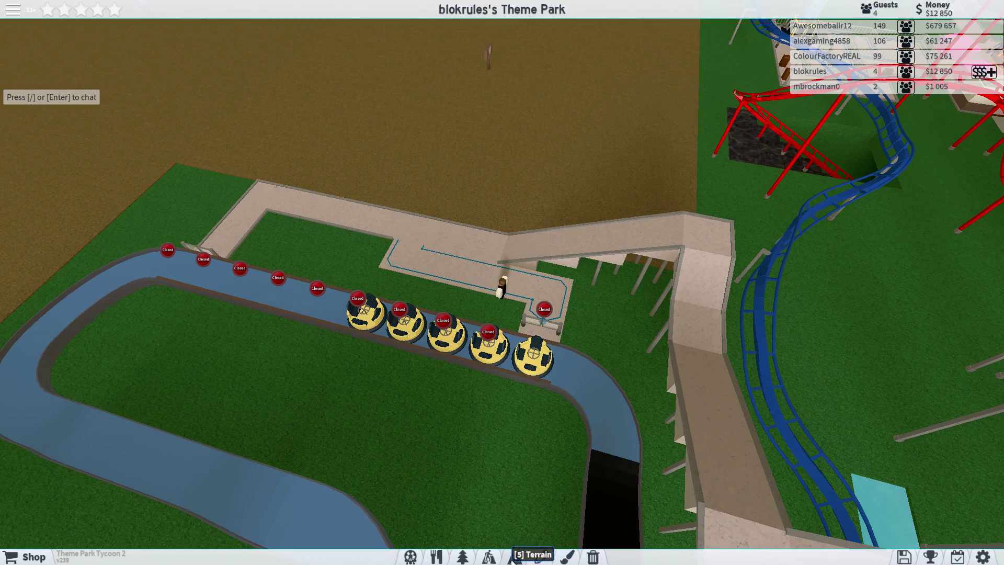
# Cycle through the build menu categories looking for path items.
pyautogui.click(512, 556)
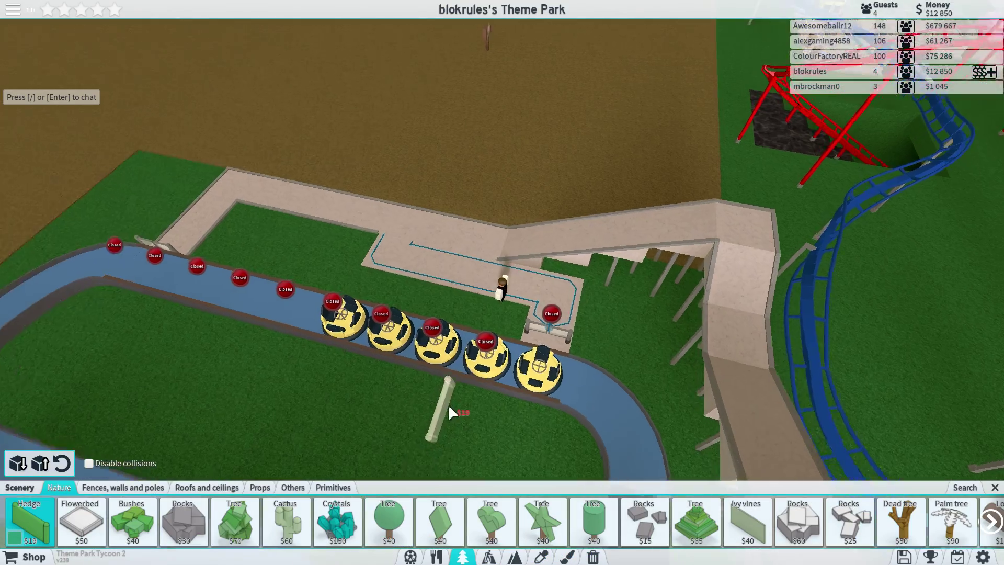
pyautogui.scroll(8, 449, 403)
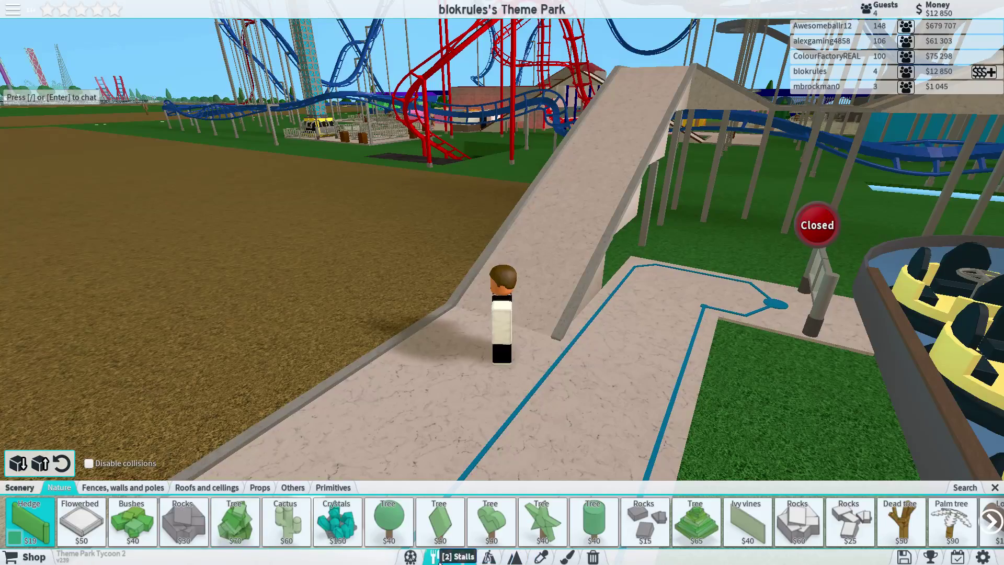
pyautogui.press('2')
pyautogui.press('3')
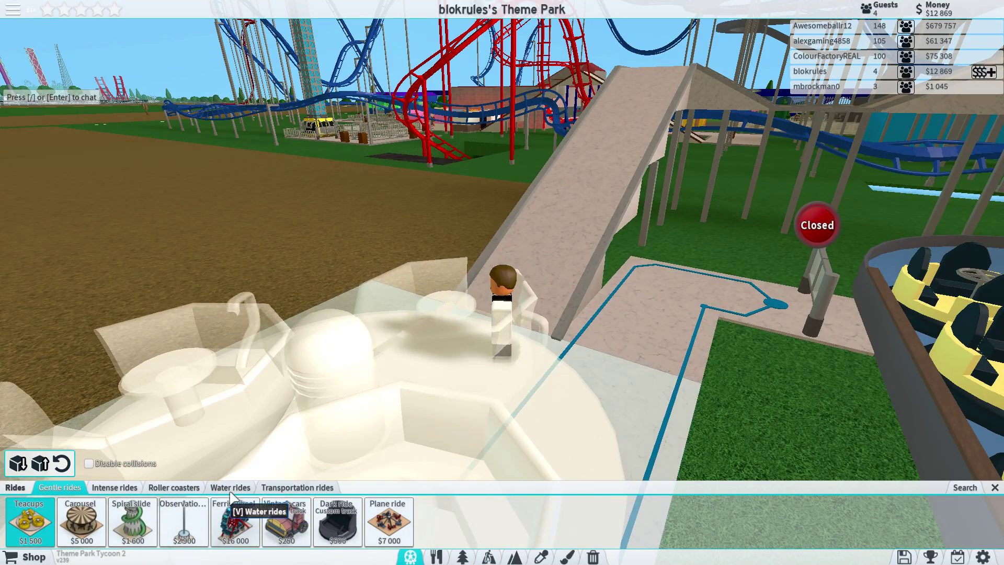
pyautogui.press('4')
pyautogui.press('5')
pyautogui.press('1')
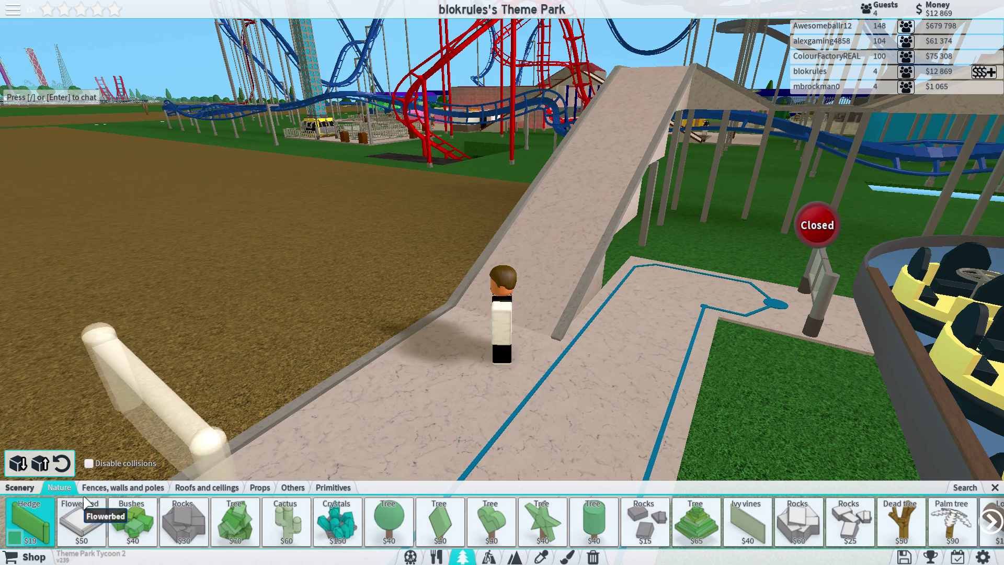
# Place trash cans along the raised walkway, then pick a light post.
pyautogui.click(437, 557)
pyautogui.click(514, 557)
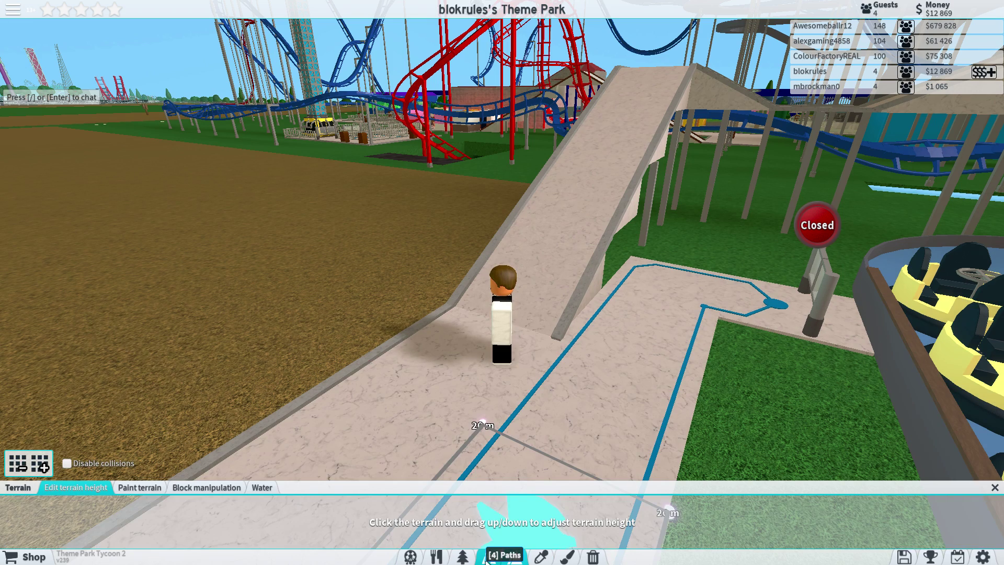
pyautogui.click(198, 488)
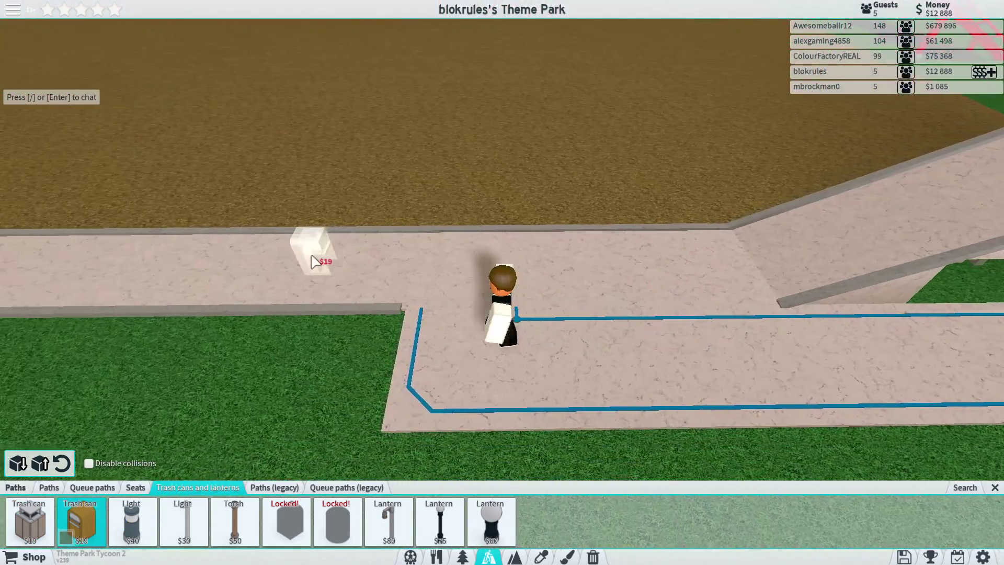
pyautogui.click(273, 250)
pyautogui.scroll(-3, 273, 250)
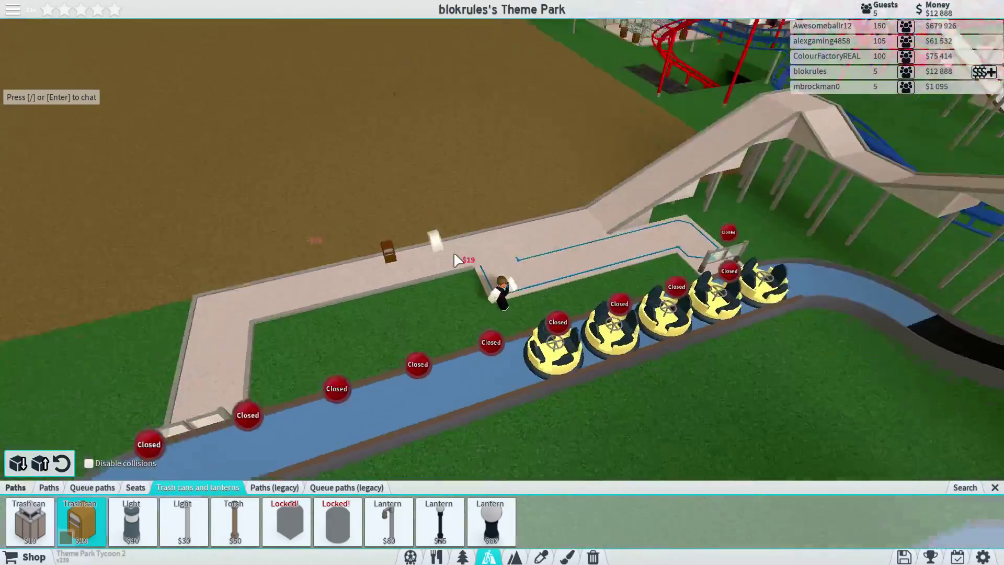
pyautogui.rightClick(453, 251)
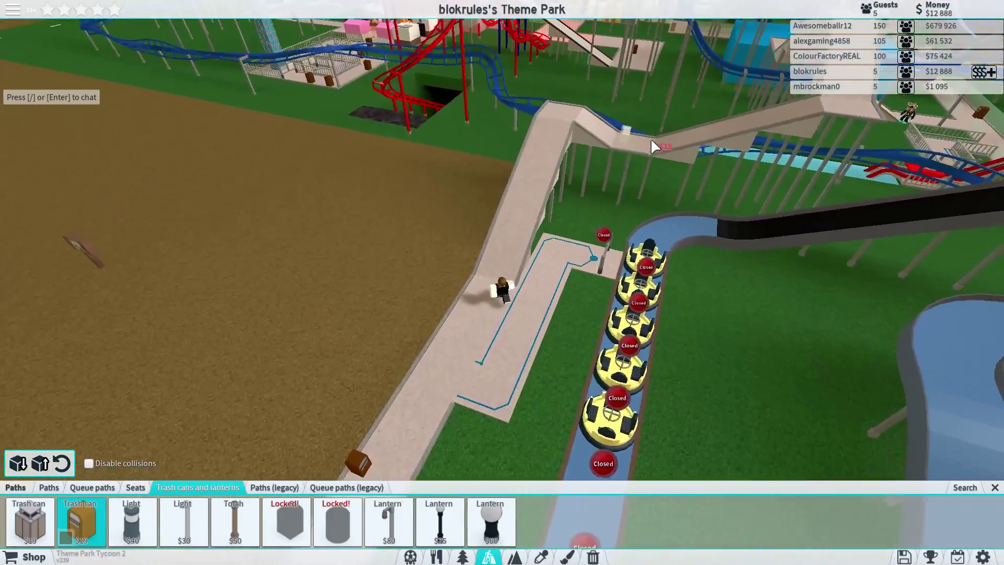
pyautogui.scroll(5, 630, 233)
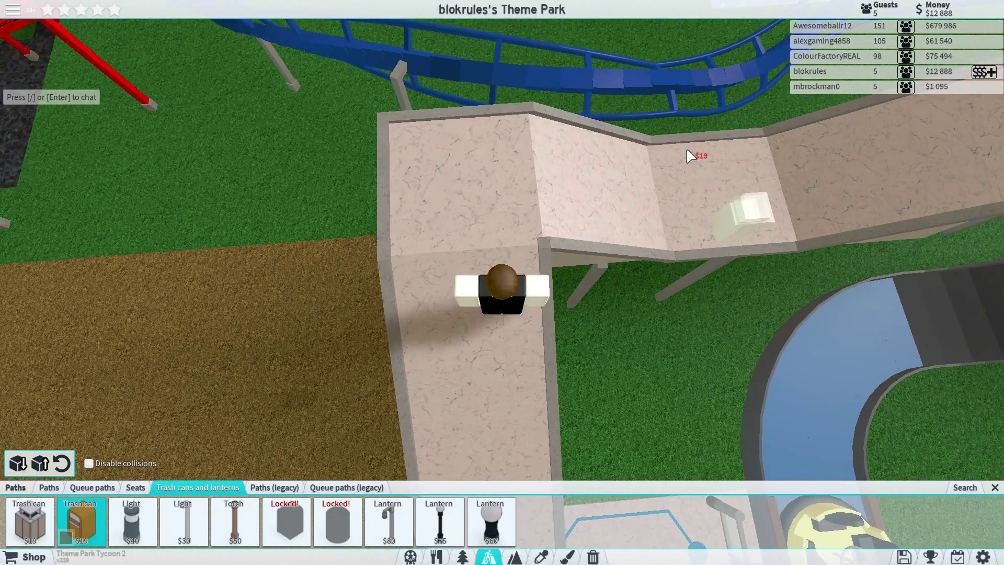
pyautogui.click(686, 147)
pyautogui.scroll(-5, 698, 142)
pyautogui.scroll(-5, 702, 139)
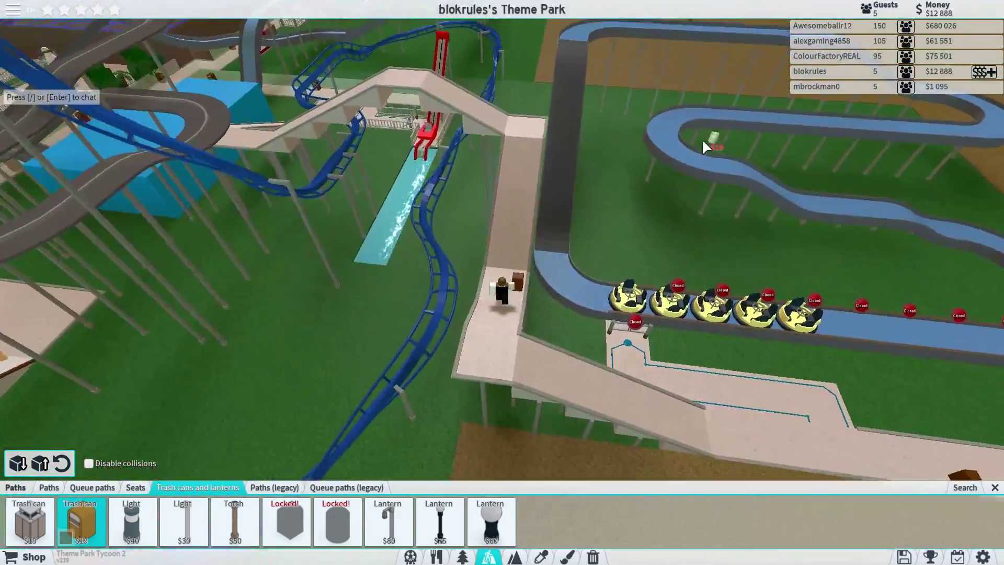
pyautogui.moveTo(702, 139)
pyautogui.mouseDown()
pyautogui.moveTo(525, 150)
pyautogui.moveTo(541, 173)
pyautogui.mouseUp()
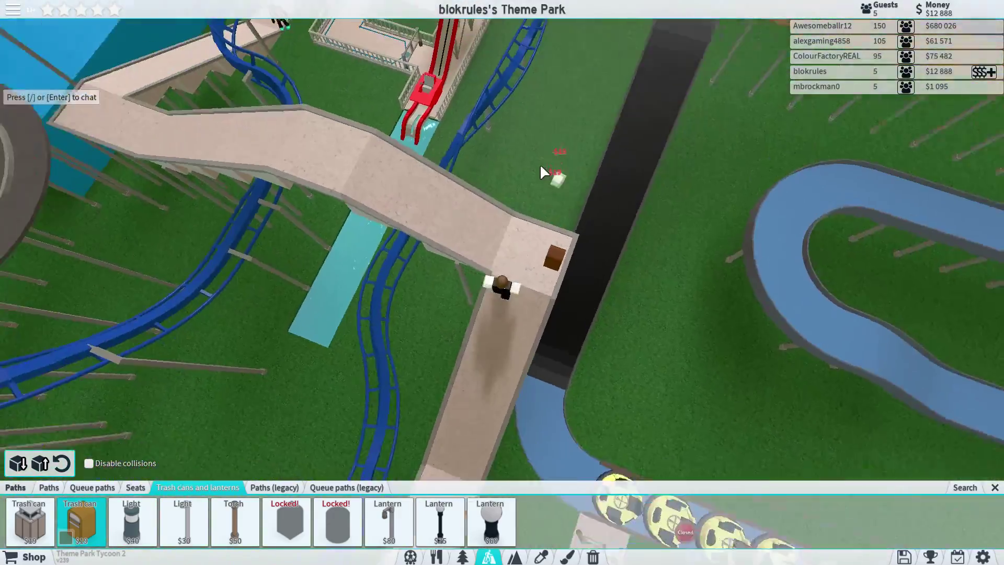
pyautogui.scroll(5, 540, 171)
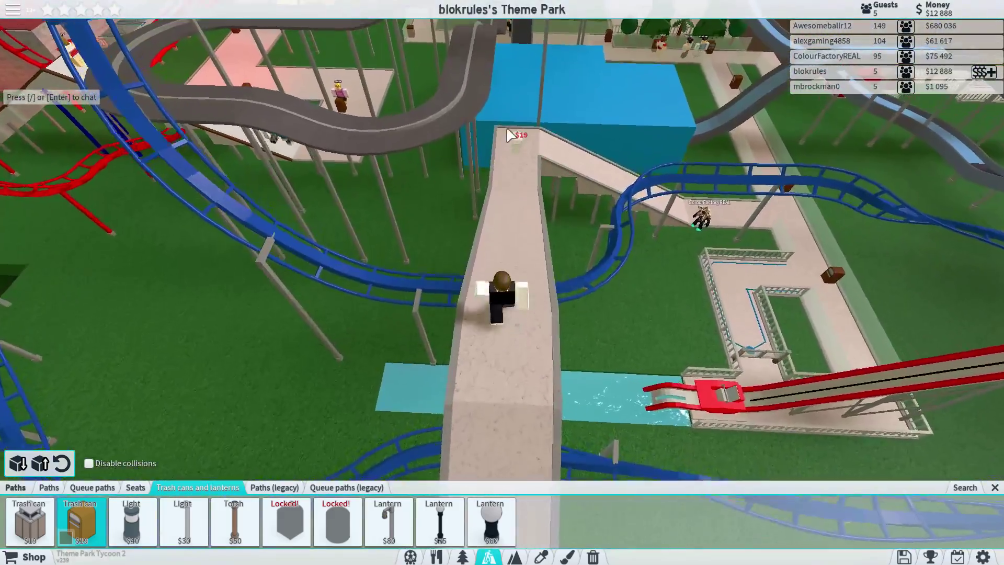
pyautogui.click(131, 521)
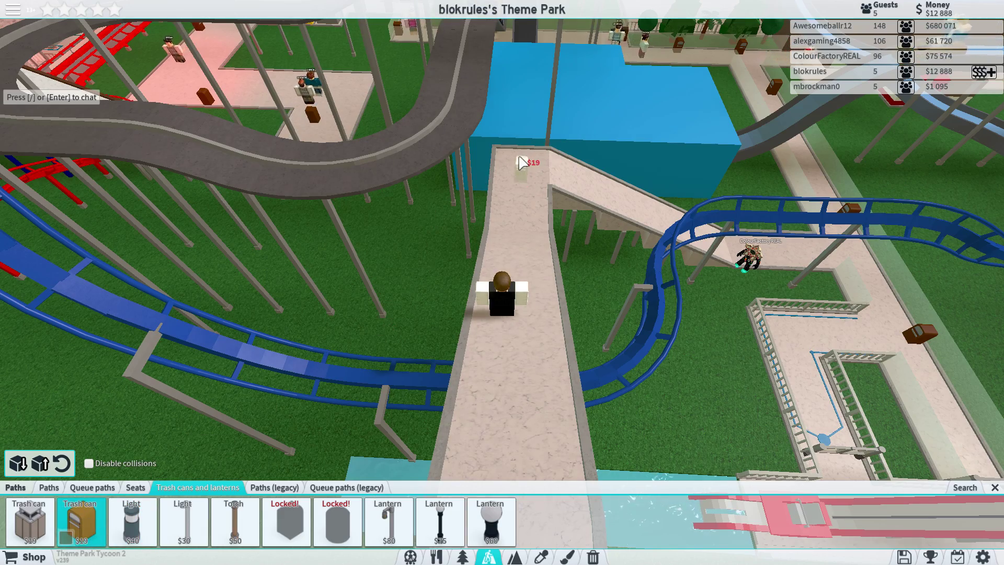
pyautogui.moveTo(518, 156); pyautogui.dragTo(993, 509)
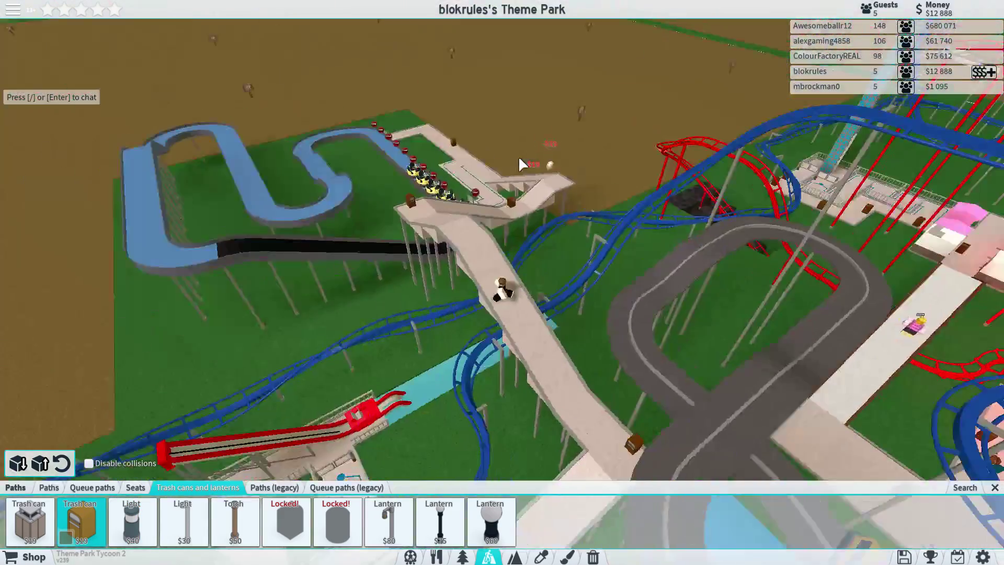
# Switch the river rapids to Testing and sit in a raft to ride the circuit.
pyautogui.click(994, 488)
pyautogui.scroll(6, 801, 311)
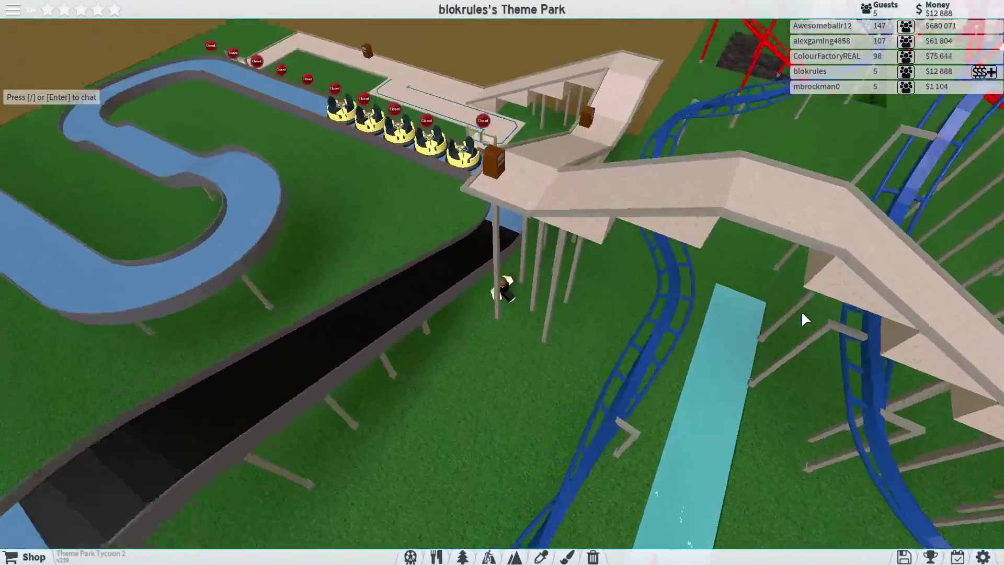
pyautogui.scroll(4, 800, 311)
pyautogui.scroll(-3, 801, 311)
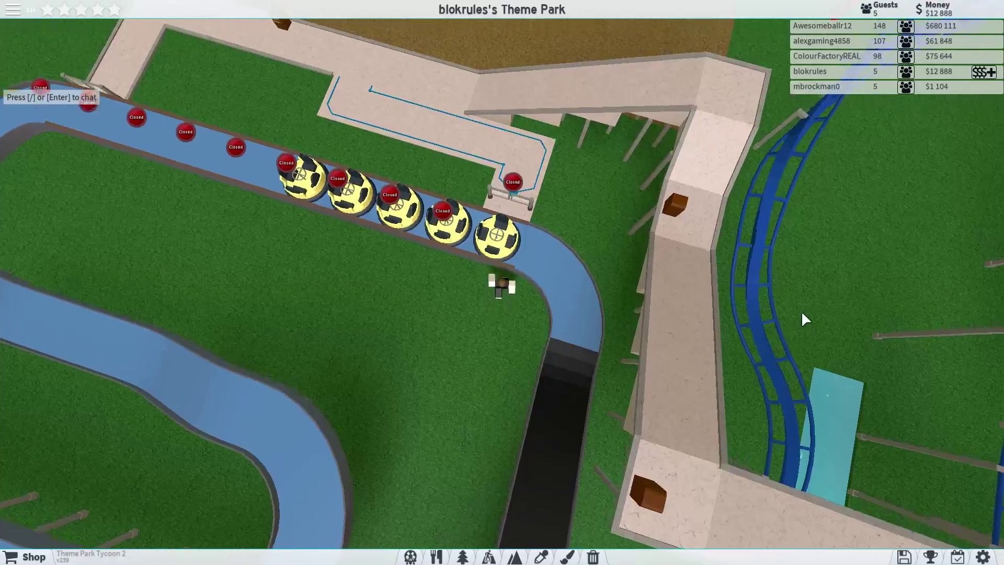
pyautogui.press('e')
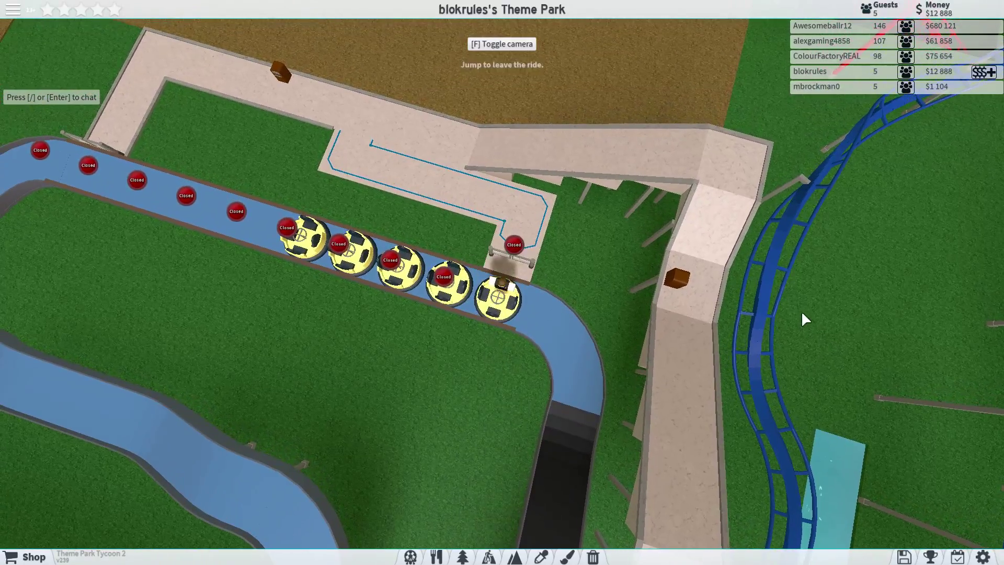
pyautogui.scroll(4, 801, 310)
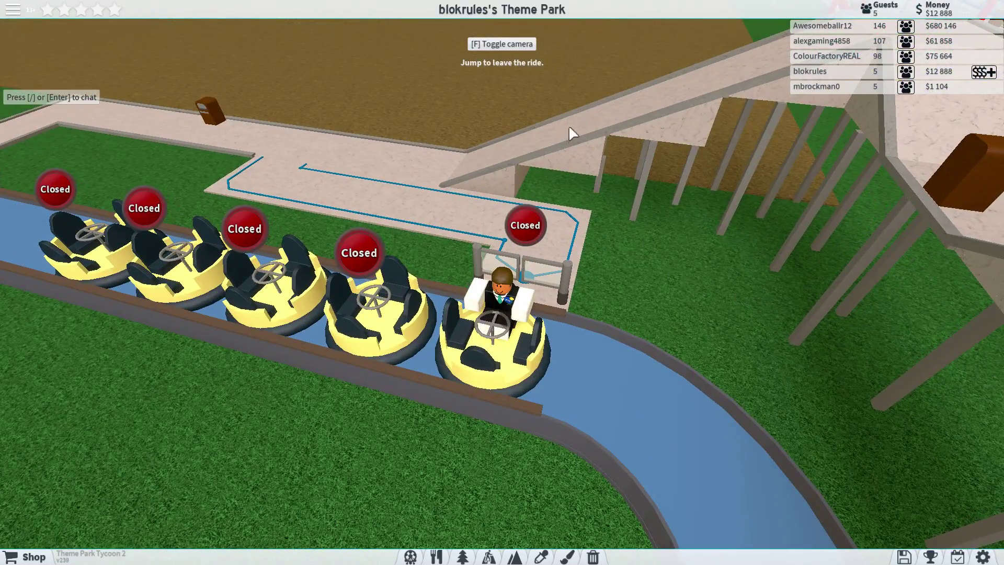
pyautogui.scroll(5, 569, 125)
pyautogui.scroll(-5, 500, 444)
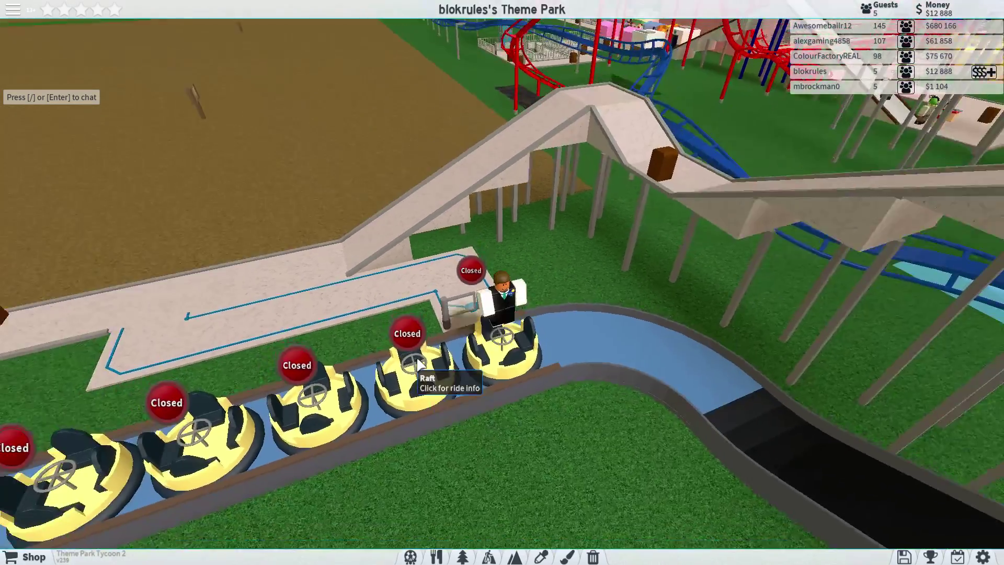
pyautogui.click(471, 334)
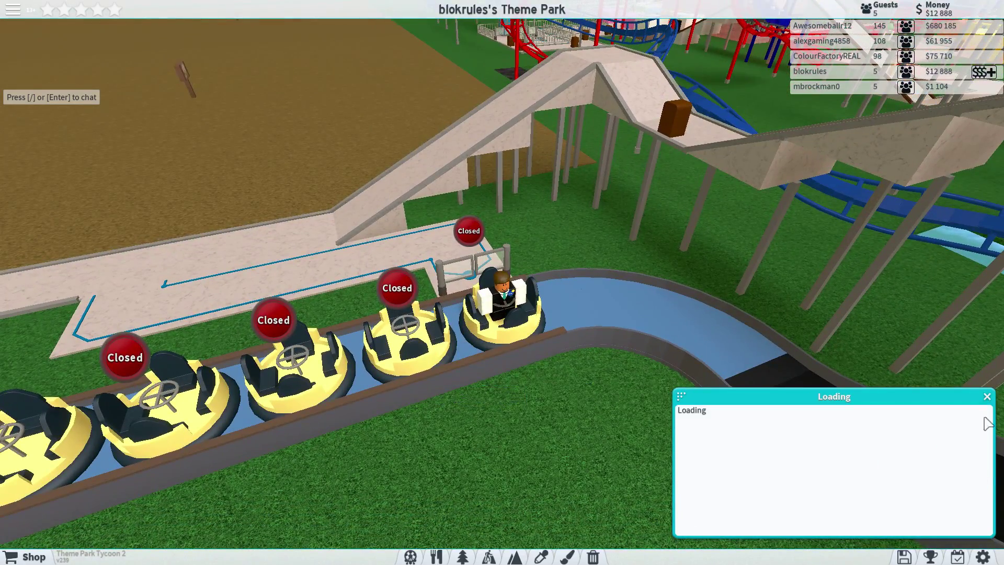
pyautogui.click(987, 397)
pyautogui.scroll(-5, 925, 365)
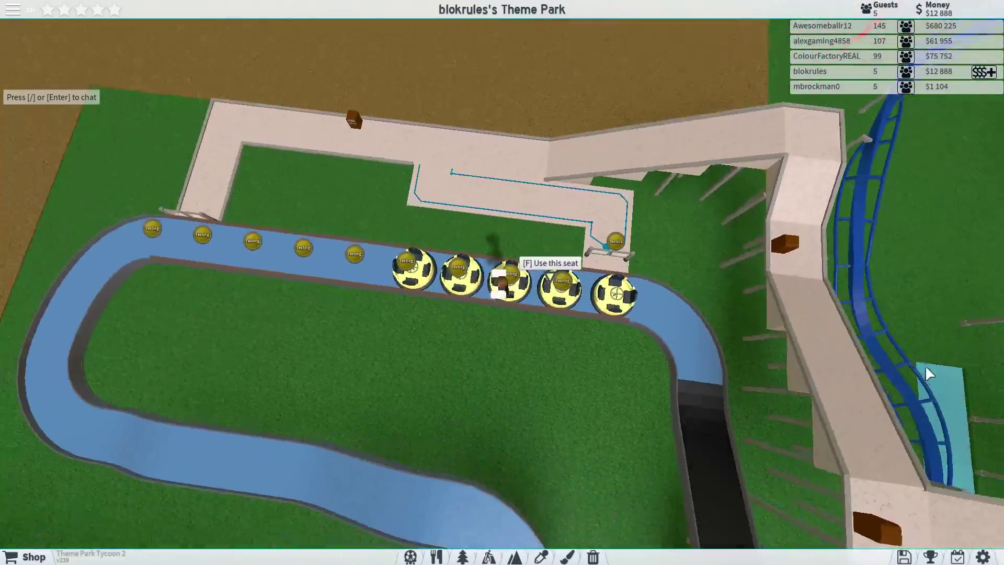
pyautogui.press('f')
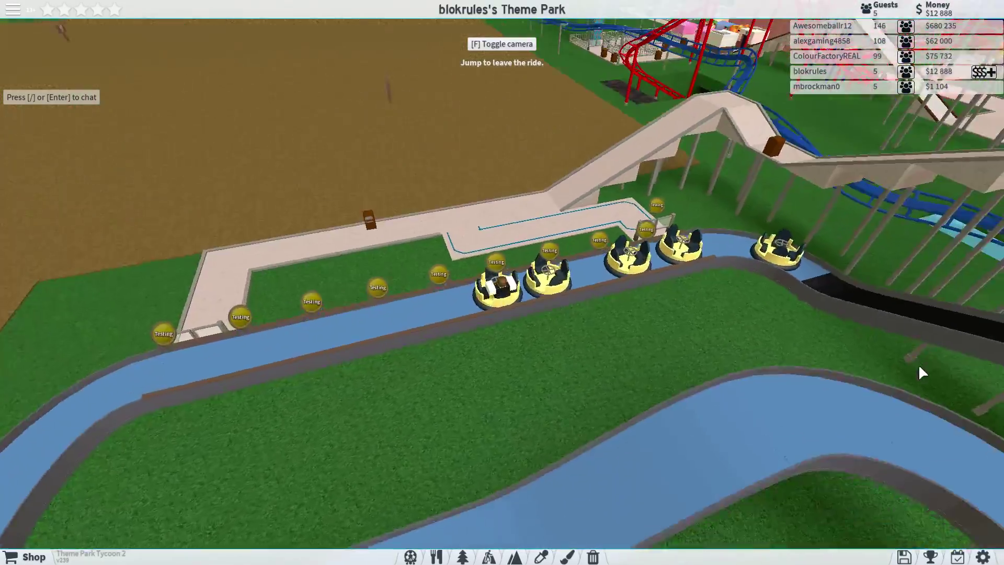
pyautogui.scroll(-5, 919, 365)
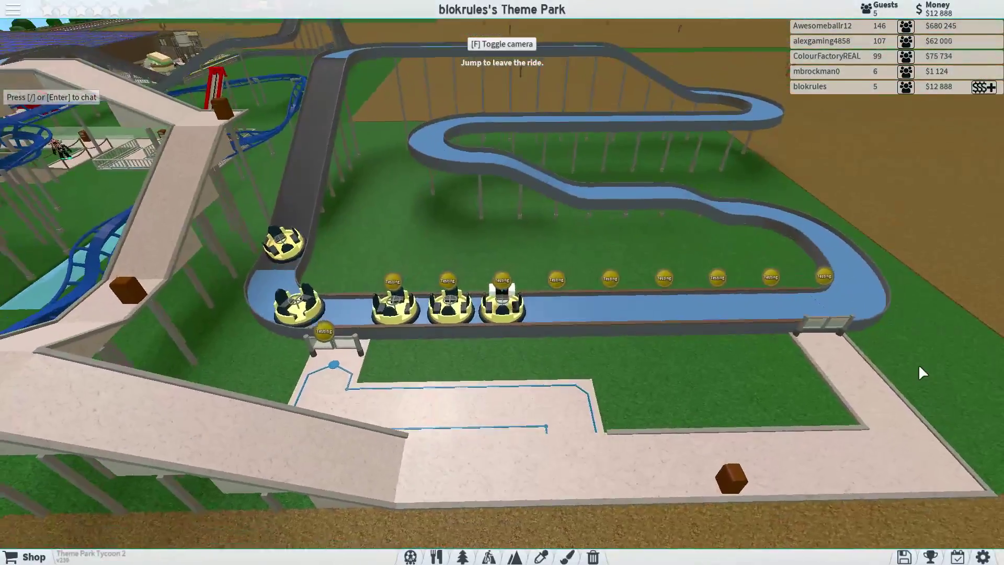
pyautogui.scroll(-2, 919, 364)
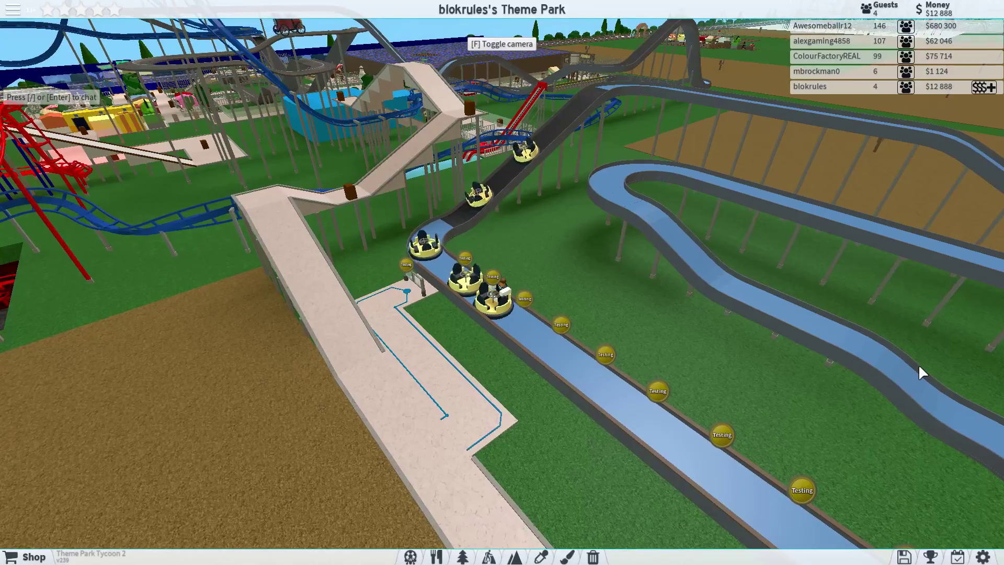
pyautogui.scroll(5, 918, 364)
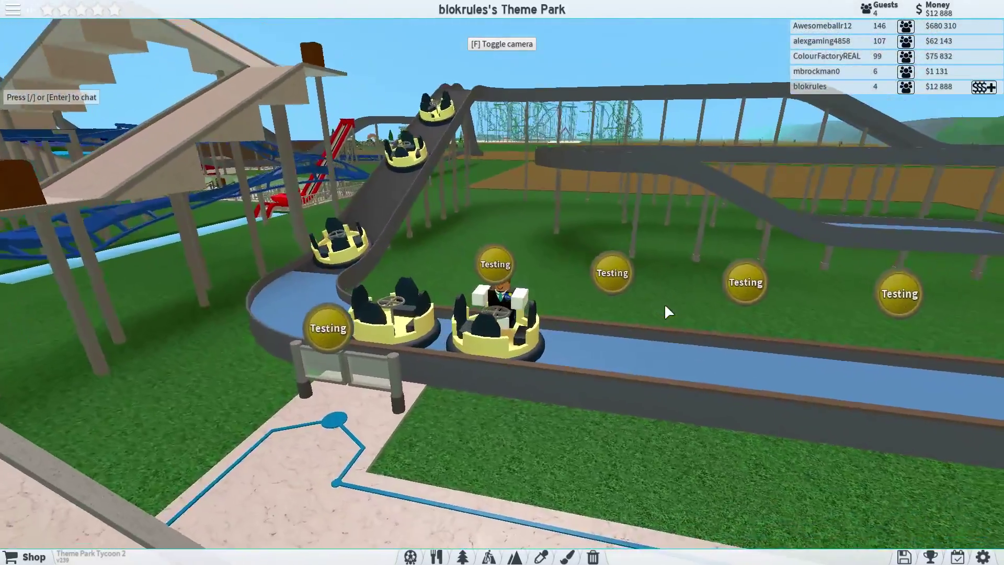
pyautogui.scroll(4, 664, 304)
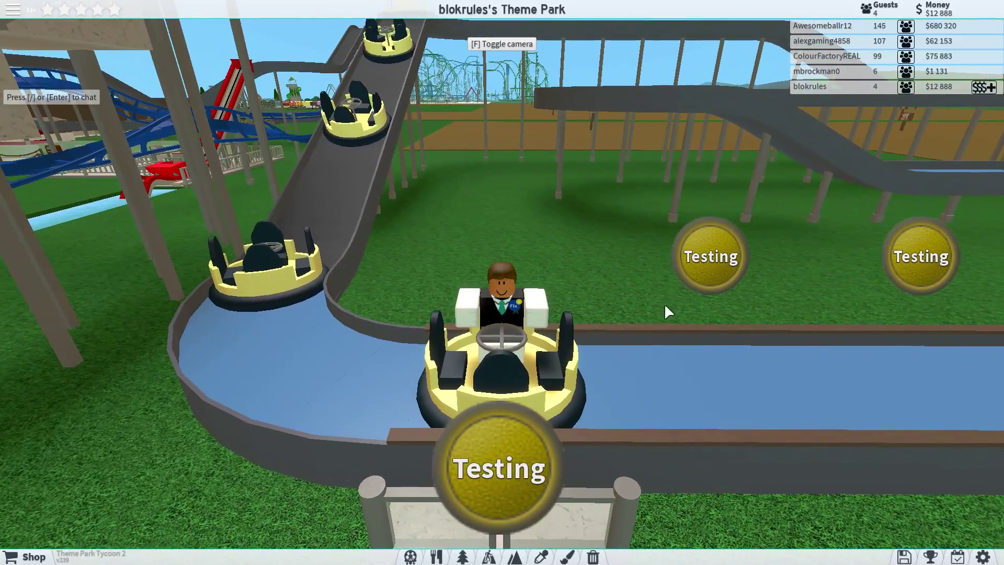
pyautogui.scroll(-6, 645, 319)
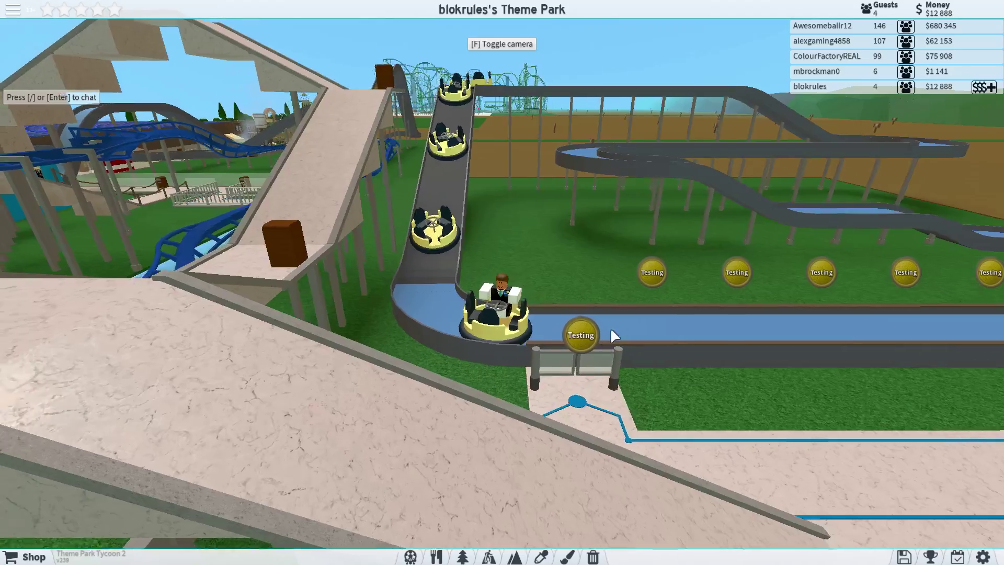
pyautogui.scroll(3, 542, 292)
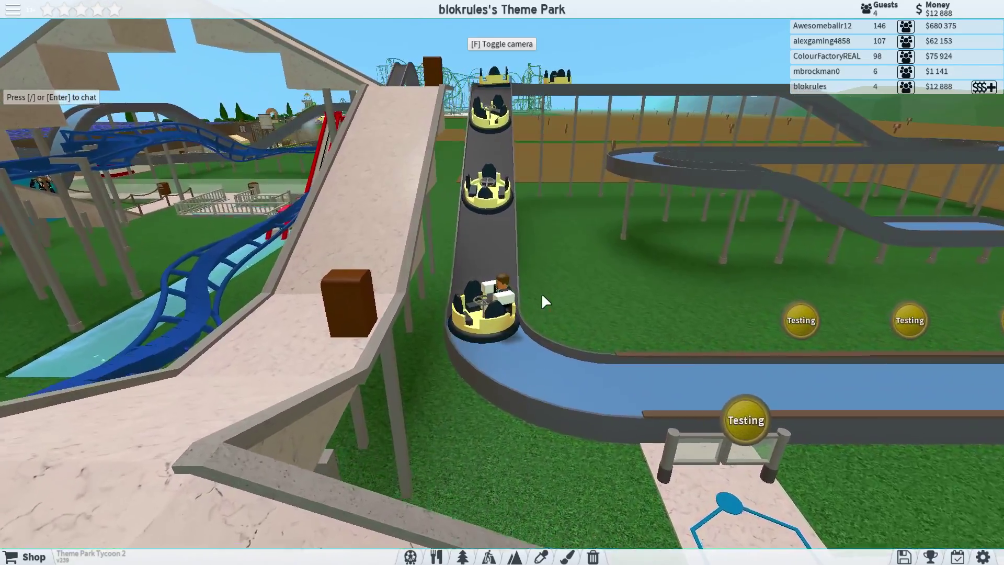
pyautogui.scroll(3, 541, 293)
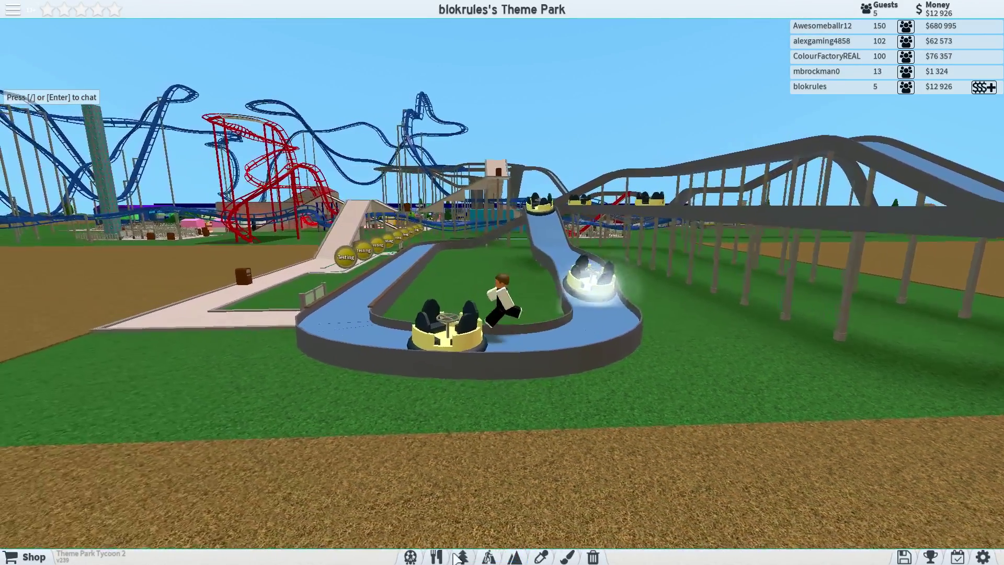
# Start a search in the Scenery catalogue's other items.
pyautogui.click(462, 557)
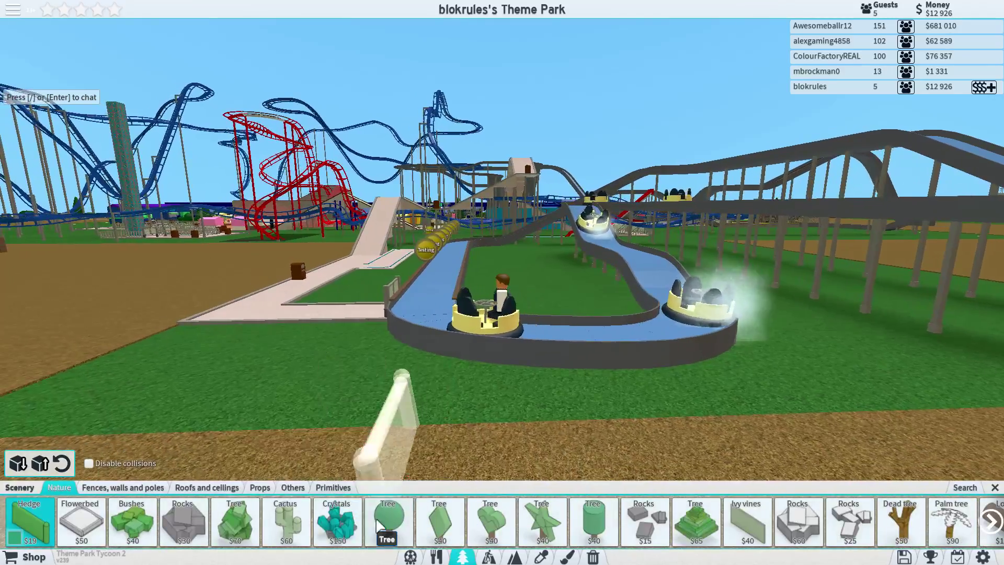
pyautogui.click(292, 487)
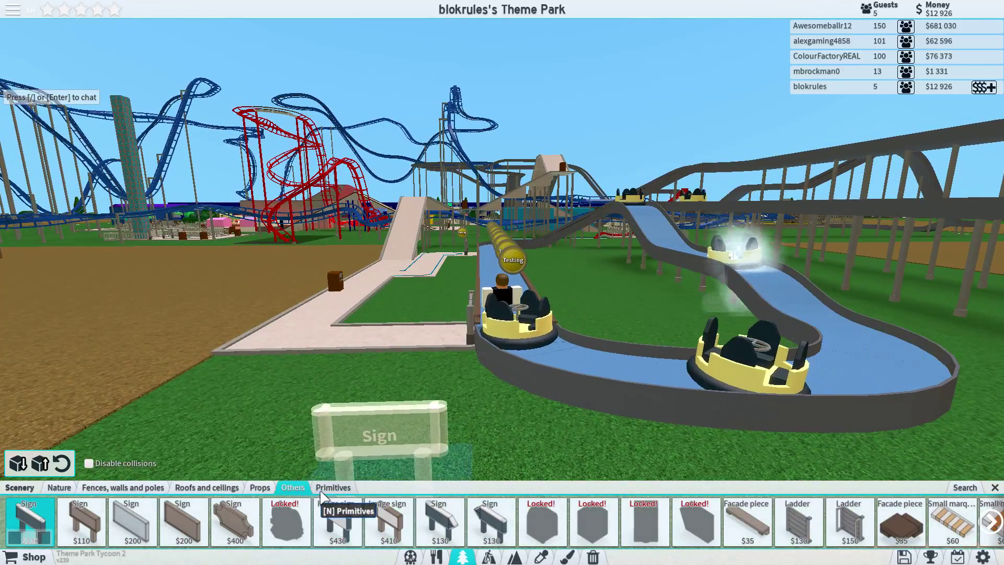
pyautogui.click(968, 488)
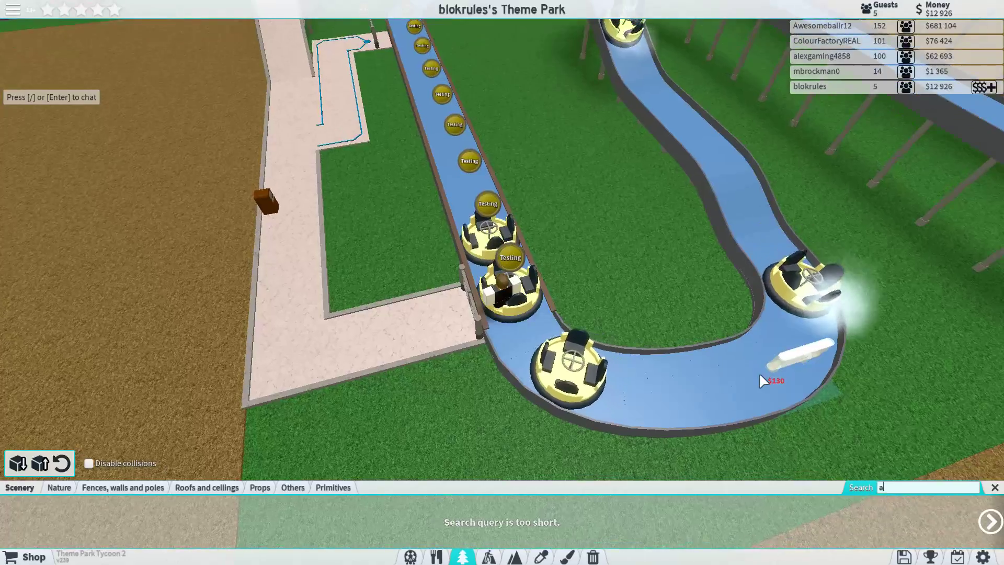
pyautogui.write('a')
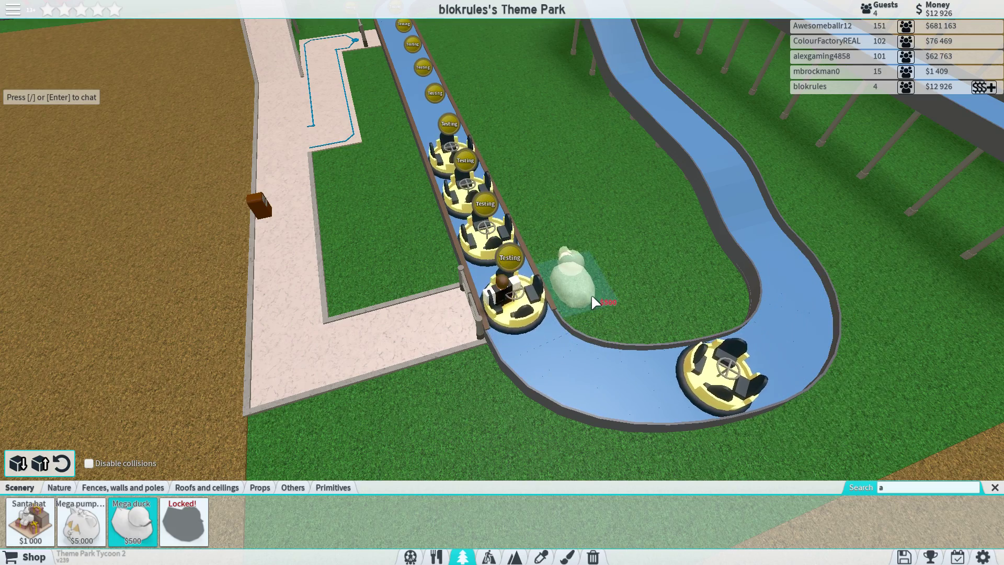
# Try placing the Mega duck by the flume, then select the Mega pumpkin cat.
pyautogui.click(591, 294)
pyautogui.scroll(-5, 571, 247)
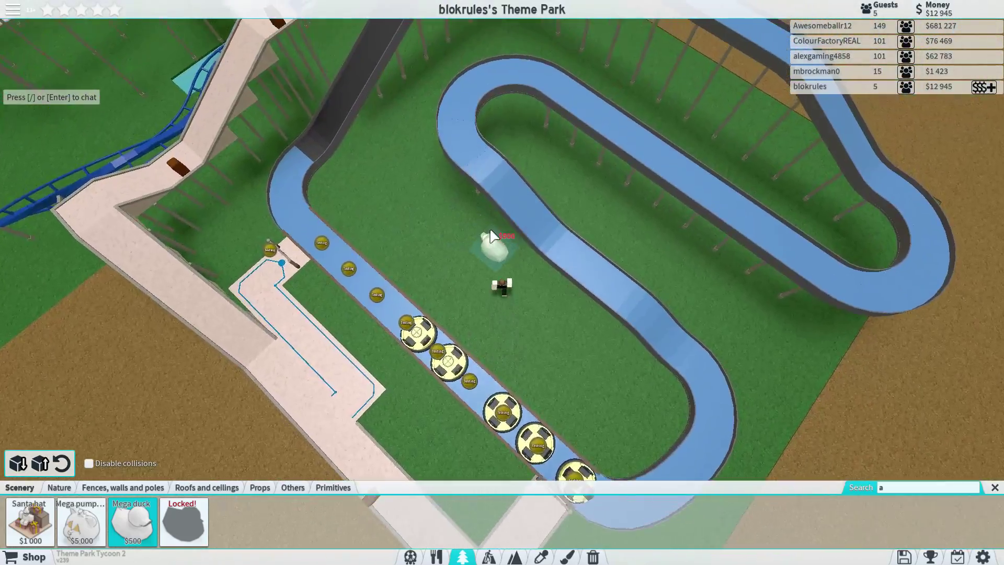
pyautogui.scroll(5, 442, 189)
pyautogui.click(516, 209)
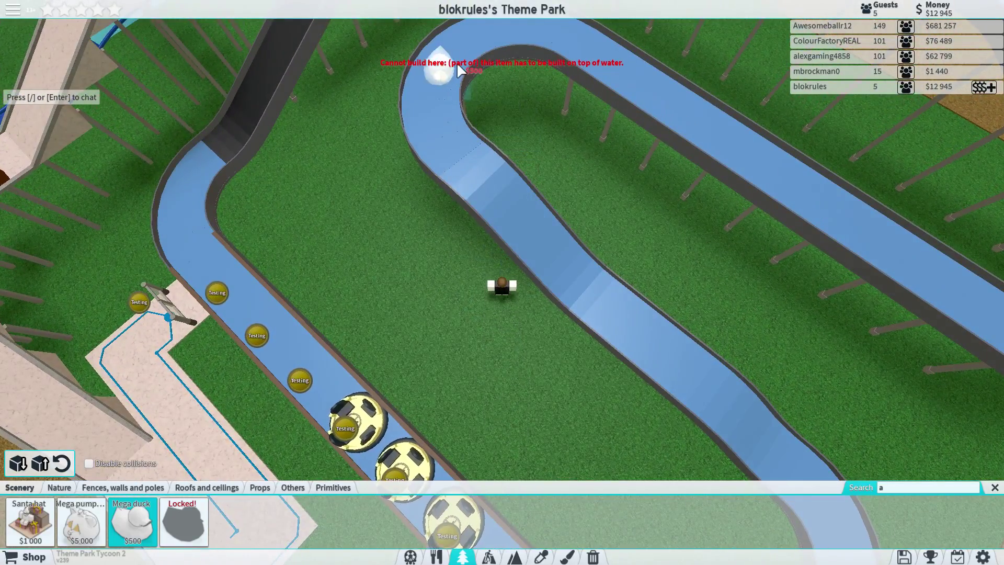
pyautogui.scroll(-5, 446, 93)
pyautogui.click(238, 347)
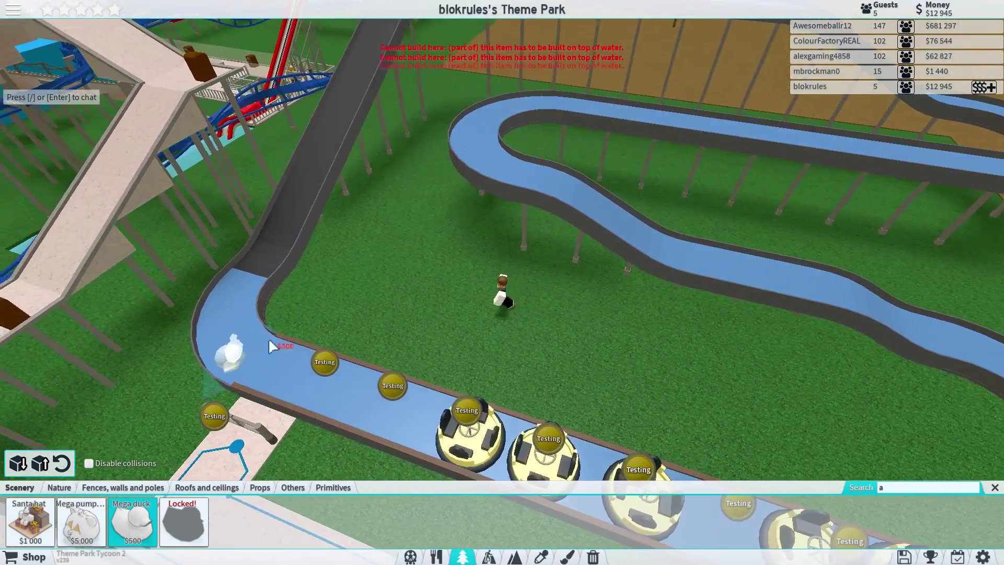
pyautogui.click(268, 338)
pyautogui.moveTo(330, 336); pyautogui.dragTo(236, 431)
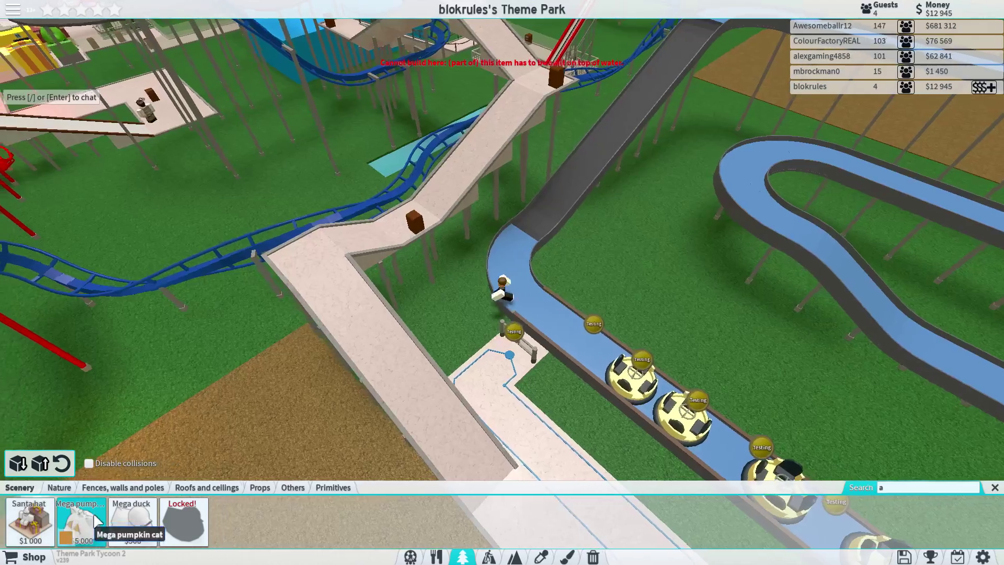
pyautogui.click(79, 520)
pyautogui.scroll(3, 619, 279)
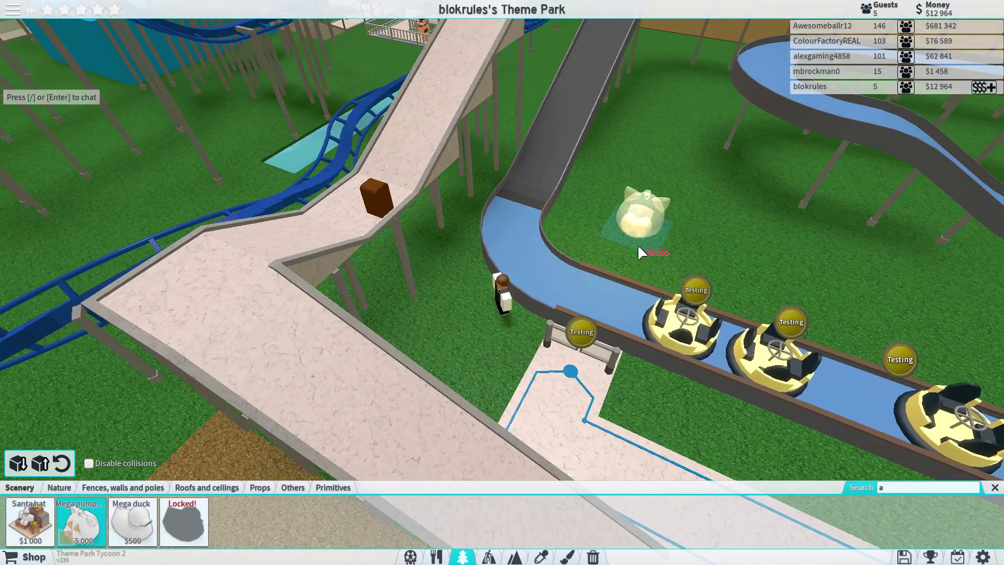
# Place ten Mega pumpkin cats on the grass beside the flume and close the catalogue.
pyautogui.click(637, 244)
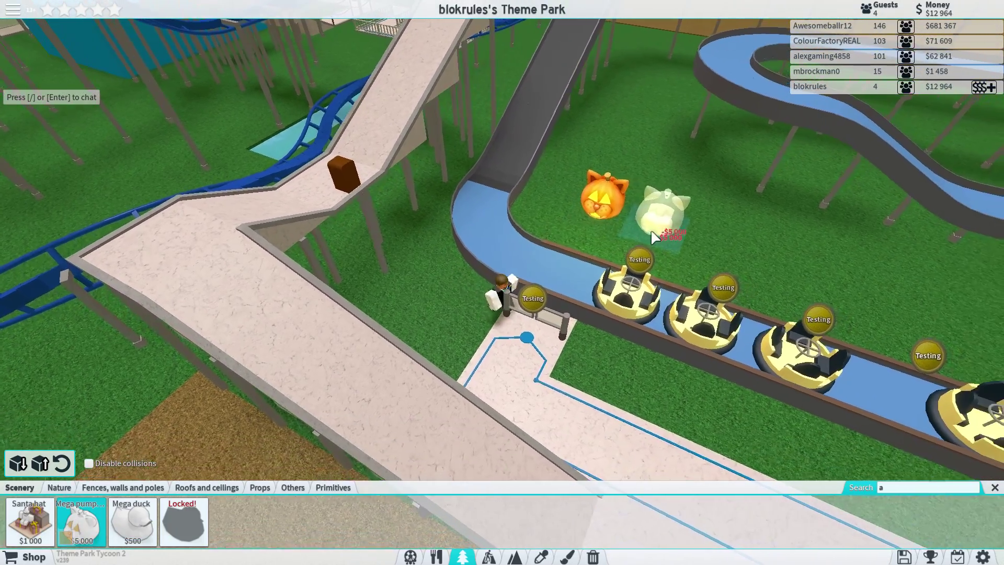
pyautogui.click(706, 249)
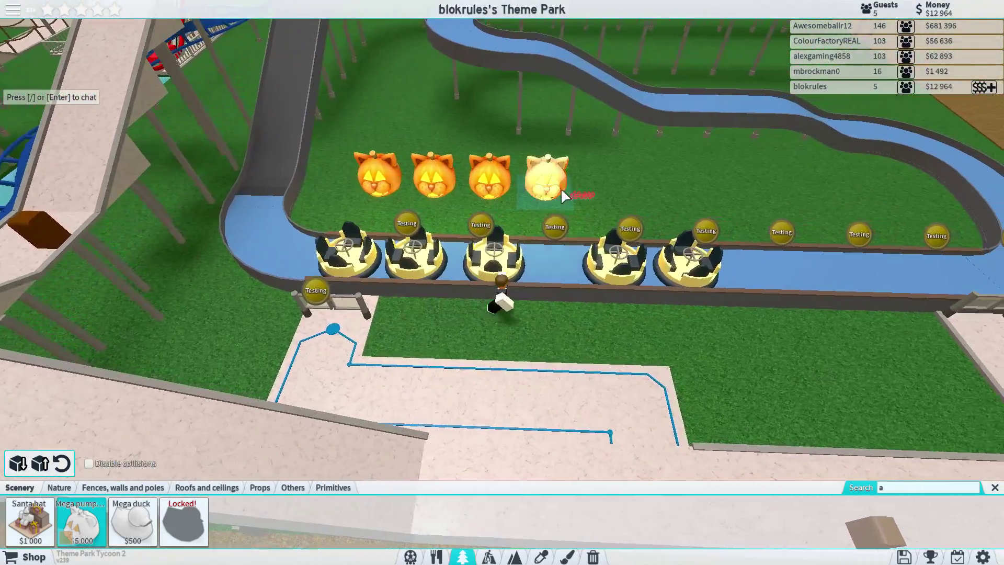
pyautogui.click(561, 187)
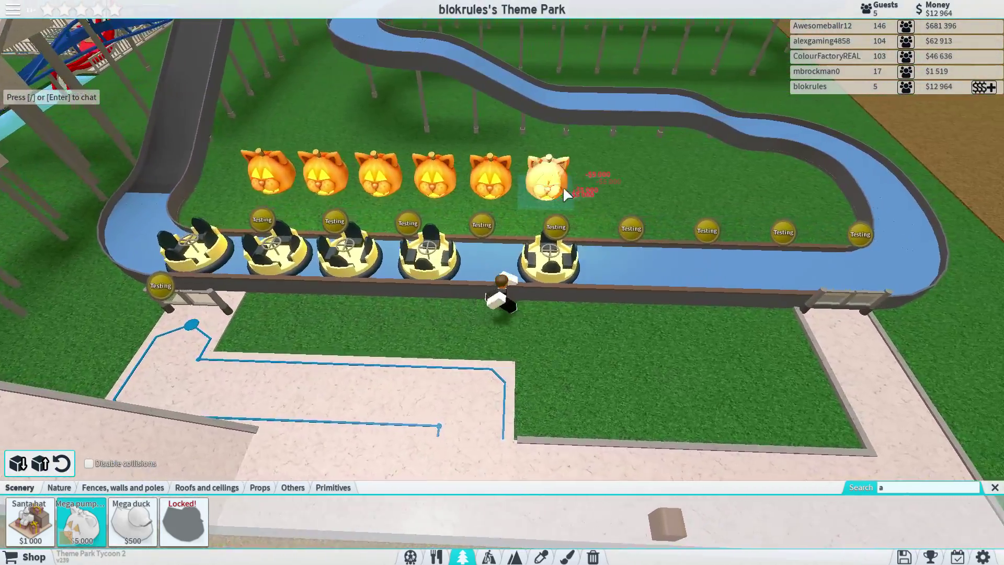
pyautogui.click(562, 186)
pyautogui.click(563, 186)
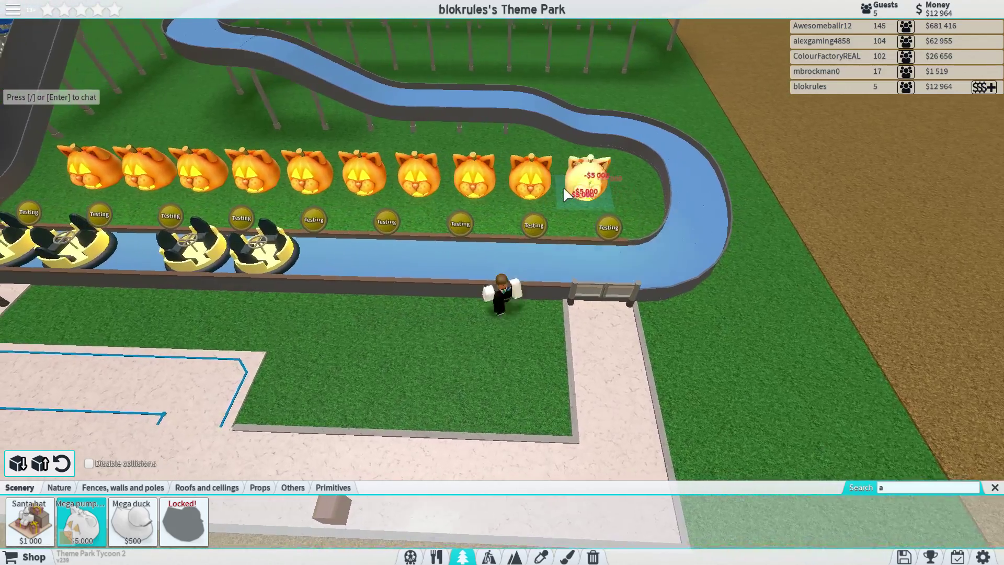
pyautogui.click(563, 186)
pyautogui.scroll(-3, 556, 188)
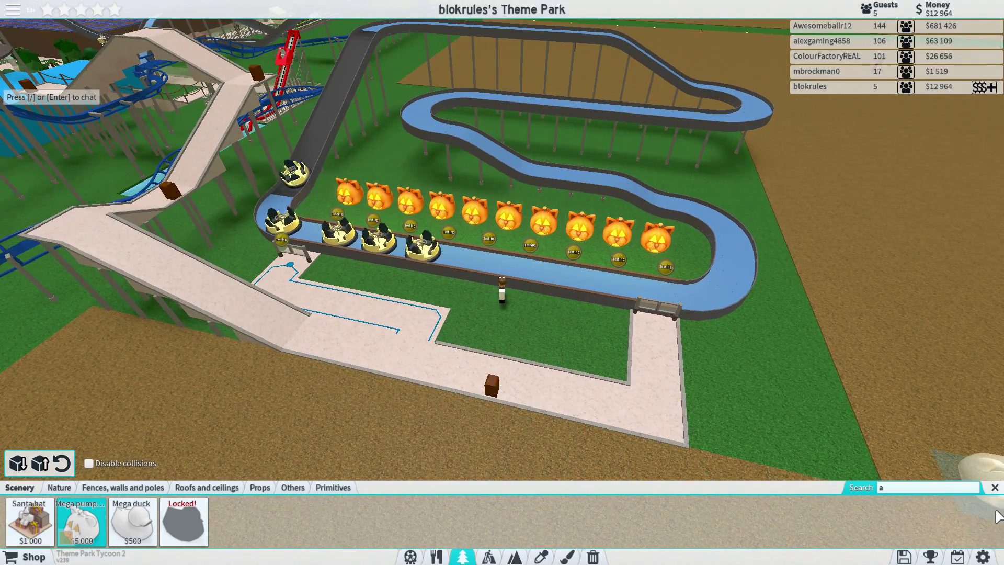
pyautogui.click(994, 487)
pyautogui.moveTo(706, 314)
pyautogui.mouseDown()
pyautogui.moveTo(1000, 487)
pyautogui.moveTo(610, 555)
pyautogui.mouseUp()
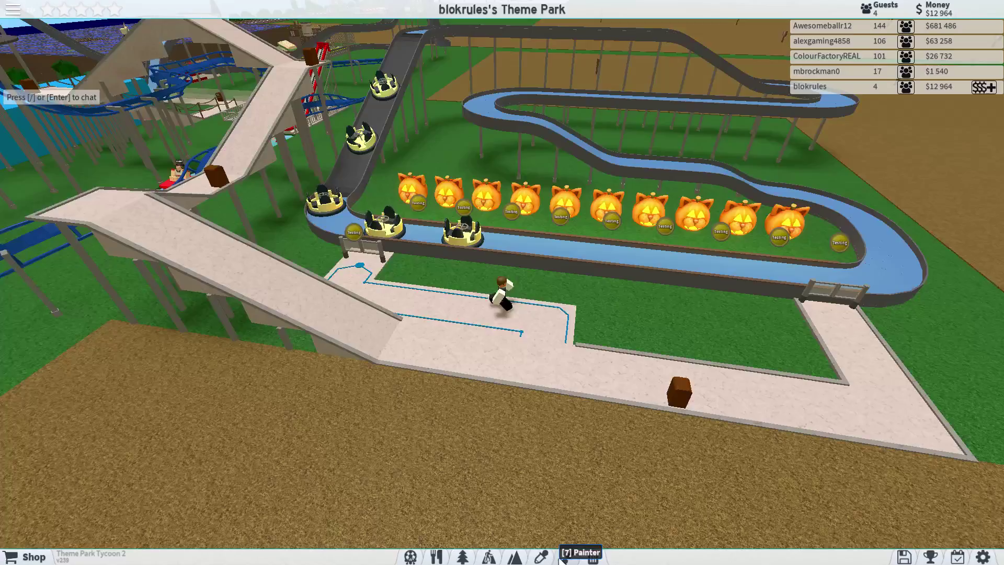
pyautogui.click(593, 556)
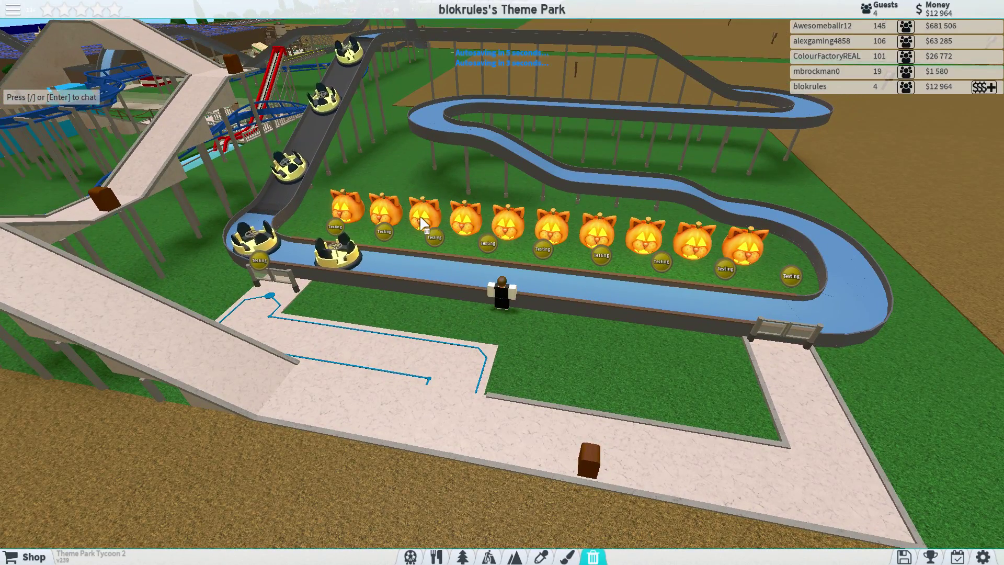
# Delete the last Mega pumpkin cats with the trash tool, leaving bare grass.
pyautogui.moveTo(401, 209)
pyautogui.mouseDown()
pyautogui.moveTo(339, 252)
pyautogui.moveTo(354, 240)
pyautogui.mouseUp()
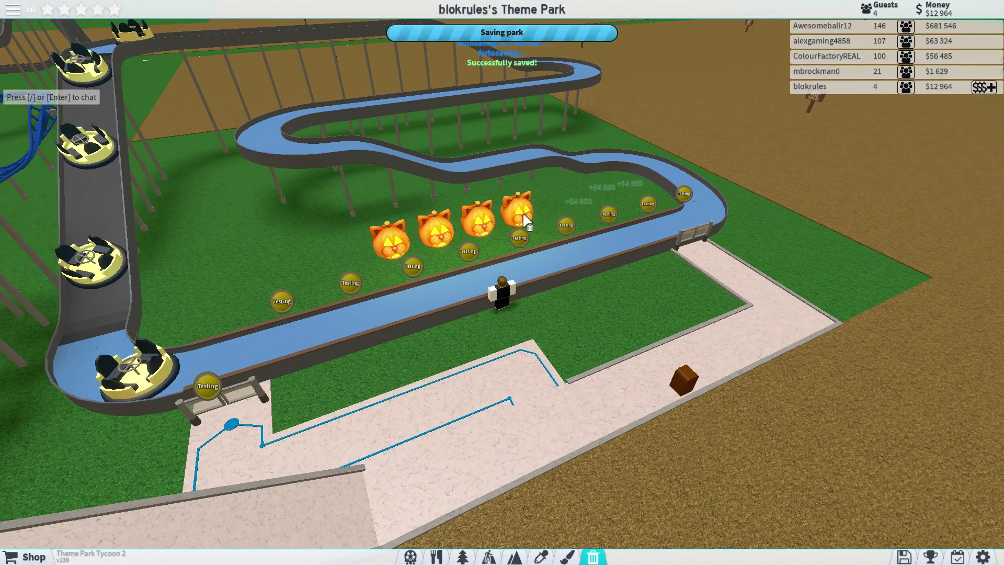
pyautogui.moveTo(397, 245); pyautogui.dragTo(350, 239)
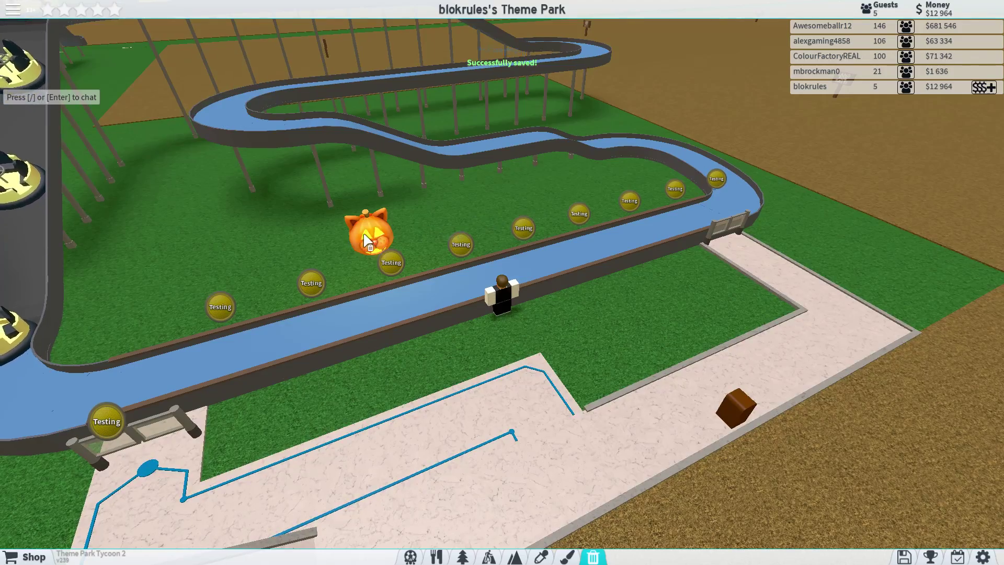
pyautogui.click(368, 236)
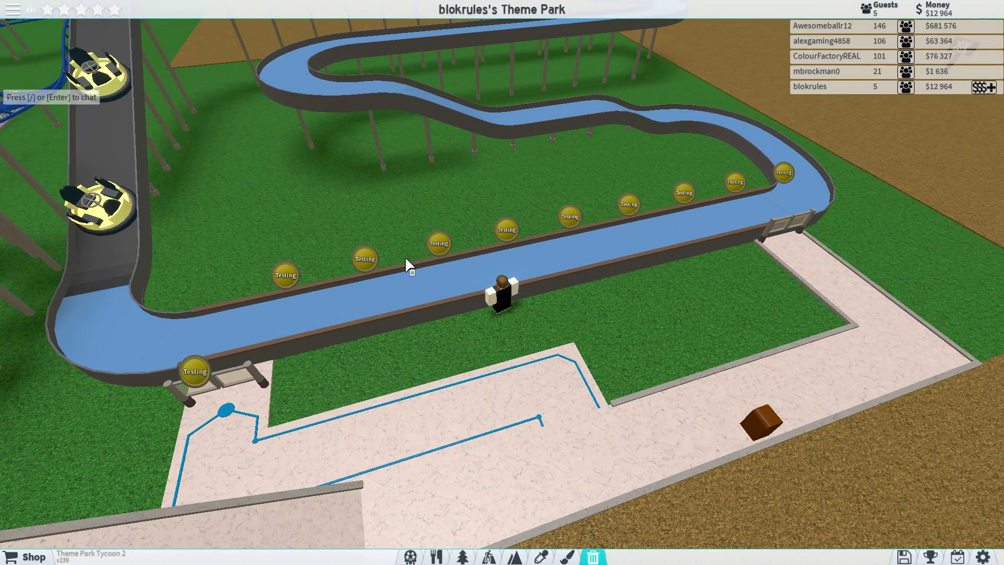
pyautogui.moveTo(395, 259)
pyautogui.mouseDown()
pyautogui.moveTo(619, 439)
pyautogui.moveTo(604, 436)
pyautogui.mouseUp()
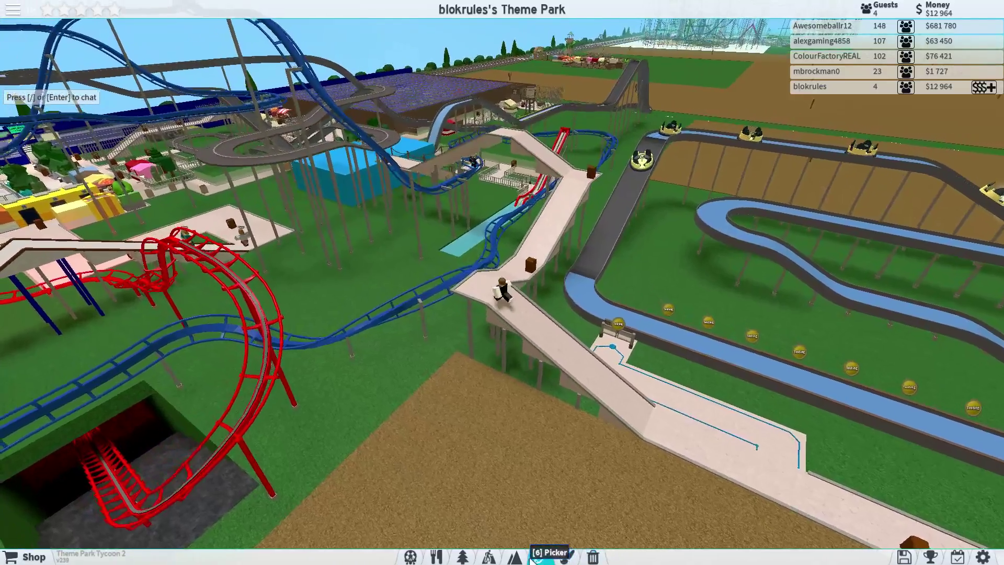
# Browse the Stalls and Paths catalogues to the Trash cans and lanterns list.
pyautogui.click(515, 556)
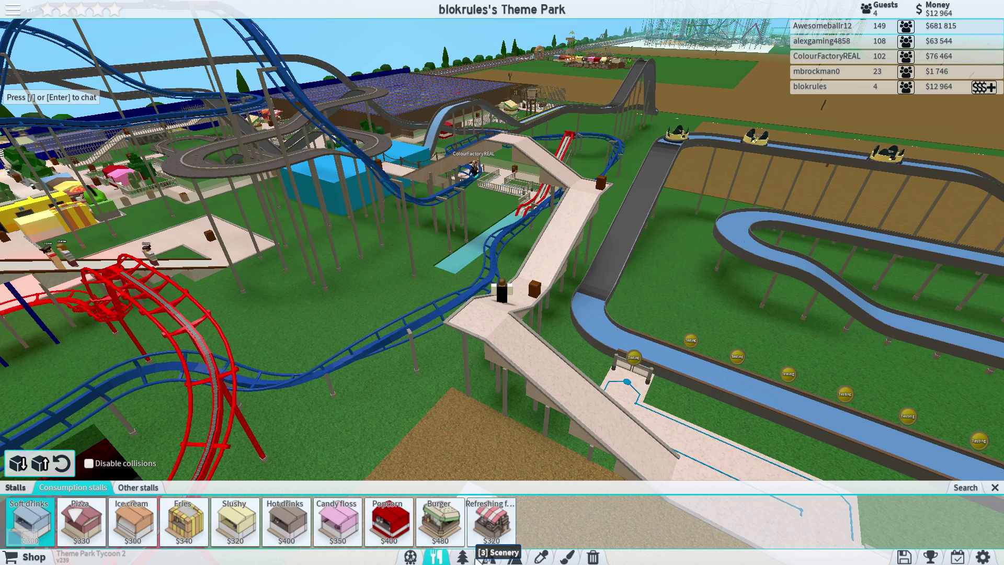
pyautogui.click(478, 558)
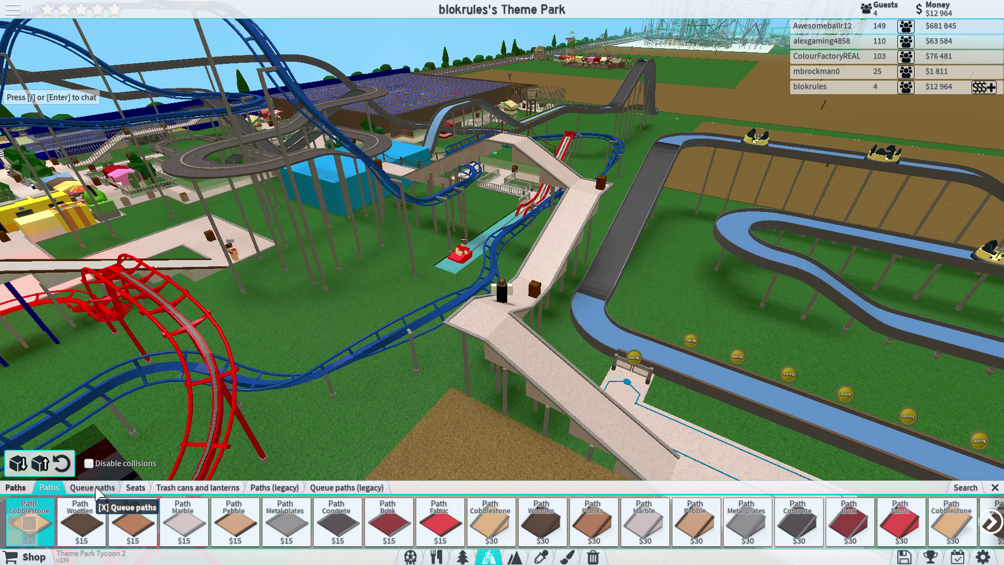
pyautogui.click(196, 486)
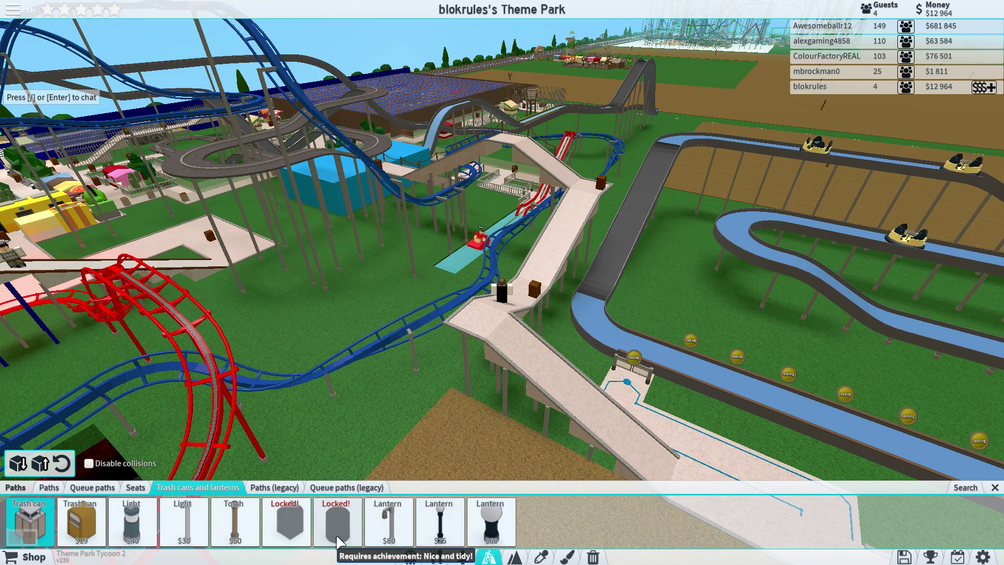
# Place crystal clusters from Scenery > Nature on the grass beside the track.
pyautogui.press('3')
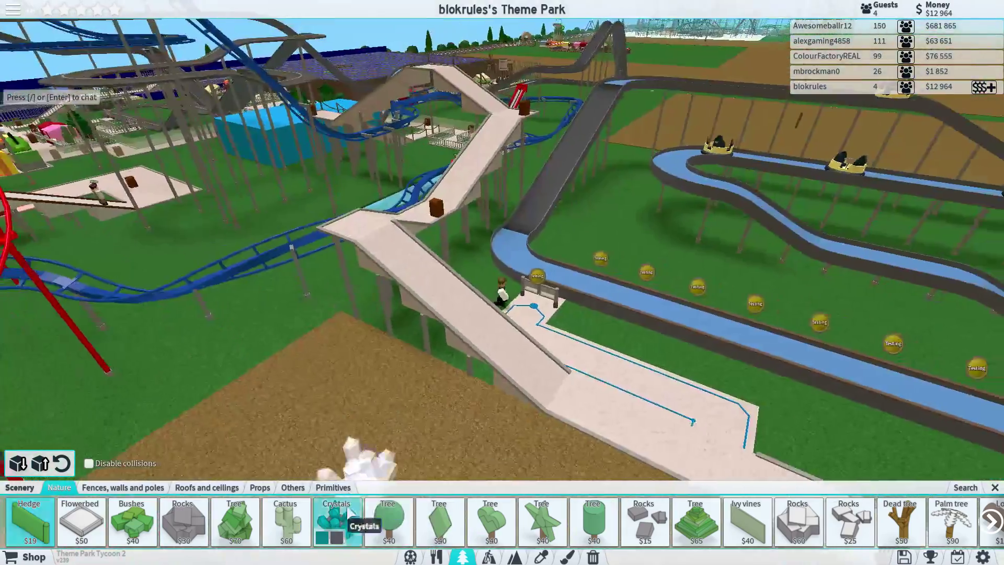
pyautogui.click(335, 522)
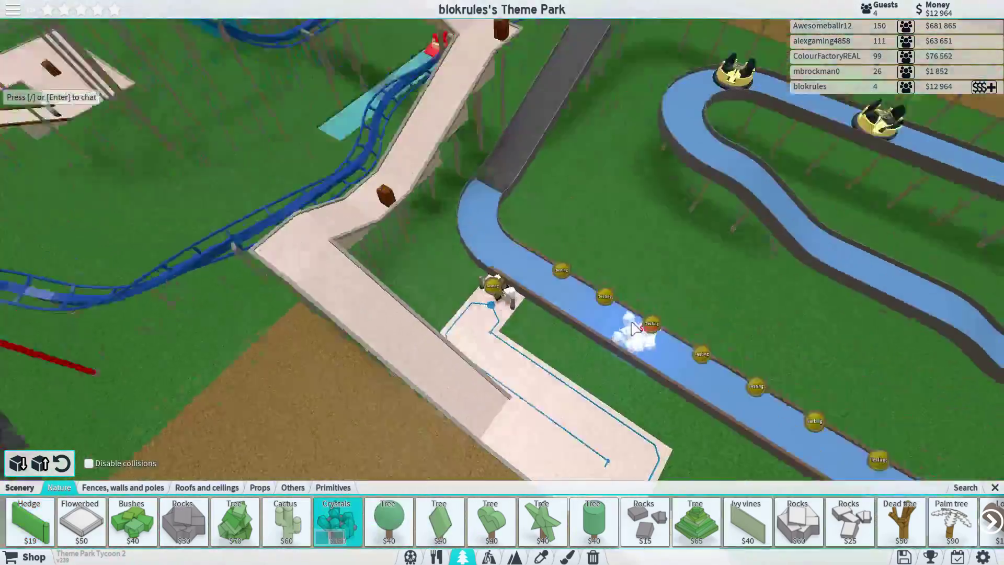
pyautogui.click(540, 189)
pyautogui.scroll(-3, 540, 188)
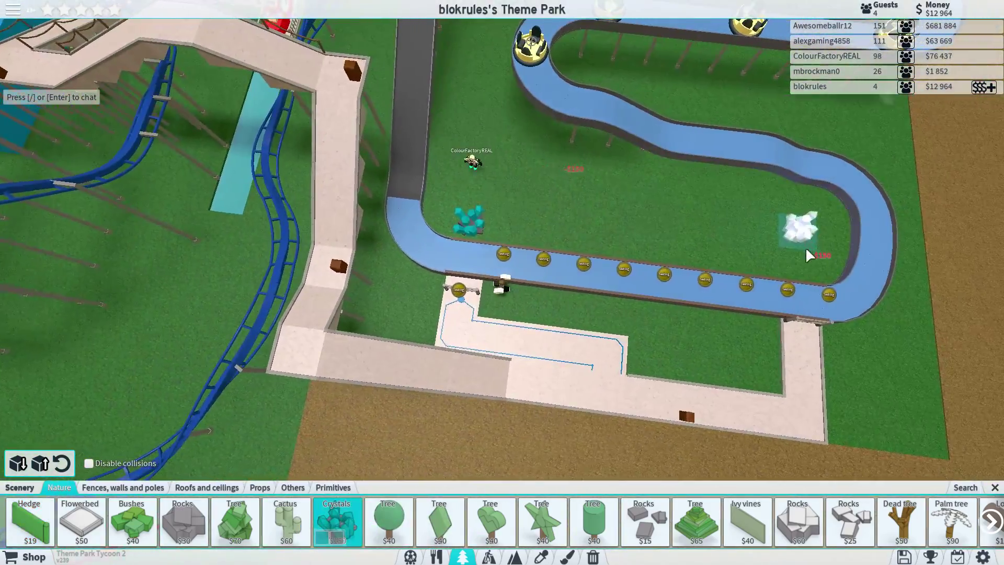
pyautogui.click(776, 267)
pyautogui.scroll(-3, 775, 267)
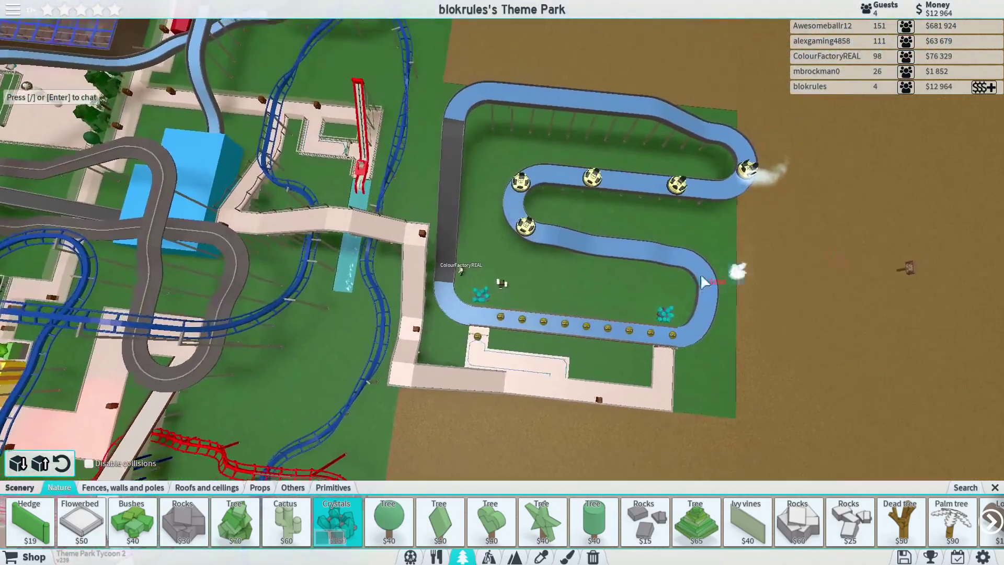
pyautogui.scroll(3, 627, 259)
pyautogui.click(611, 255)
pyautogui.moveTo(611, 259); pyautogui.dragTo(550, 282)
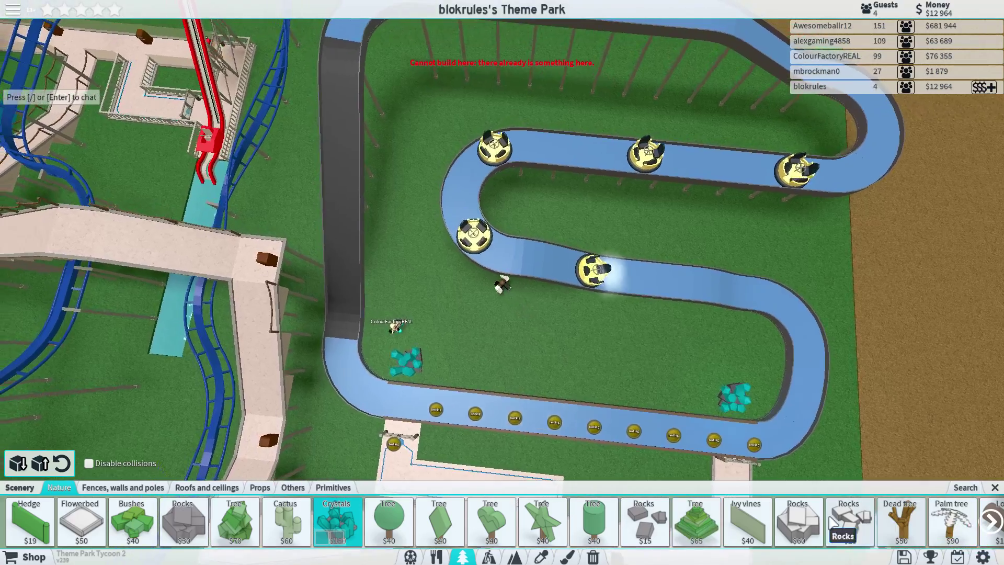
# Add ivy vines while walking along the flume, then choose Rocks for the station grass.
pyautogui.click(747, 521)
pyautogui.scroll(5, 627, 275)
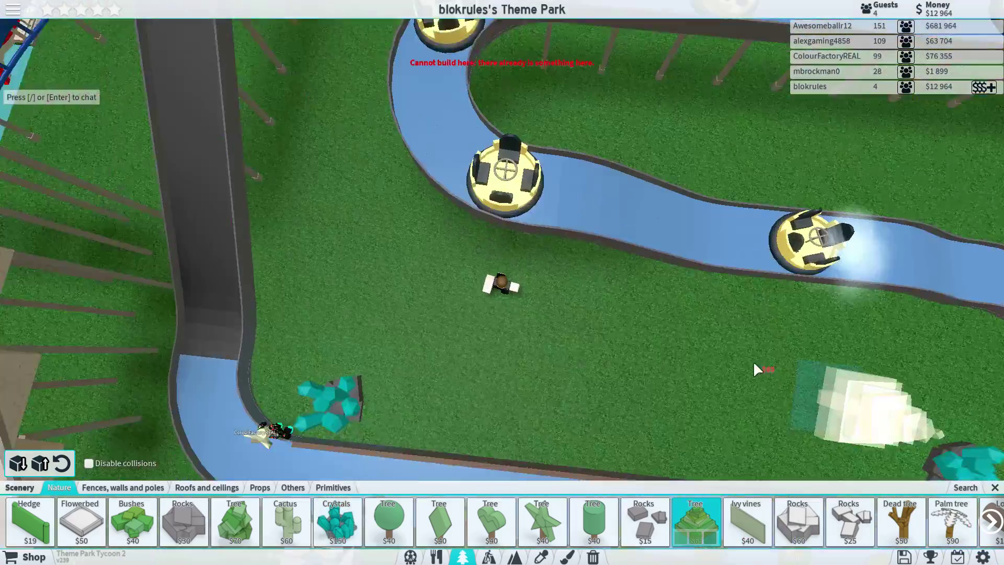
pyautogui.scroll(5, 627, 274)
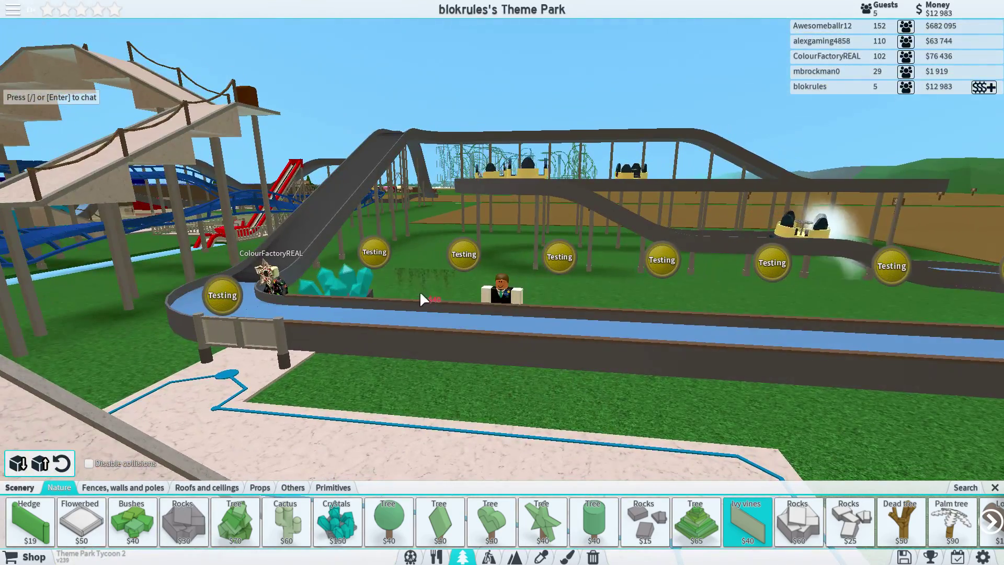
pyautogui.press('d')
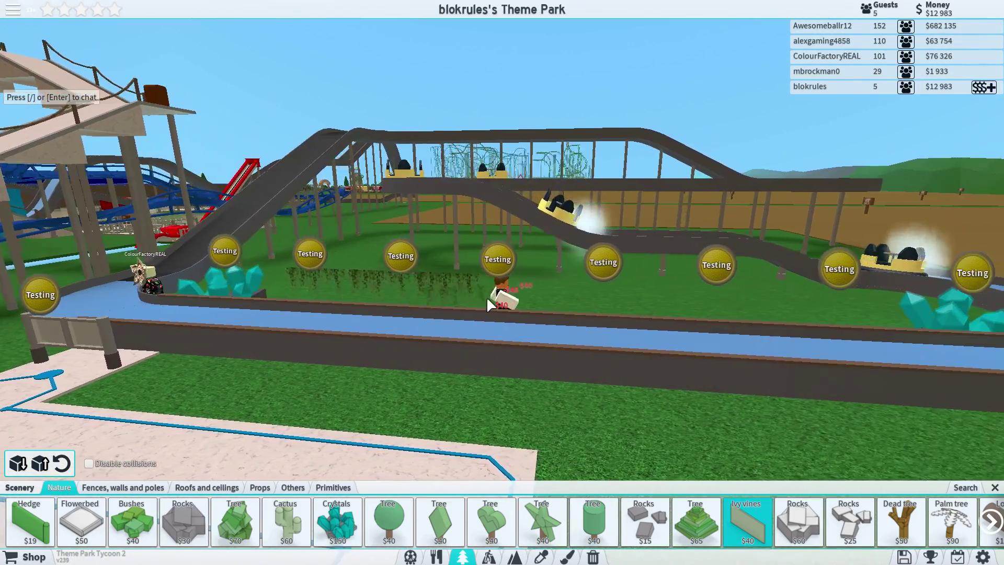
pyautogui.press('d')
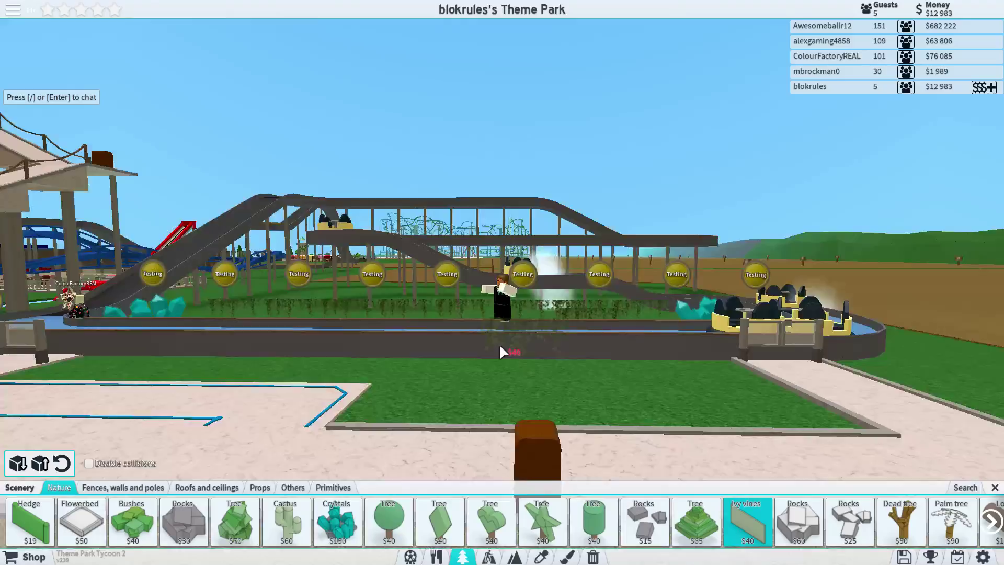
pyautogui.rightClick(499, 344)
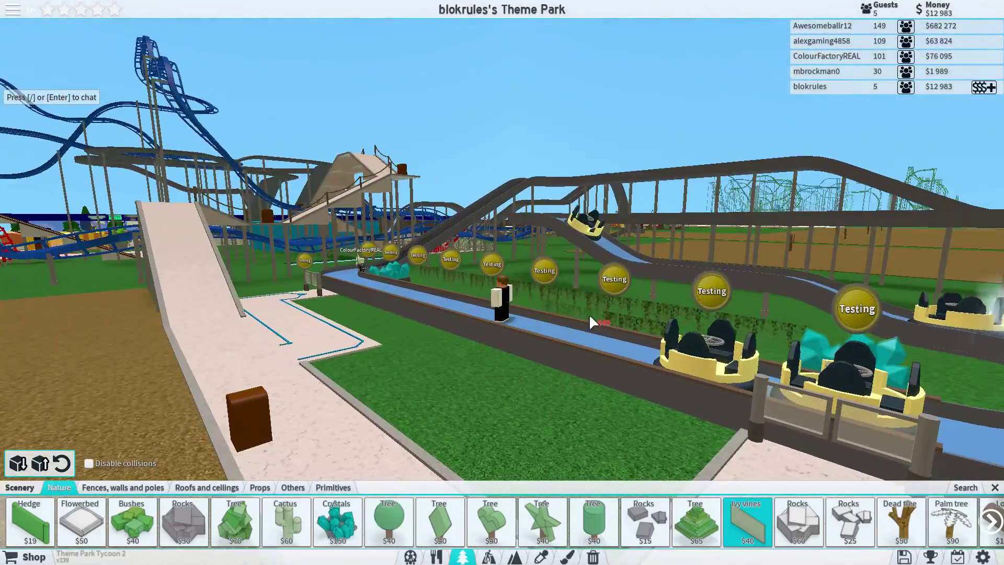
pyautogui.moveTo(590, 327); pyautogui.dragTo(596, 298)
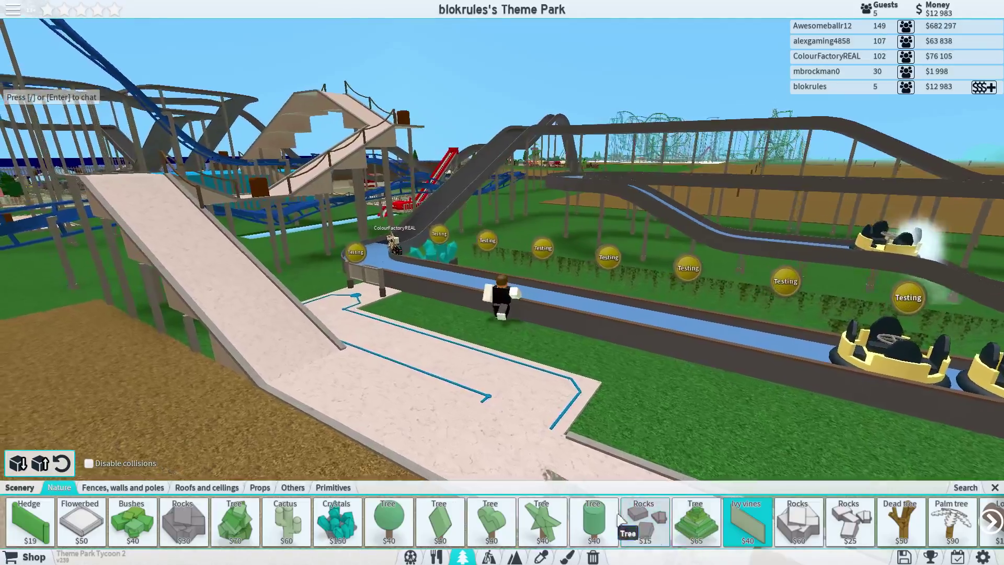
pyautogui.click(644, 519)
pyautogui.moveTo(697, 427)
pyautogui.mouseDown()
pyautogui.moveTo(732, 436)
pyautogui.moveTo(614, 354)
pyautogui.mouseUp()
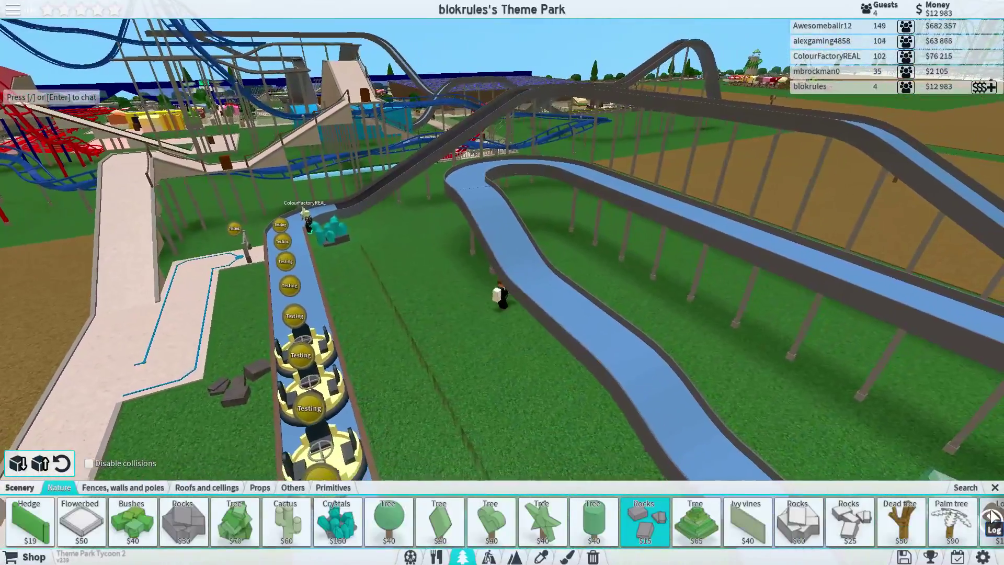
# Place a campfire on the grass inside the flume bend near the crystals.
pyautogui.click(990, 519)
pyautogui.scroll(5, 706, 353)
pyautogui.click(990, 519)
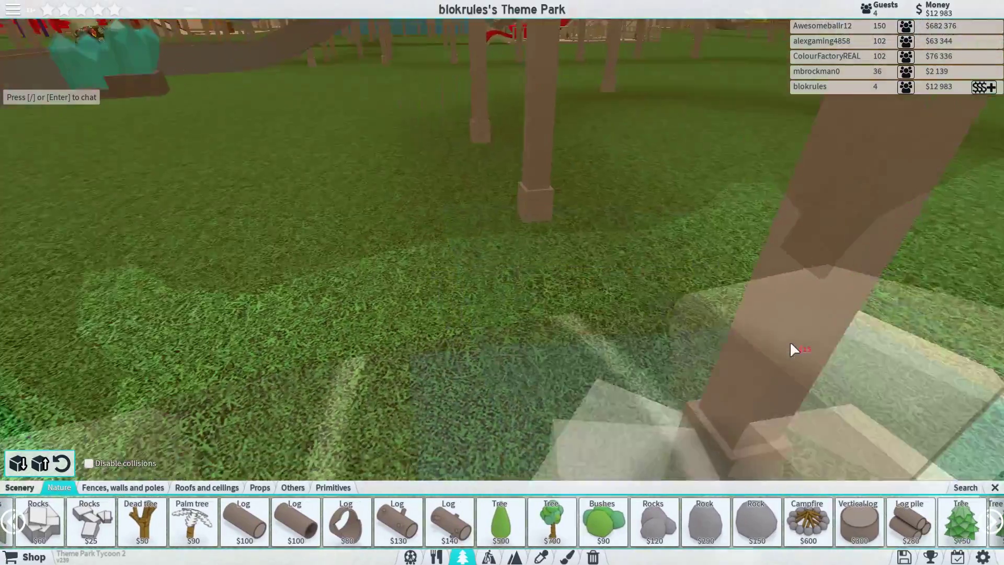
pyautogui.scroll(-8, 790, 341)
pyautogui.scroll(-5, 790, 341)
pyautogui.scroll(3, 786, 341)
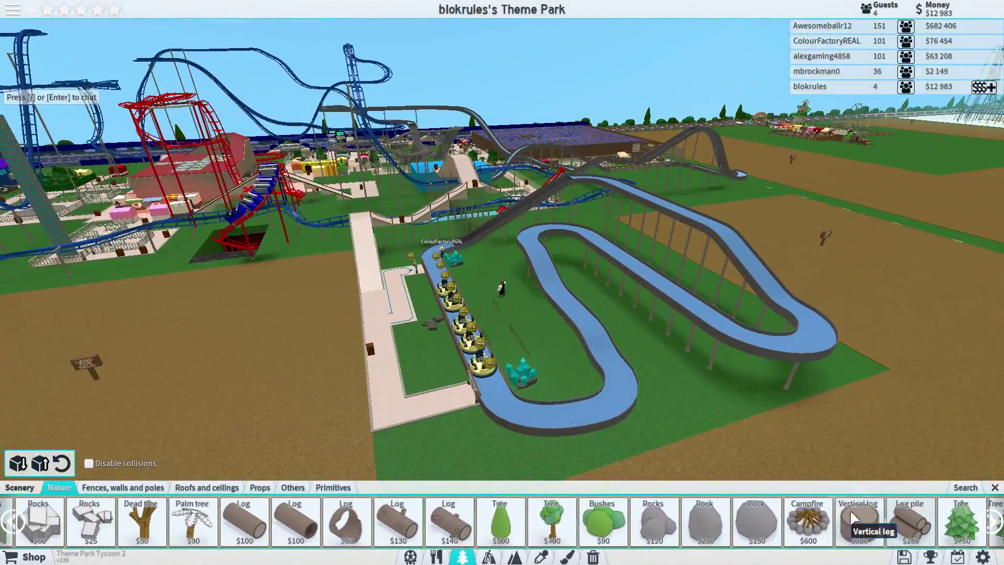
pyautogui.click(806, 519)
pyautogui.scroll(6, 669, 388)
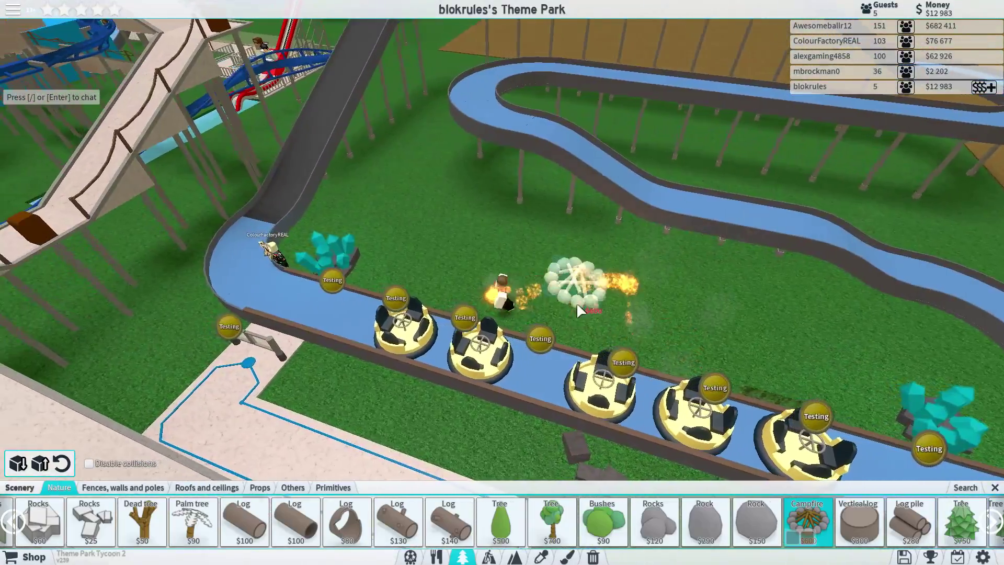
pyautogui.moveTo(576, 302)
pyautogui.mouseDown()
pyautogui.moveTo(596, 287)
pyautogui.moveTo(580, 268)
pyautogui.mouseUp()
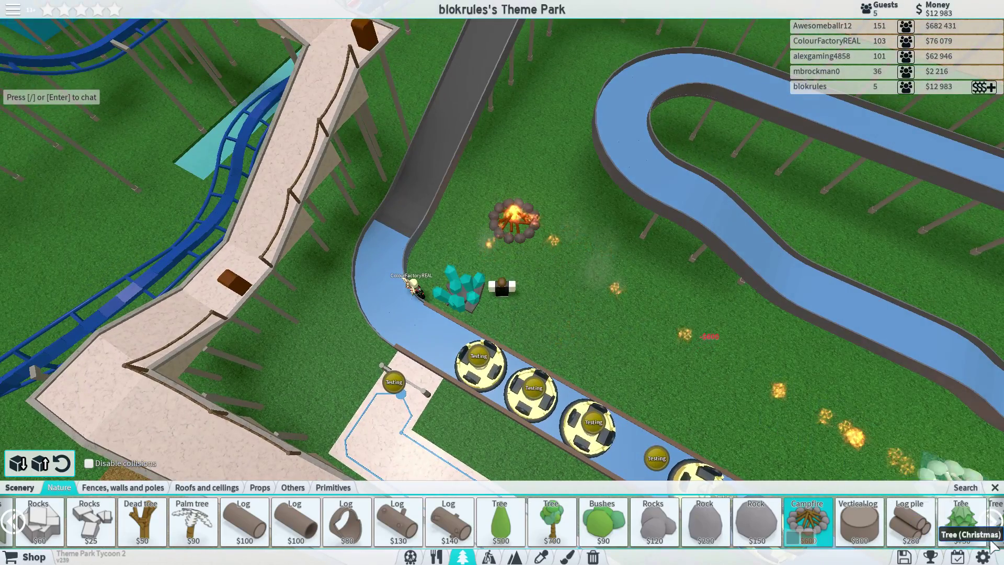
pyautogui.scroll(-3, 706, 522)
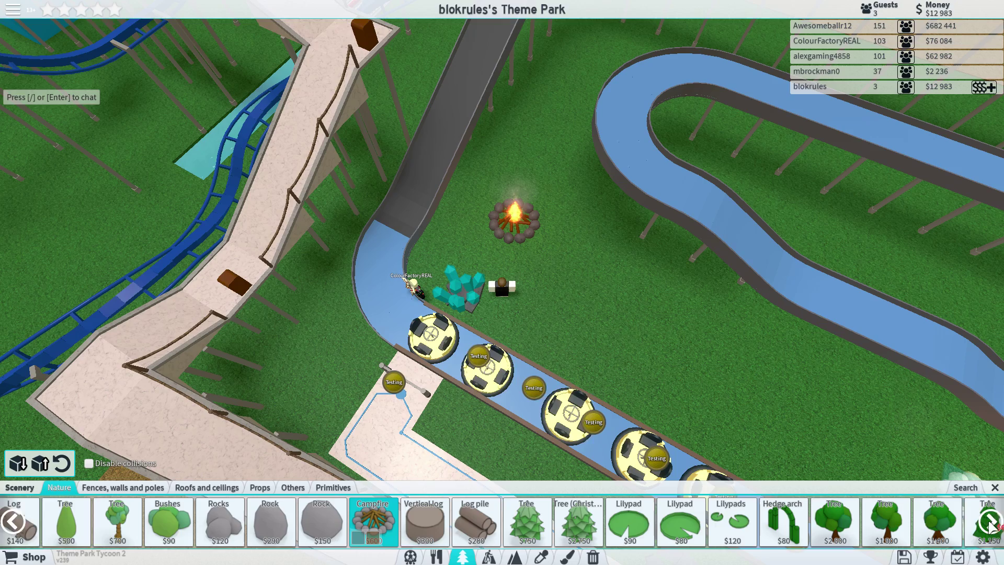
# Page through more nature items, then open the signs, ladders and flags category.
pyautogui.click(990, 522)
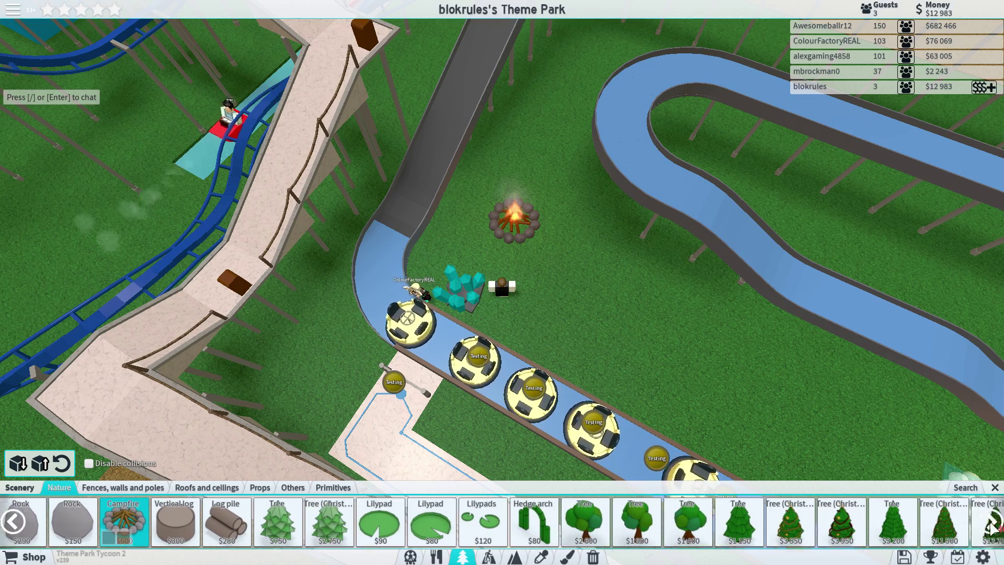
pyautogui.click(990, 521)
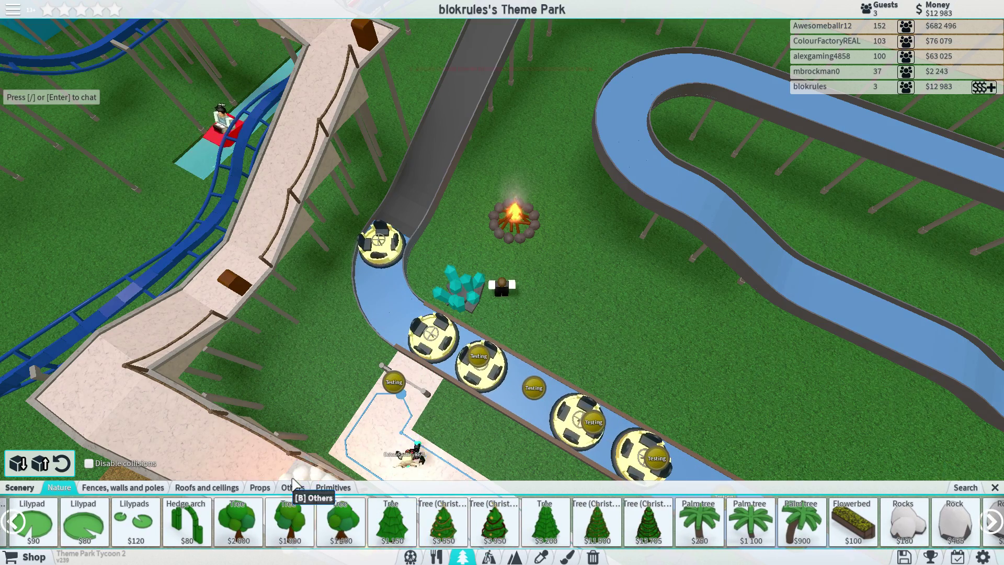
pyautogui.click(293, 487)
pyautogui.moveTo(323, 409); pyautogui.dragTo(339, 422)
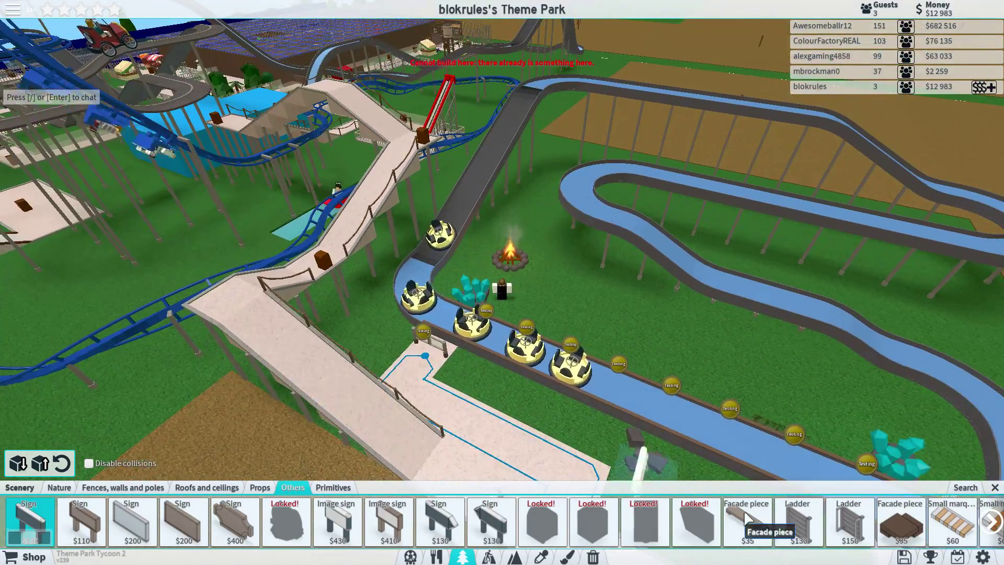
# Place two blue star flags on the grass beside the campfire.
pyautogui.click(806, 526)
pyautogui.scroll(3, 601, 385)
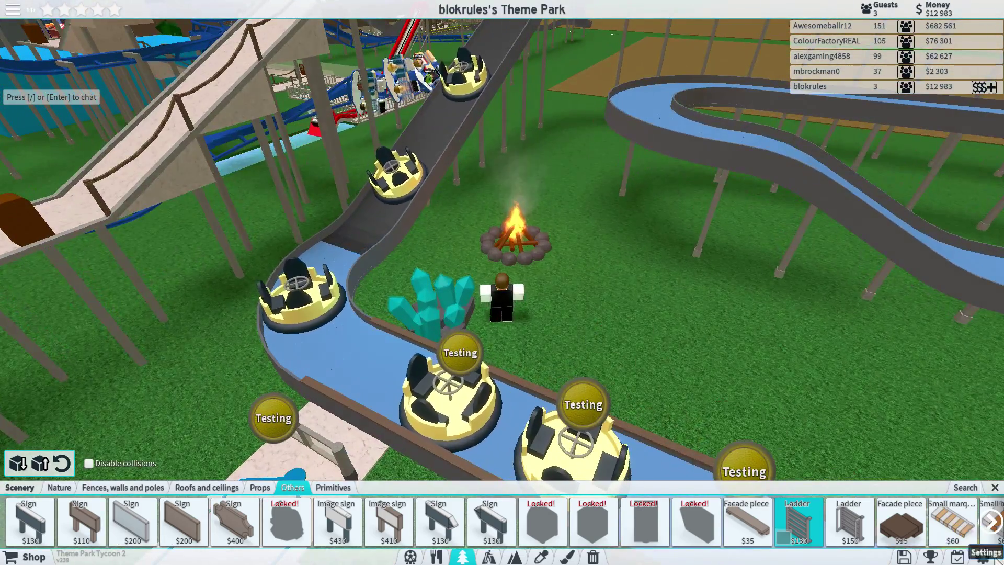
pyautogui.click(990, 522)
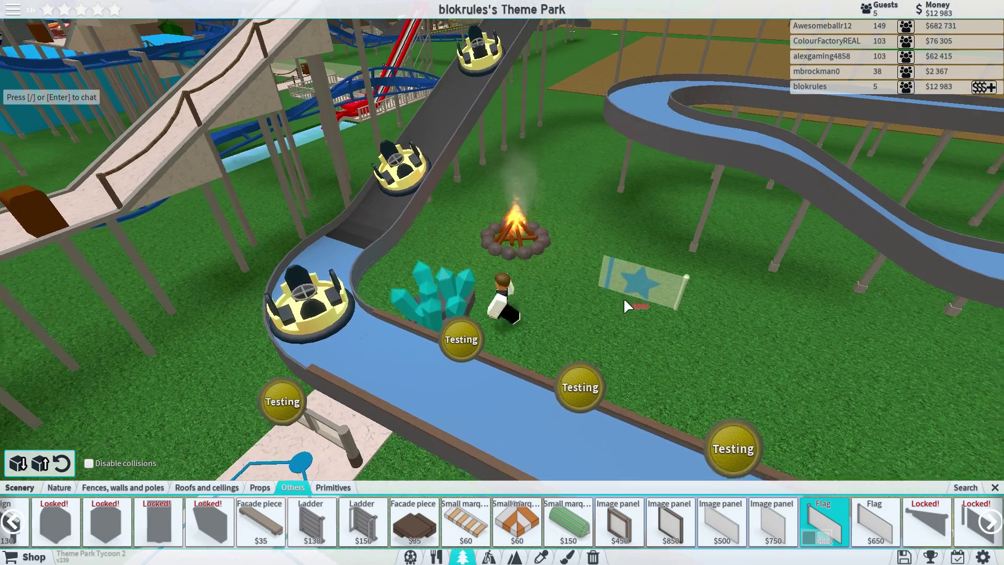
pyautogui.scroll(6, 624, 298)
pyautogui.click(874, 522)
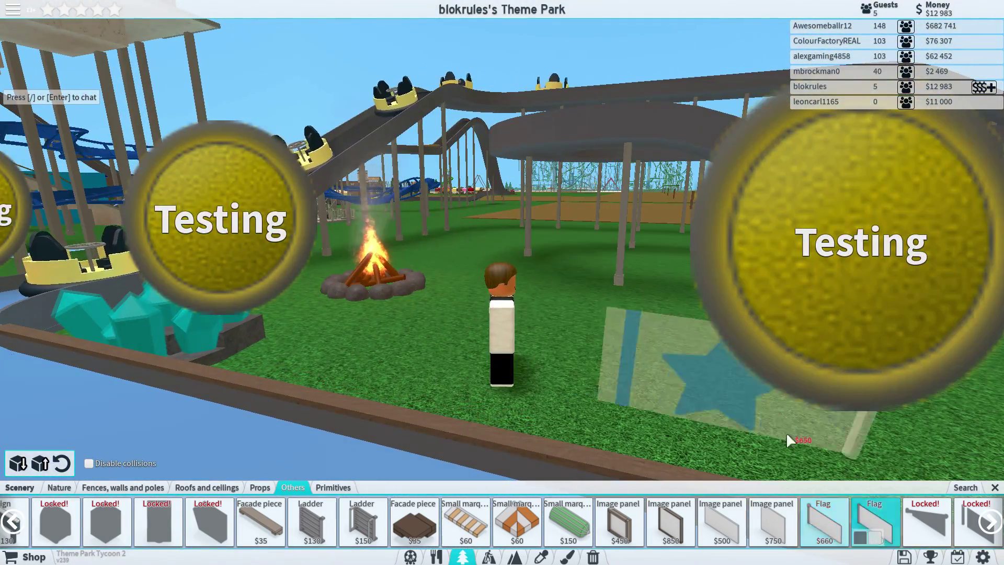
pyautogui.click(571, 325)
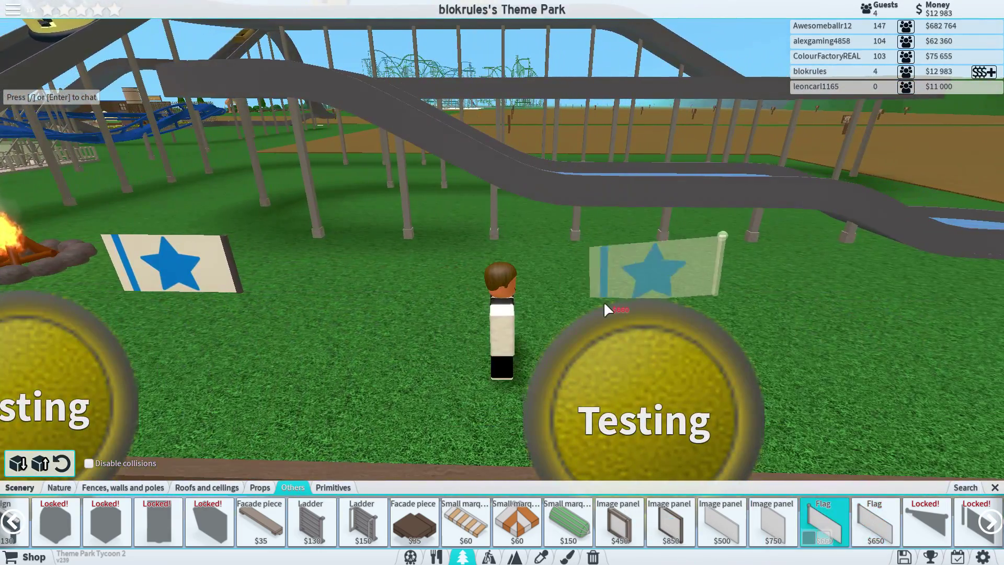
pyautogui.click(603, 301)
pyautogui.scroll(-5, 594, 325)
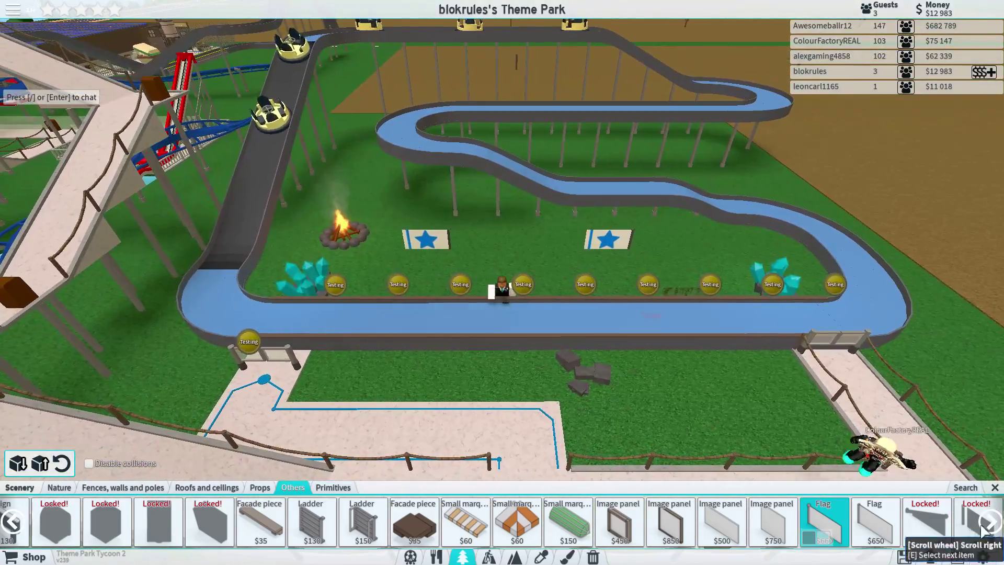
pyautogui.scroll(-3, 991, 516)
pyautogui.scroll(-3, 993, 516)
pyautogui.scroll(-3, 991, 516)
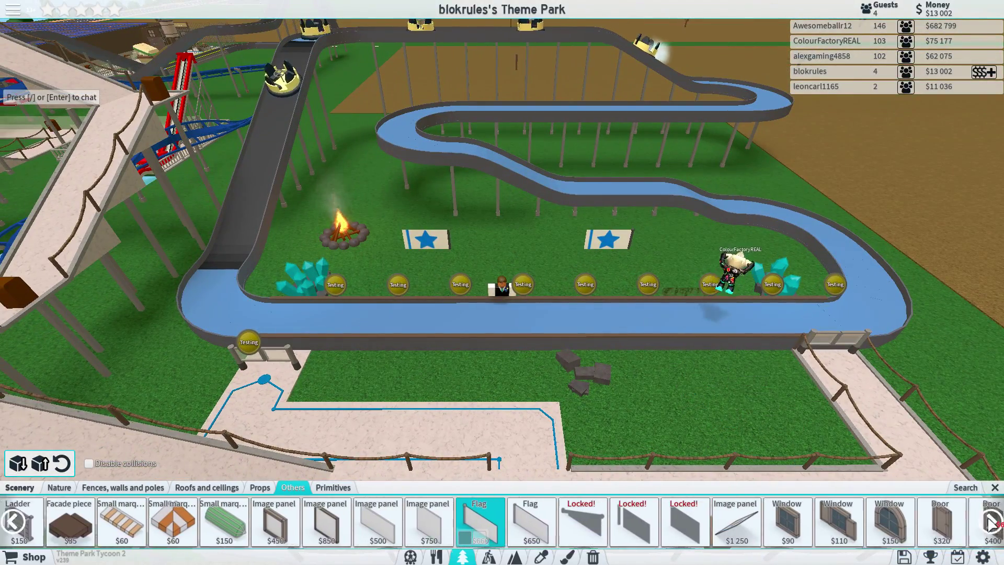
pyautogui.scroll(-3, 993, 516)
pyautogui.scroll(-2, 990, 520)
pyautogui.scroll(3, 502, 314)
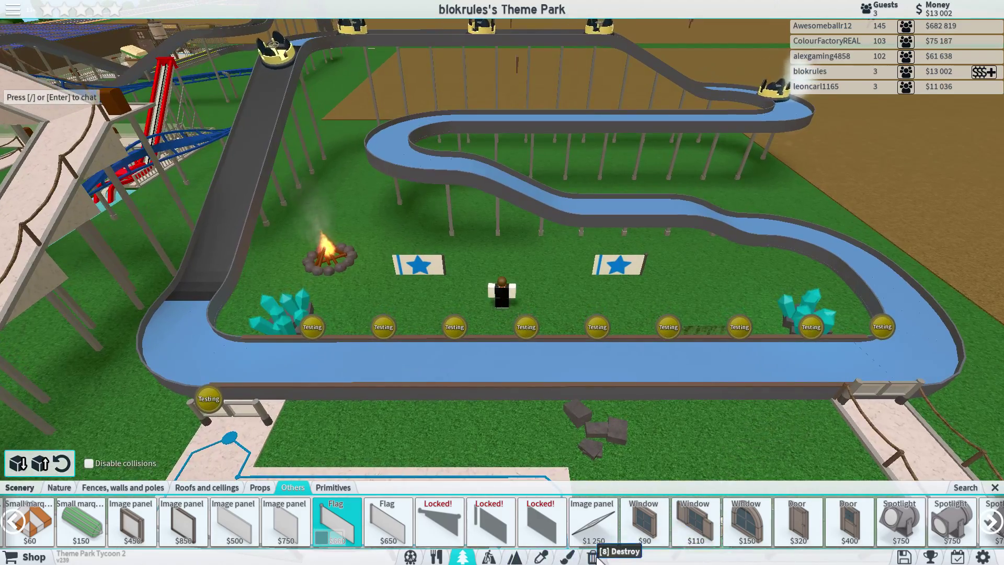
pyautogui.scroll(2, 503, 314)
# Use the Destroy tool on the flags, then browse shapes and roofs-and-ceilings categories.
pyautogui.click(591, 556)
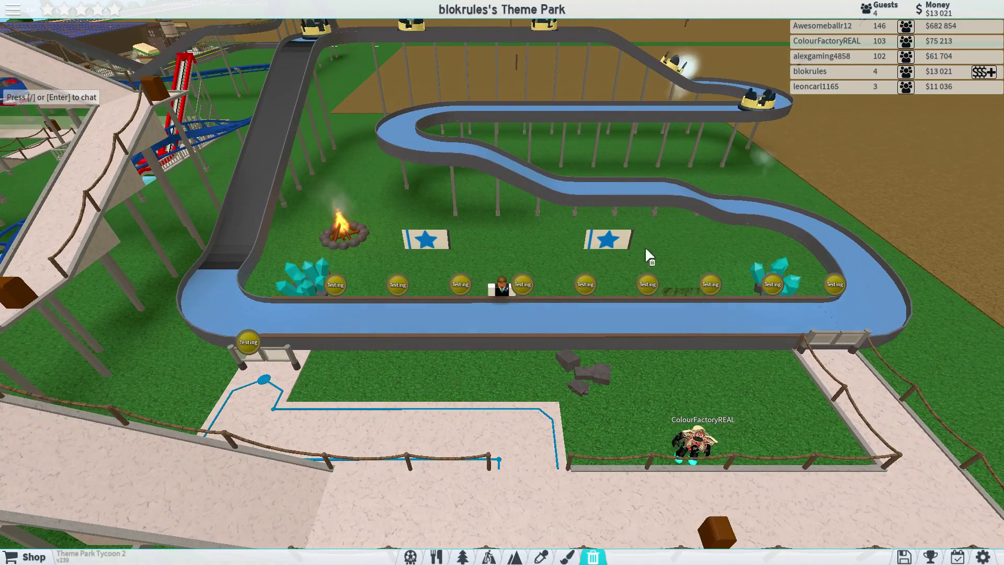
pyautogui.scroll(2, 632, 394)
pyautogui.click(461, 556)
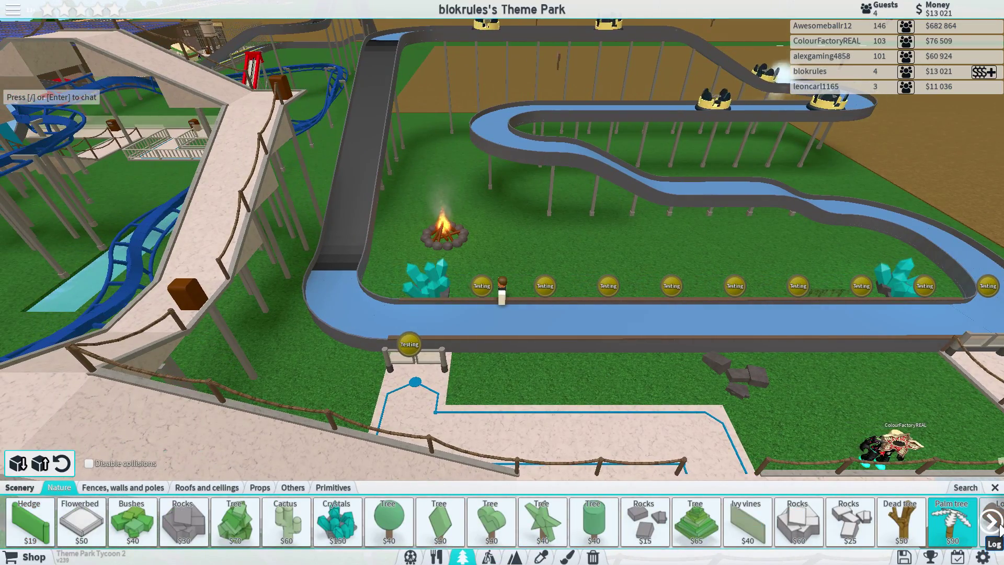
pyautogui.scroll(-2, 863, 519)
pyautogui.scroll(-2, 863, 520)
pyautogui.scroll(-2, 863, 520)
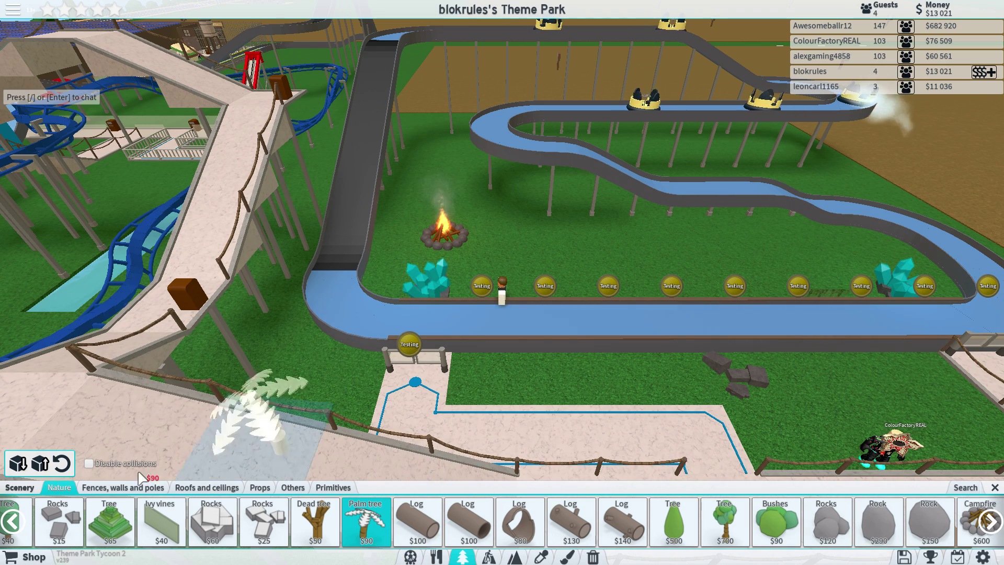
pyautogui.click(332, 487)
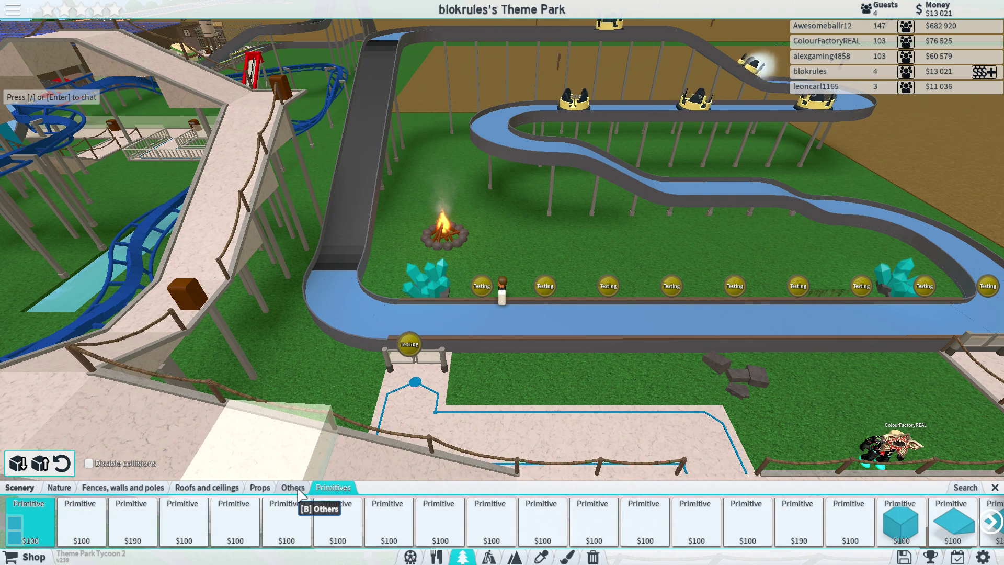
pyautogui.click(207, 487)
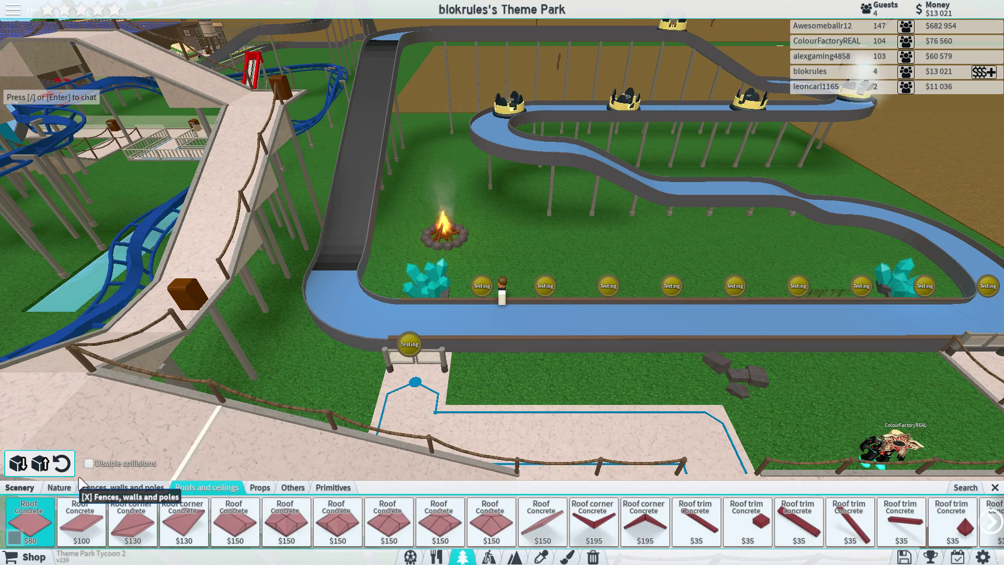
# Search the scenery for 'flag' and place two blue star flags beside the campfire.
pyautogui.click(965, 487)
pyautogui.write('fla')
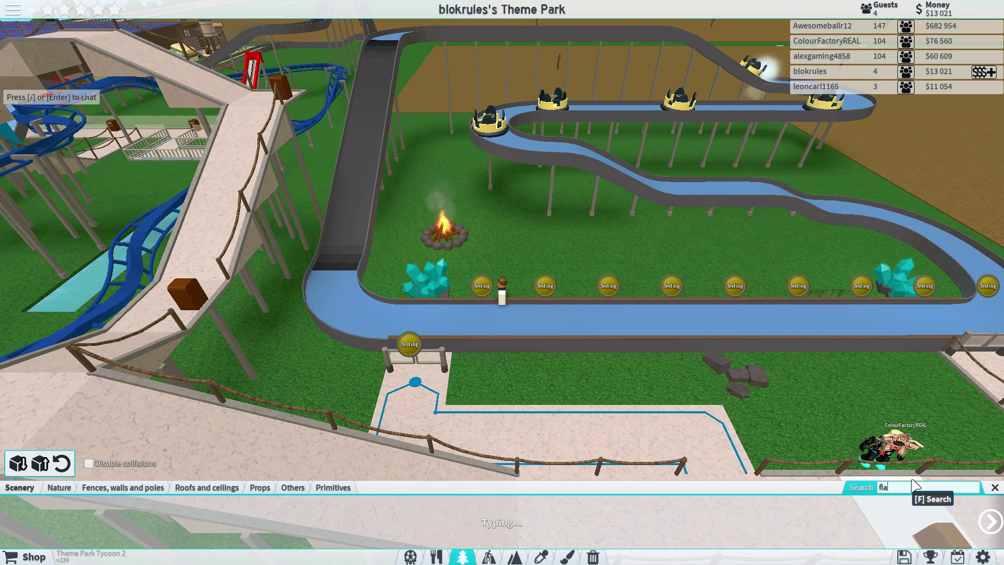
pyautogui.write('g')
pyautogui.click(90, 531)
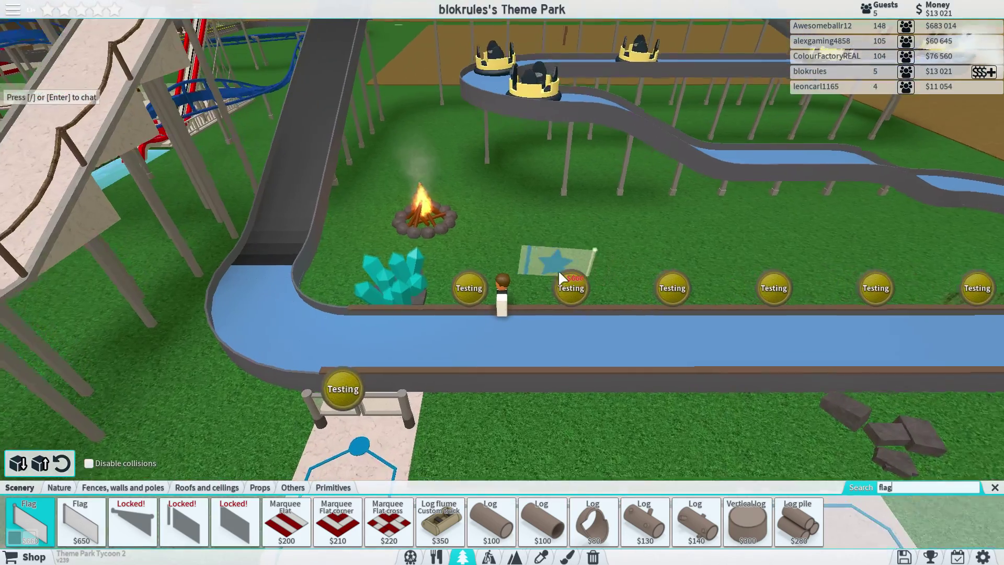
pyautogui.click(525, 242)
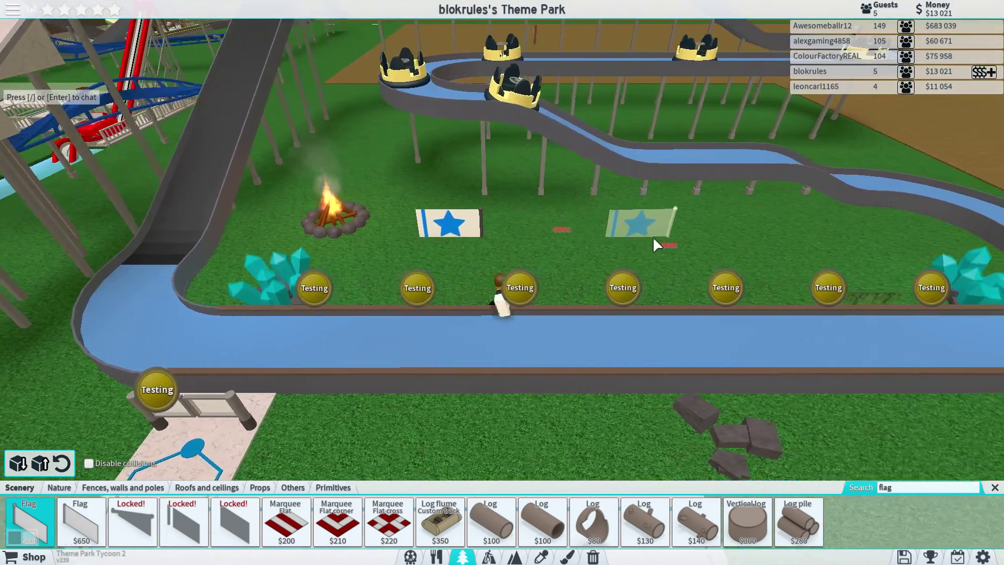
pyautogui.click(653, 235)
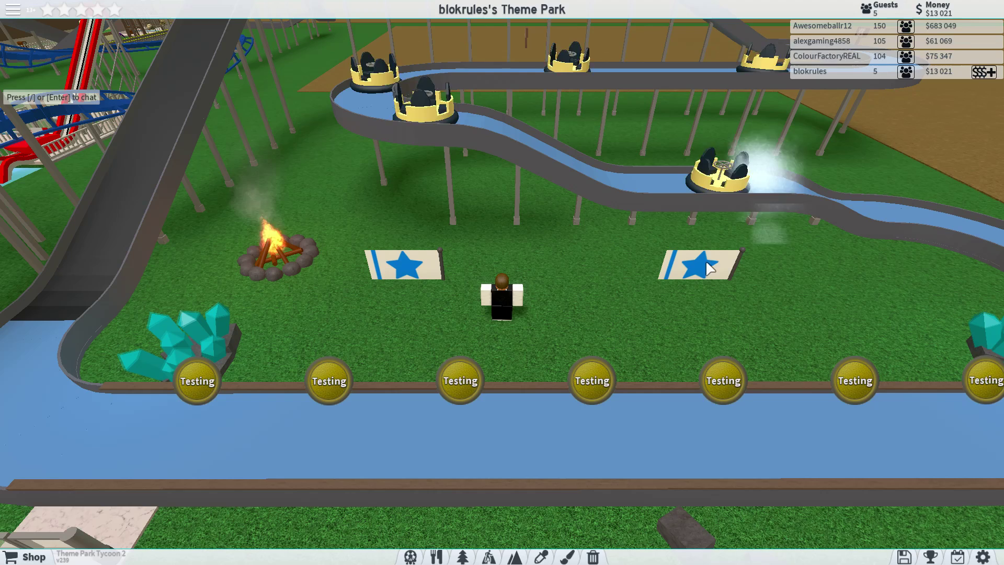
pyautogui.click(705, 260)
# Set the flags to the flag-uk image, checking My and Free decals first.
pyautogui.click(831, 458)
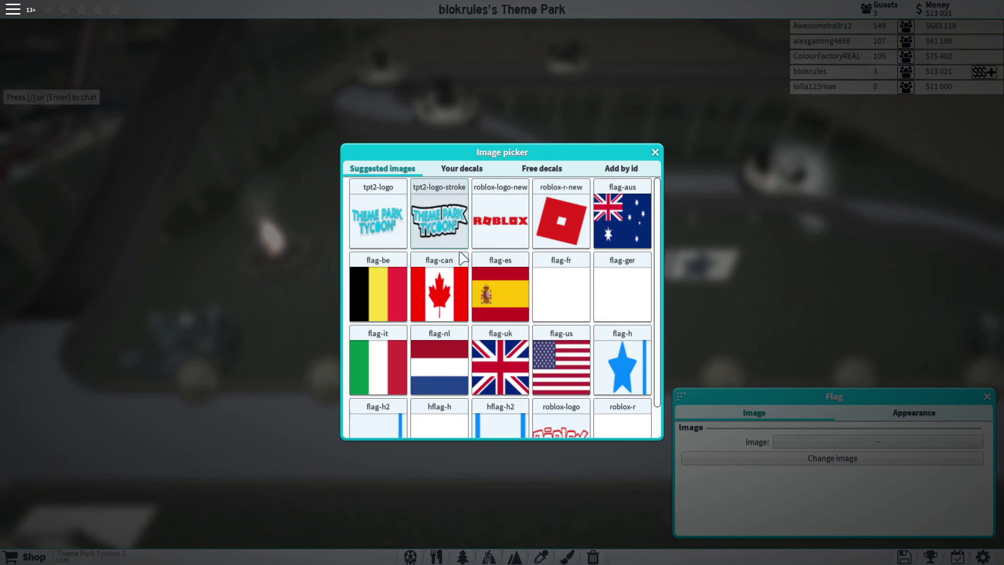
pyautogui.scroll(-1, 464, 259)
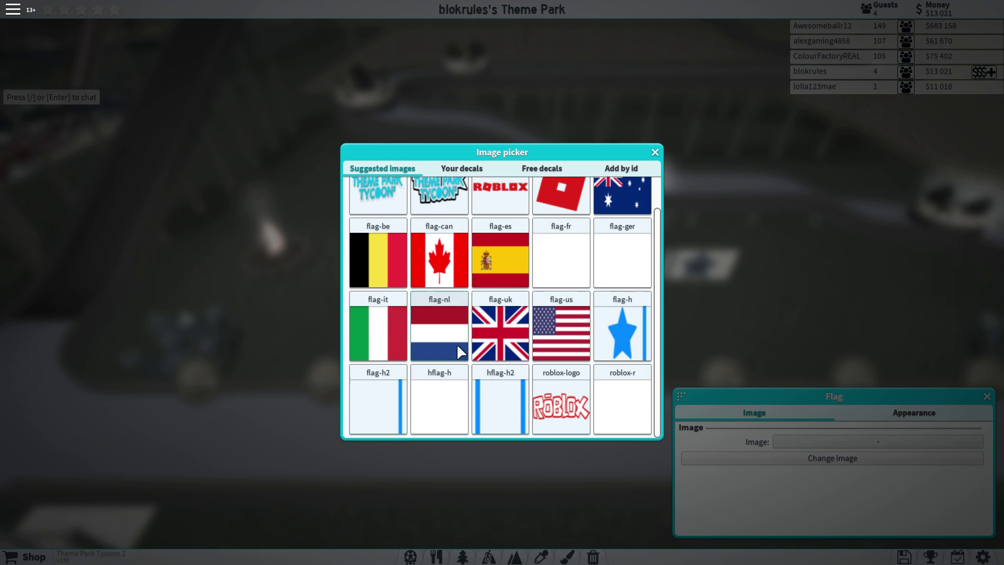
pyautogui.click(500, 338)
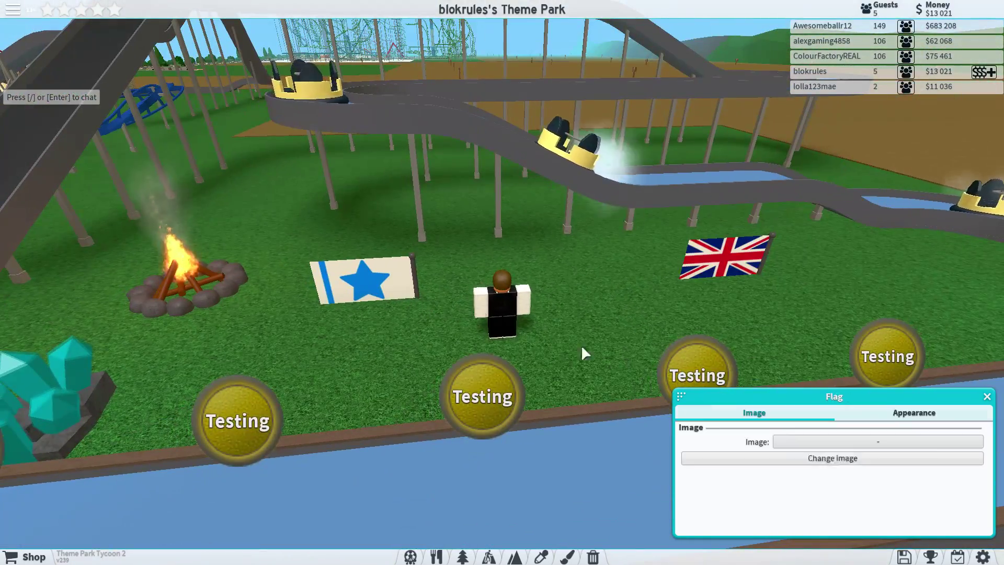
pyautogui.click(849, 458)
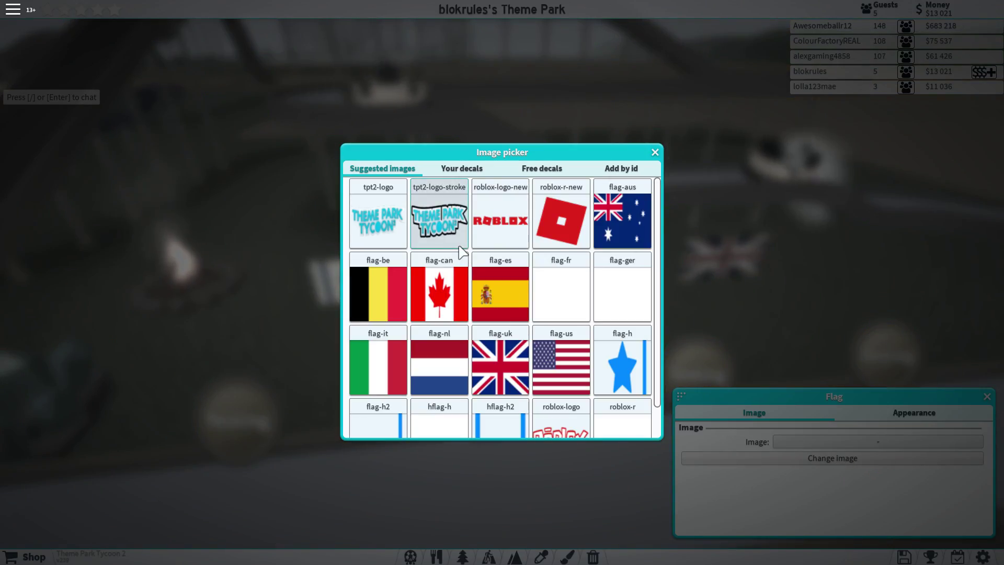
pyautogui.click(462, 170)
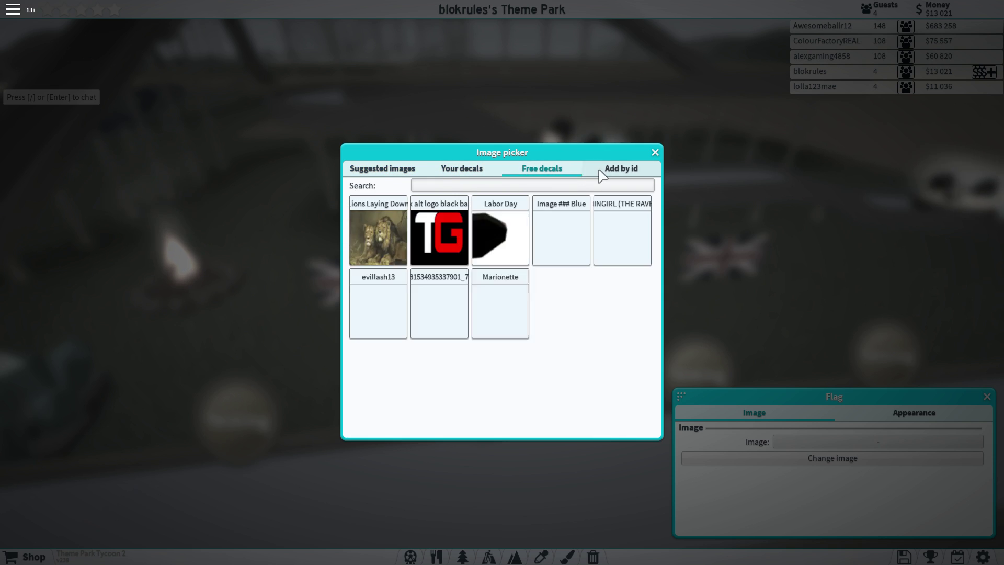
pyautogui.click(620, 169)
pyautogui.click(382, 168)
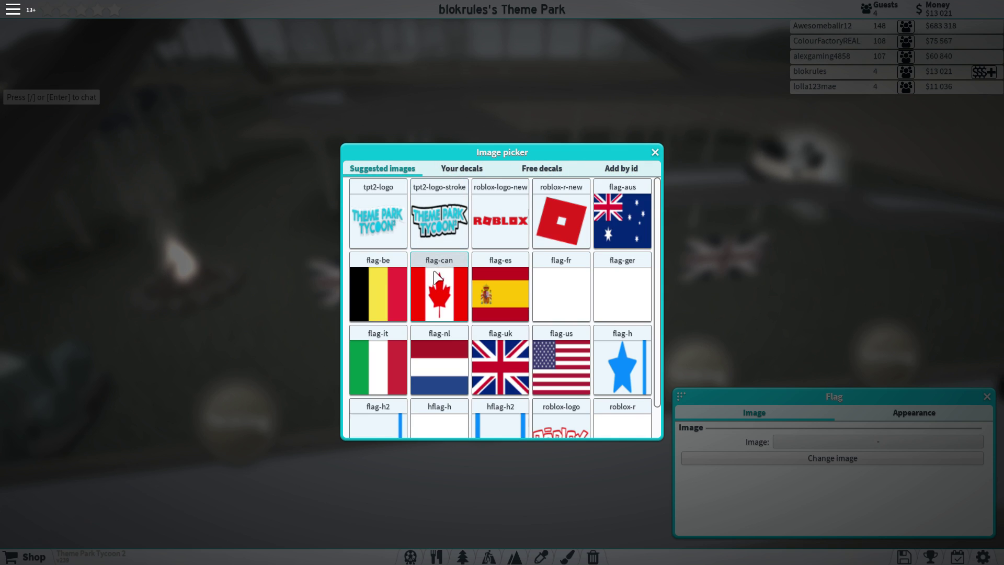
pyautogui.scroll(-1, 437, 276)
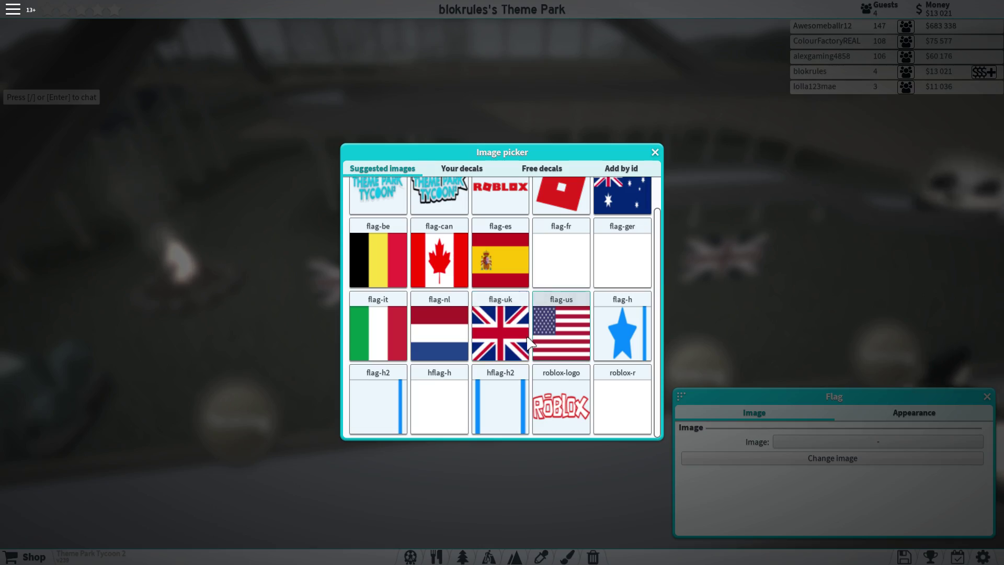
pyautogui.click(498, 326)
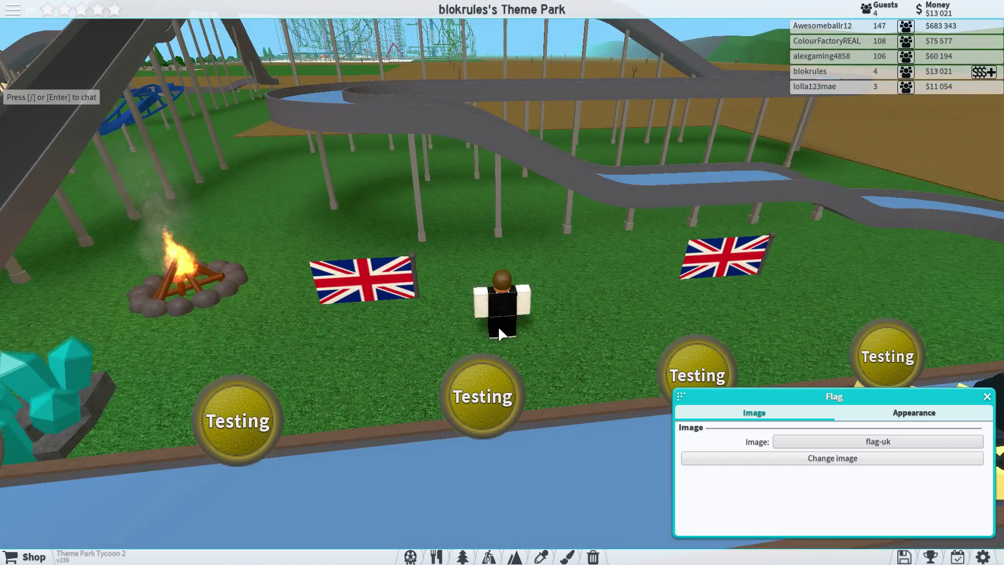
pyautogui.scroll(-5, 498, 326)
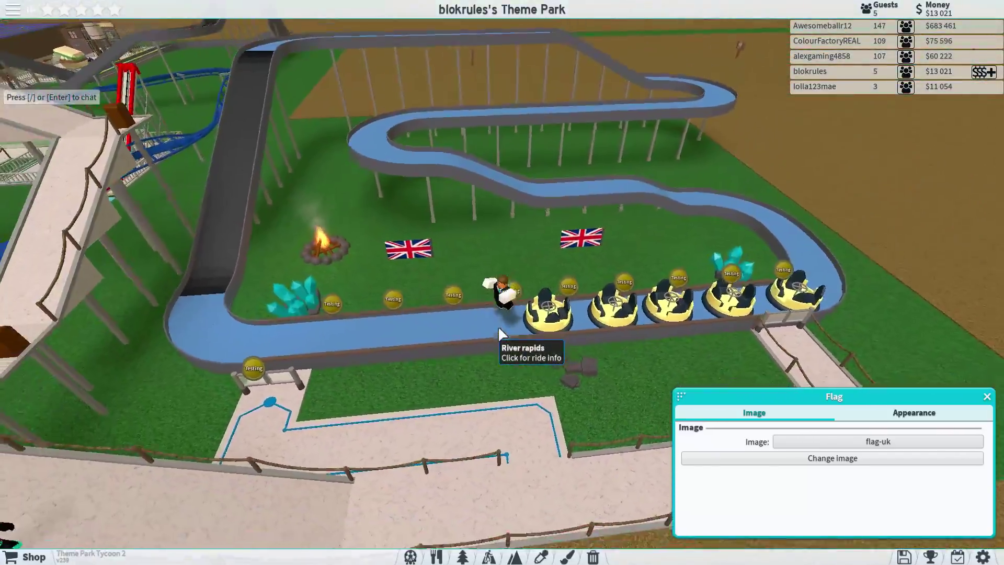
pyautogui.moveTo(500, 332); pyautogui.dragTo(508, 271)
# Close the Flag panel and orbit the camera over the park.
pyautogui.click(986, 397)
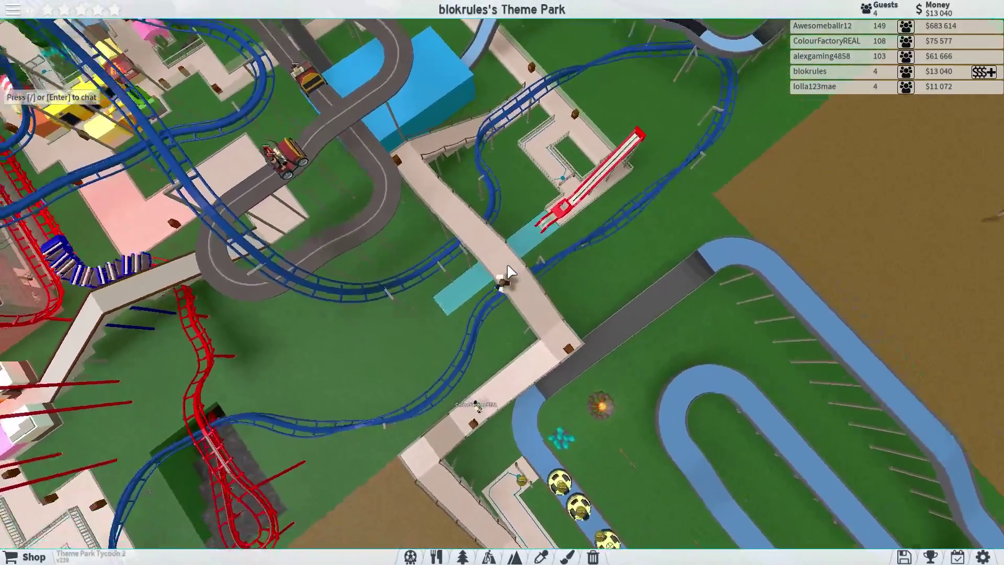
pyautogui.scroll(3, 508, 273)
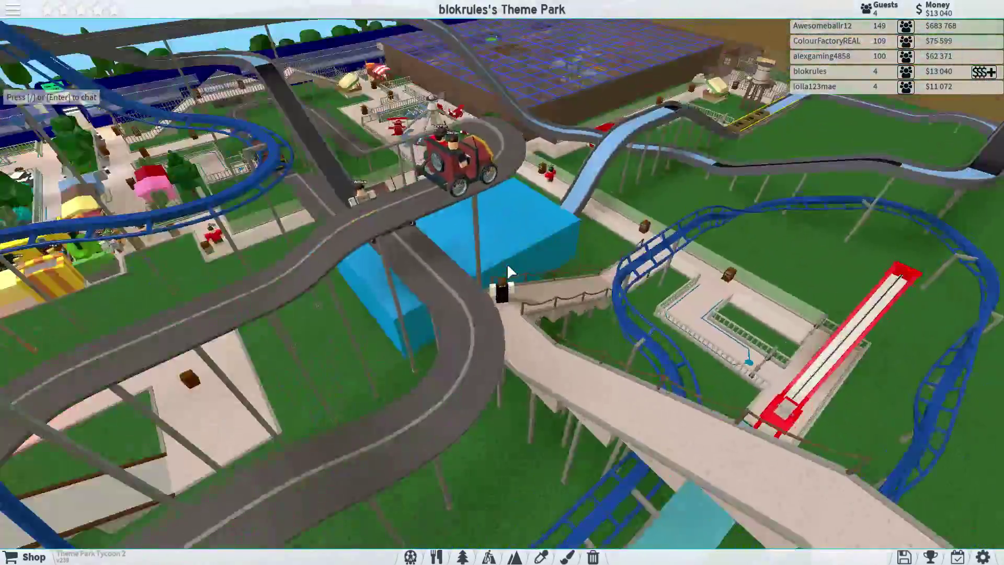
pyautogui.rightClick(507, 263)
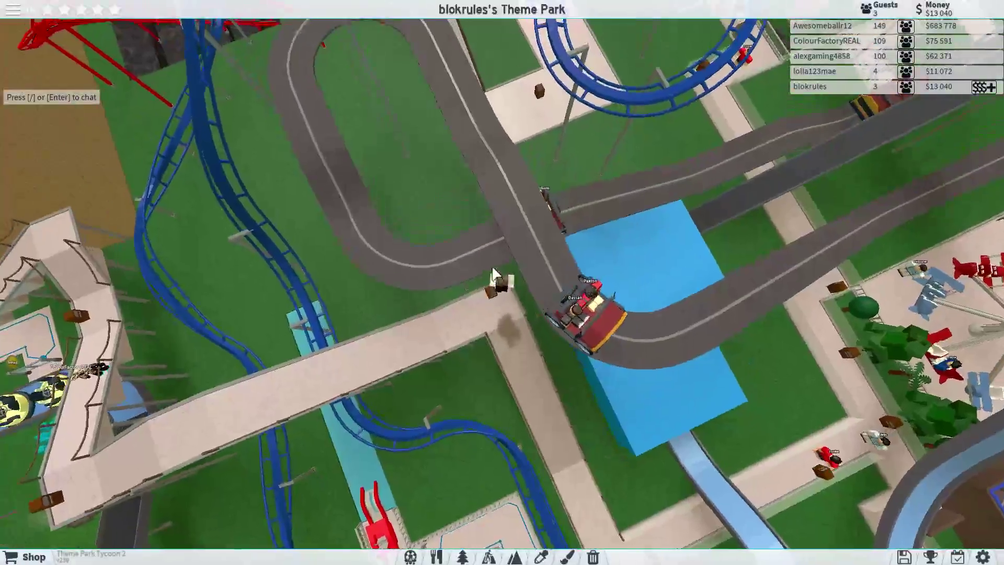
pyautogui.scroll(5, 535, 235)
pyautogui.scroll(-5, 580, 266)
pyautogui.moveTo(581, 266); pyautogui.dragTo(580, 266)
# Walk the avatar along the steel coaster track to its station.
pyautogui.press('w')
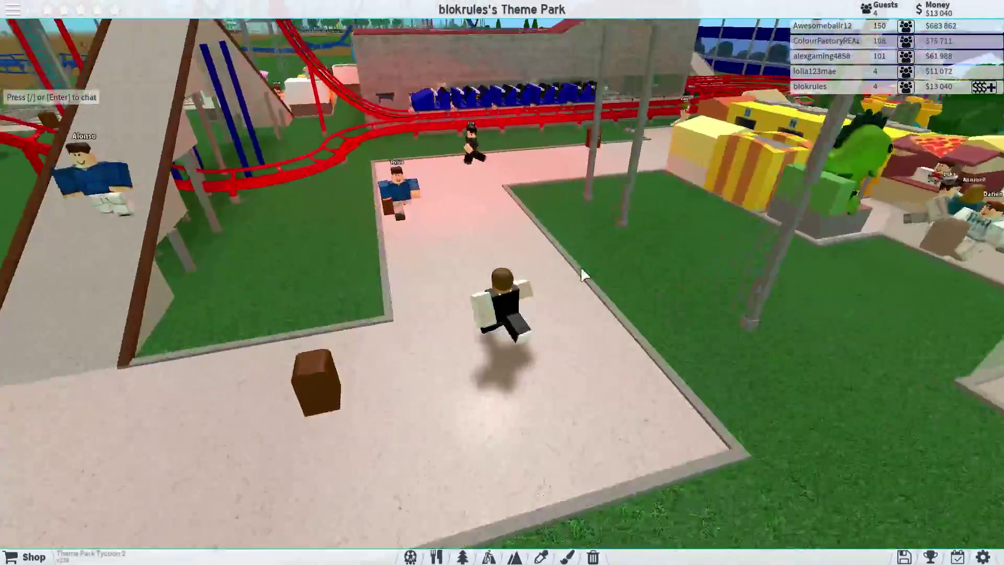
pyautogui.press('w')
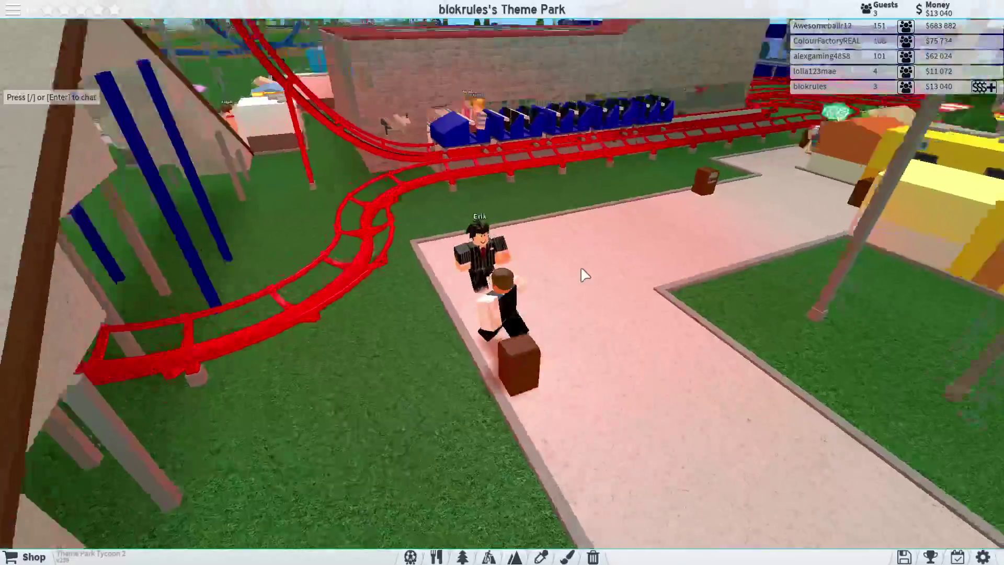
pyautogui.press('w')
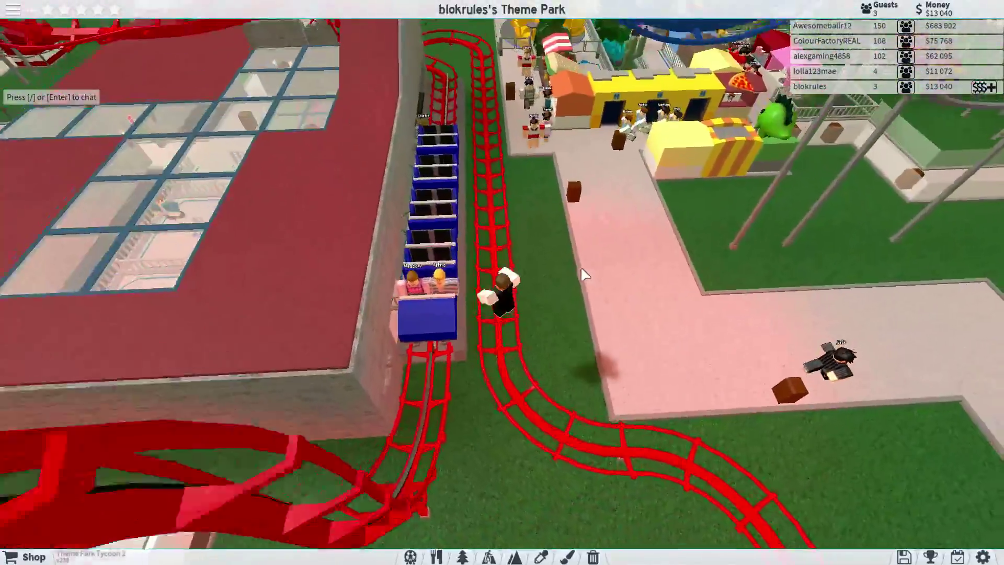
pyautogui.press('w')
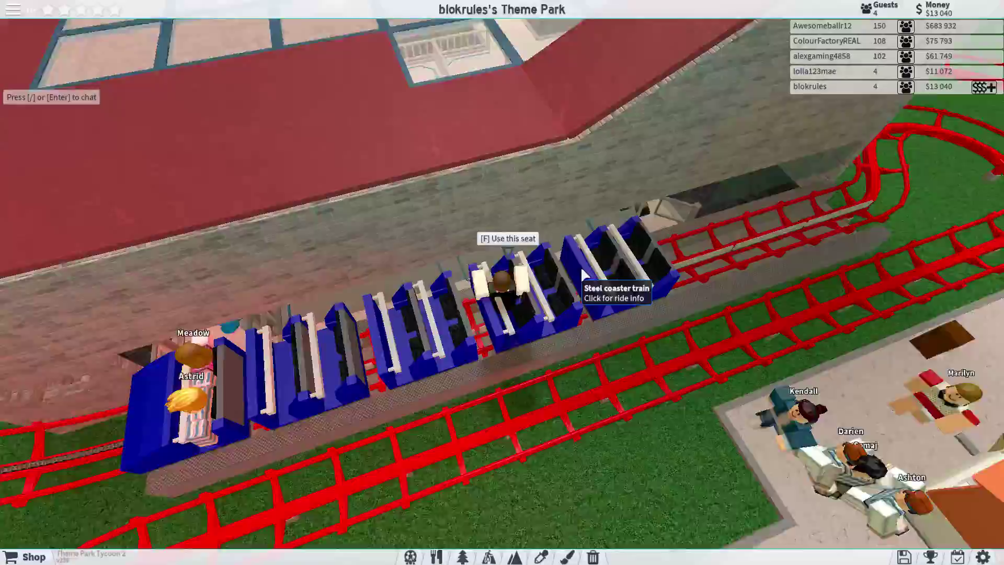
pyautogui.press('w')
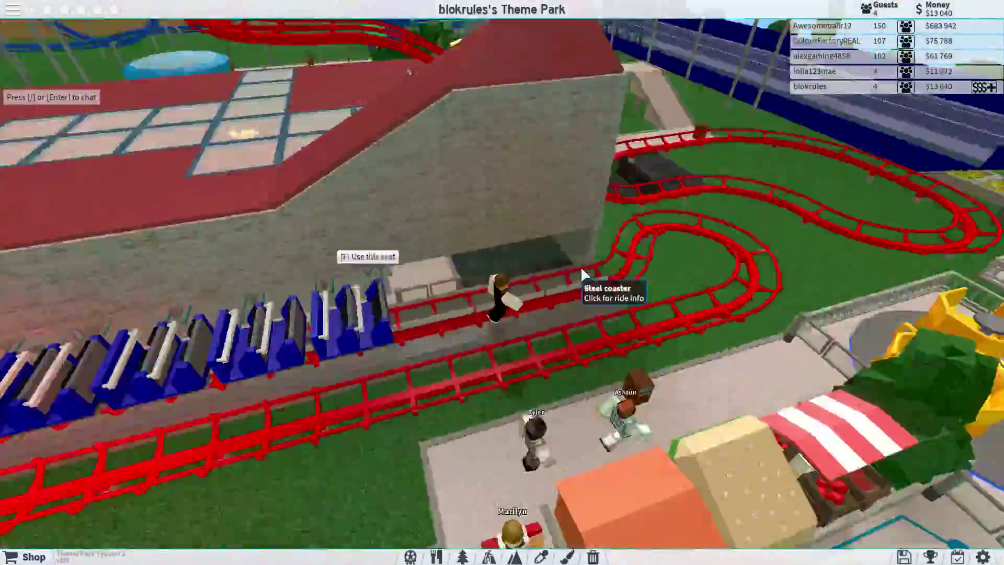
pyautogui.press('w')
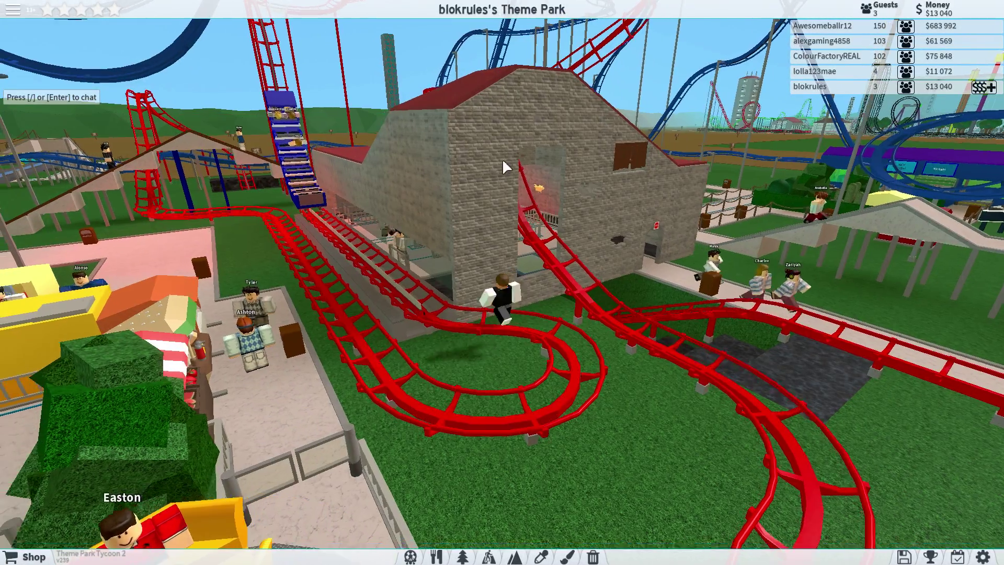
# Continue through the food plaza, past the vintage cars, to the park's edge.
pyautogui.press('w')
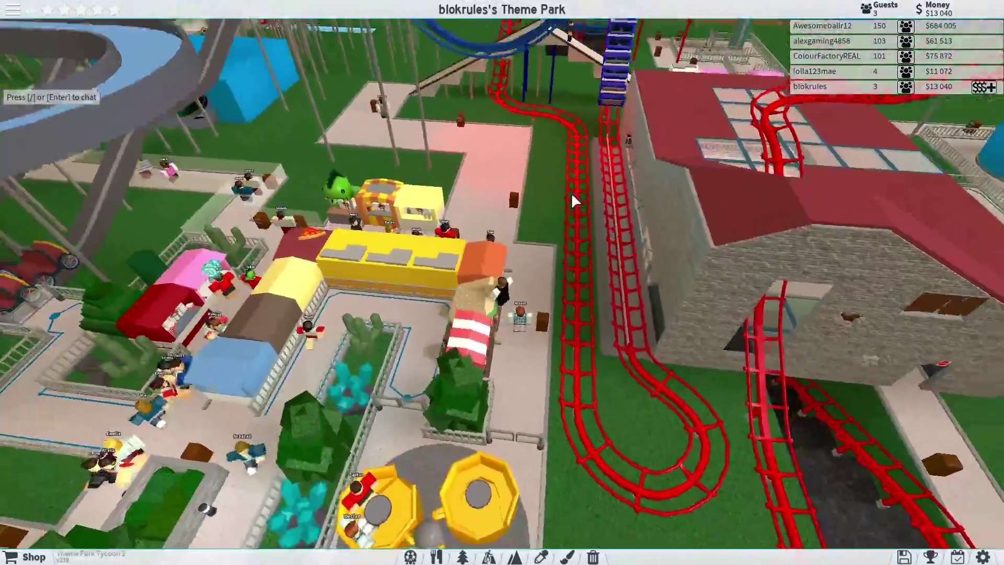
pyautogui.press('w')
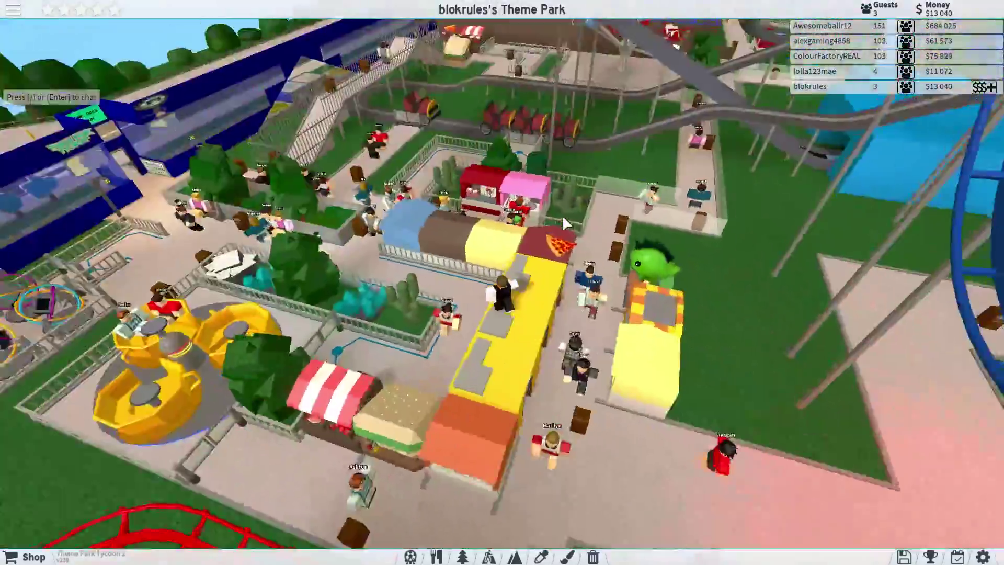
pyautogui.press('w')
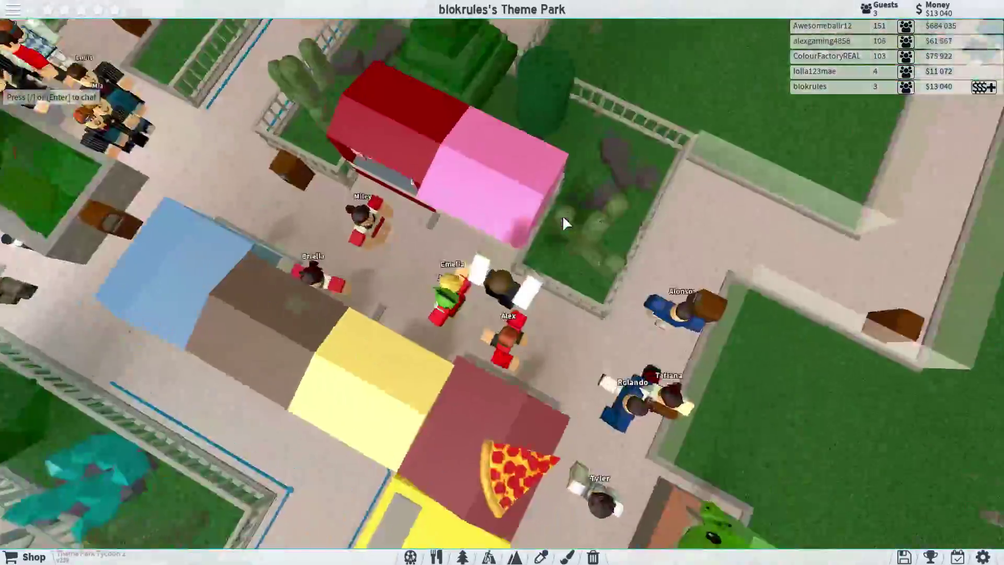
pyautogui.press('w')
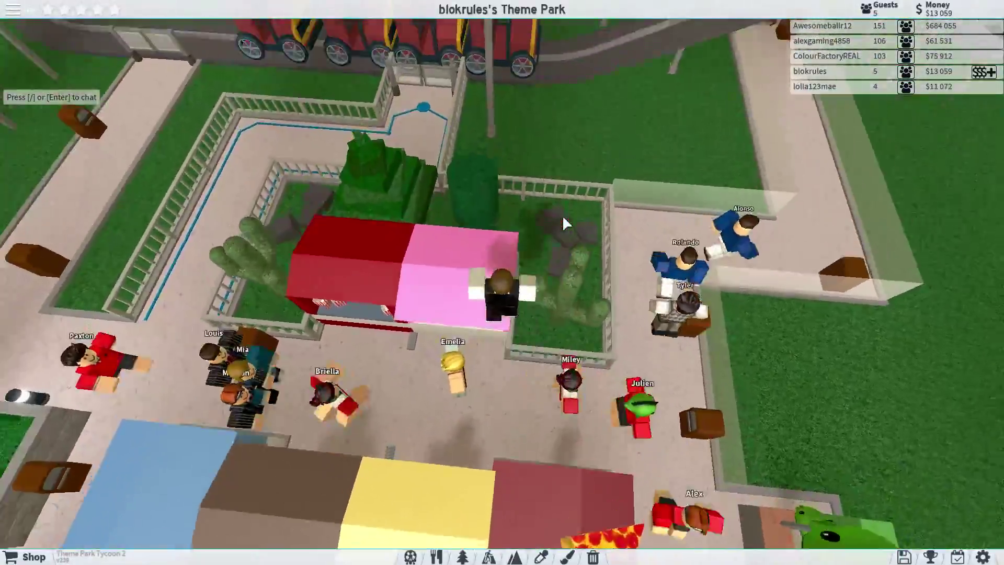
pyautogui.press('w')
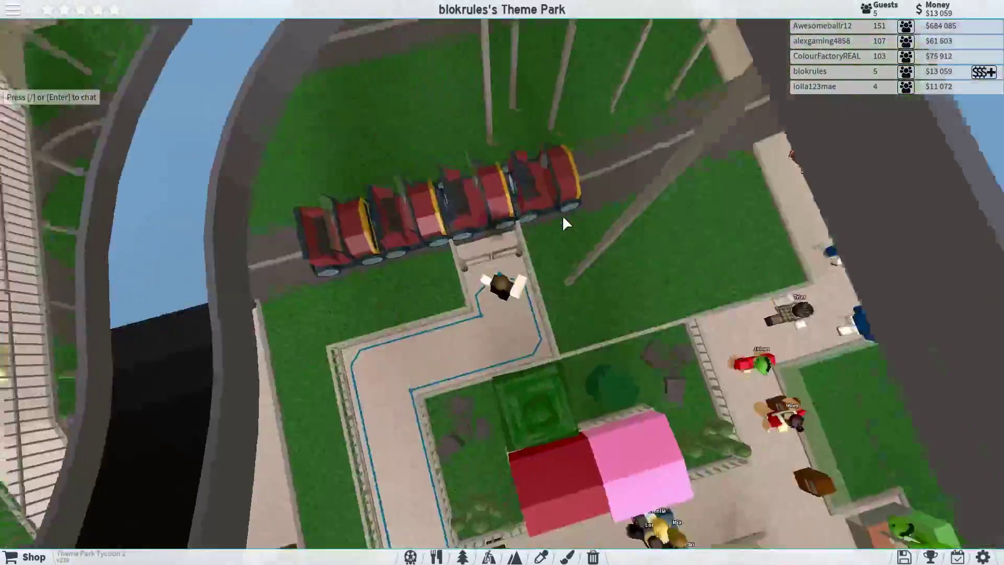
pyautogui.press('w')
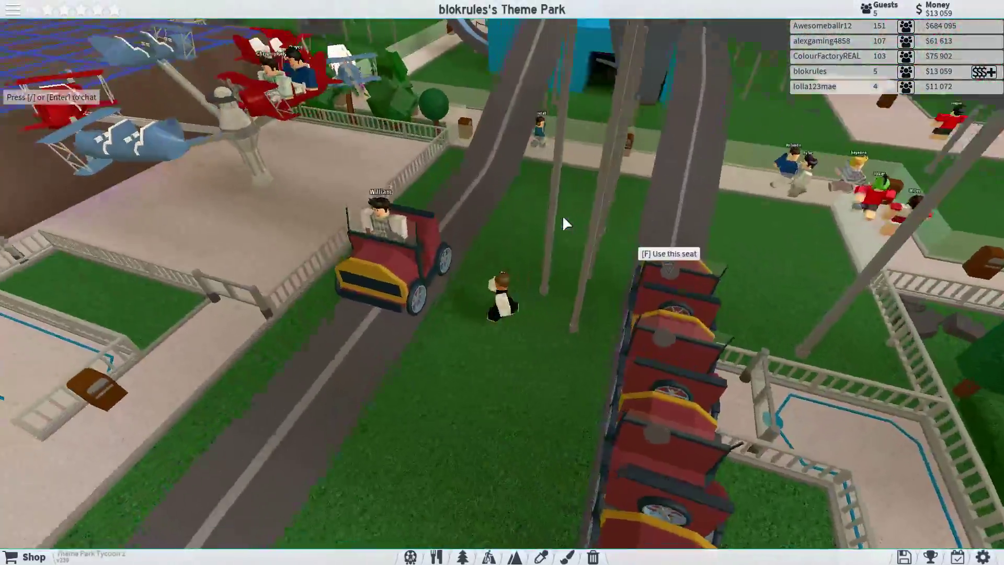
pyautogui.press('w')
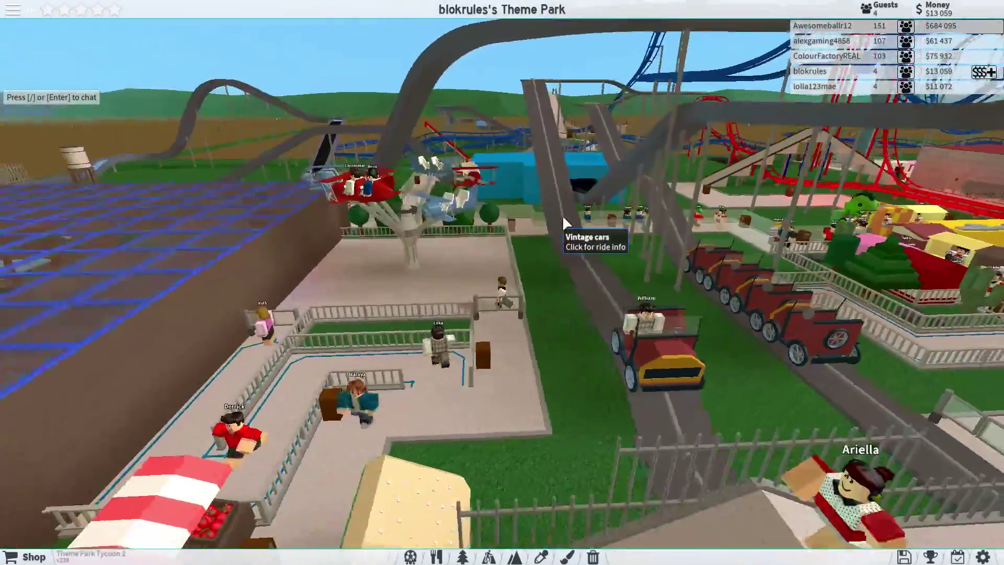
pyautogui.press('s')
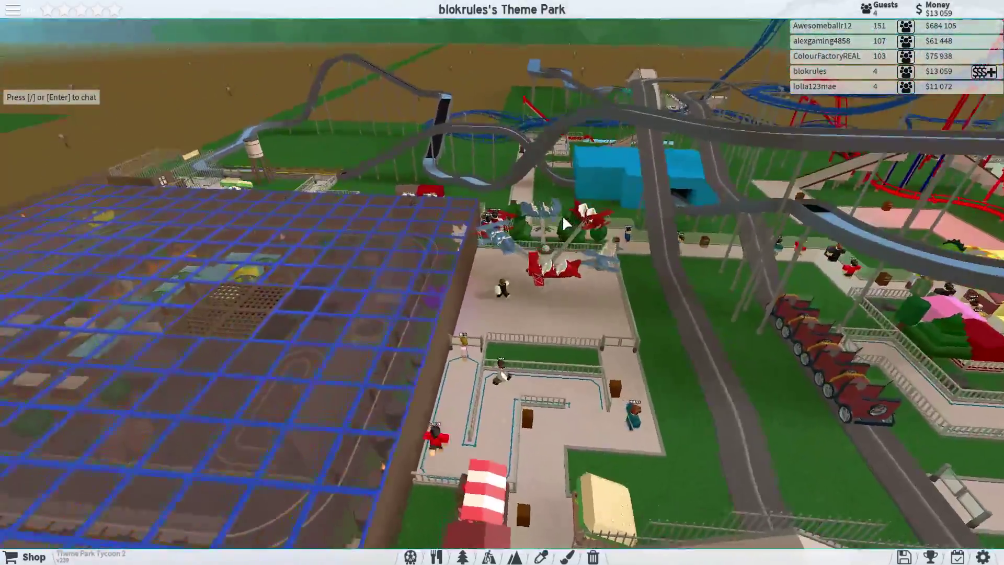
pyautogui.moveTo(562, 216); pyautogui.dragTo(563, 216)
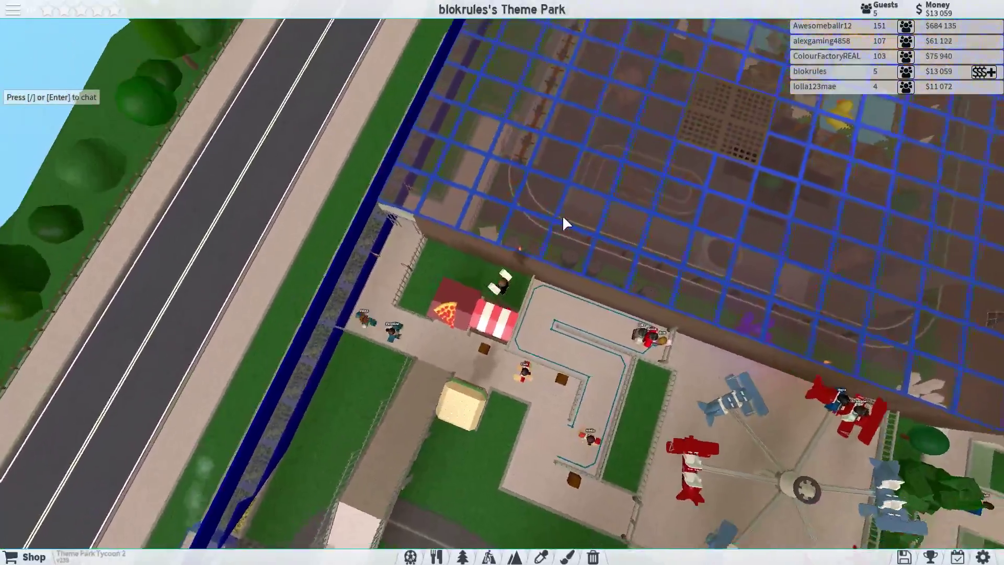
pyautogui.moveTo(562, 215); pyautogui.dragTo(513, 295)
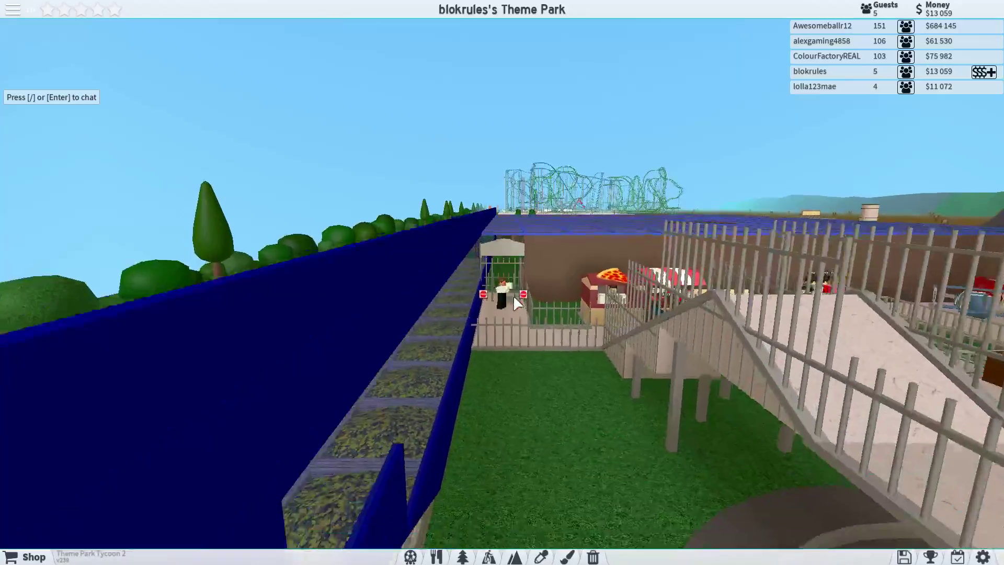
pyautogui.scroll(8, 513, 295)
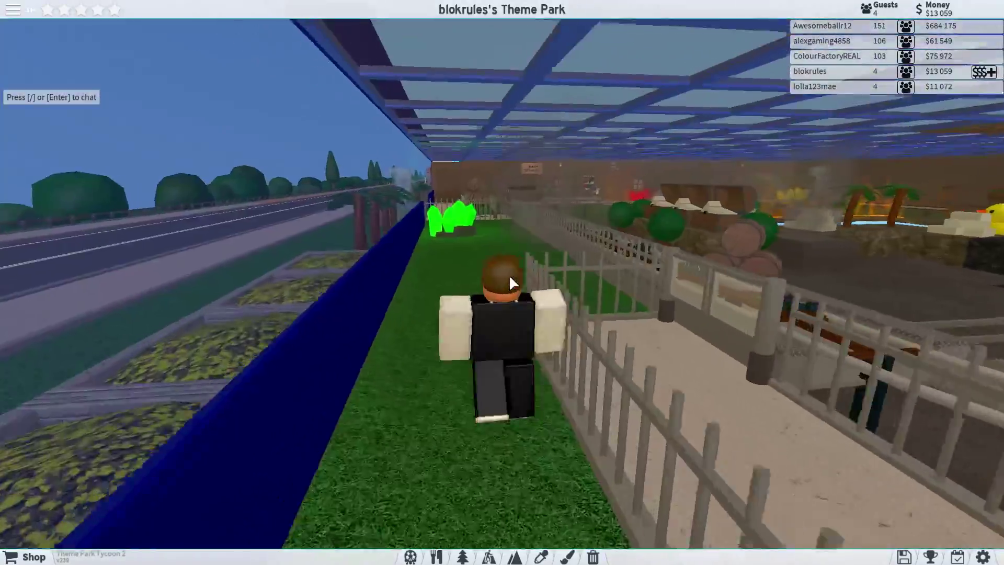
# Run through the See Ya Again gate and along the fenced path to the Teacups.
pyautogui.press('w')
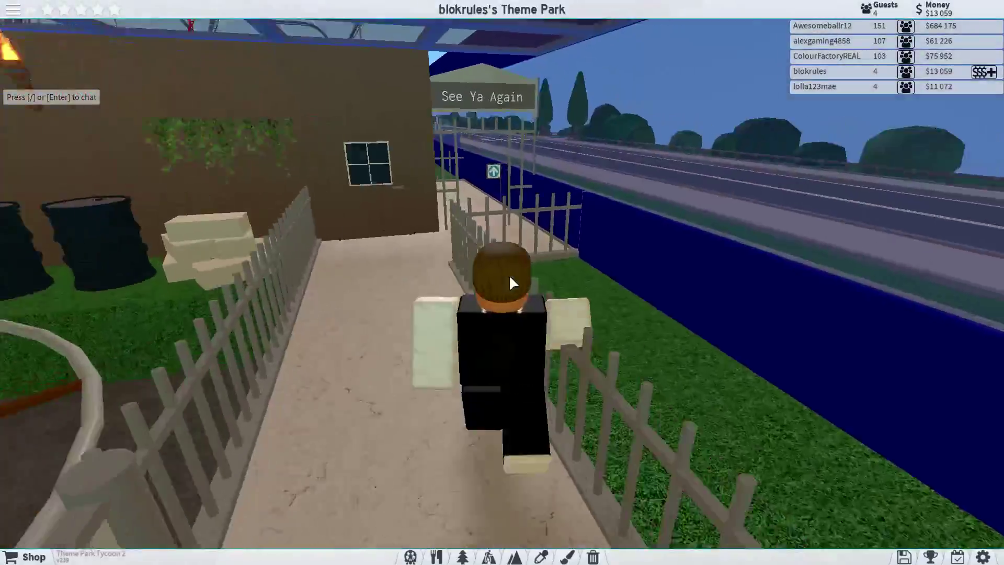
pyautogui.press('w')
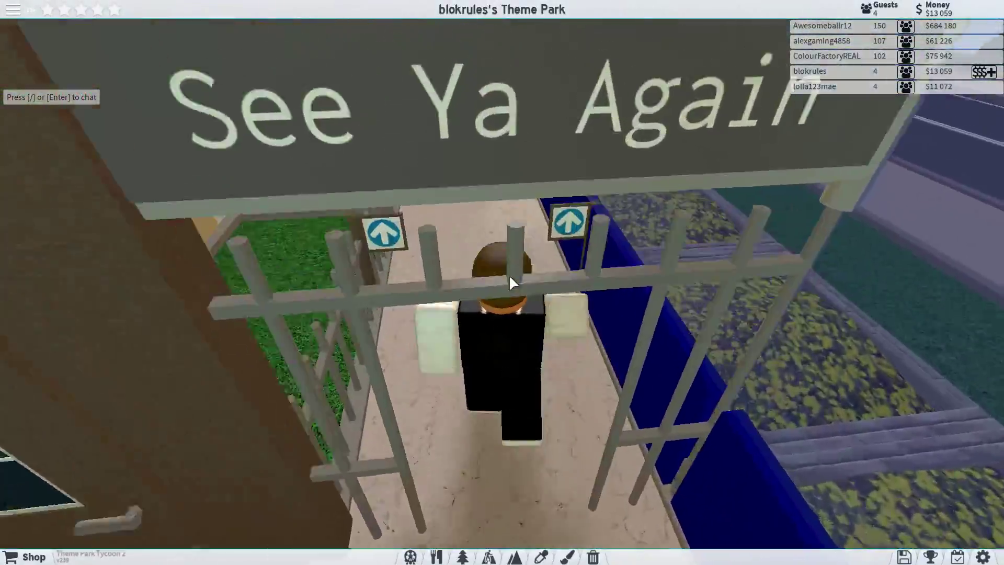
pyautogui.press('w')
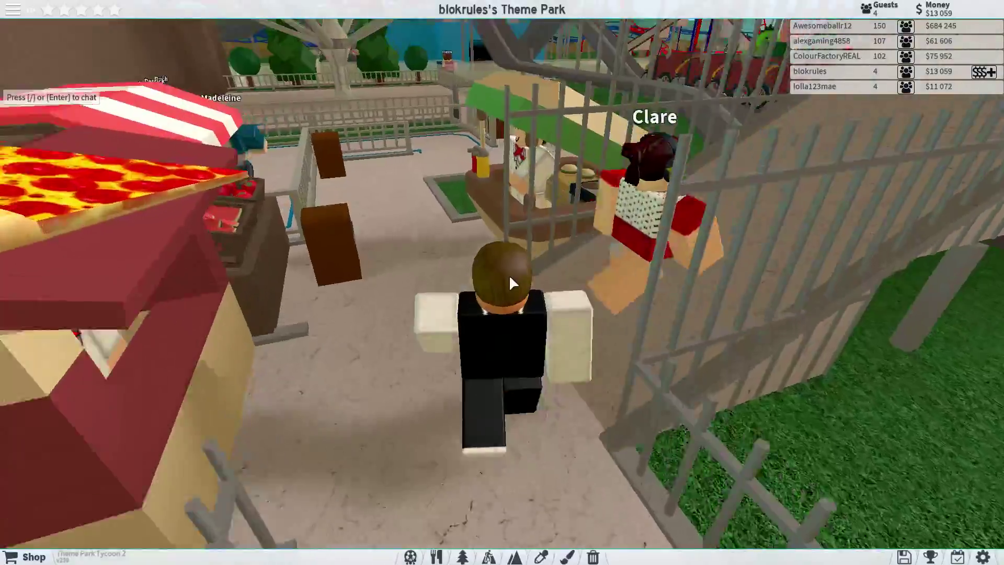
pyautogui.press('w')
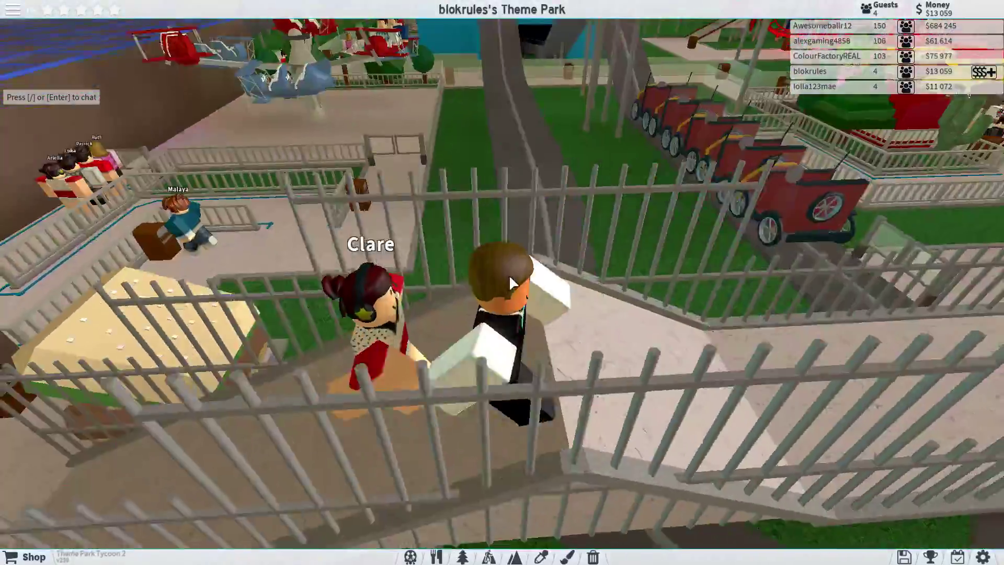
pyautogui.press('w')
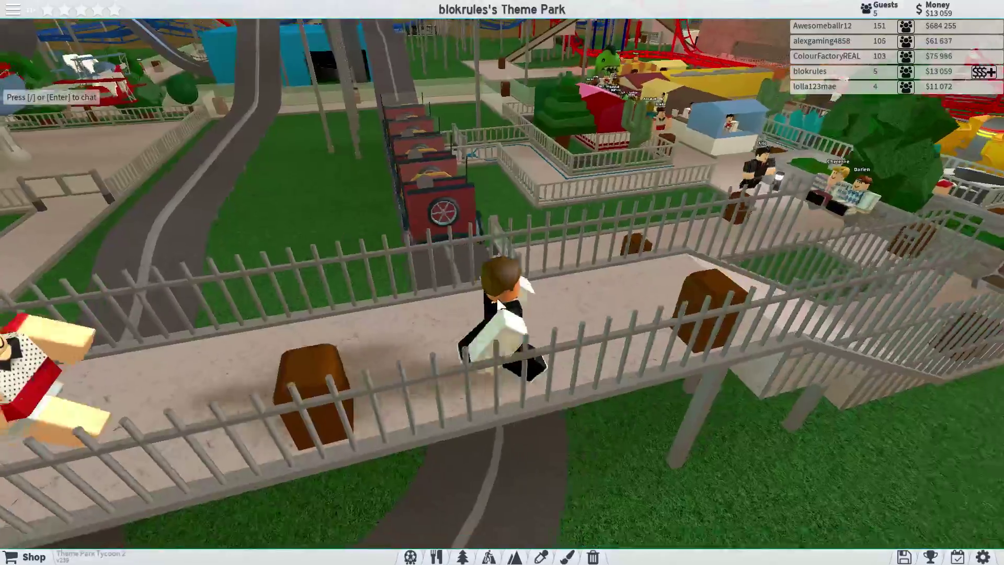
pyautogui.press('w')
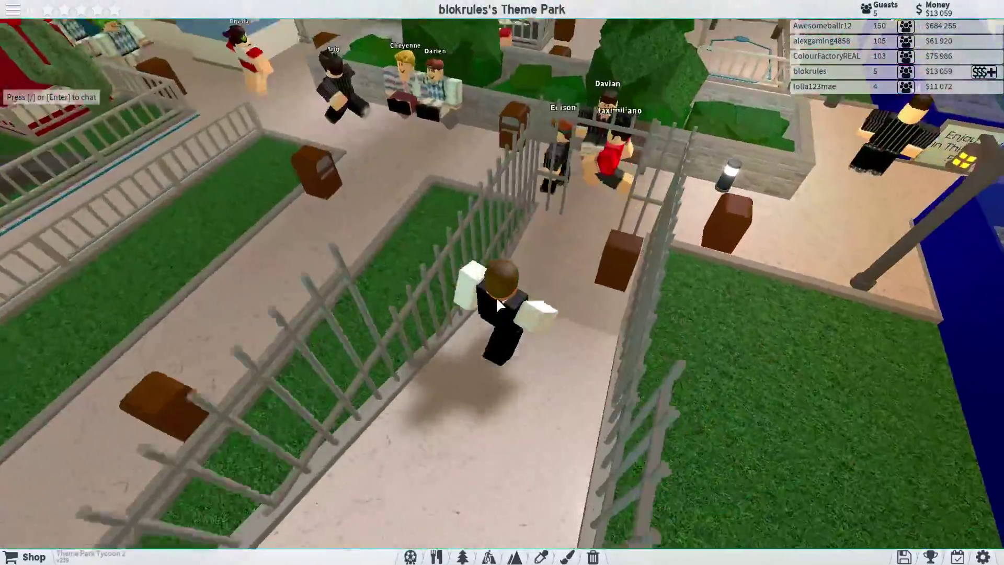
pyautogui.press('w')
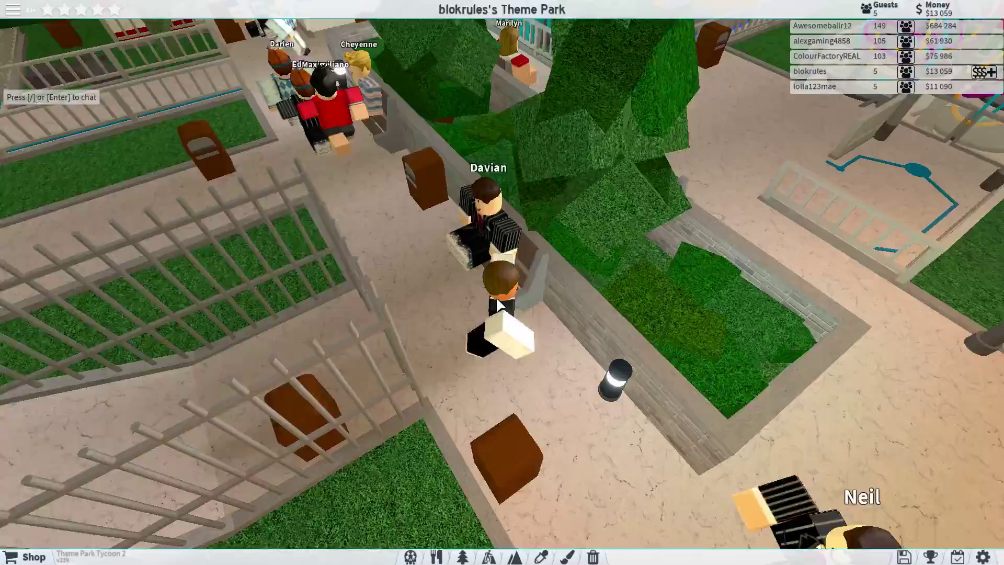
pyautogui.press('w')
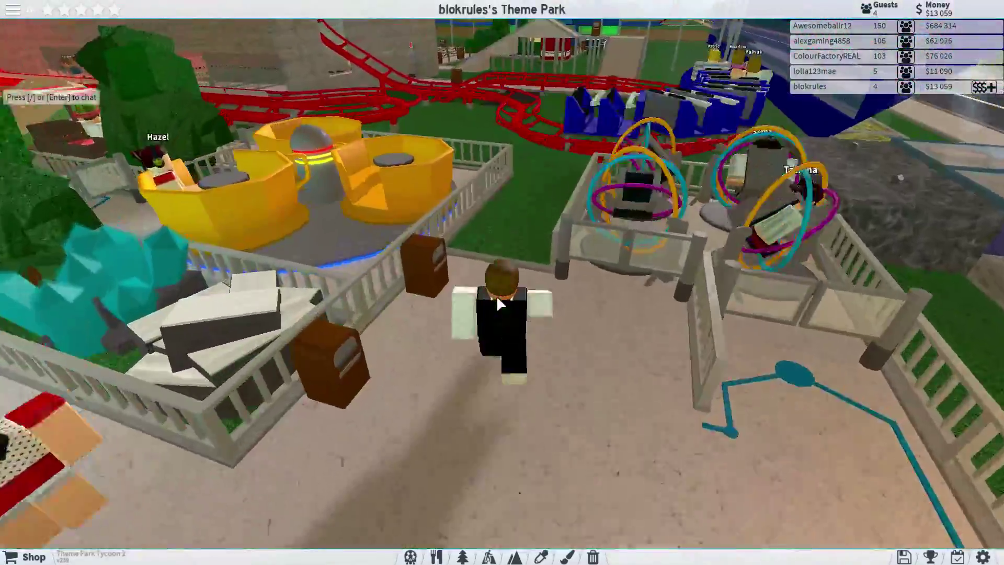
pyautogui.press('w')
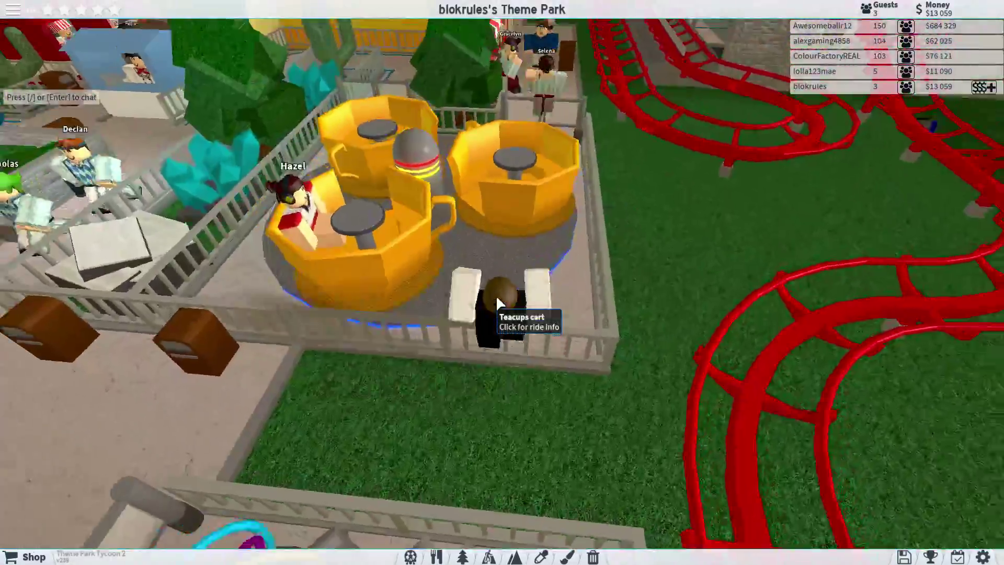
# Jump into the stone building and climb onto its red roof and the coaster track.
pyautogui.press('w')
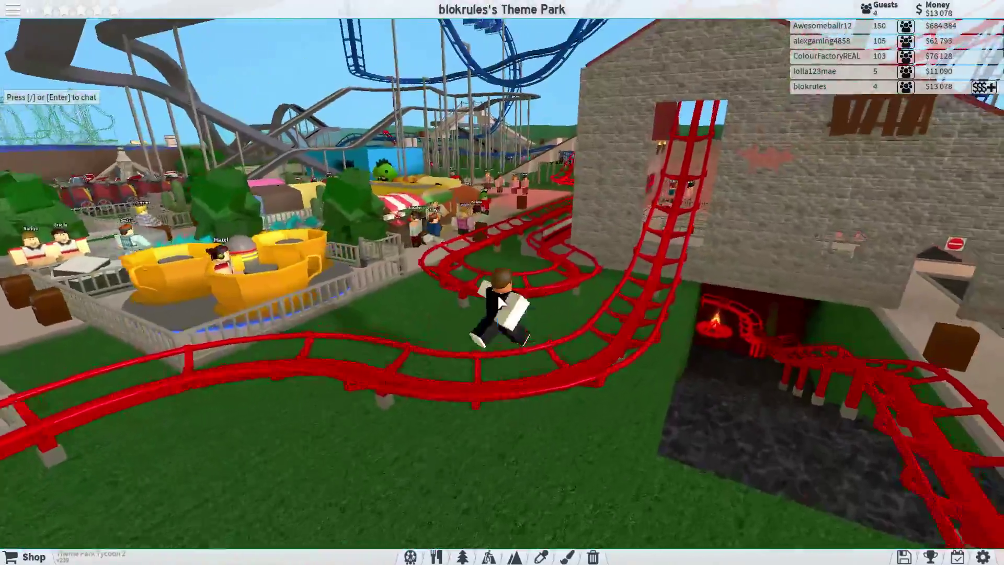
pyautogui.press('w')
pyautogui.press('space')
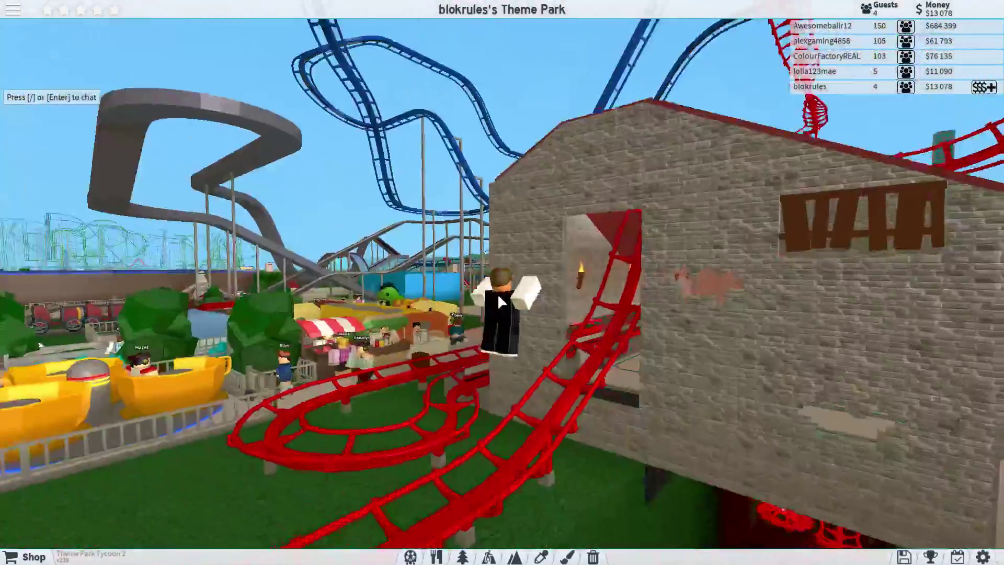
pyautogui.press('w')
pyautogui.moveTo(497, 293); pyautogui.dragTo(491, 239)
pyautogui.press('w')
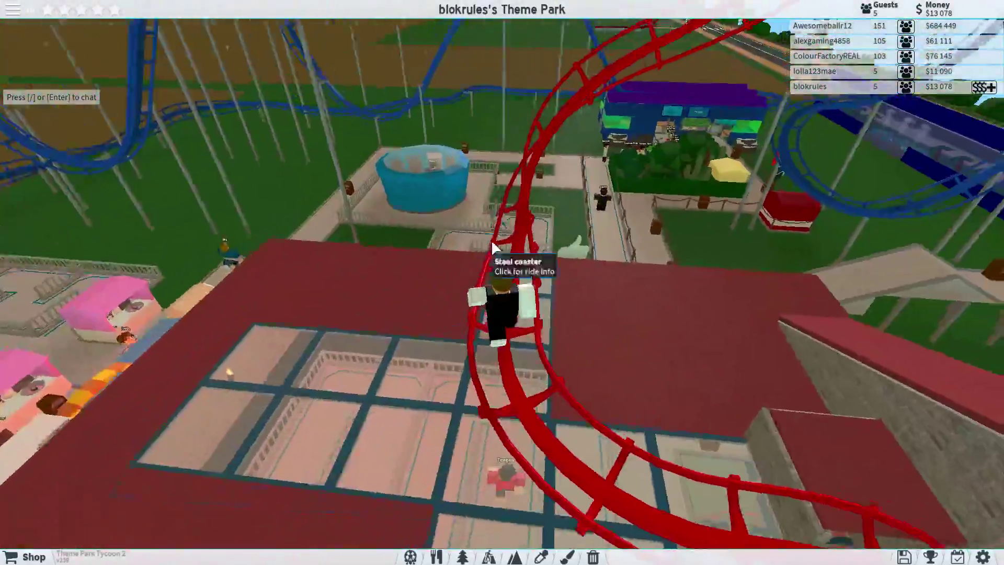
pyautogui.press('w')
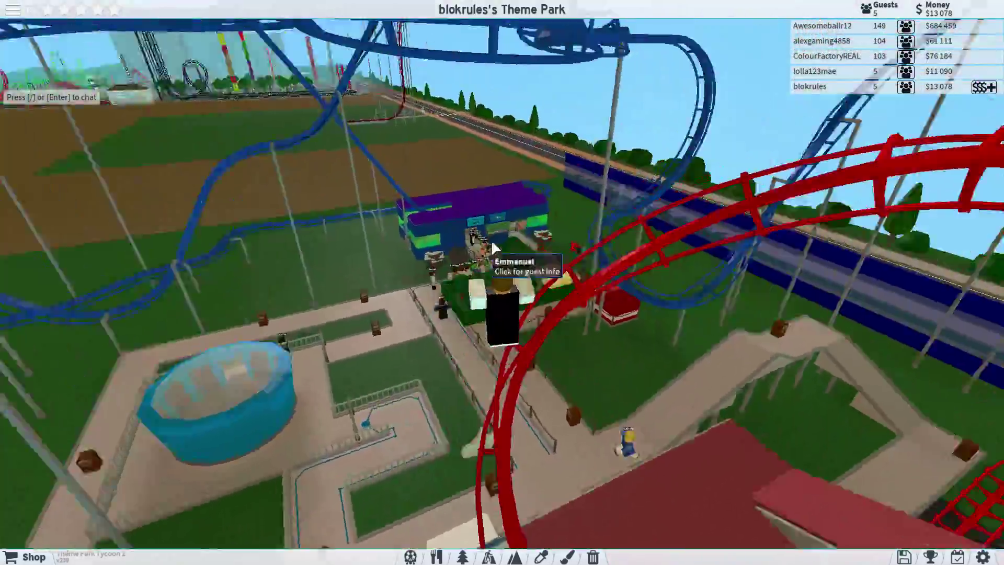
pyautogui.moveTo(491, 239)
pyautogui.mouseDown()
pyautogui.moveTo(520, 249)
pyautogui.moveTo(552, 233)
pyautogui.moveTo(488, 200)
pyautogui.mouseUp()
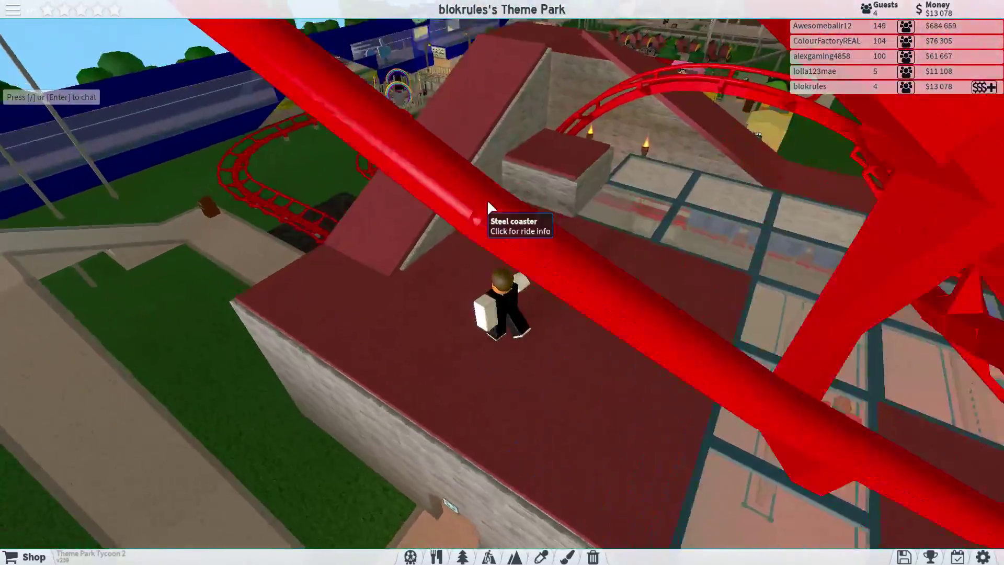
pyautogui.click(487, 200)
pyautogui.moveTo(480, 202); pyautogui.dragTo(832, 369)
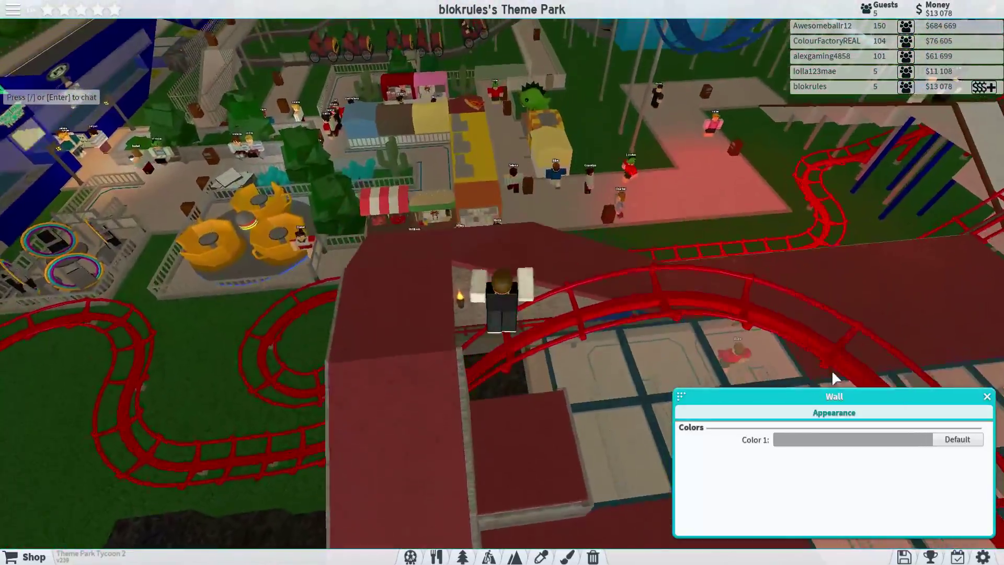
pyautogui.moveTo(873, 329); pyautogui.dragTo(989, 404)
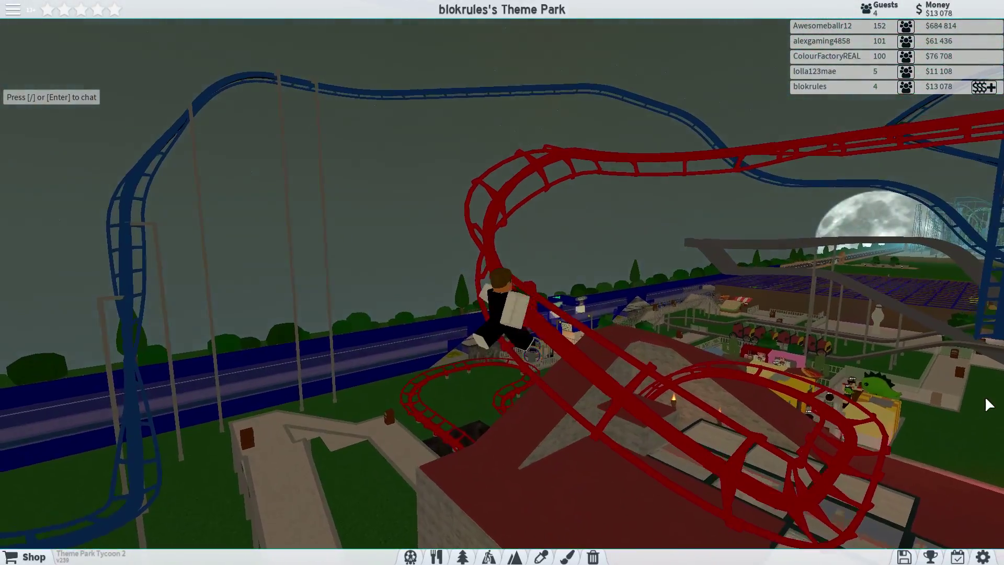
pyautogui.press('w')
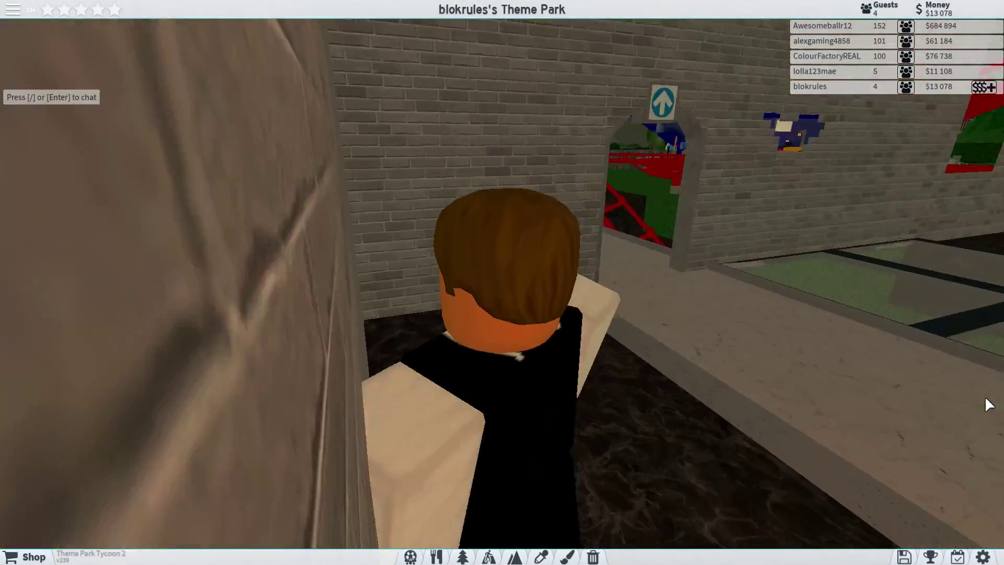
pyautogui.press('w')
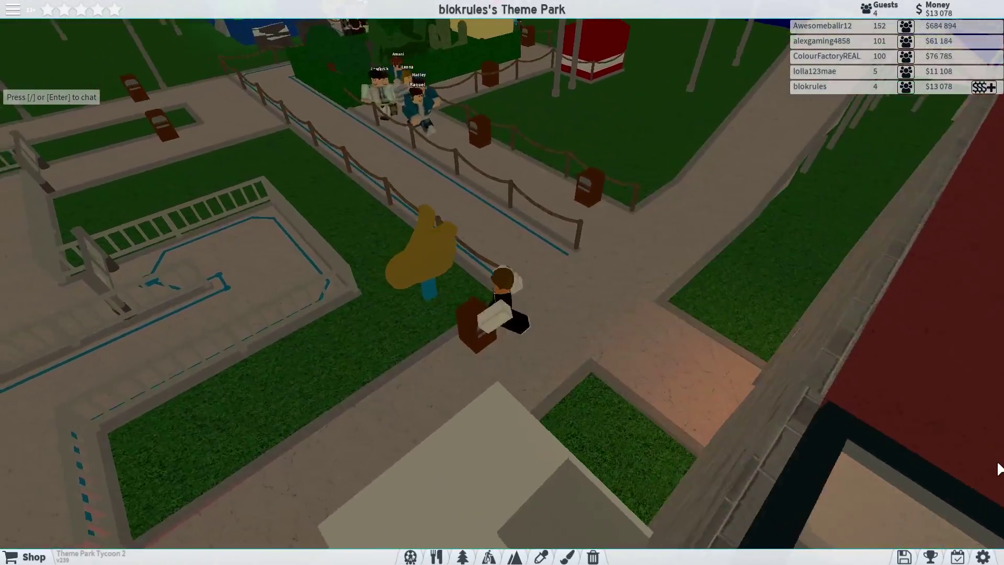
pyautogui.moveTo(1000, 469)
pyautogui.mouseDown()
pyautogui.moveTo(914, 421)
pyautogui.moveTo(885, 422)
pyautogui.mouseUp()
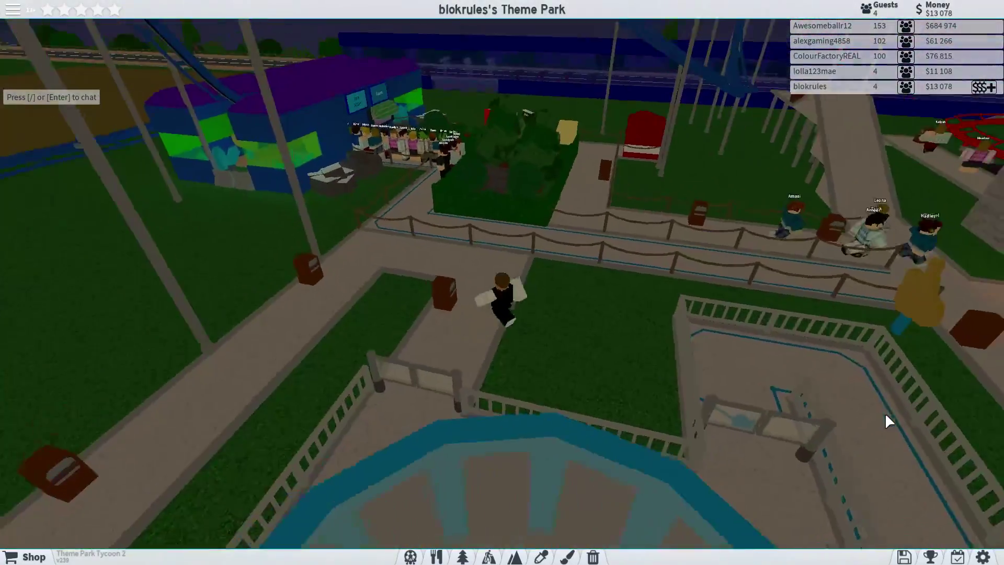
pyautogui.press('w')
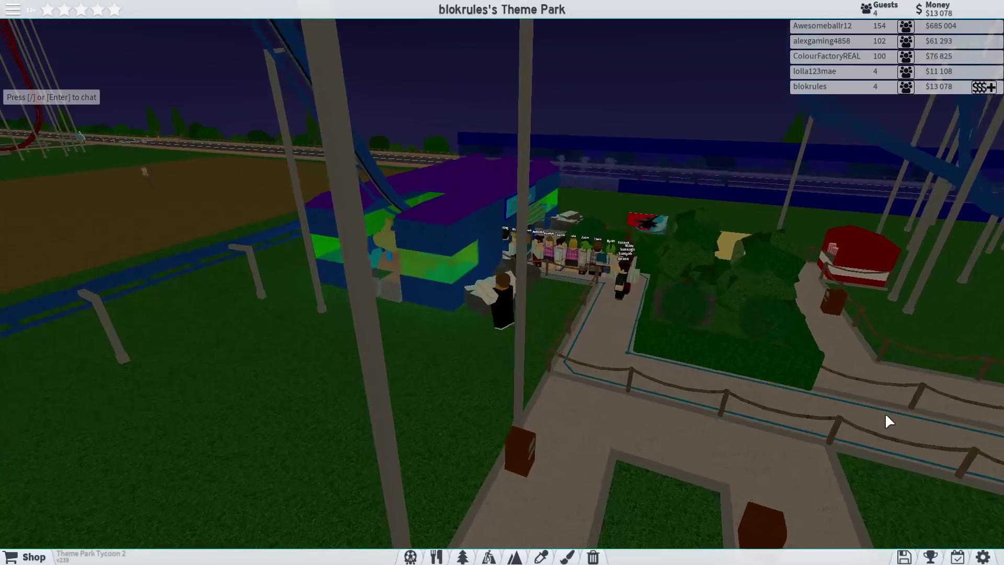
pyautogui.press('w')
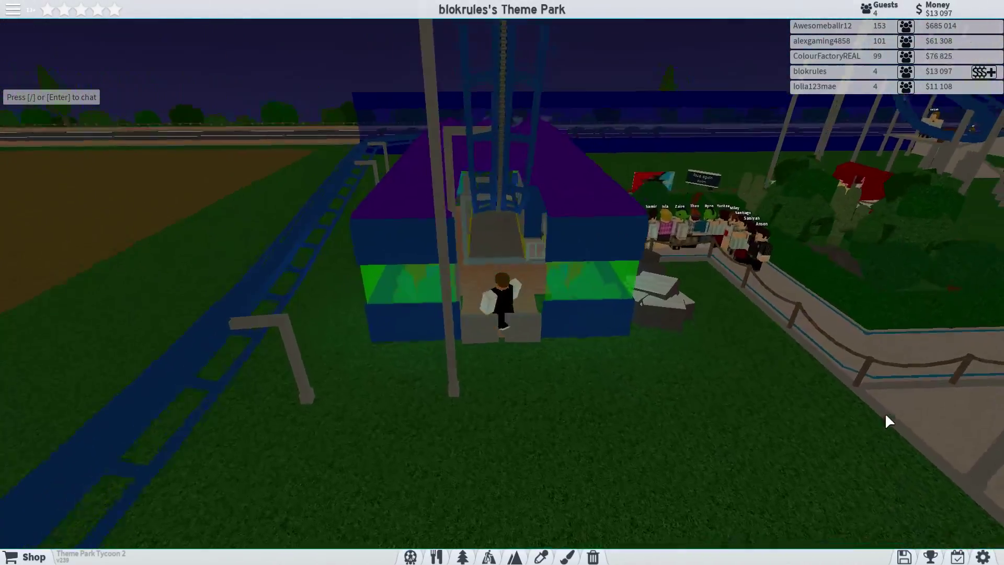
pyautogui.press('w')
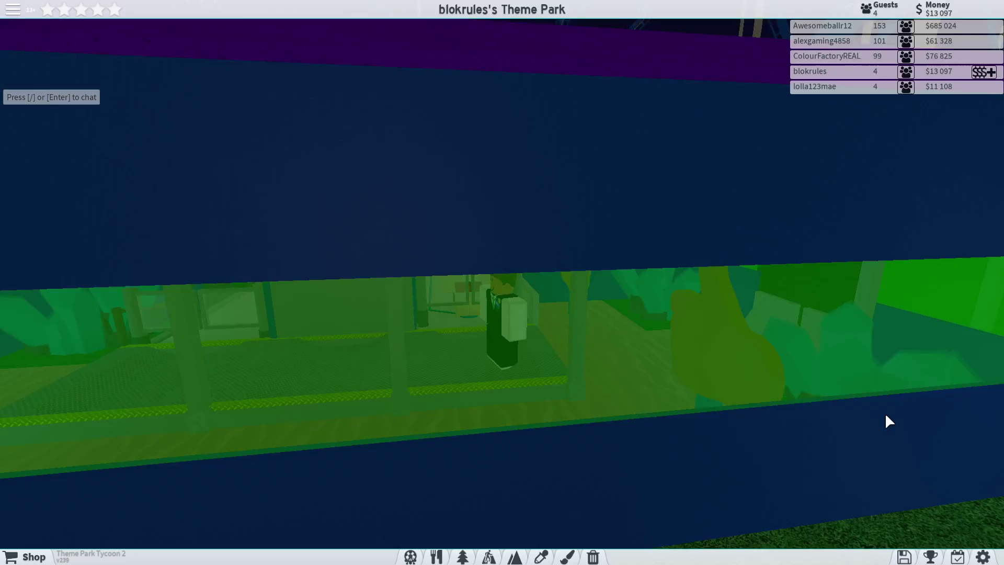
pyautogui.press('w')
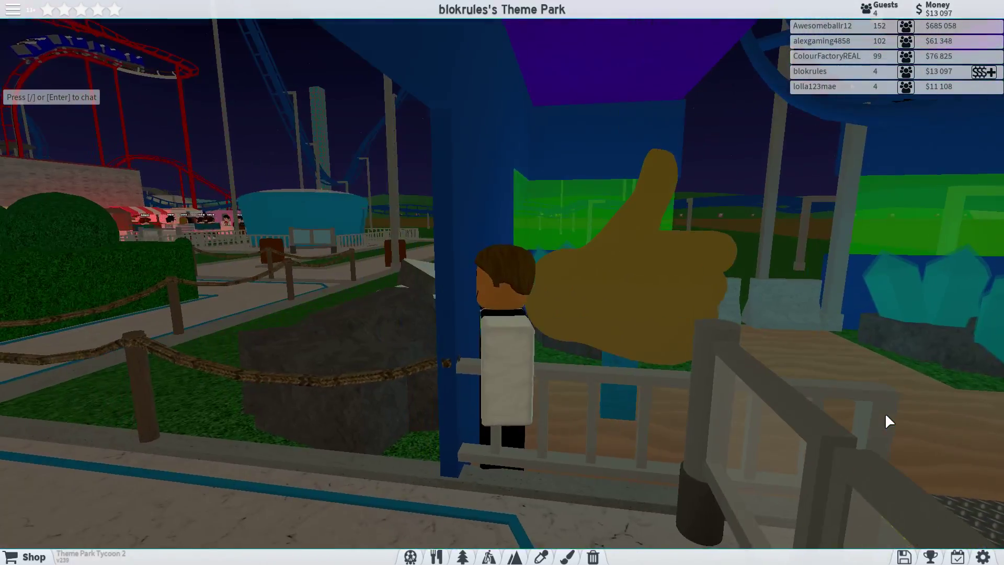
pyautogui.press('w')
pyautogui.scroll(-5, 884, 413)
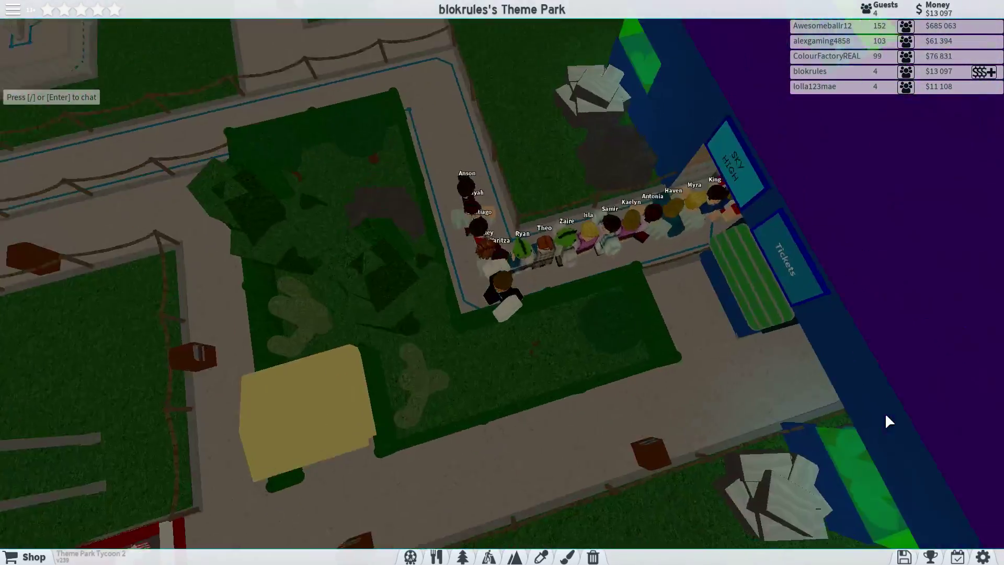
pyautogui.rightClick(884, 412)
pyautogui.scroll(4, 589, 351)
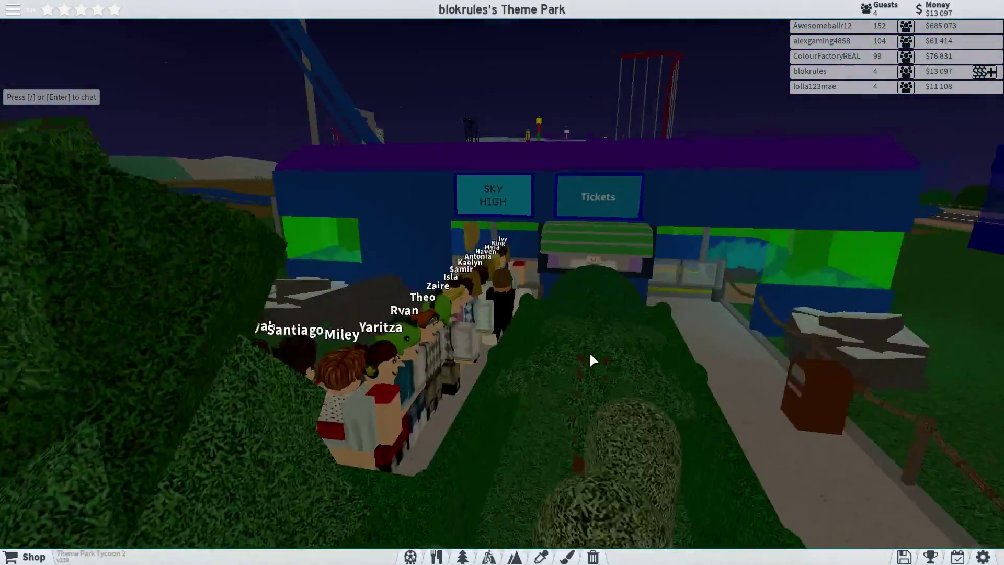
pyautogui.press('w')
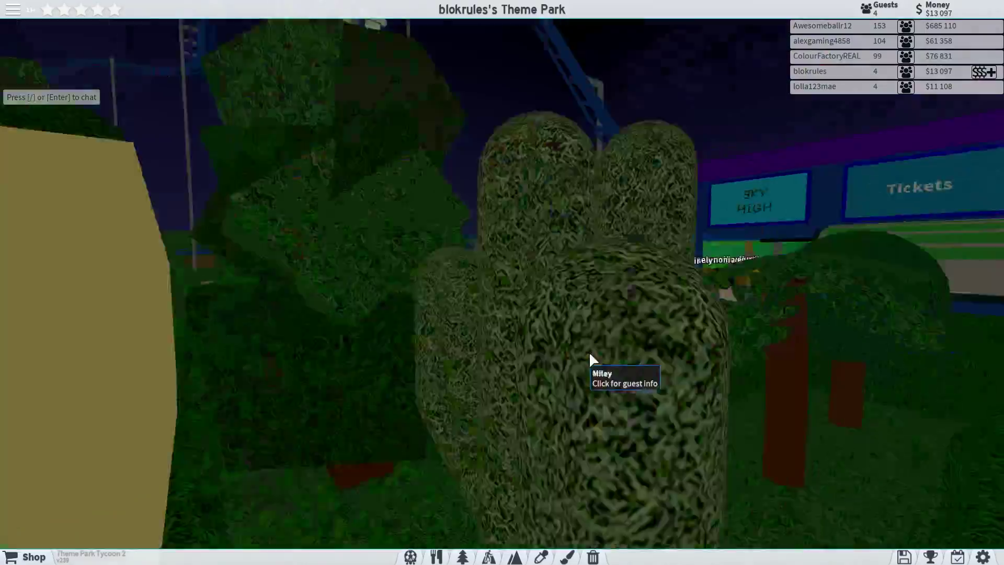
pyautogui.scroll(-5, 589, 352)
pyautogui.moveTo(589, 351); pyautogui.dragTo(591, 350)
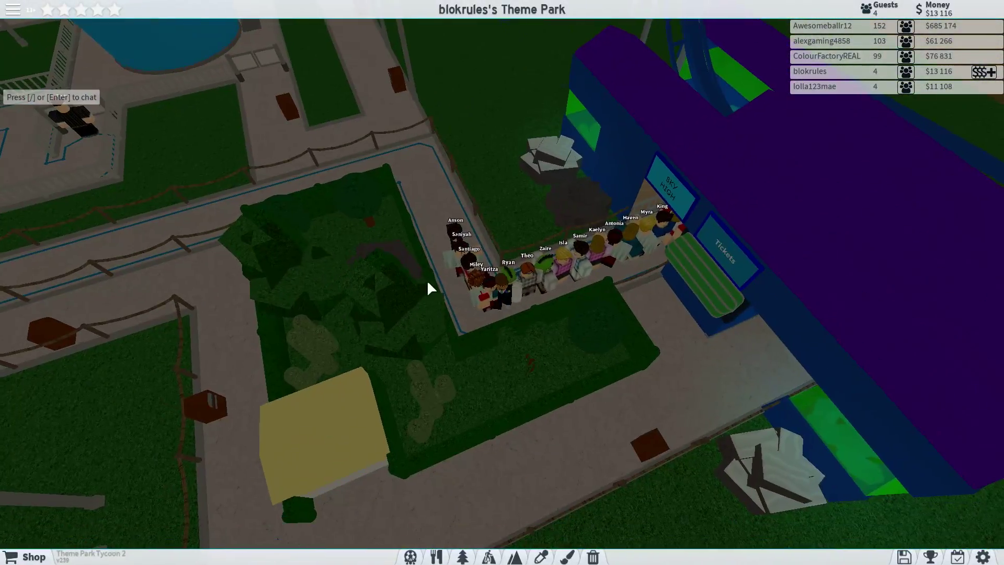
pyautogui.scroll(5, 434, 240)
pyautogui.moveTo(434, 240); pyautogui.dragTo(437, 243)
pyautogui.scroll(-4, 434, 239)
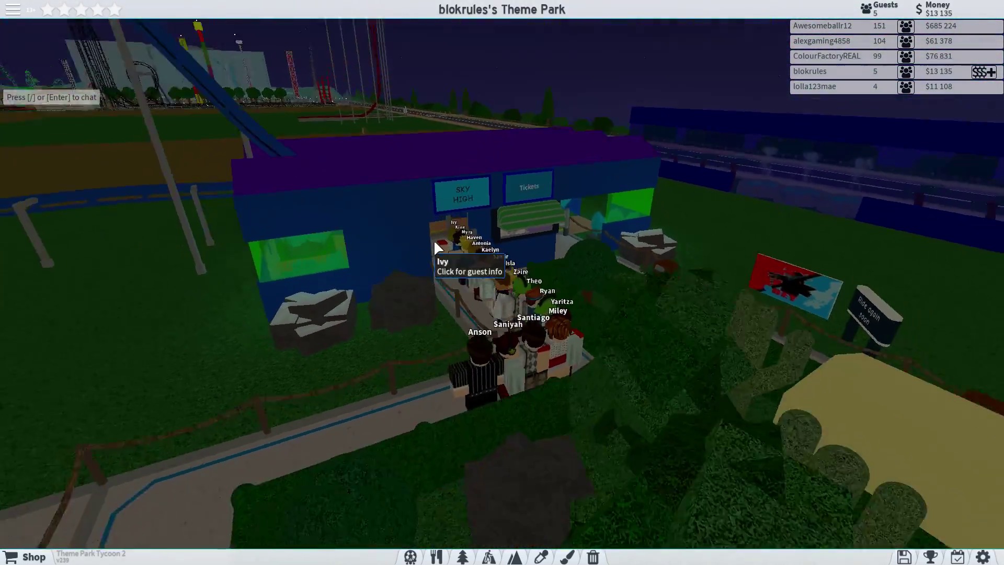
pyautogui.scroll(-3, 434, 239)
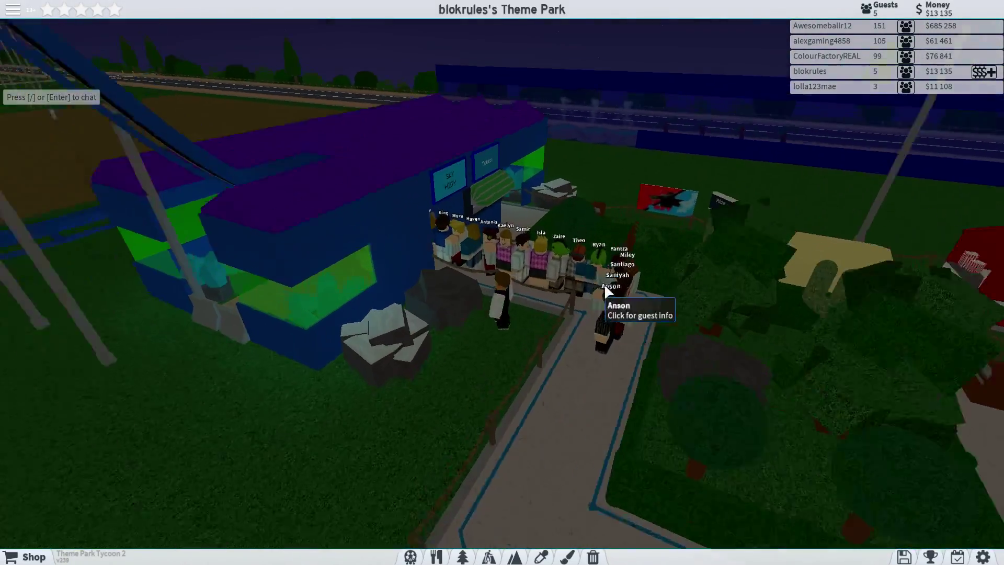
pyautogui.scroll(5, 604, 283)
pyautogui.moveTo(604, 284); pyautogui.dragTo(578, 223)
pyautogui.scroll(-1, 577, 222)
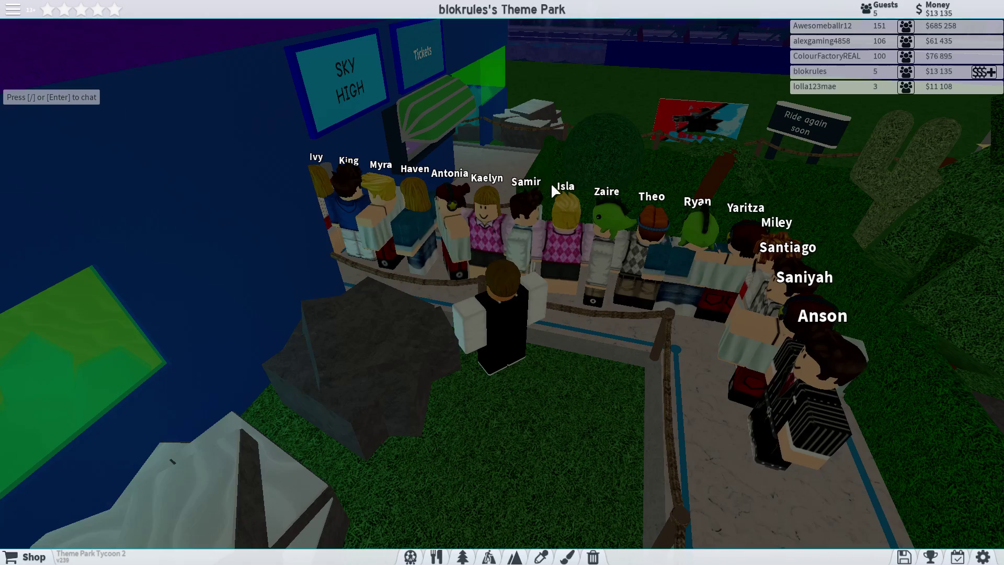
pyautogui.moveTo(675, 226); pyautogui.dragTo(672, 235)
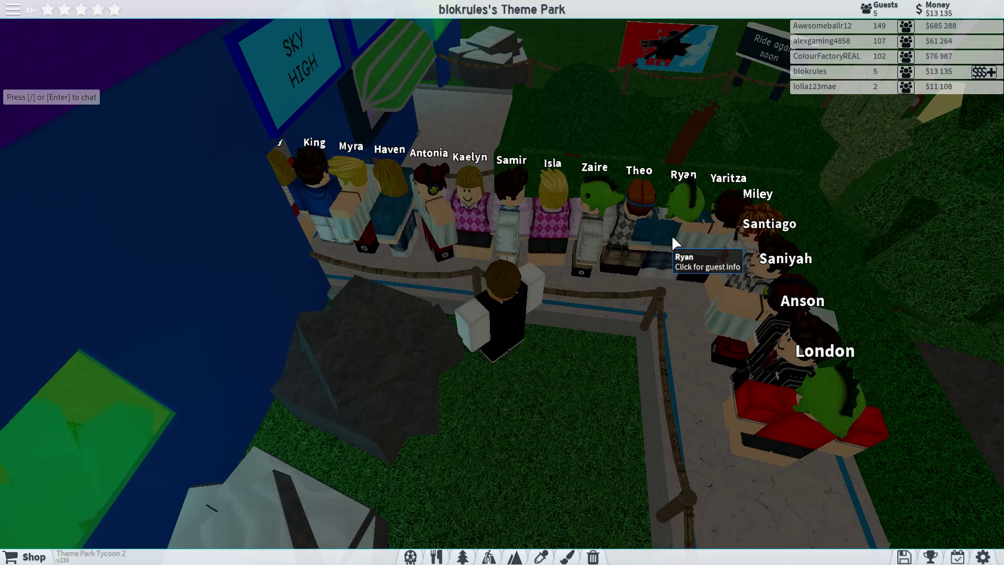
pyautogui.moveTo(671, 235); pyautogui.dragTo(671, 235)
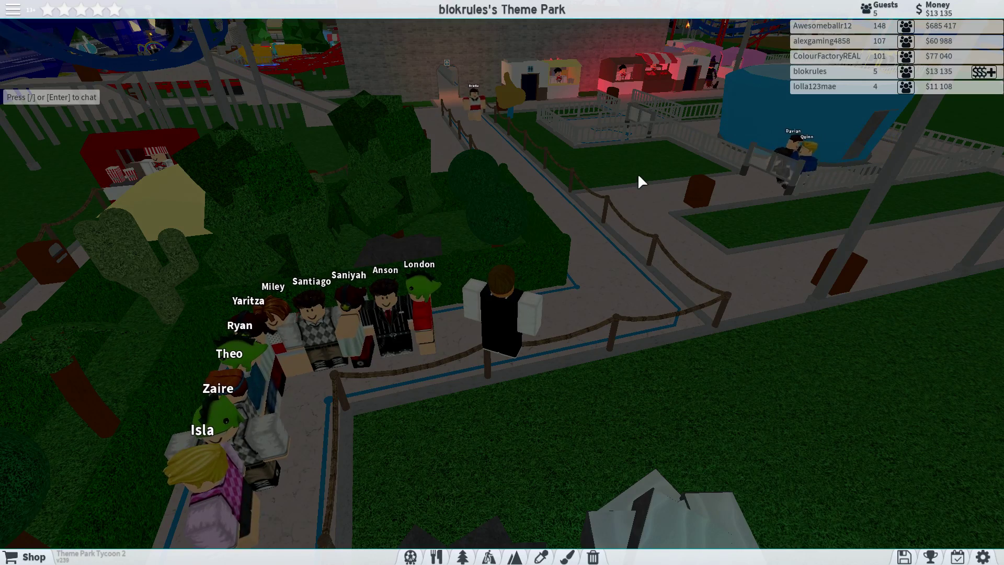
pyautogui.scroll(3, 638, 174)
pyautogui.scroll(2, 638, 173)
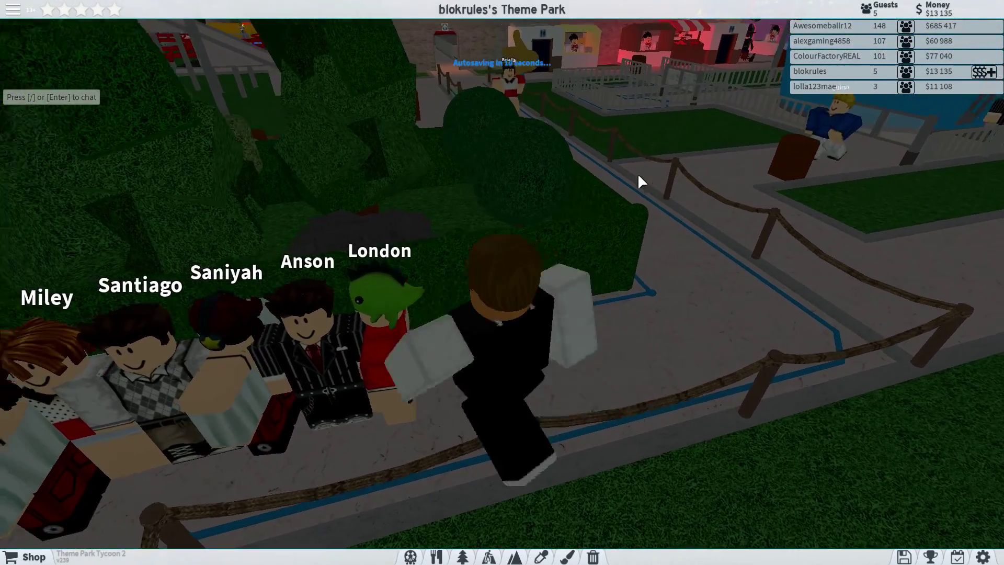
pyautogui.moveTo(637, 173); pyautogui.dragTo(638, 173)
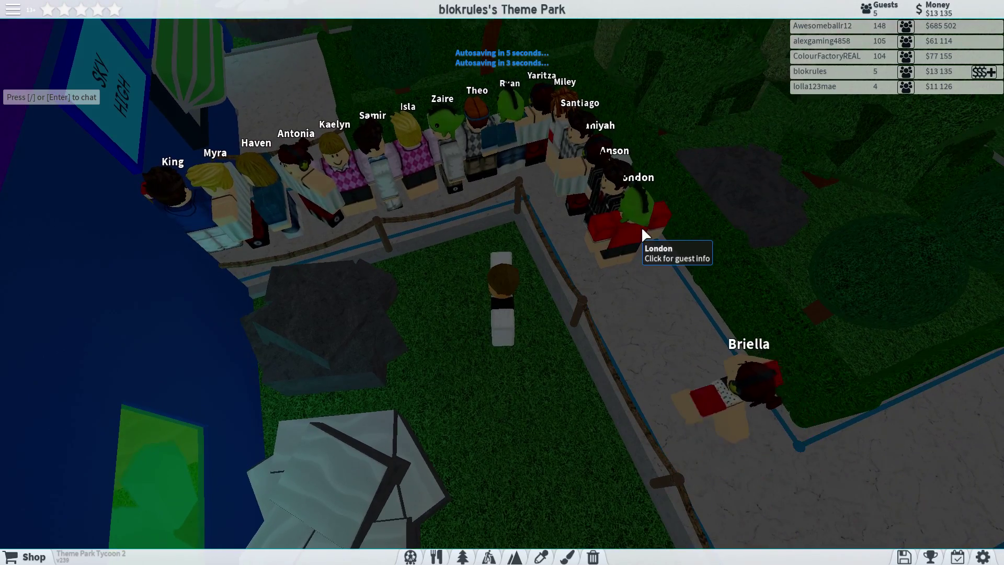
pyautogui.moveTo(641, 227); pyautogui.dragTo(576, 252)
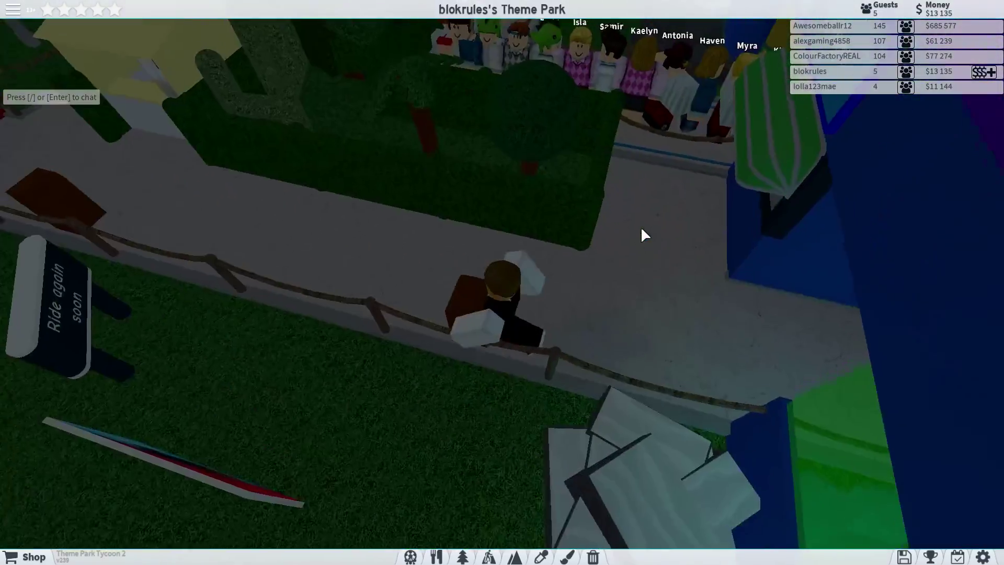
pyautogui.scroll(2, 525, 250)
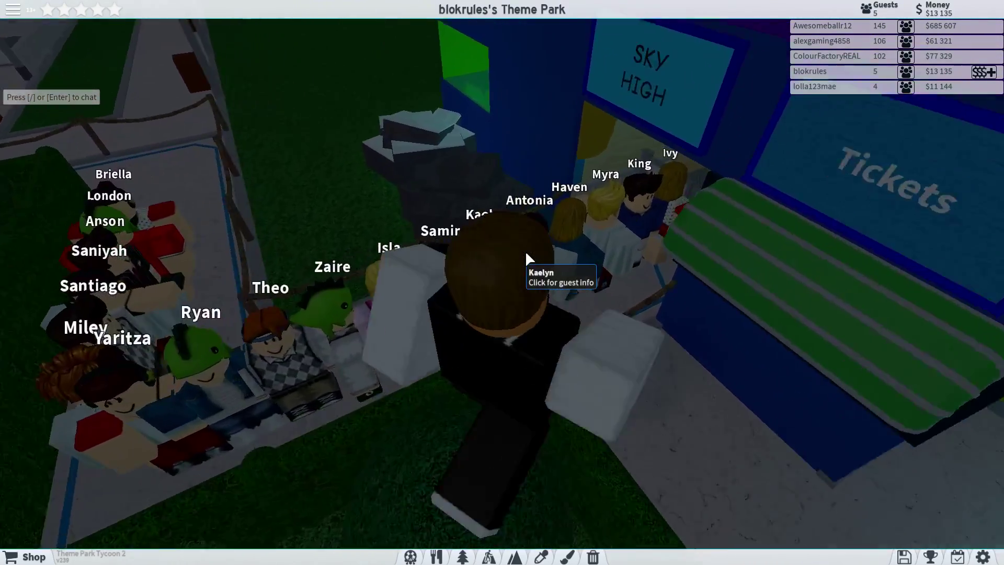
pyautogui.scroll(-5, 524, 250)
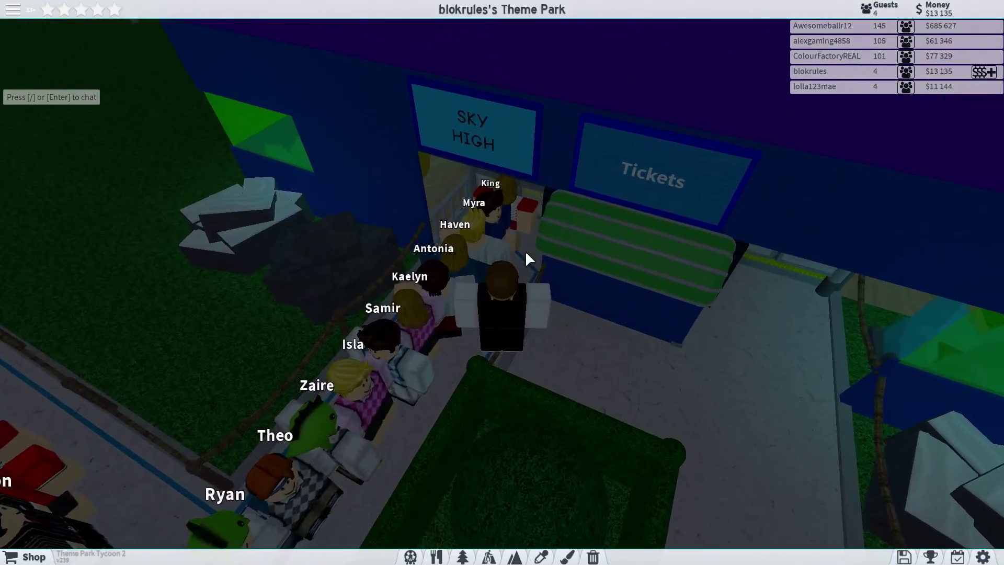
pyautogui.scroll(5, 525, 250)
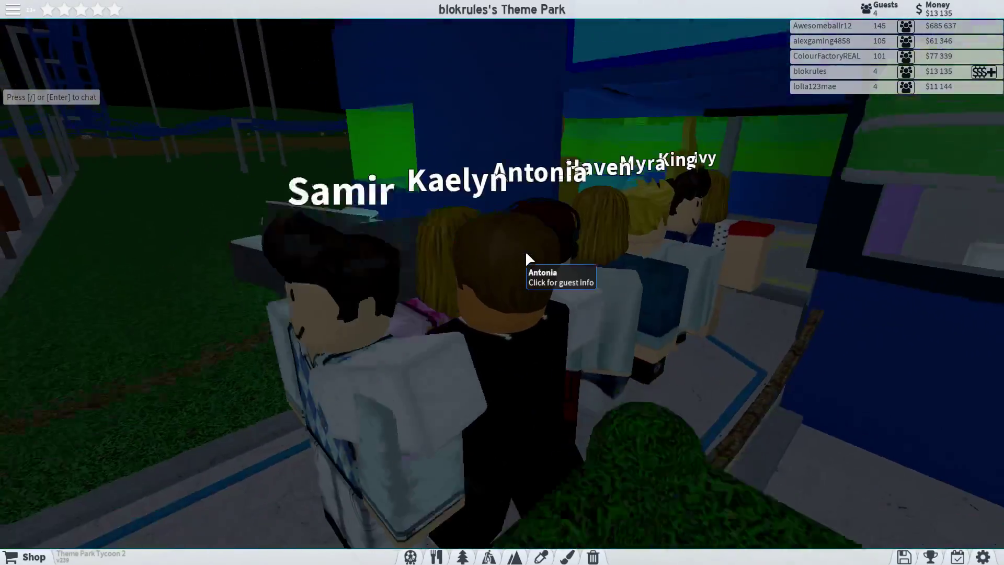
pyautogui.scroll(-5, 525, 250)
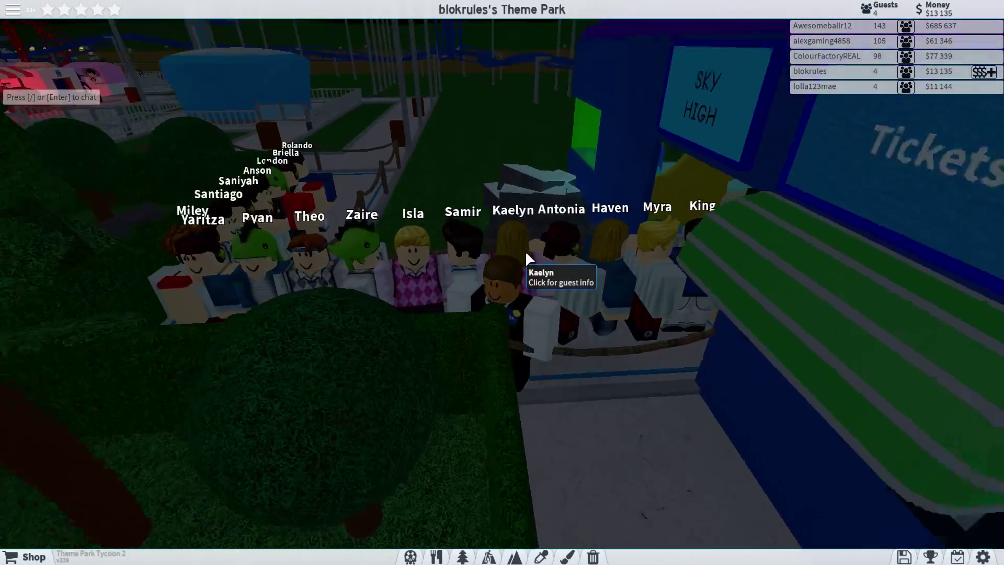
pyautogui.scroll(-3, 524, 250)
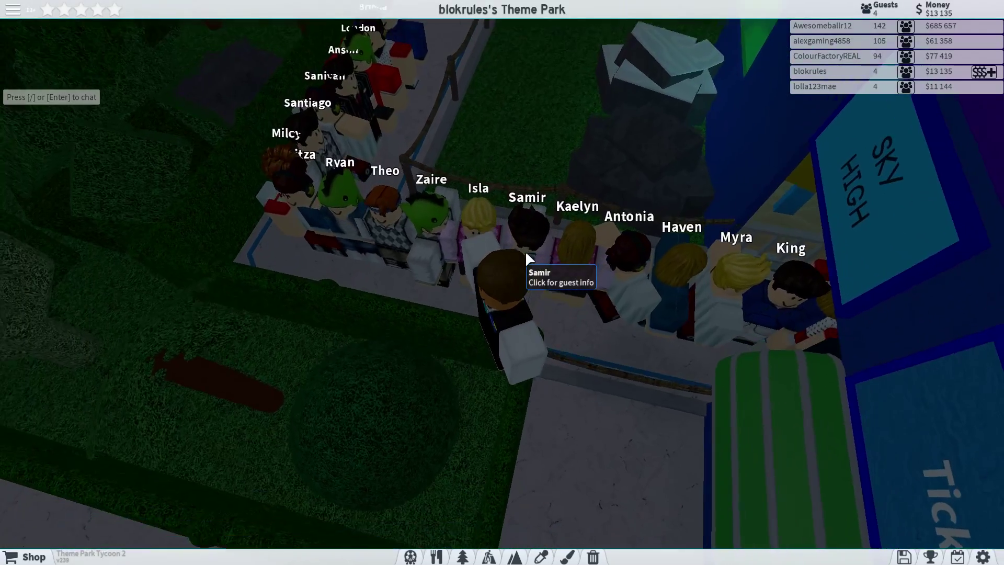
pyautogui.press('s')
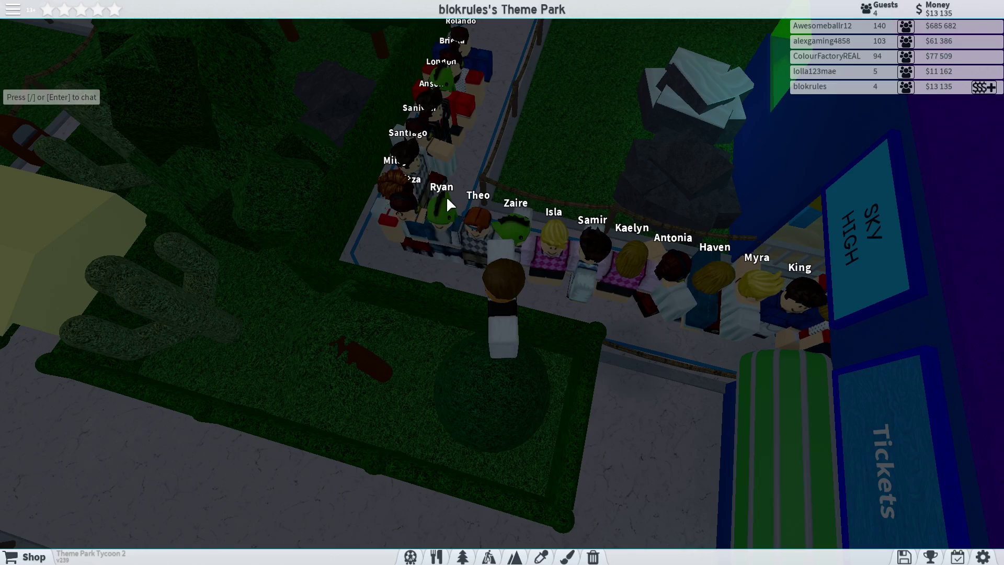
pyautogui.scroll(5, 446, 196)
pyautogui.scroll(3, 446, 196)
pyautogui.scroll(-5, 446, 196)
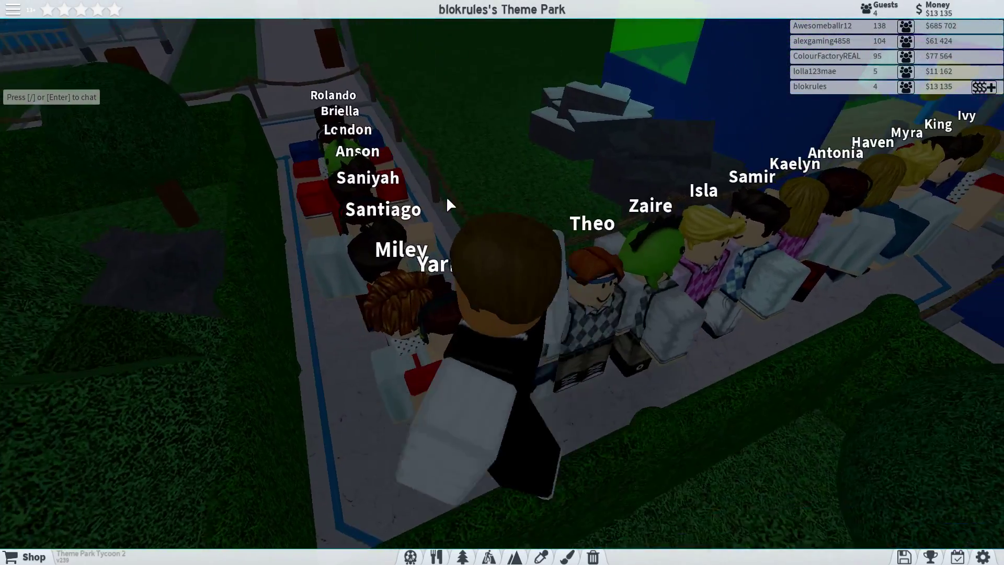
pyautogui.press('w')
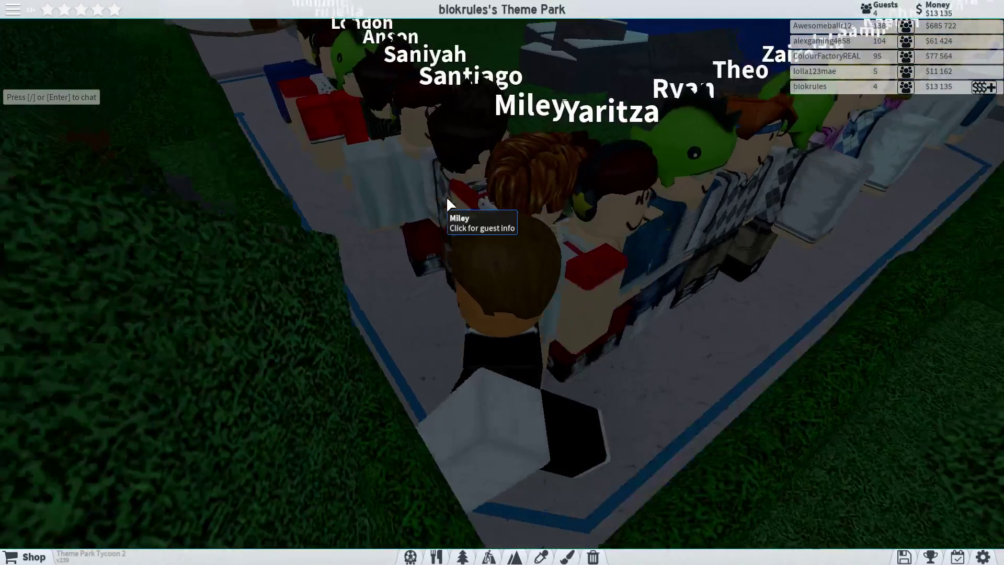
pyautogui.press('w')
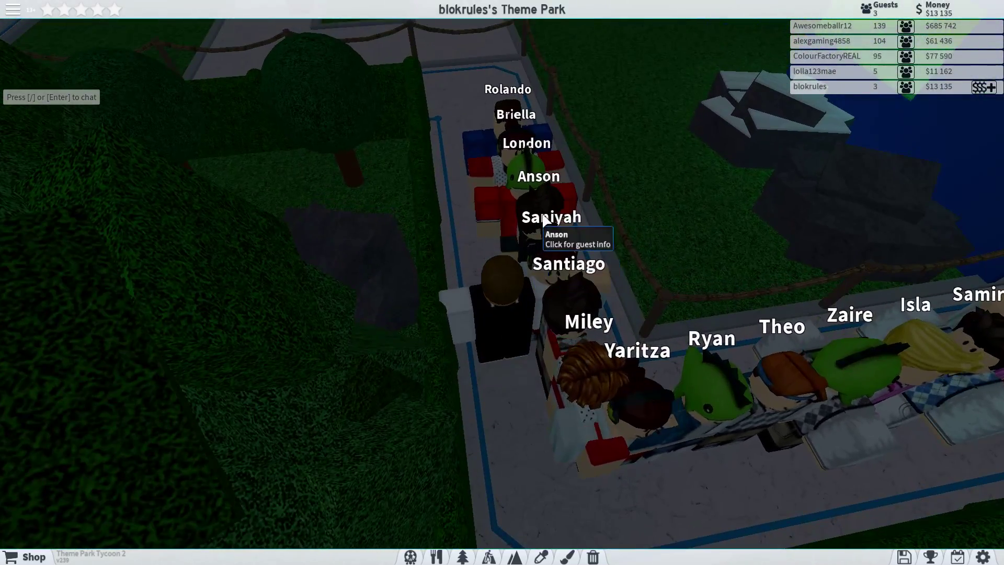
pyautogui.scroll(1, 566, 227)
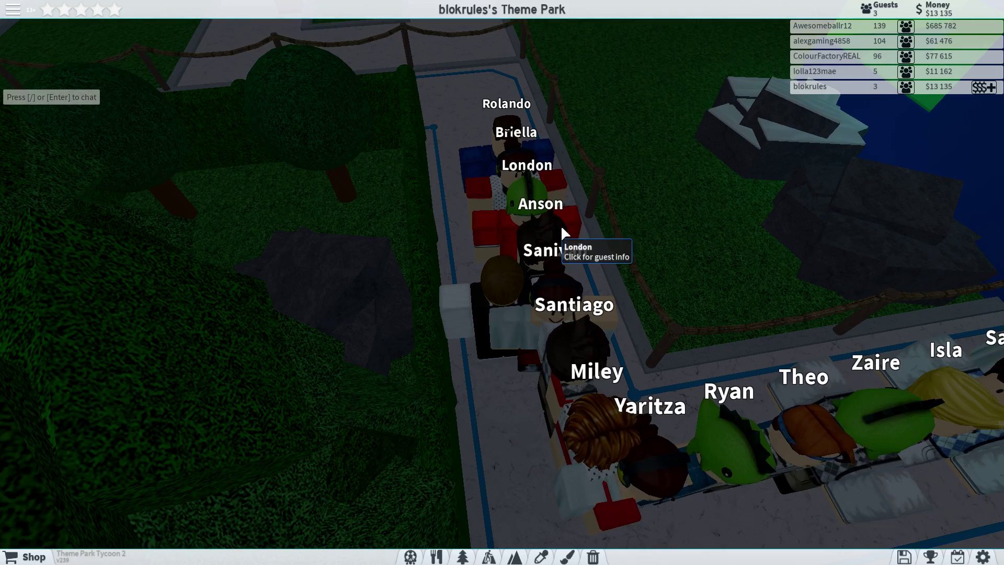
pyautogui.press('Left')
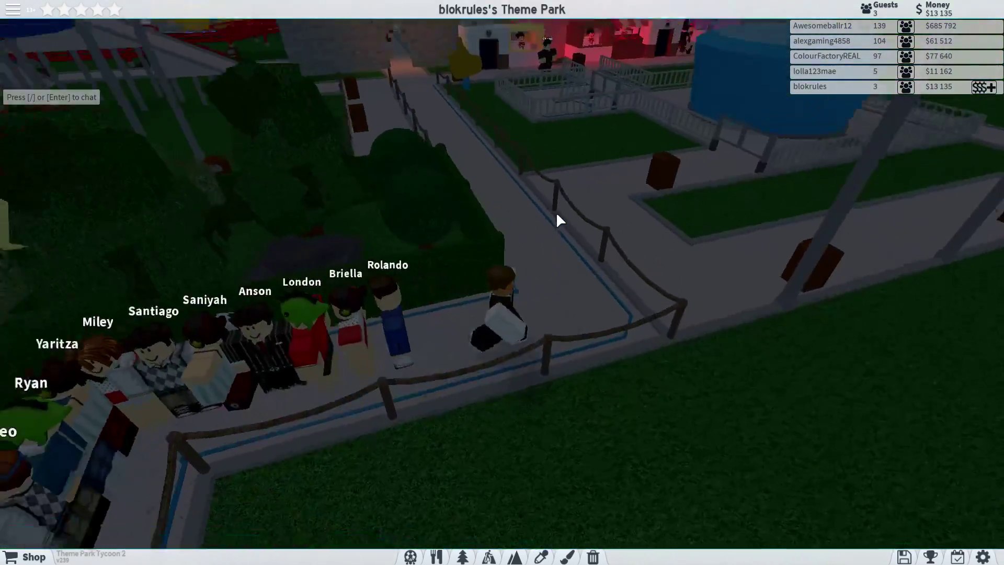
pyautogui.scroll(-5, 556, 212)
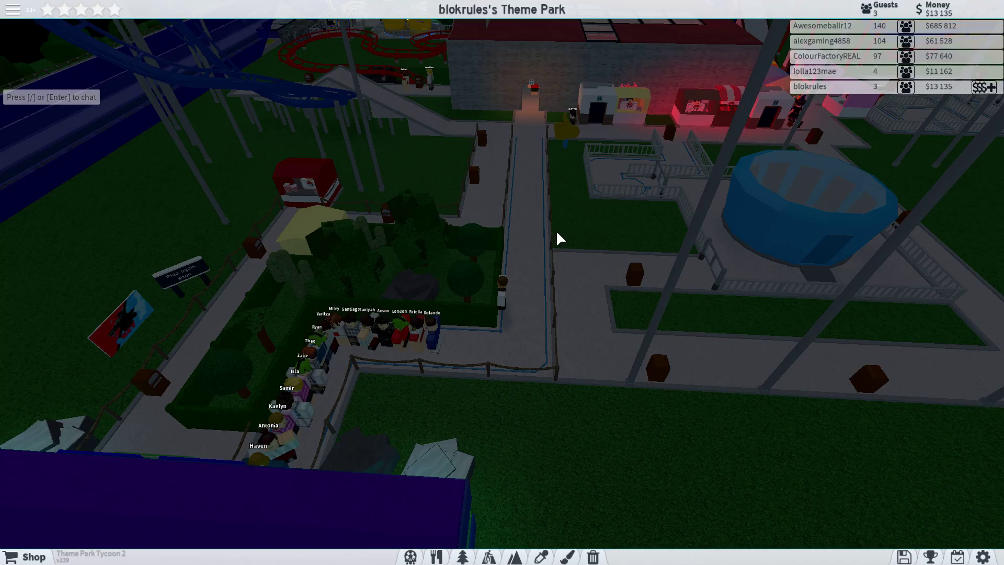
pyautogui.rightClick(556, 230)
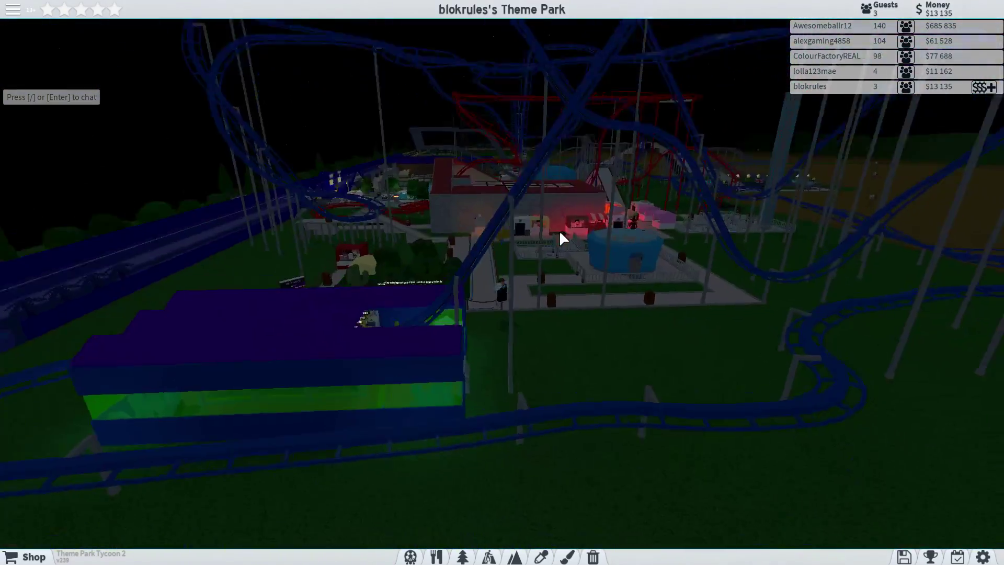
pyautogui.scroll(-5, 559, 230)
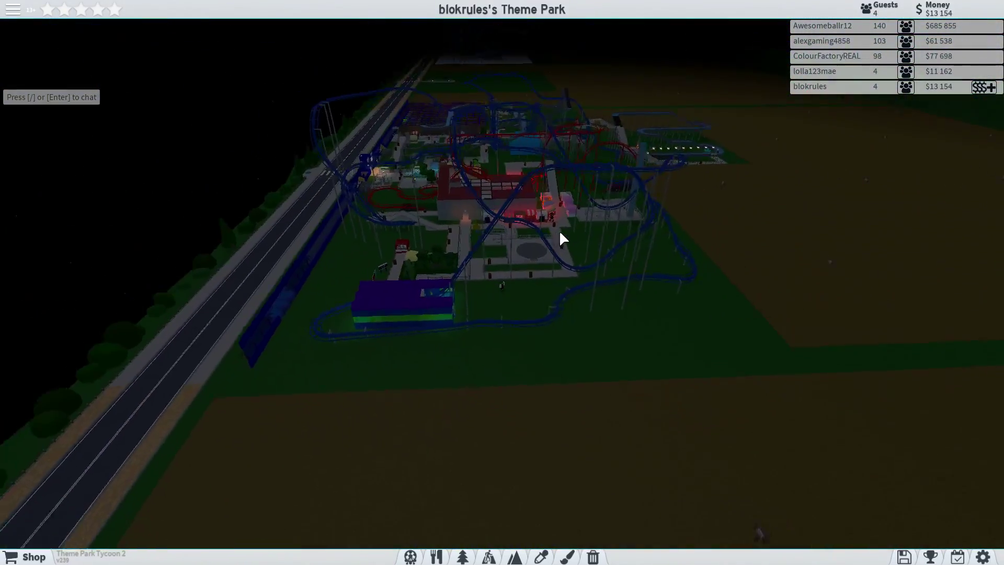
pyautogui.scroll(5, 559, 230)
pyautogui.scroll(5, 559, 230)
pyautogui.scroll(3, 559, 230)
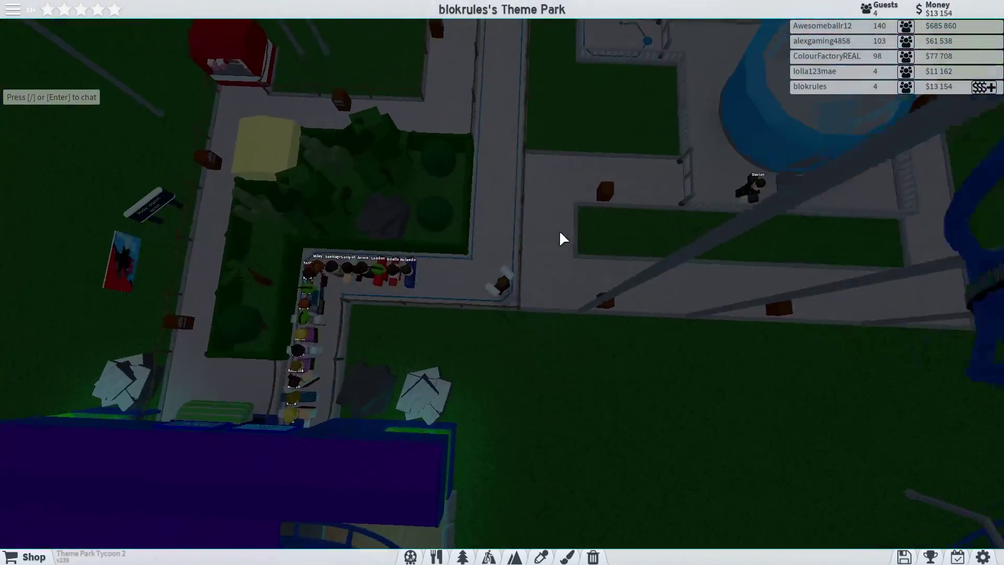
pyautogui.rightClick(558, 230)
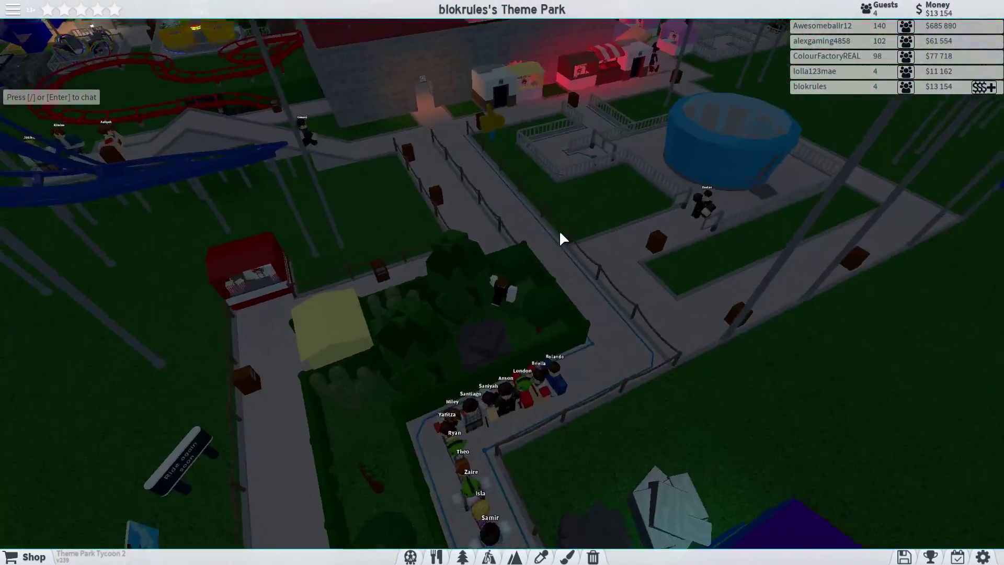
pyautogui.moveTo(559, 230); pyautogui.dragTo(559, 230)
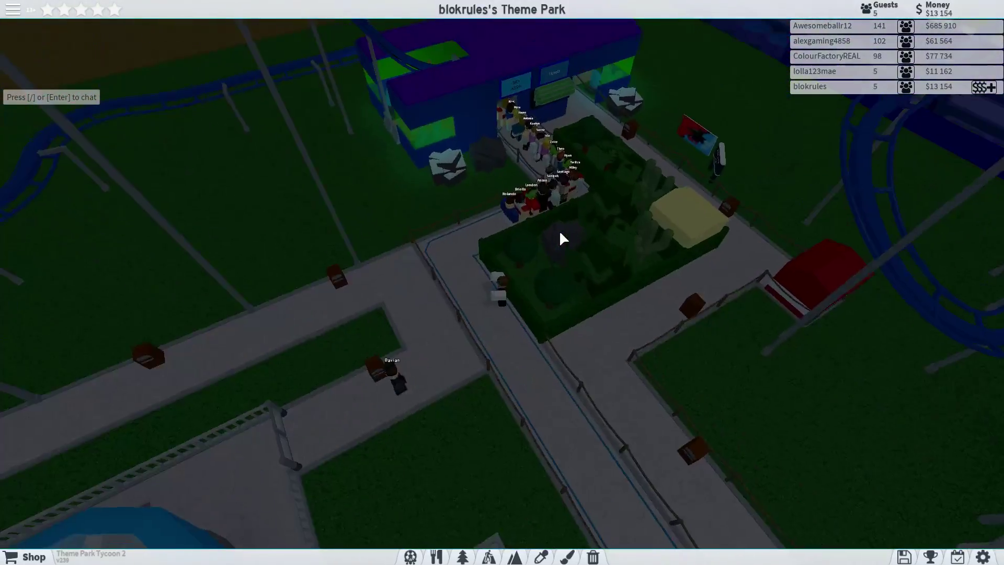
pyautogui.click(987, 396)
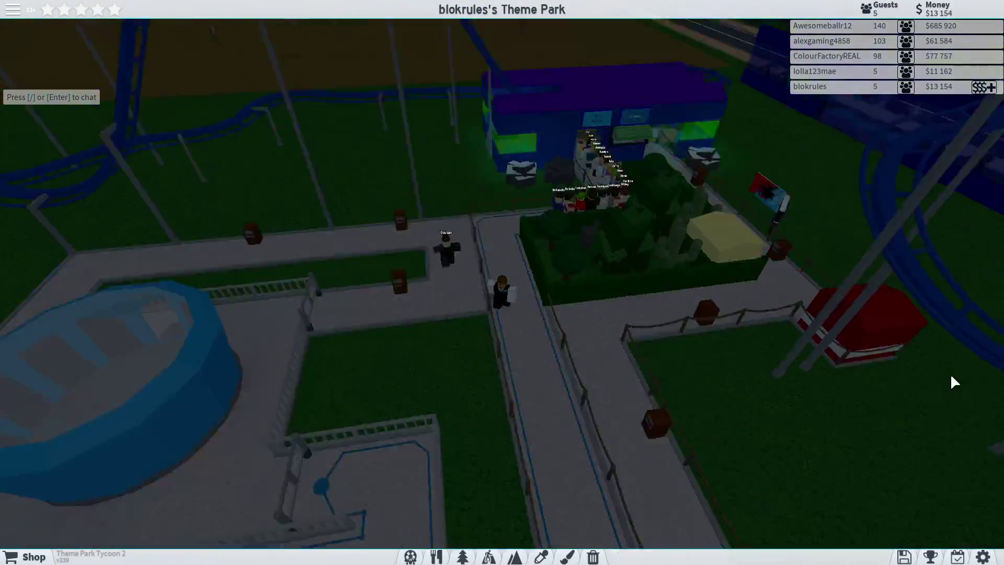
pyautogui.scroll(-5, 950, 373)
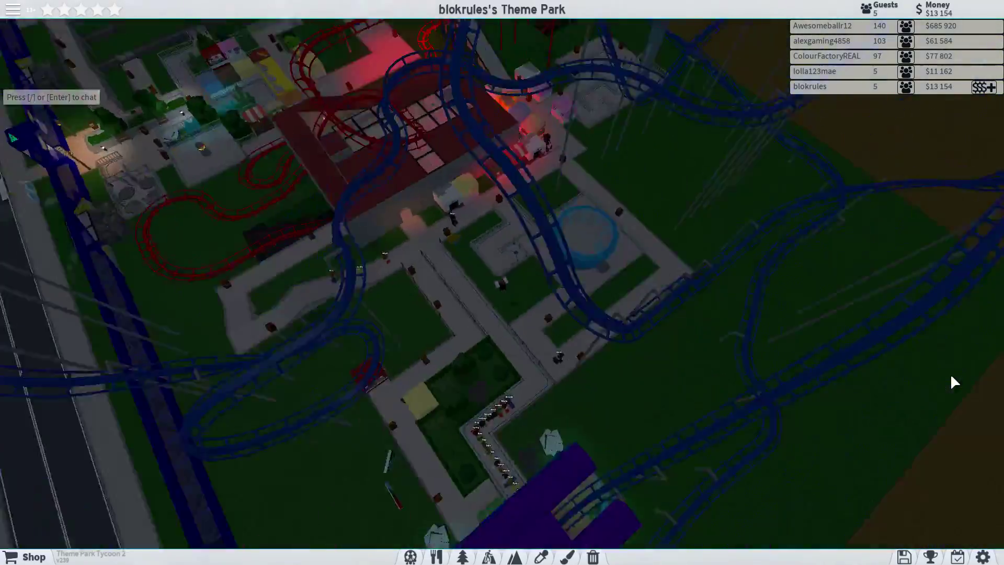
pyautogui.press('Left')
pyautogui.press('Left')
pyautogui.press('Left')
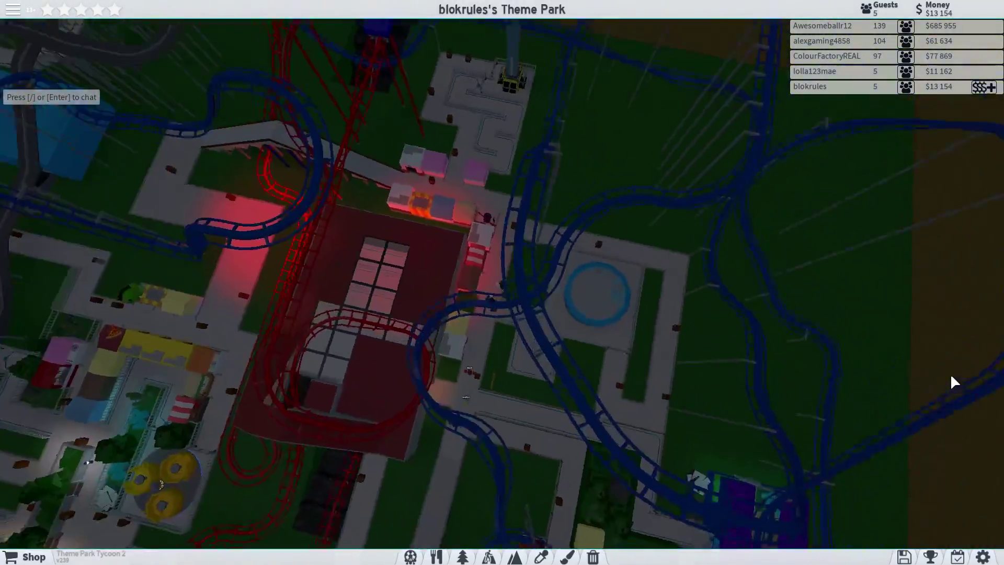
pyautogui.scroll(4, 949, 373)
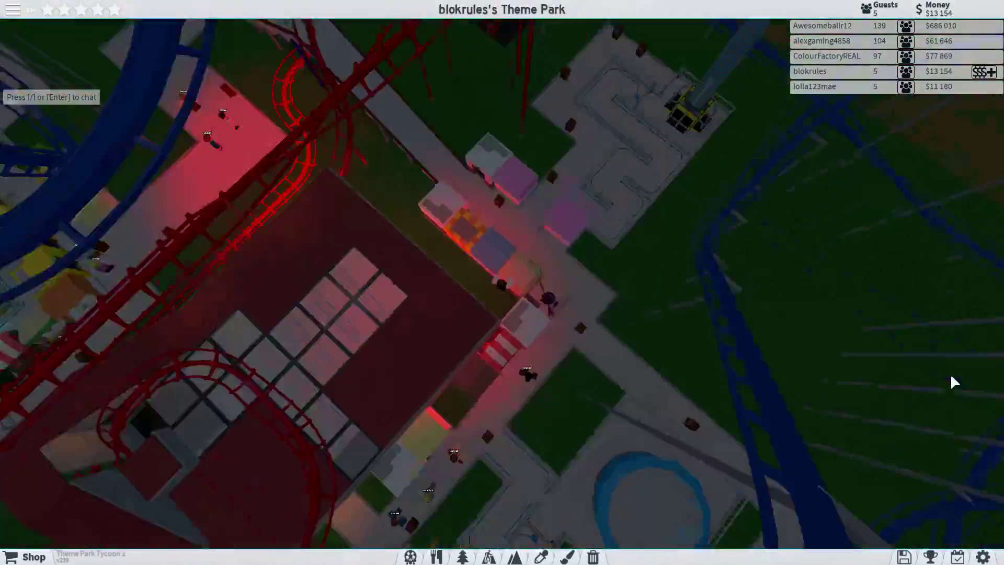
pyautogui.scroll(5, 950, 374)
pyautogui.press('Left')
pyautogui.press('Left')
pyautogui.press('Left')
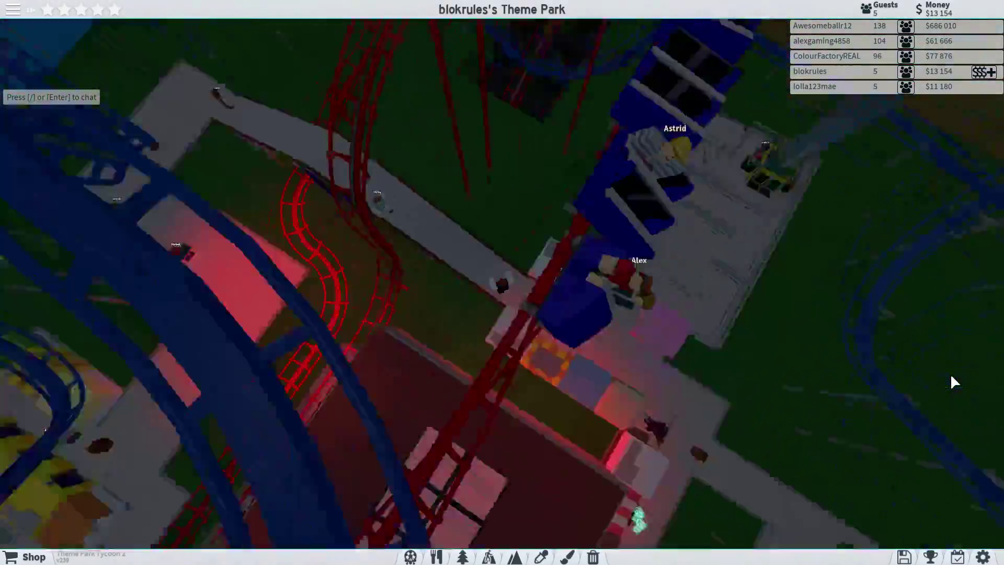
pyautogui.scroll(-4, 950, 374)
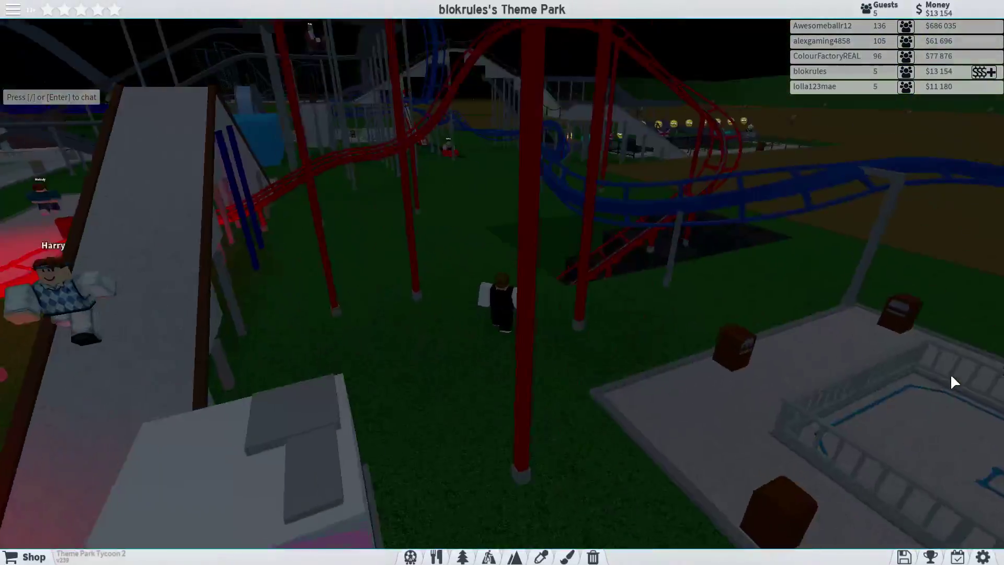
pyautogui.scroll(5, 950, 373)
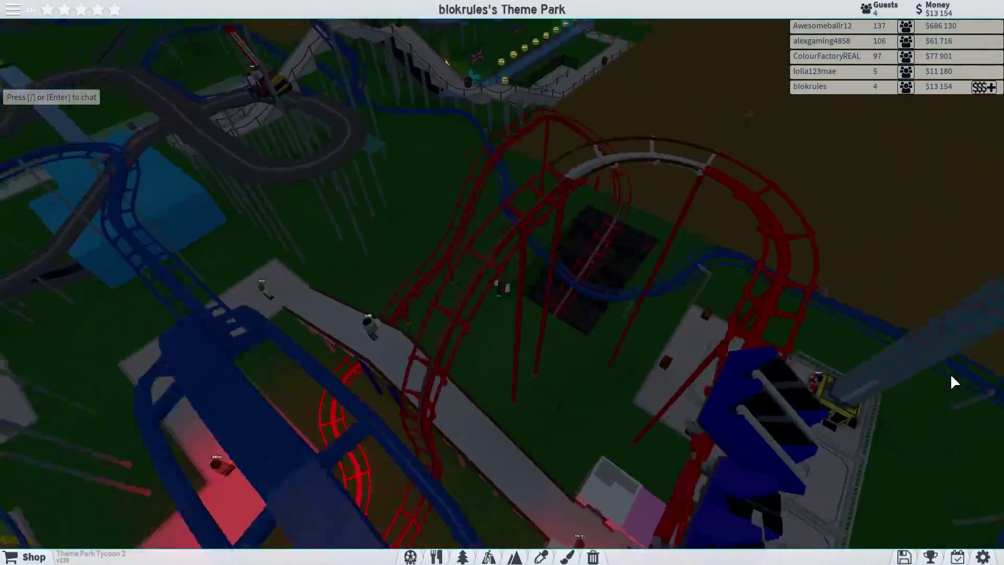
pyautogui.scroll(-5, 950, 374)
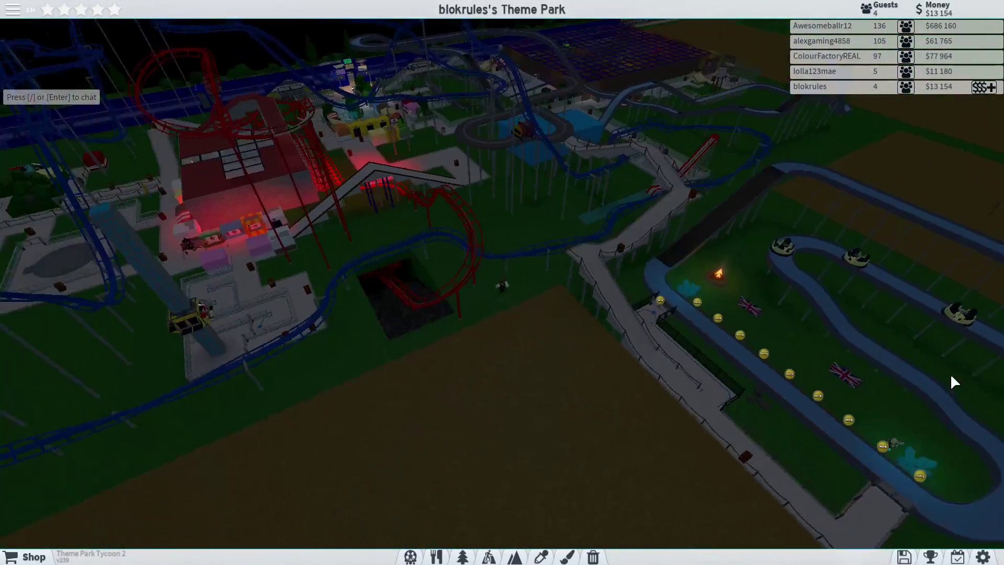
pyautogui.scroll(-8, 950, 373)
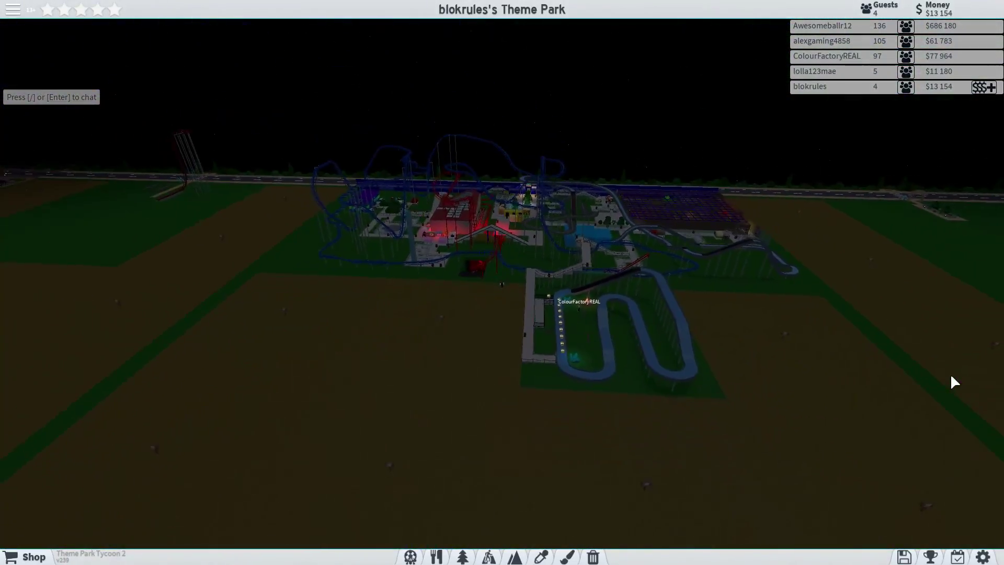
pyautogui.scroll(3, 828, 359)
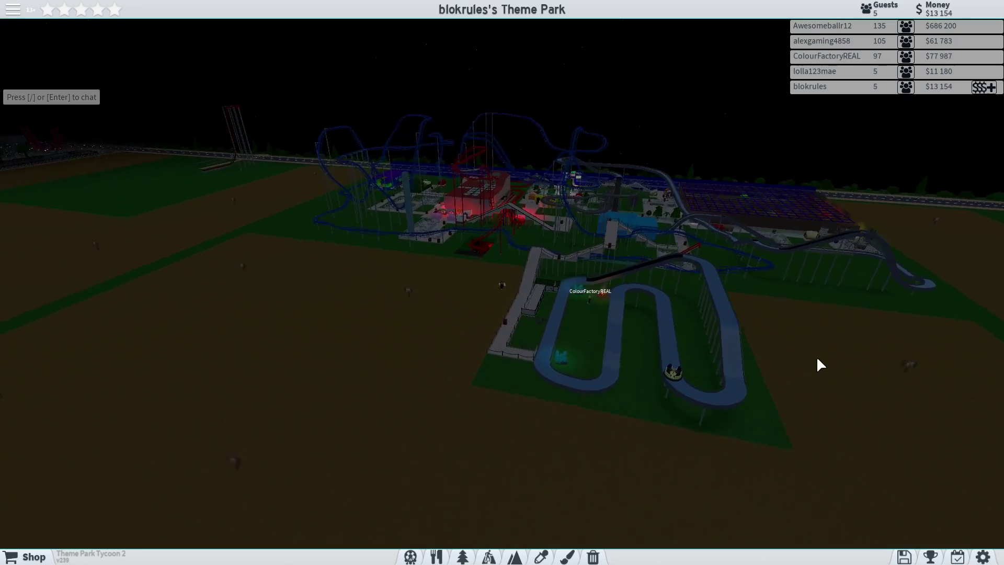
pyautogui.scroll(5, 817, 356)
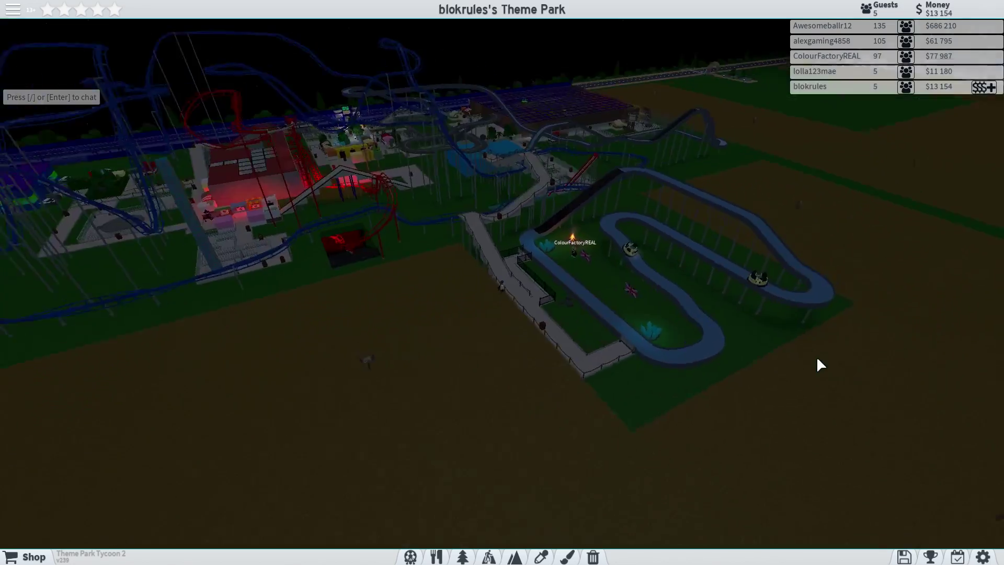
pyautogui.scroll(4, 817, 357)
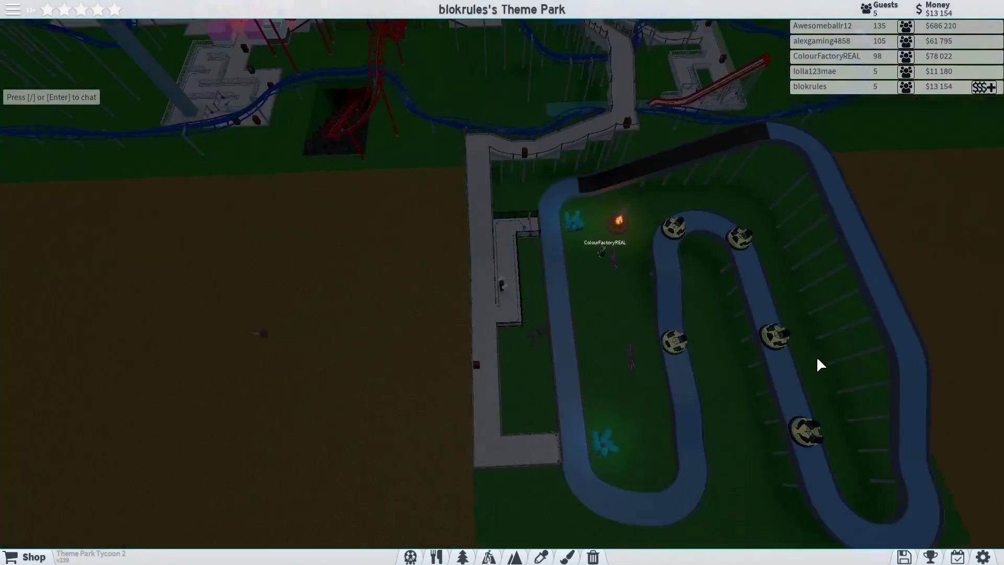
pyautogui.scroll(3, 816, 357)
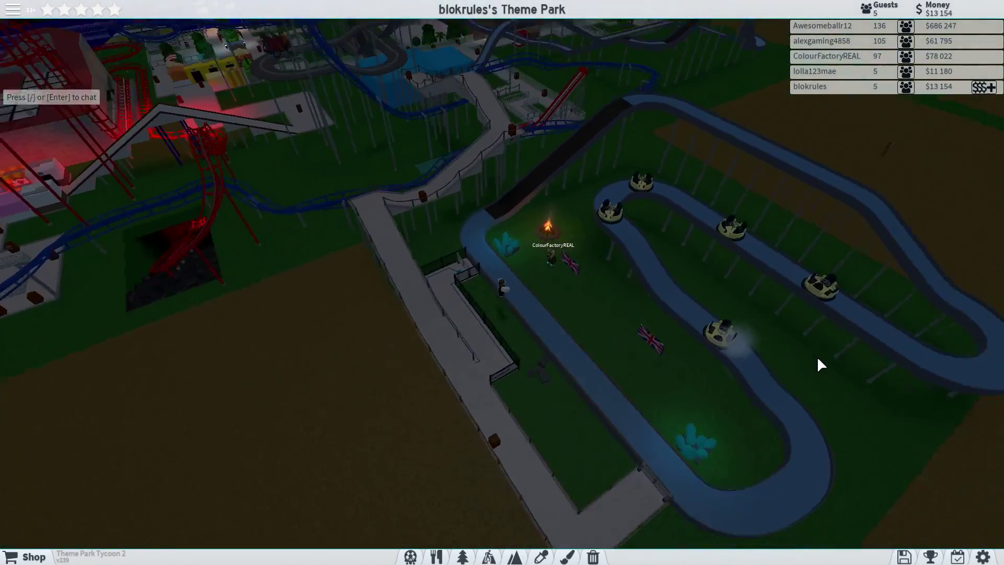
pyautogui.scroll(4, 816, 356)
pyautogui.scroll(3, 816, 357)
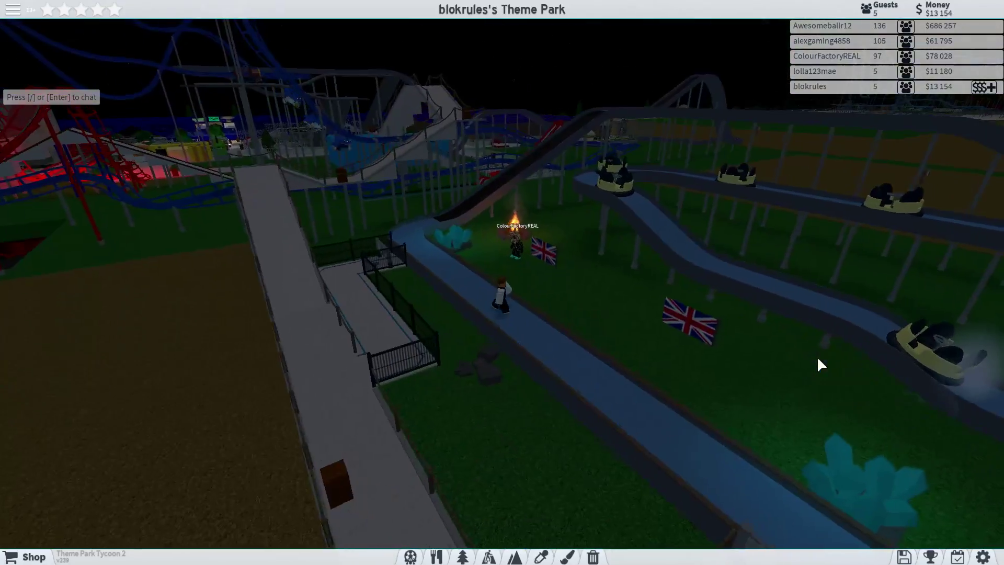
pyautogui.rightClick(817, 356)
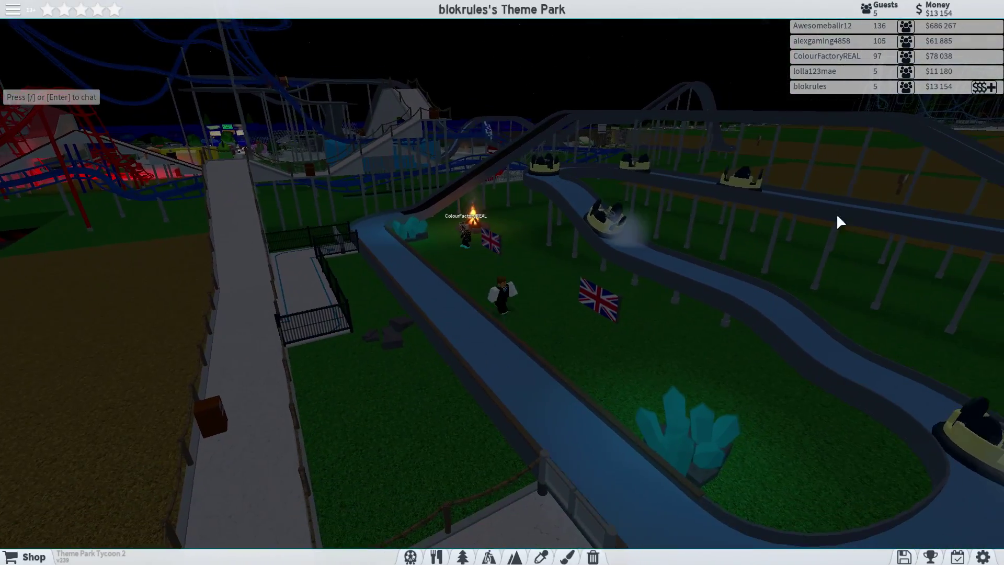
pyautogui.moveTo(689, 411); pyautogui.dragTo(496, 337)
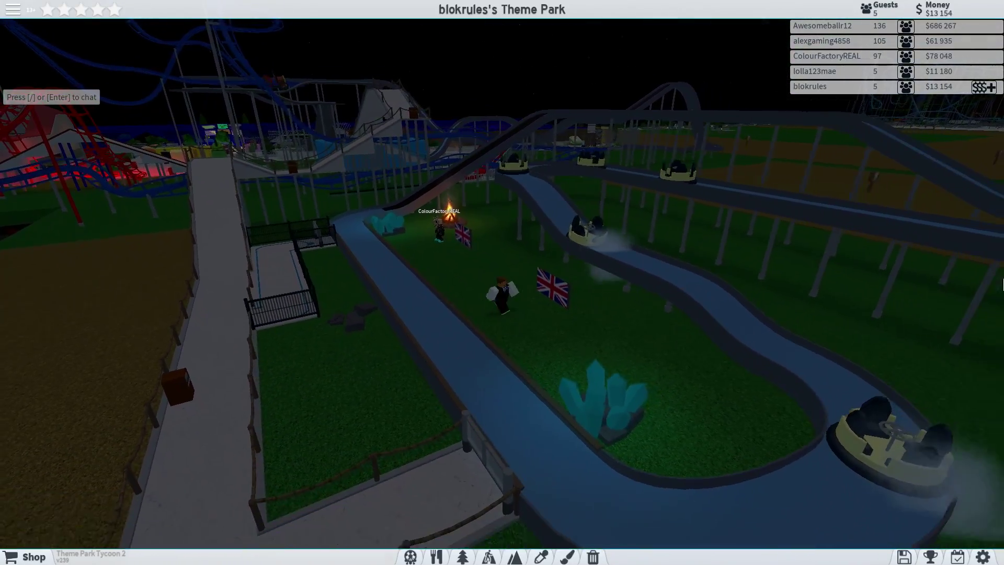
pyautogui.click(471, 342)
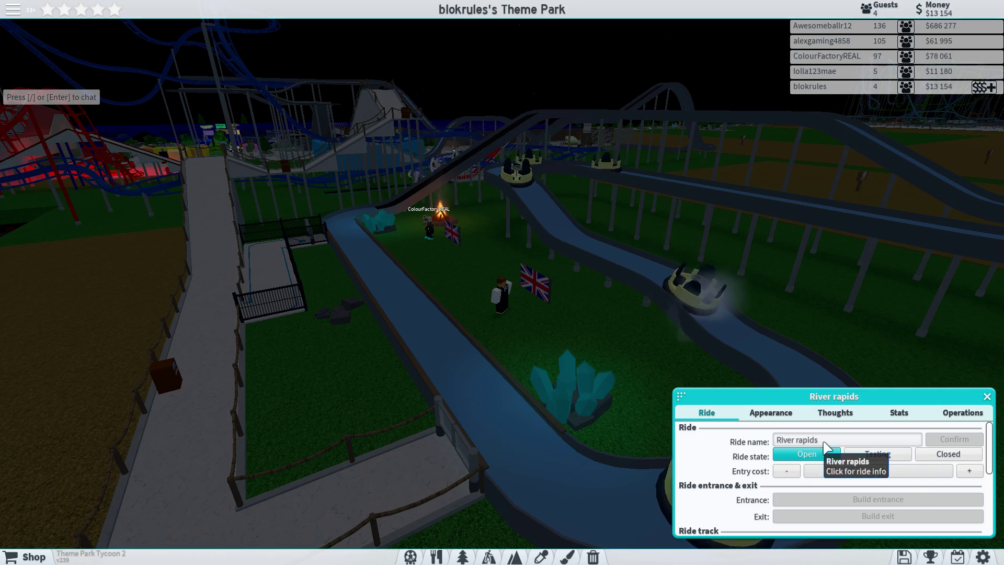
pyautogui.moveTo(549, 353); pyautogui.dragTo(706, 338)
pyautogui.click(987, 397)
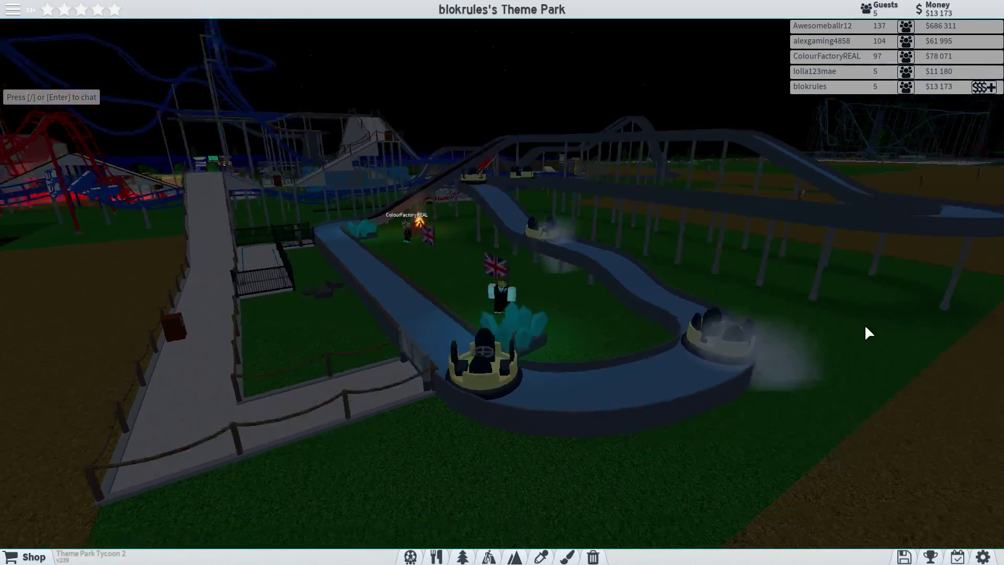
pyautogui.scroll(2, 864, 324)
pyautogui.scroll(2, 865, 324)
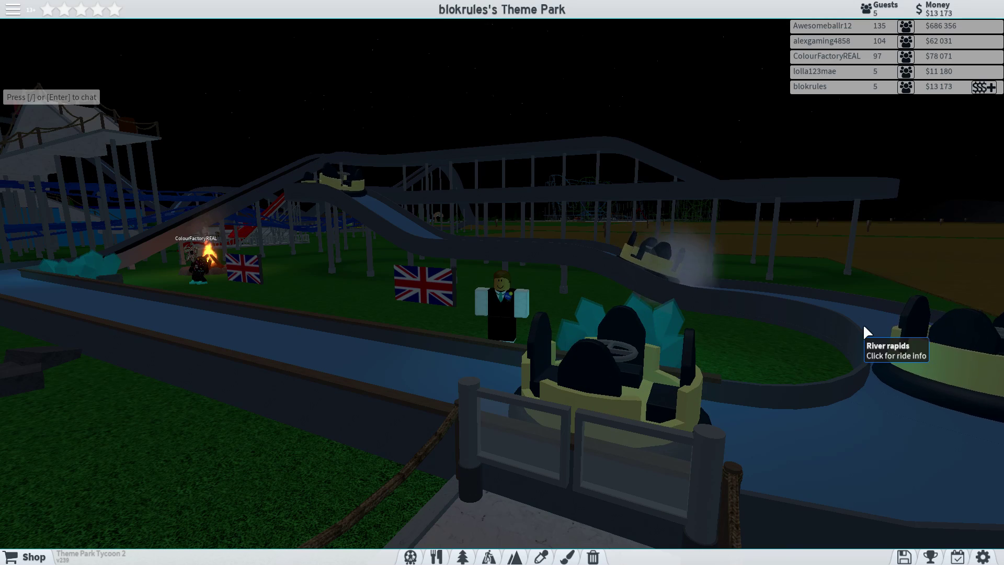
pyautogui.click(864, 324)
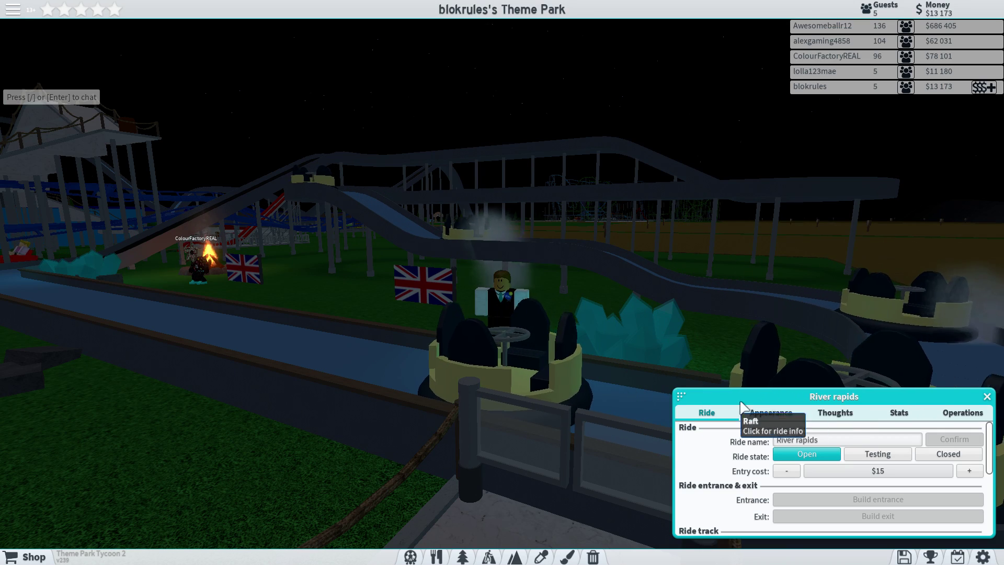
pyautogui.click(835, 413)
pyautogui.click(899, 413)
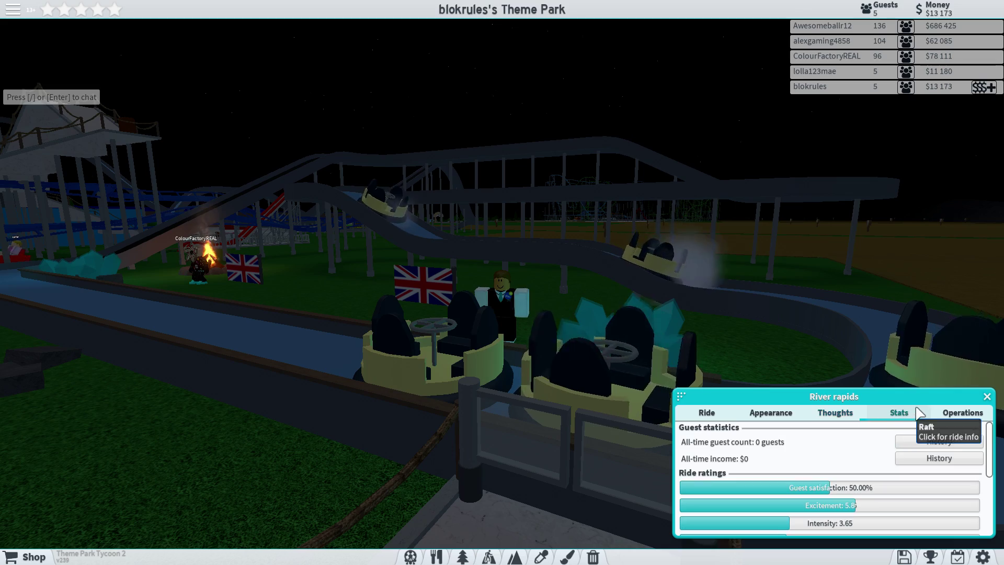
pyautogui.click(987, 396)
pyautogui.moveTo(969, 383)
pyautogui.mouseDown()
pyautogui.moveTo(972, 391)
pyautogui.moveTo(973, 334)
pyautogui.mouseUp()
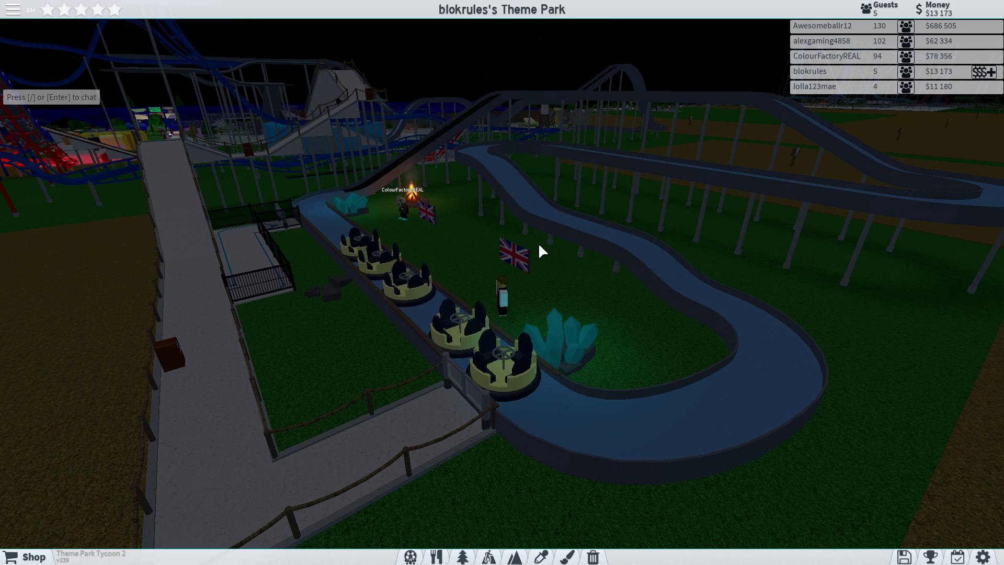
pyautogui.press('Left')
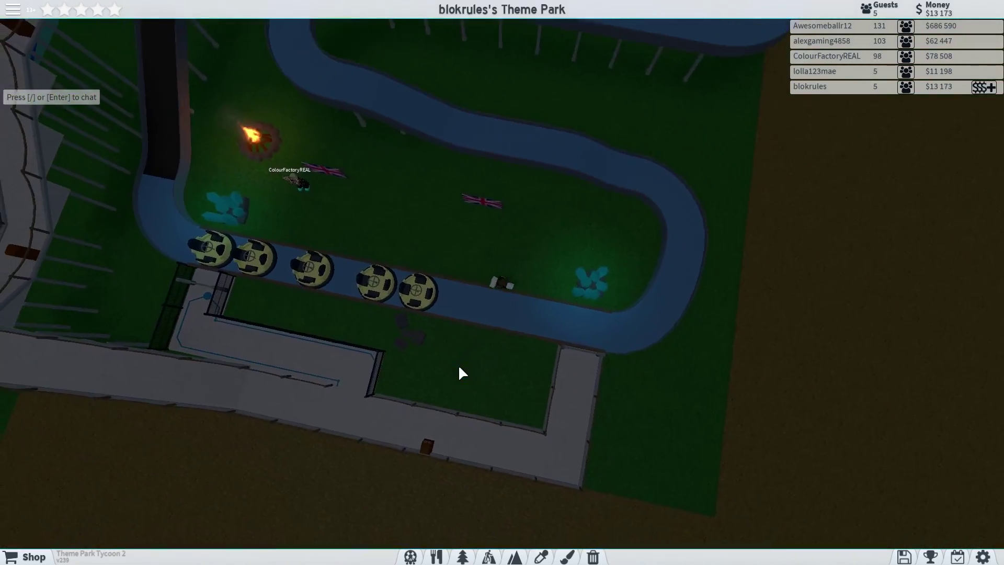
pyautogui.moveTo(459, 365); pyautogui.dragTo(410, 390)
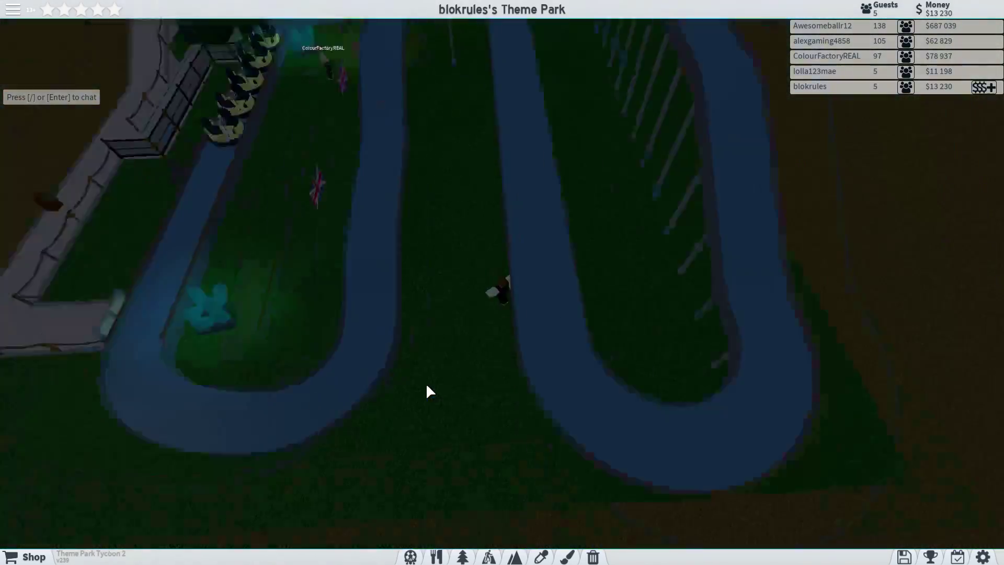
pyautogui.scroll(-3, 426, 383)
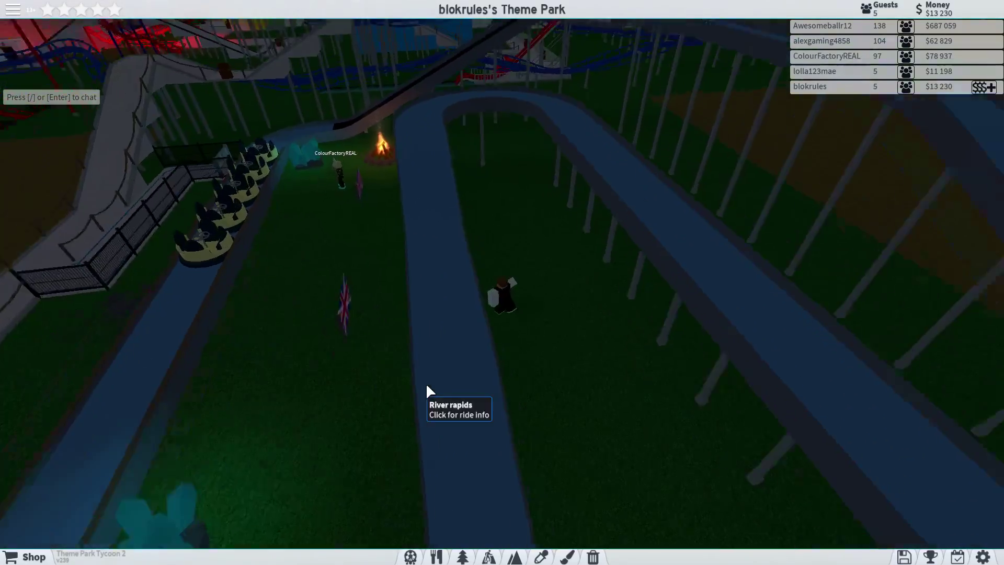
pyautogui.scroll(6, 426, 383)
pyautogui.scroll(-5, 426, 384)
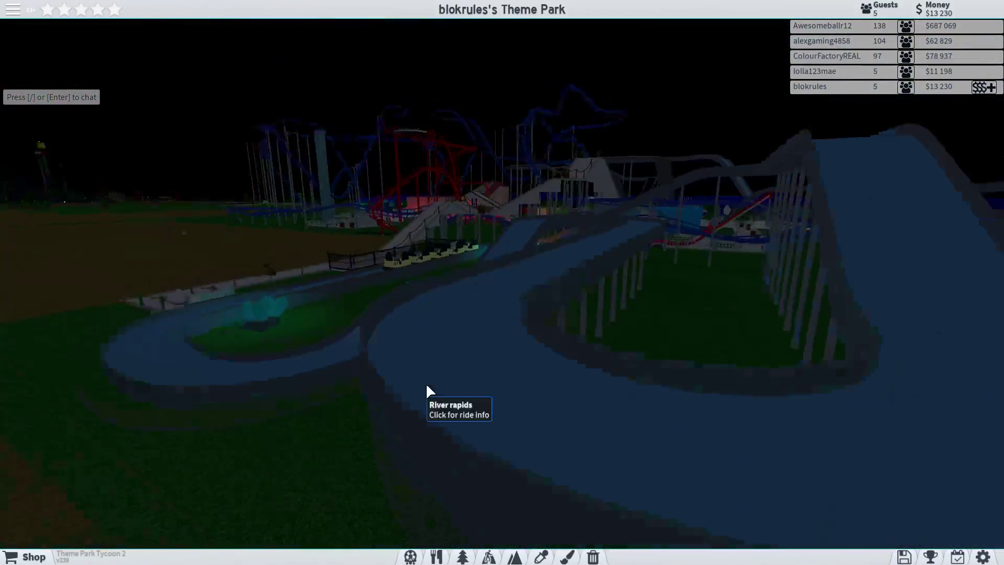
pyautogui.scroll(4, 426, 383)
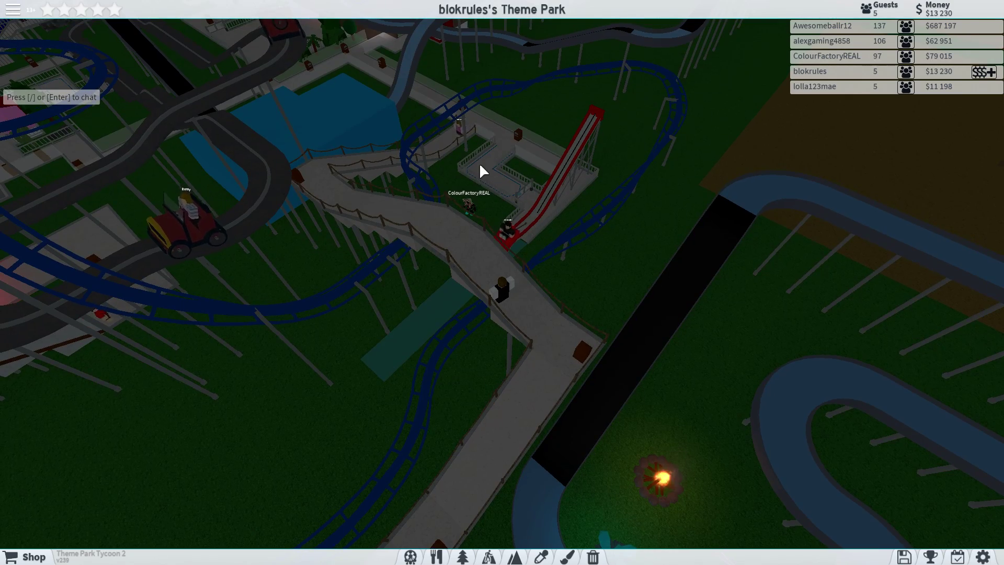
pyautogui.click(480, 163)
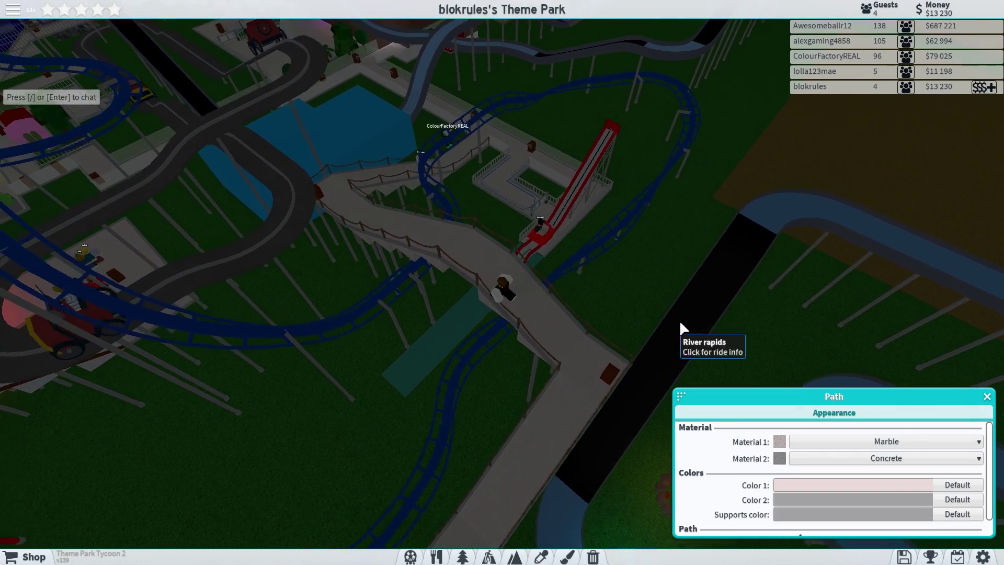
pyautogui.click(463, 206)
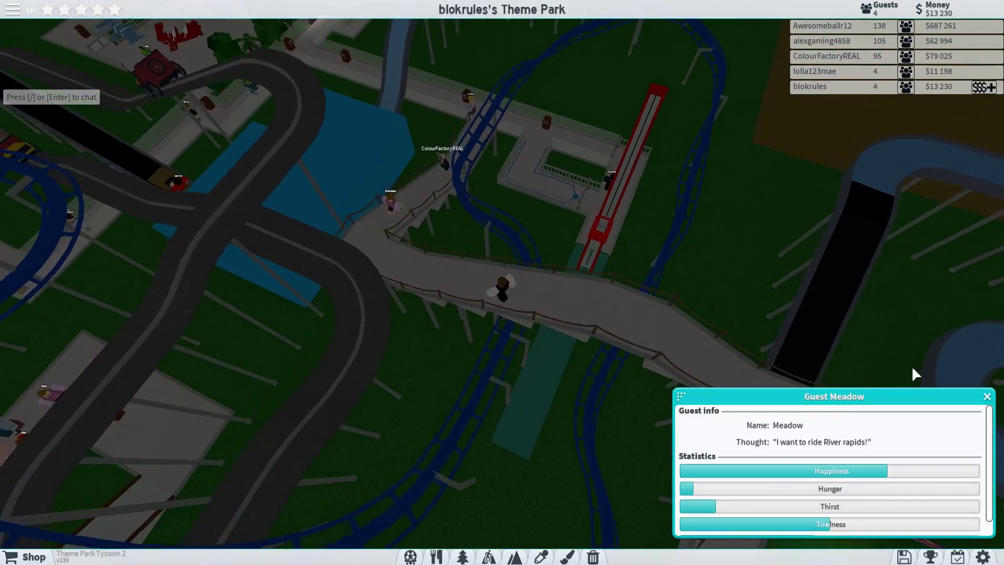
pyautogui.scroll(8, 670, 263)
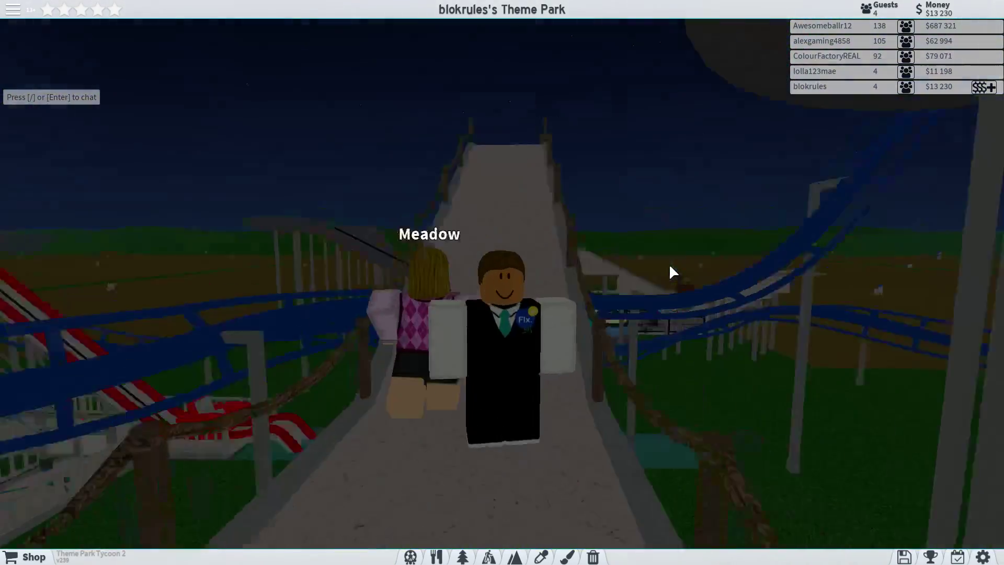
pyautogui.press('w')
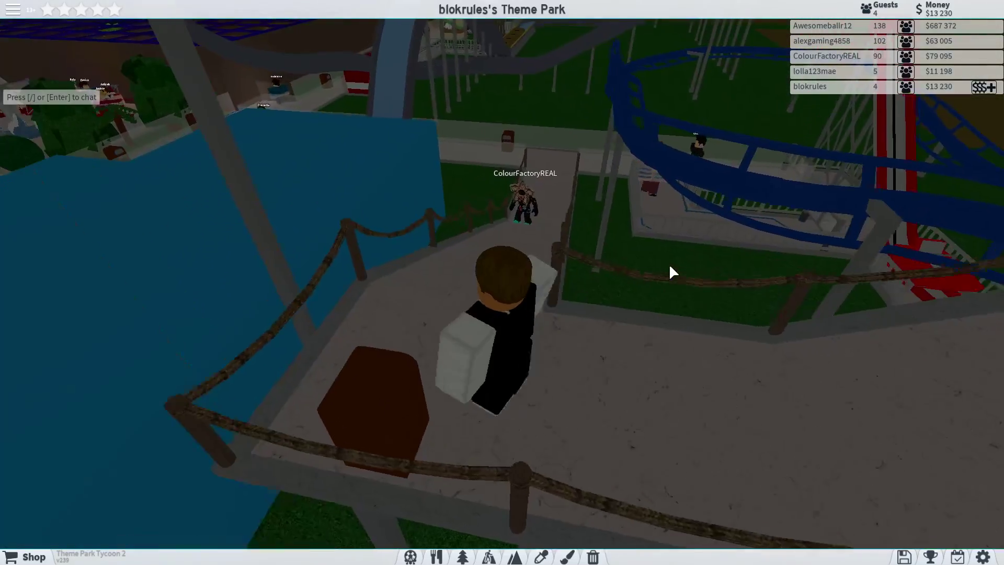
pyautogui.scroll(-6, 668, 264)
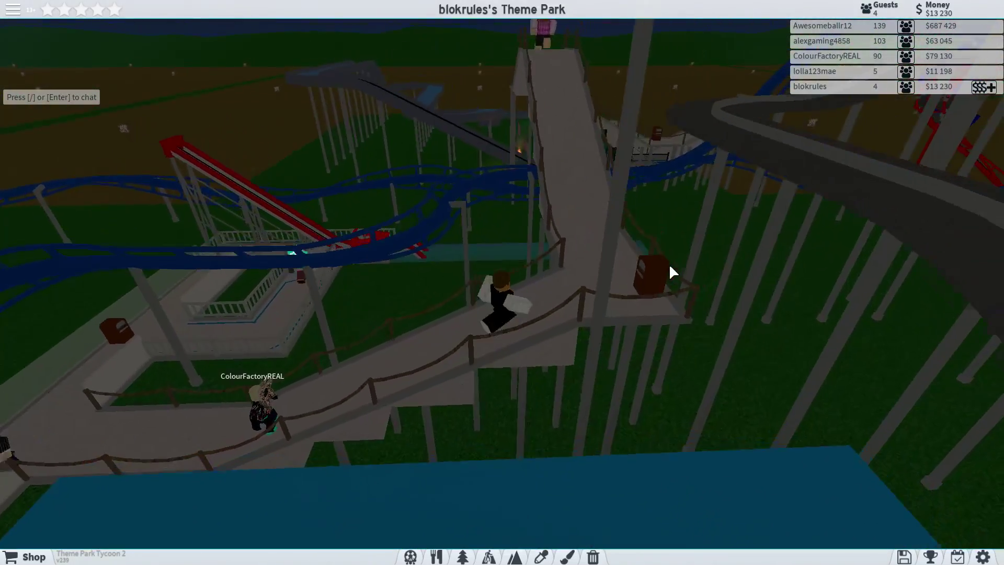
pyautogui.scroll(-6, 669, 264)
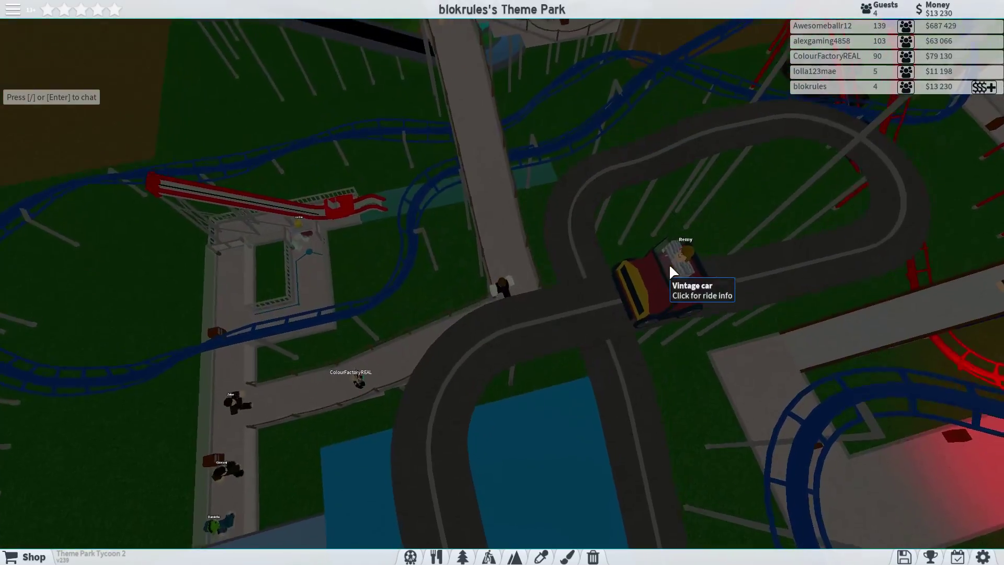
pyautogui.press('w')
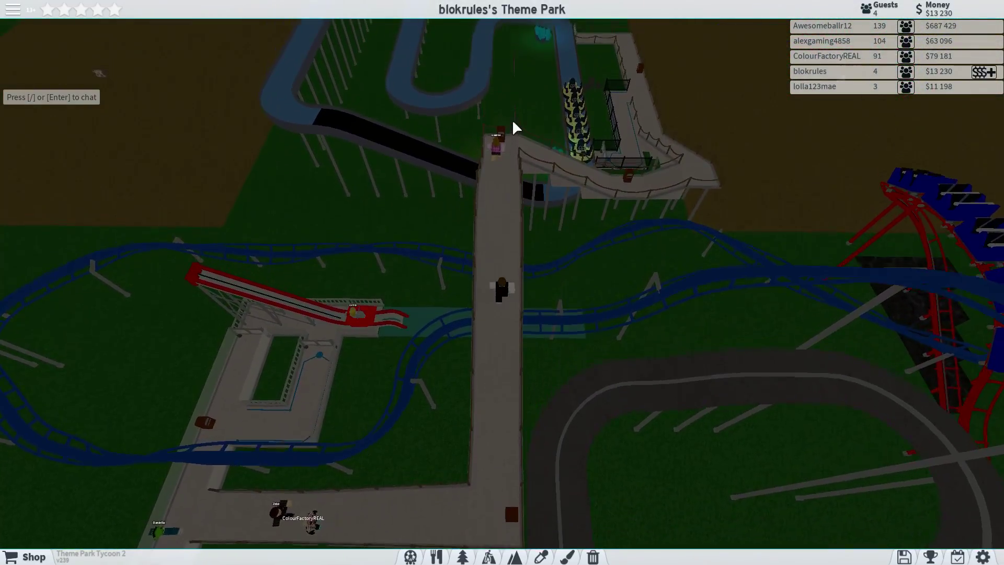
pyautogui.click(585, 183)
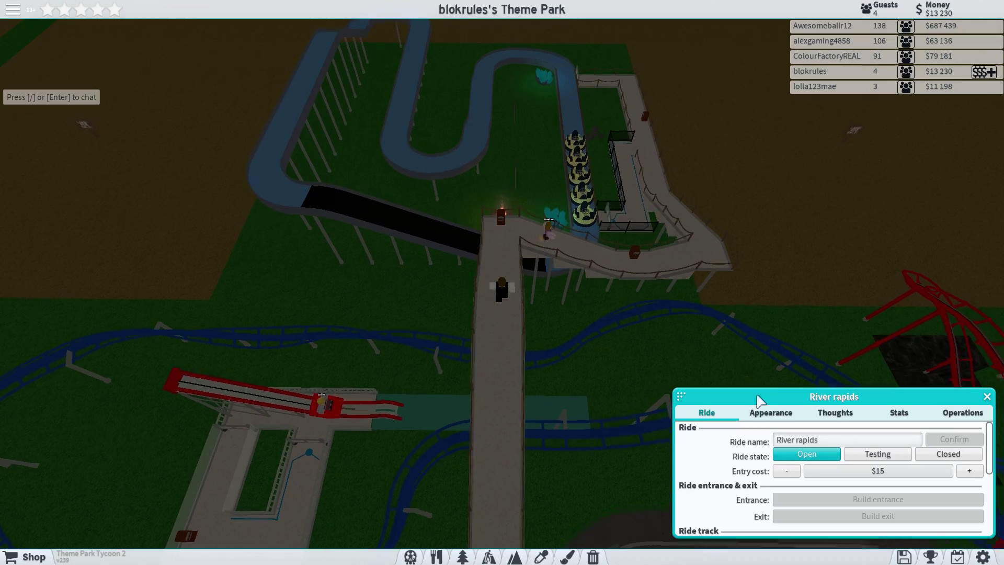
pyautogui.click(839, 412)
pyautogui.scroll(6, 800, 341)
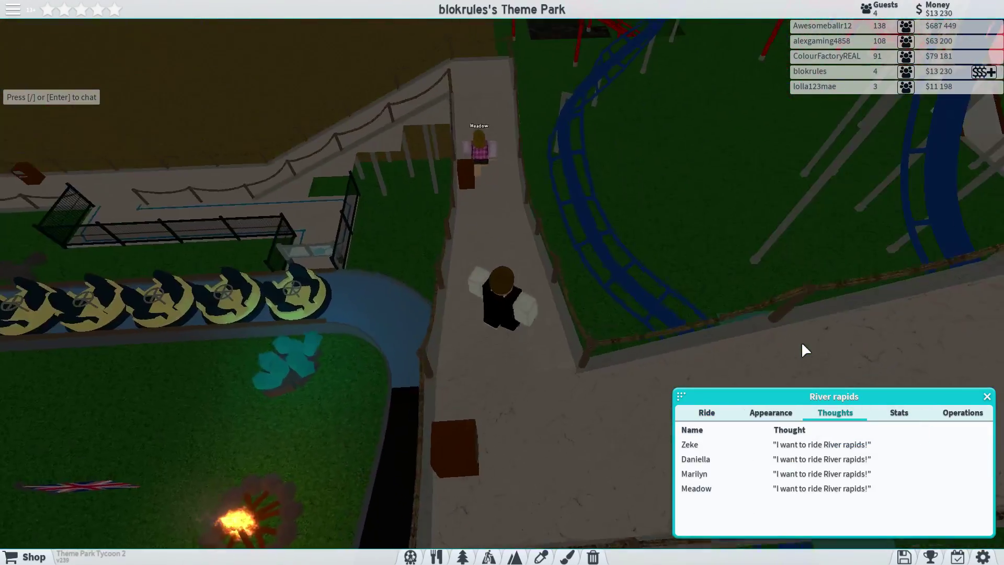
pyautogui.moveTo(801, 342); pyautogui.dragTo(778, 341)
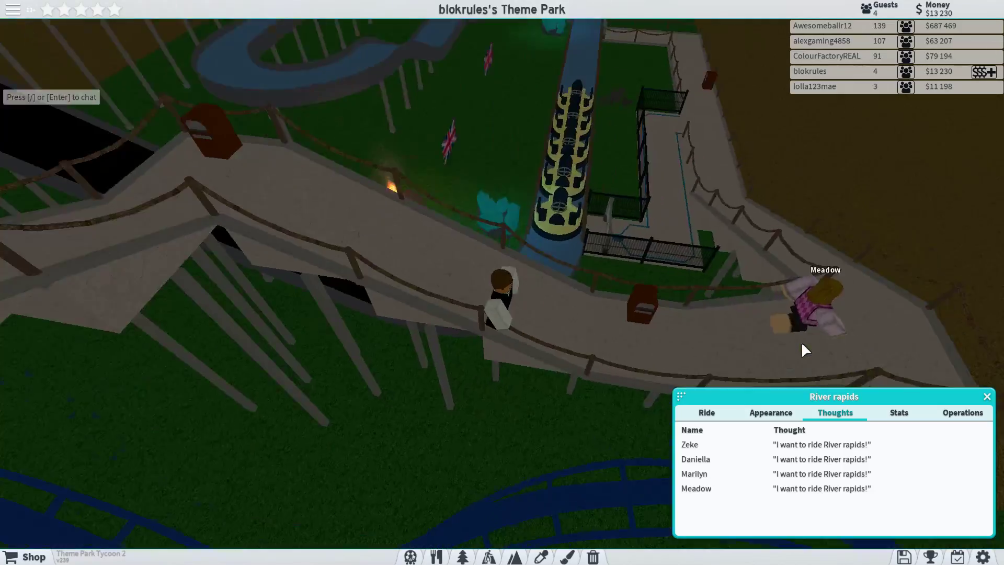
pyautogui.scroll(-5, 779, 340)
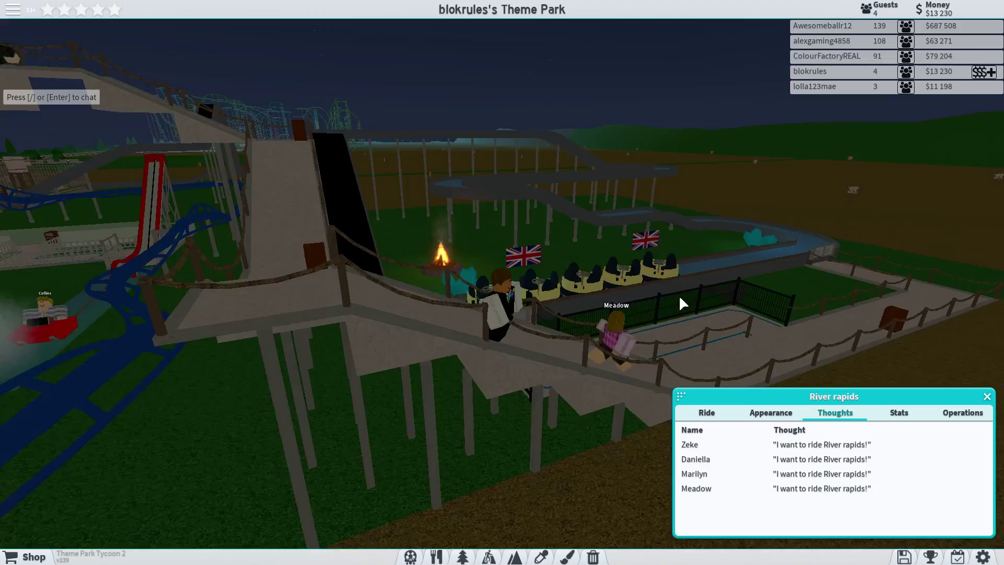
pyautogui.press('w')
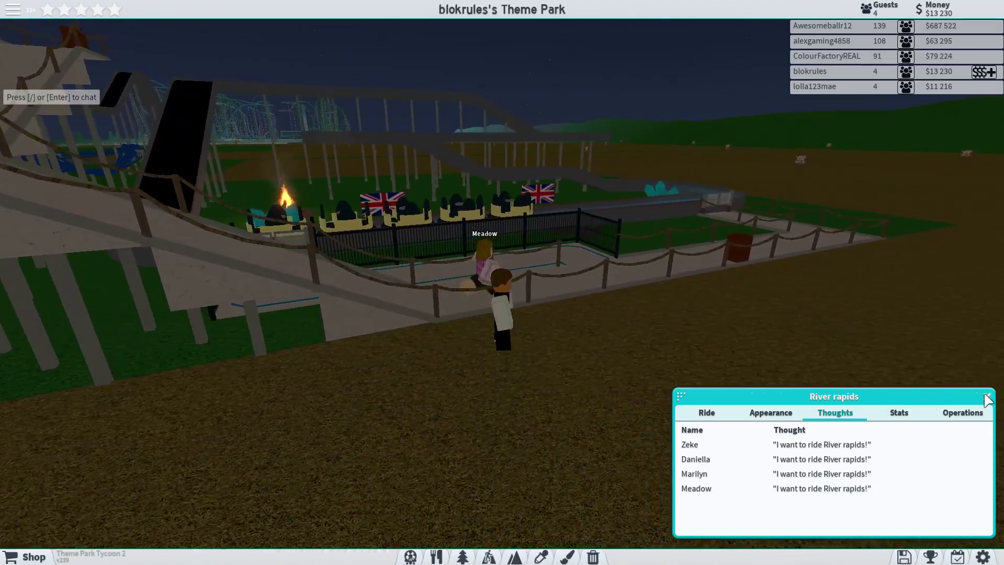
pyautogui.click(988, 397)
pyautogui.moveTo(937, 383); pyautogui.dragTo(933, 381)
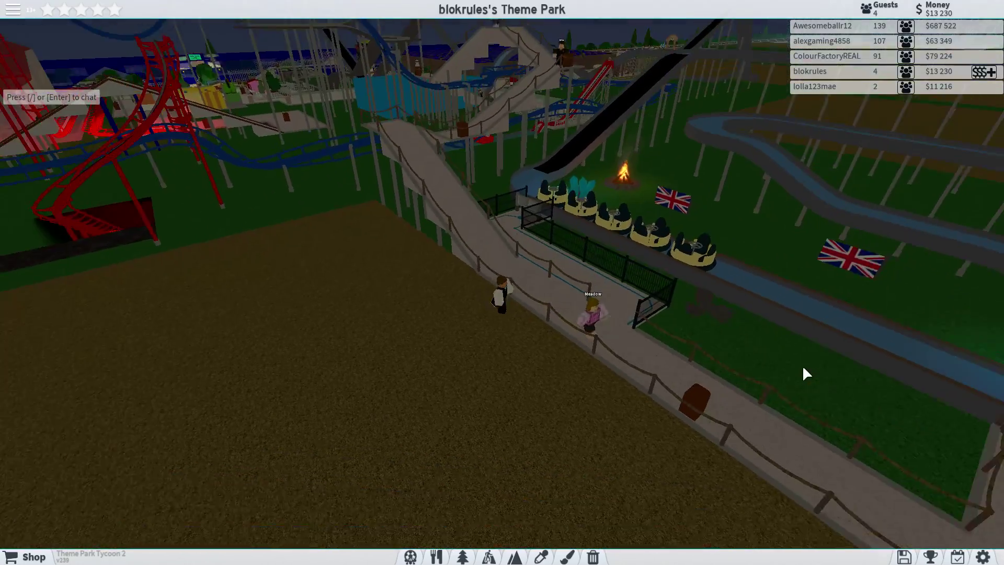
pyautogui.scroll(5, 802, 365)
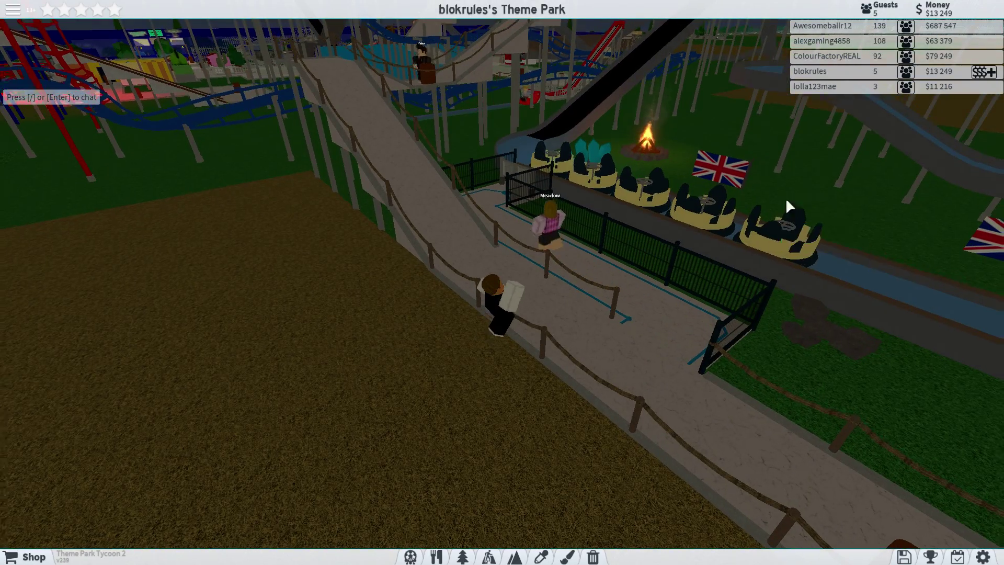
pyautogui.scroll(5, 789, 196)
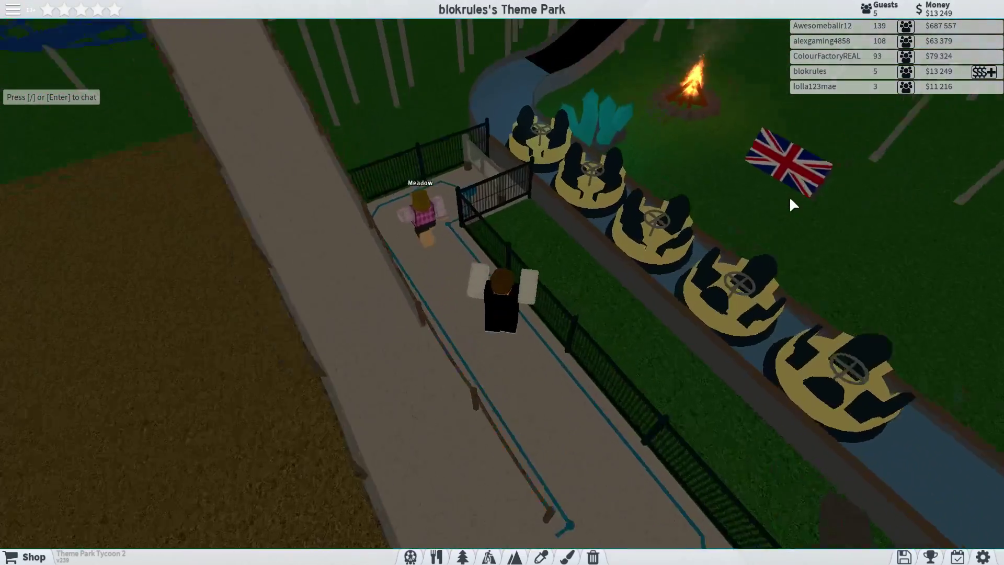
pyautogui.scroll(4, 789, 196)
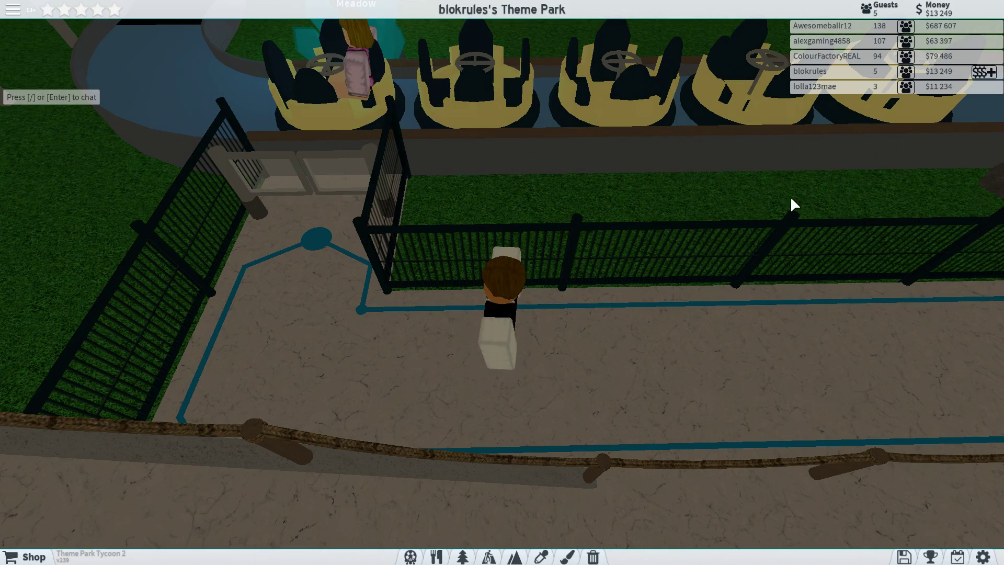
pyautogui.scroll(-5, 738, 207)
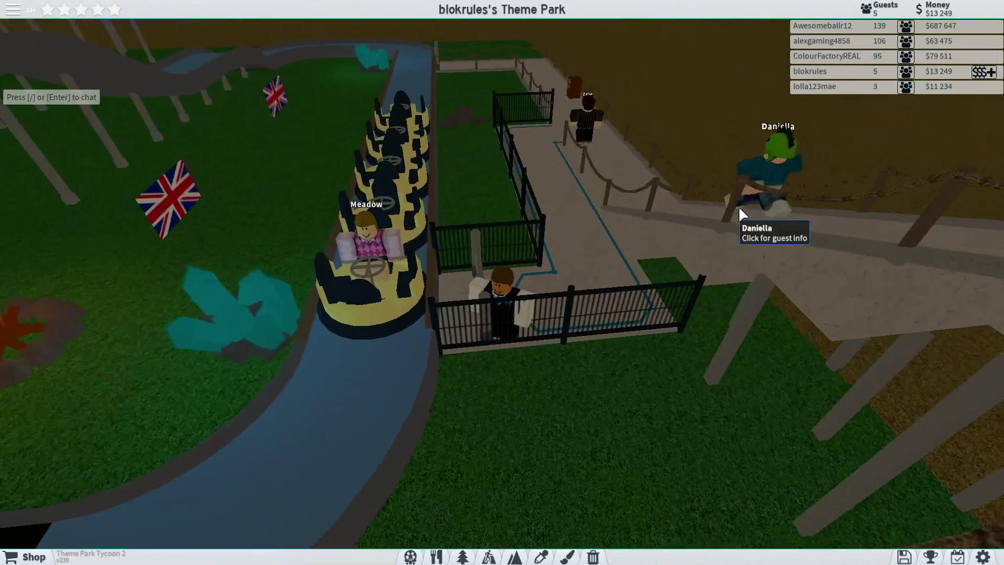
pyautogui.scroll(3, 738, 206)
pyautogui.scroll(3, 738, 206)
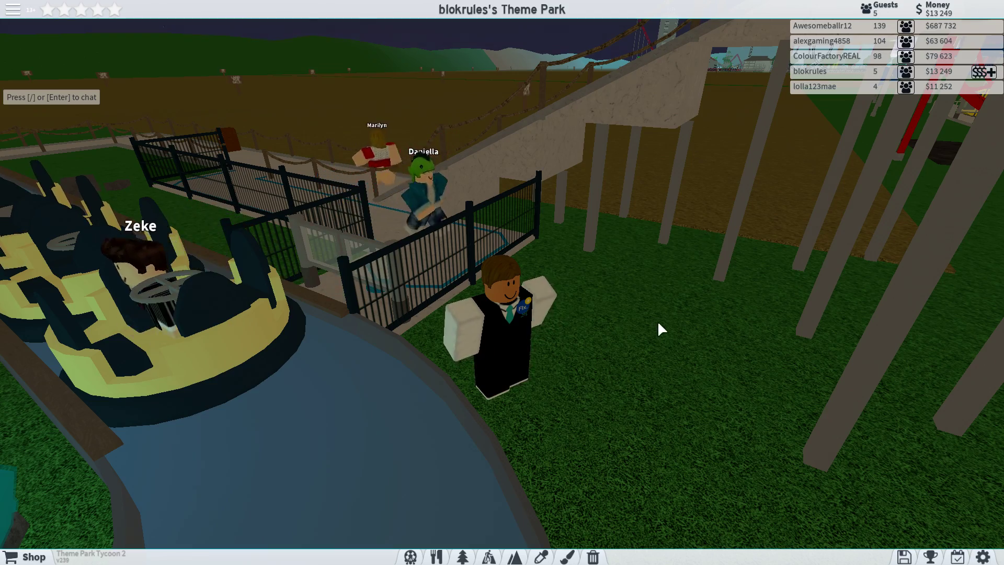
pyautogui.scroll(-3, 666, 326)
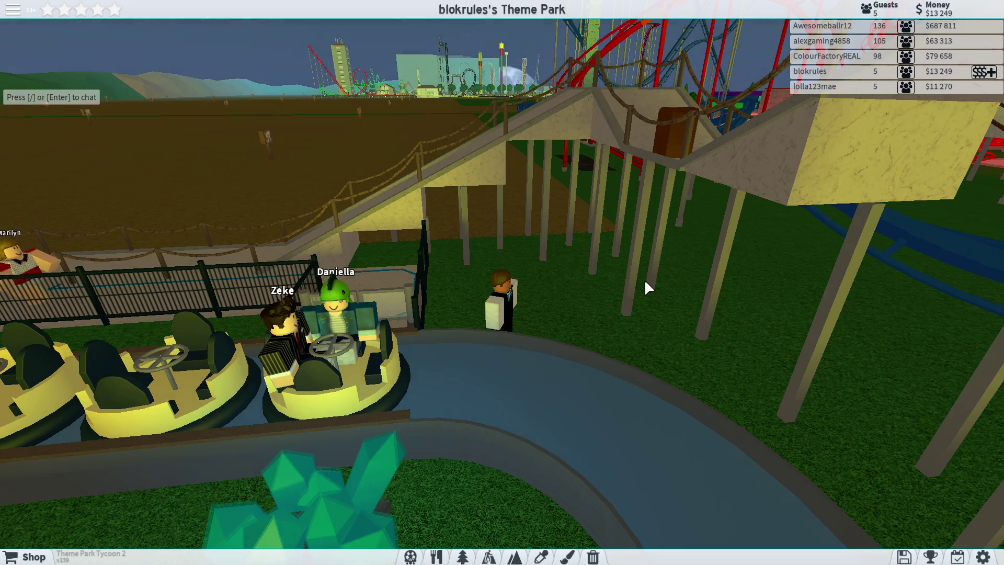
pyautogui.moveTo(644, 280); pyautogui.dragTo(561, 206)
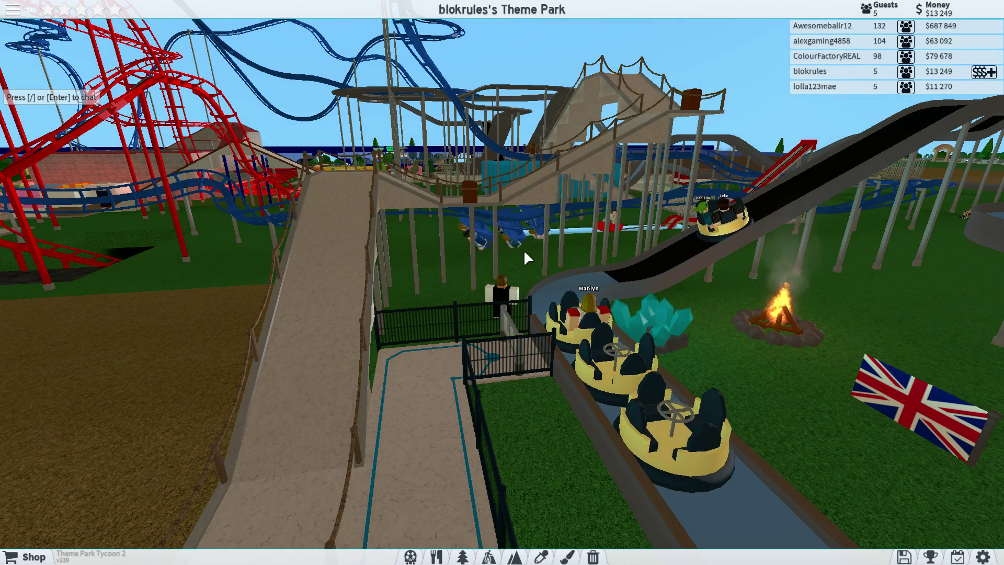
pyautogui.scroll(-1, 626, 294)
pyautogui.scroll(-1, 626, 294)
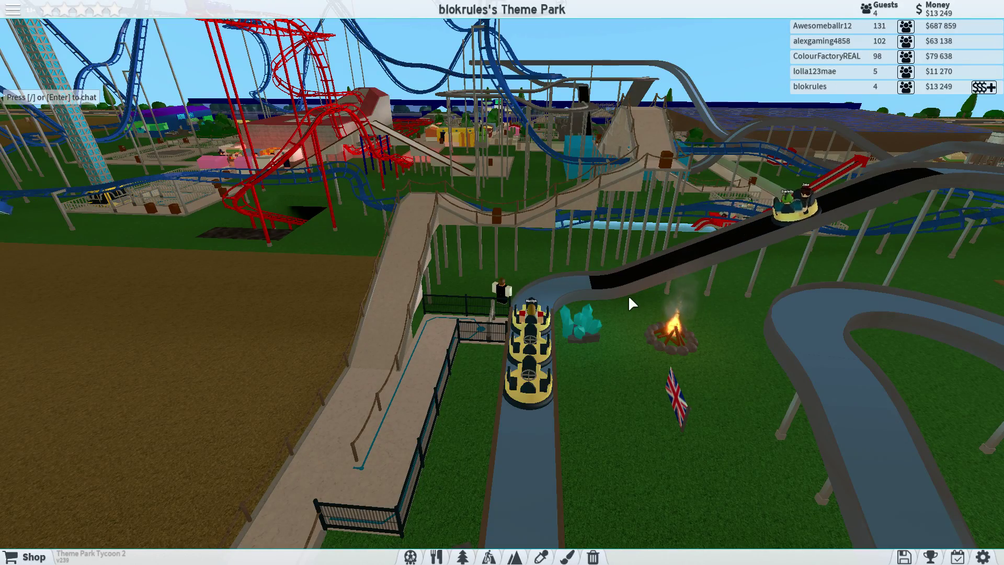
pyautogui.rightClick(627, 303)
pyautogui.moveTo(404, 39); pyautogui.dragTo(697, 174)
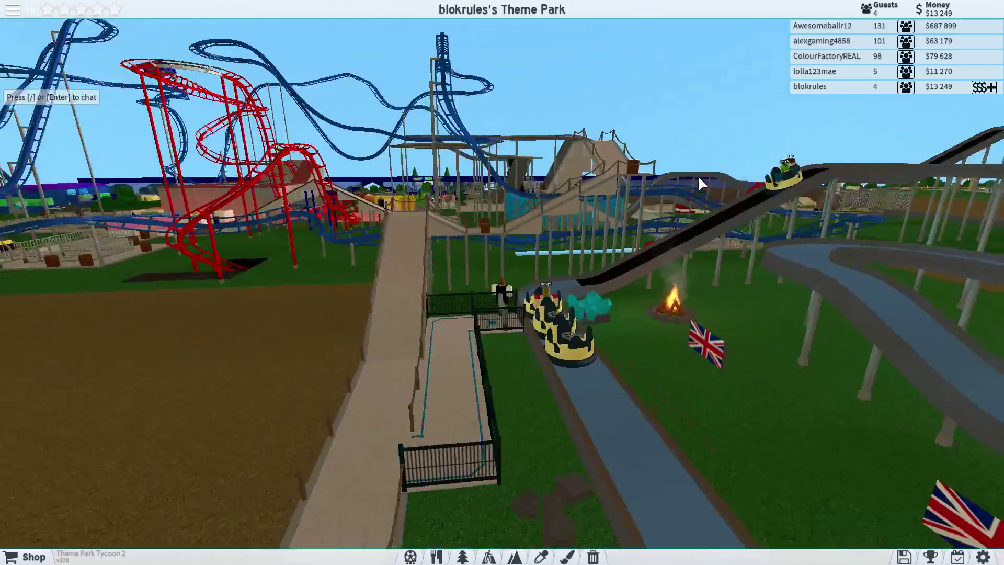
pyautogui.scroll(3, 698, 175)
pyautogui.press('pagedown')
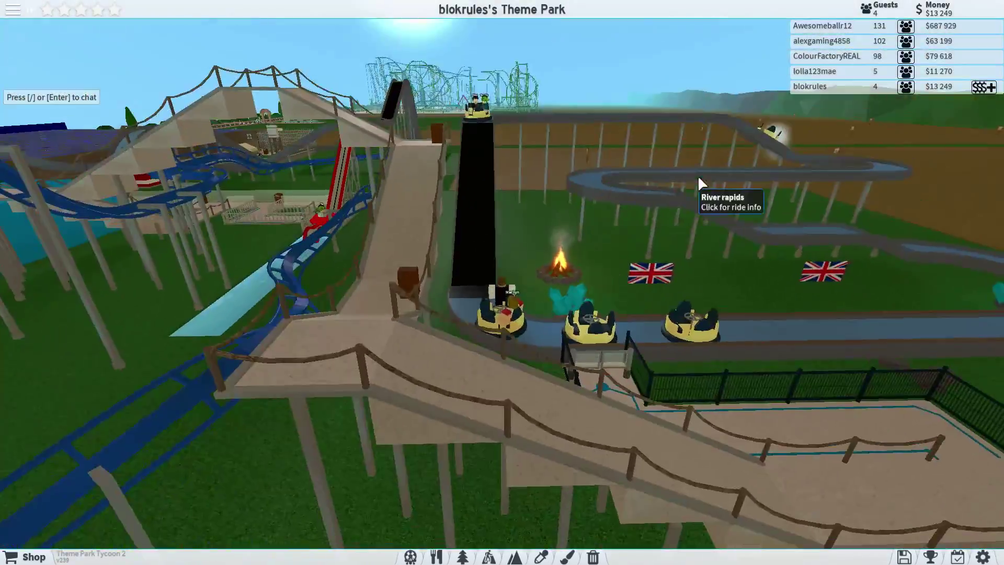
pyautogui.press('pageup')
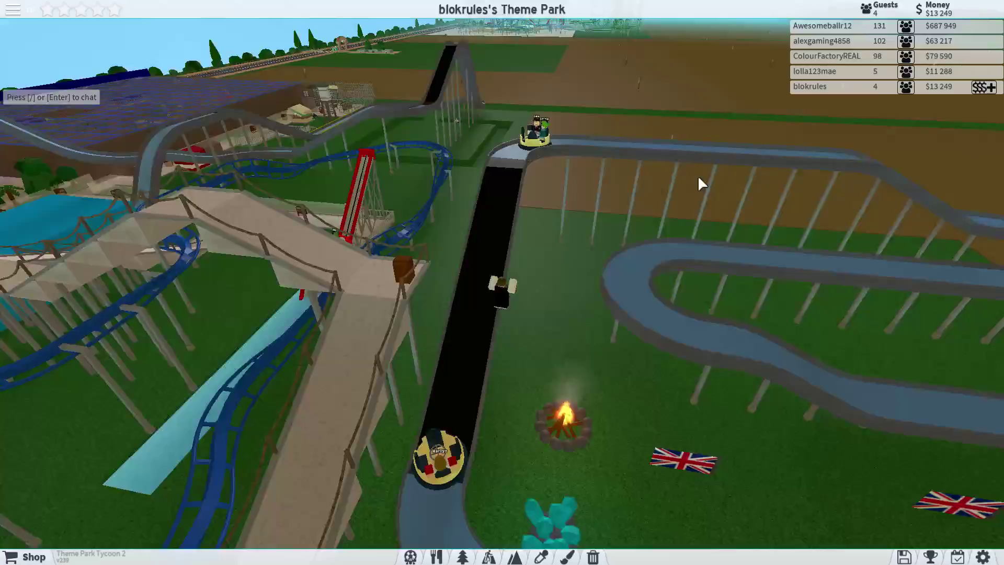
pyautogui.press('pagedown')
pyautogui.scroll(3, 697, 175)
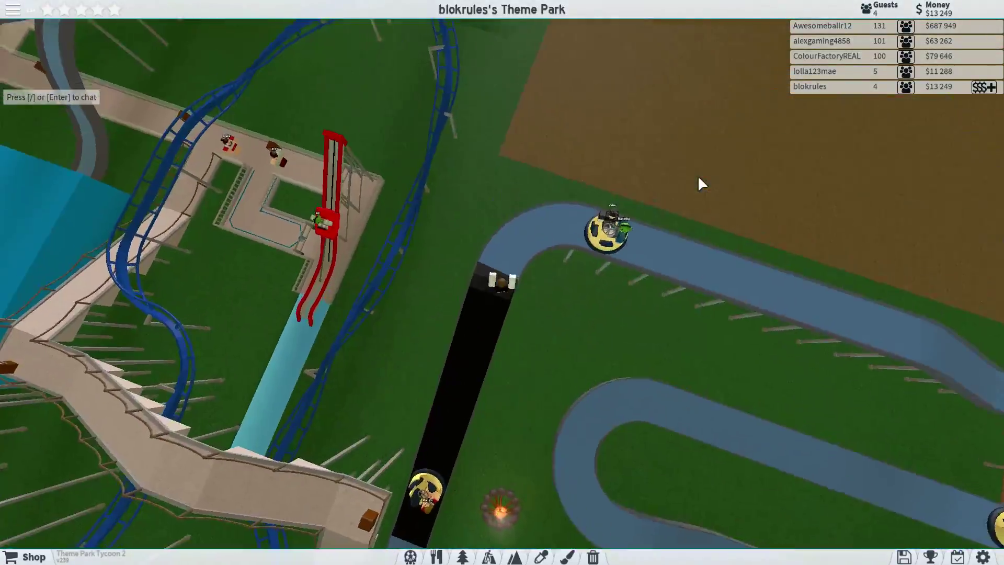
pyautogui.scroll(-3, 697, 174)
pyautogui.press('pageup')
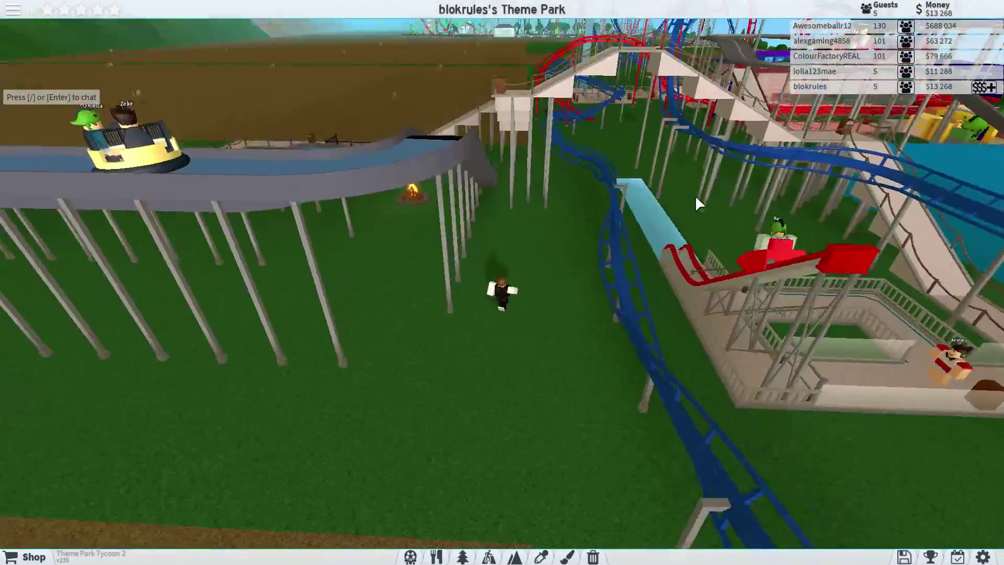
pyautogui.press('pagedown')
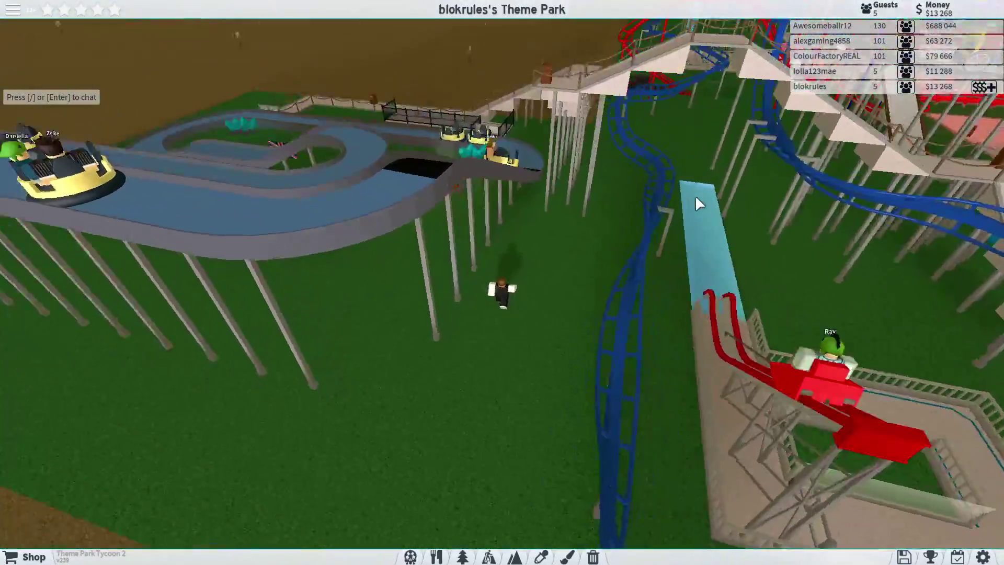
pyautogui.moveTo(695, 195); pyautogui.dragTo(696, 195)
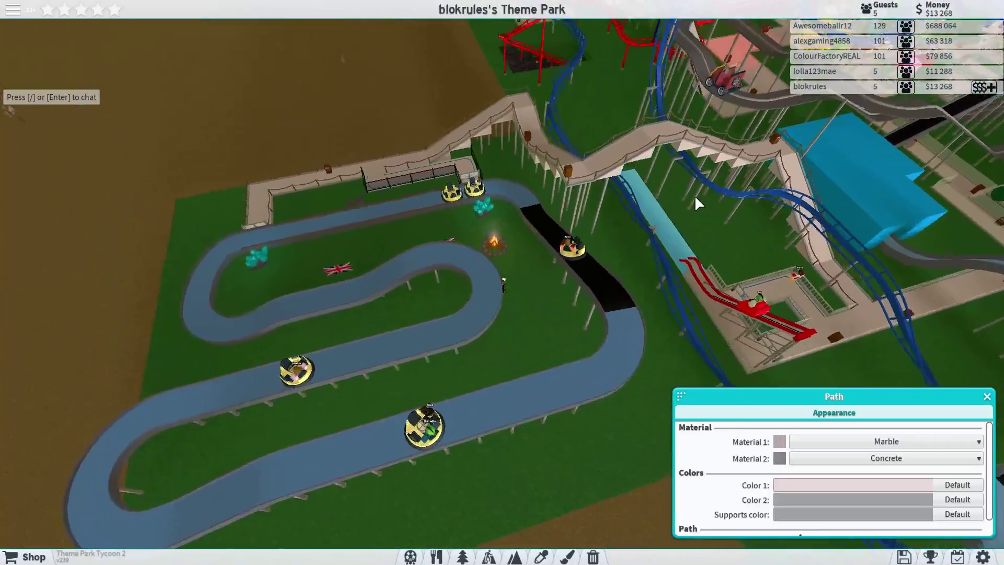
pyautogui.scroll(8, 695, 195)
pyautogui.scroll(-8, 837, 190)
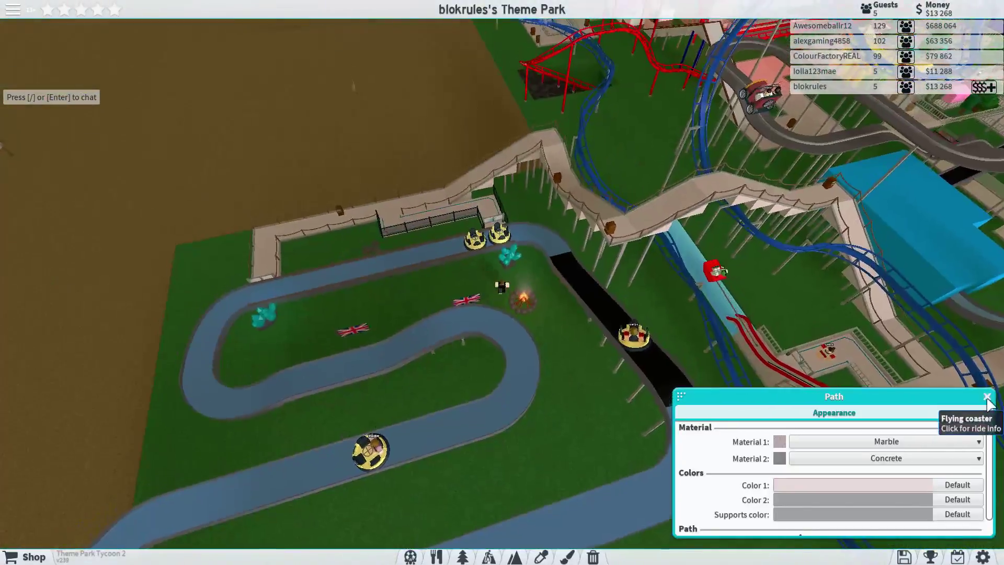
pyautogui.click(989, 396)
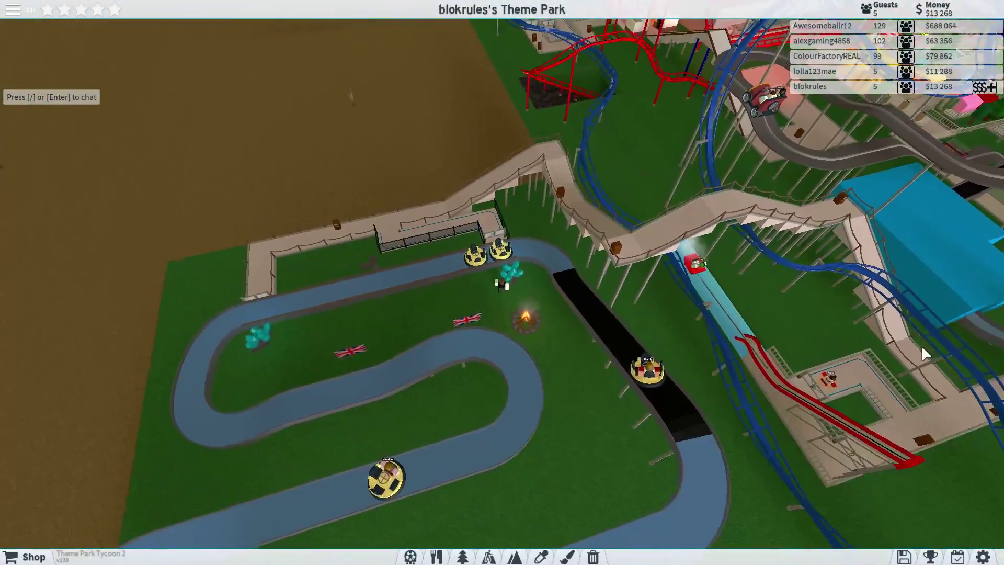
pyautogui.moveTo(922, 346); pyautogui.dragTo(781, 274)
pyautogui.press('w')
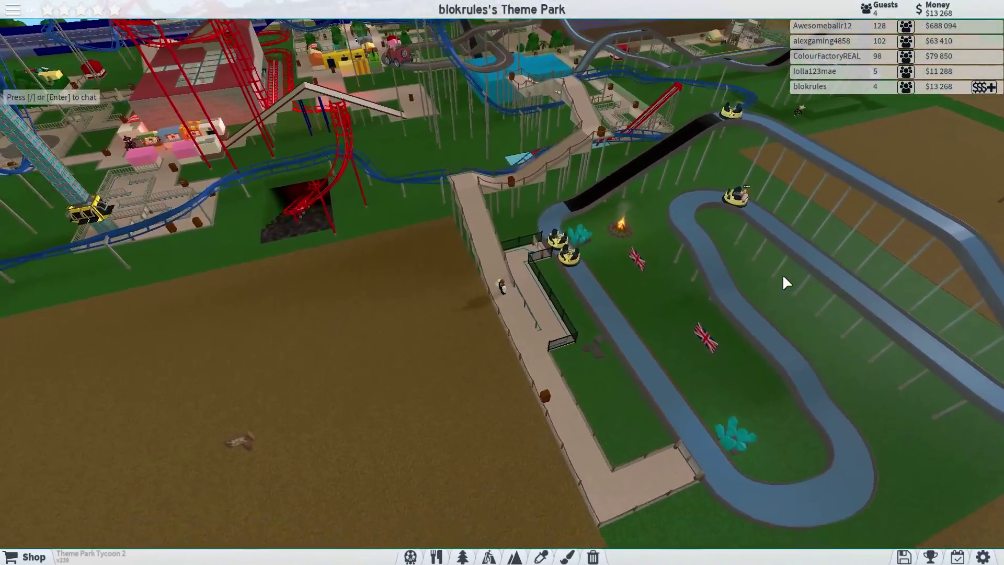
pyautogui.moveTo(782, 274); pyautogui.dragTo(783, 274)
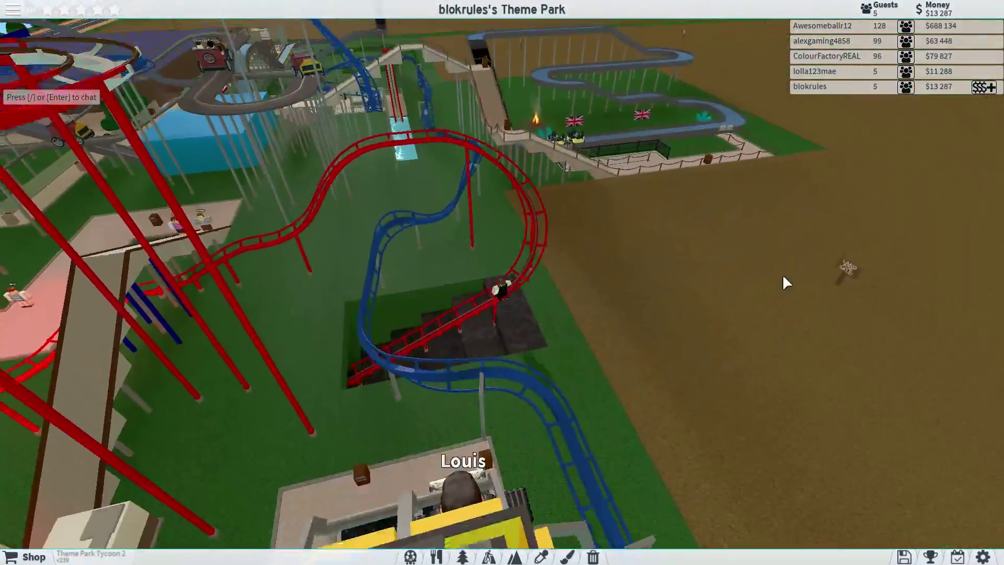
# Orbit the camera around the red and blue coasters and down to the buoy-dotted pool.
pyautogui.moveTo(782, 274); pyautogui.dragTo(783, 274)
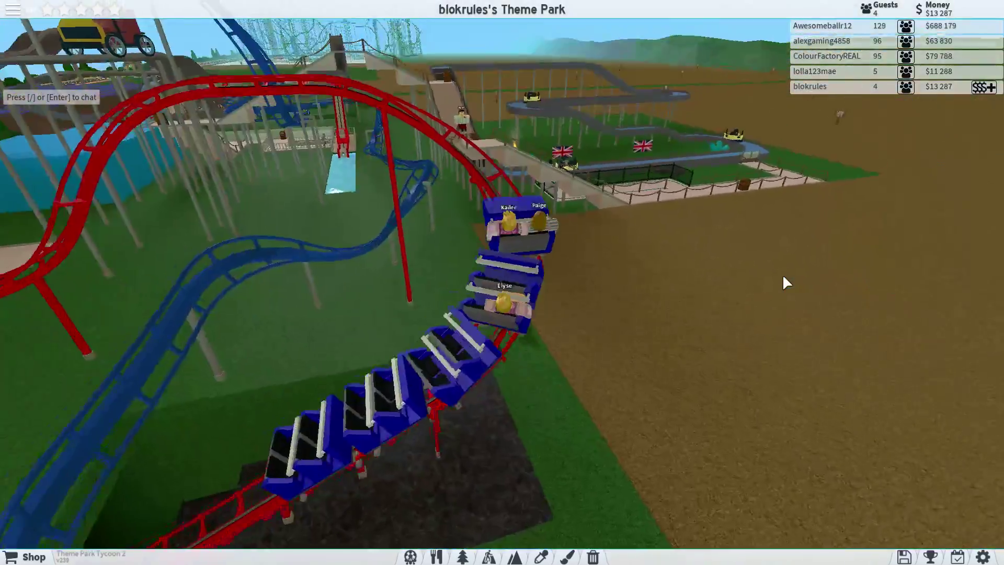
pyautogui.moveTo(782, 274); pyautogui.dragTo(751, 254)
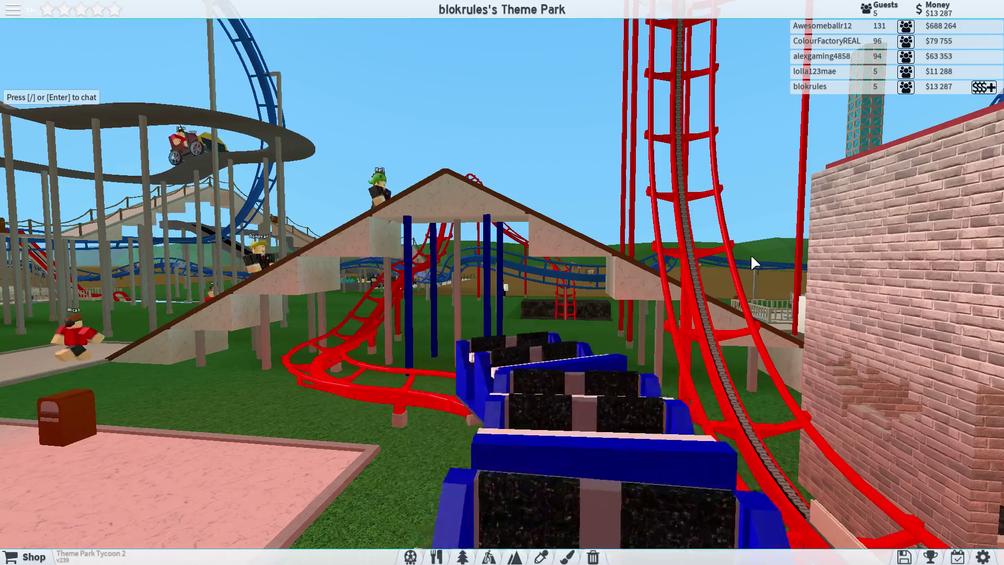
pyautogui.moveTo(750, 254); pyautogui.dragTo(668, 452)
pyautogui.scroll(-5, 668, 453)
pyautogui.scroll(5, 672, 448)
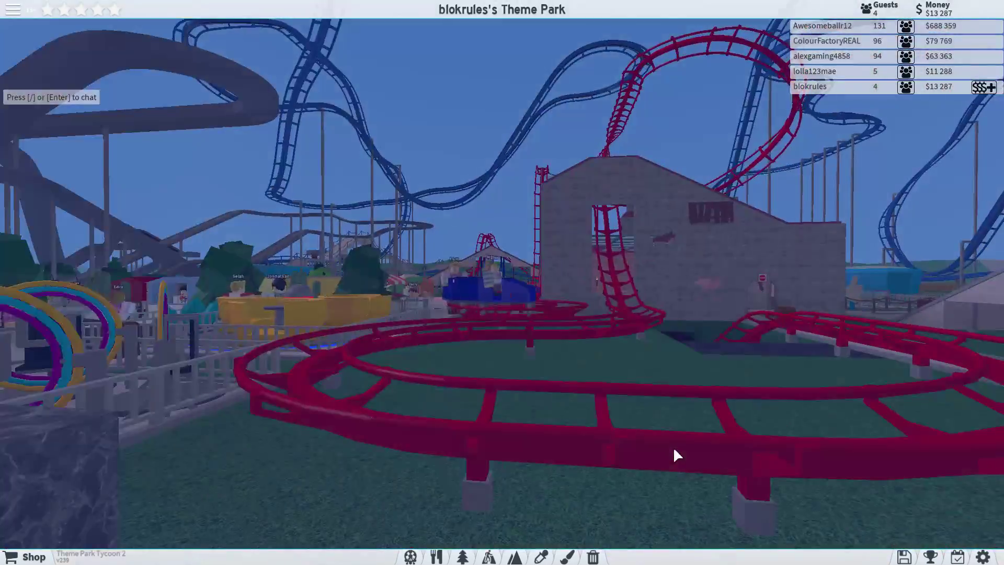
pyautogui.scroll(3, 672, 448)
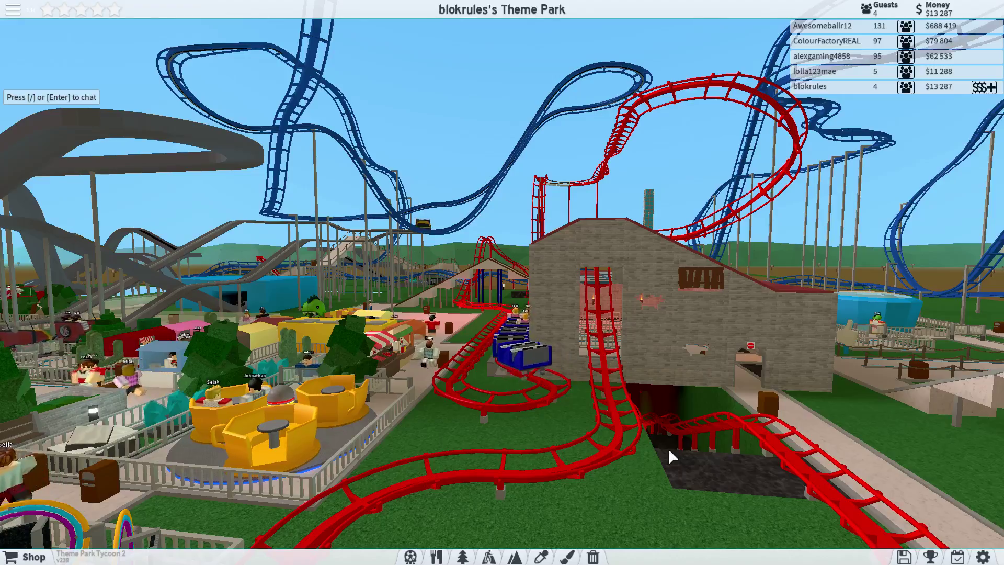
pyautogui.scroll(5, 668, 447)
pyautogui.moveTo(668, 448); pyautogui.dragTo(615, 215)
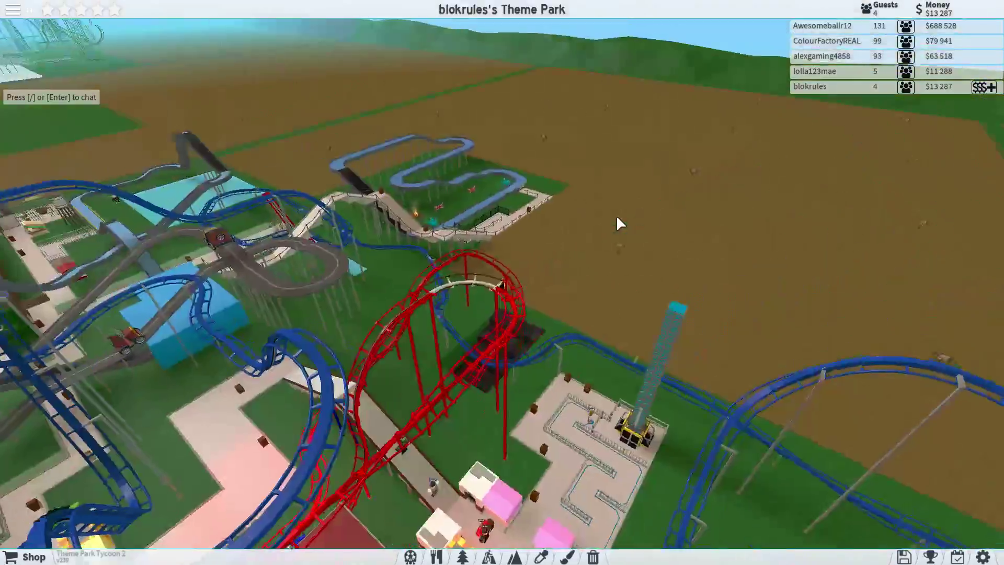
pyautogui.scroll(-5, 616, 215)
pyautogui.moveTo(616, 215); pyautogui.dragTo(616, 215)
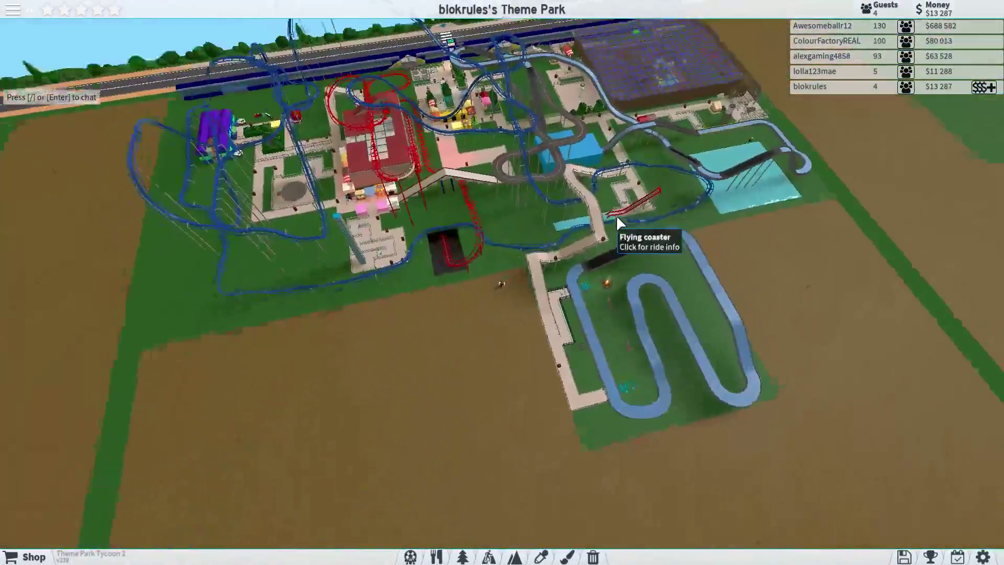
pyautogui.scroll(4, 616, 215)
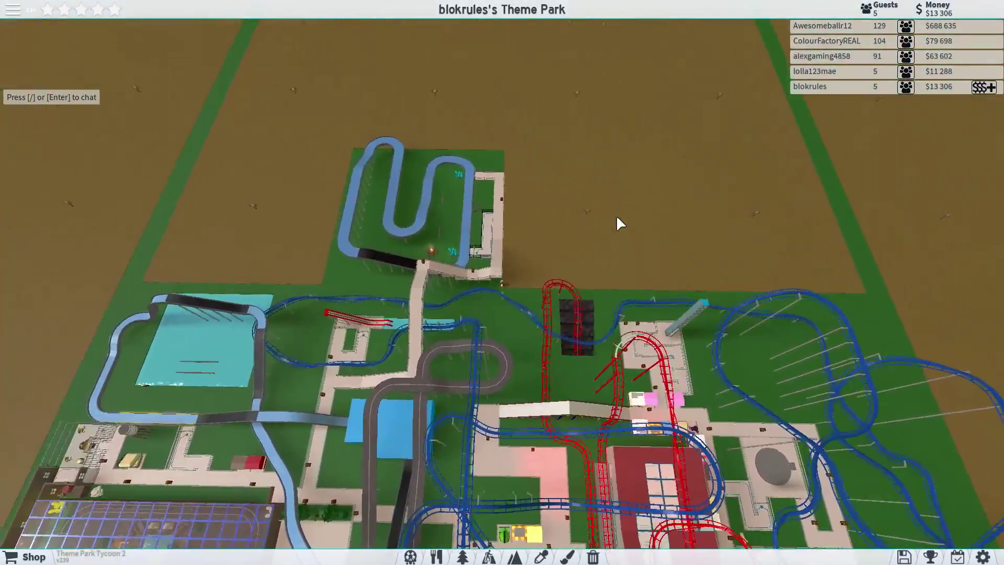
pyautogui.moveTo(616, 215); pyautogui.dragTo(616, 215)
pyautogui.scroll(5, 616, 215)
pyautogui.scroll(-5, 616, 215)
pyautogui.scroll(5, 616, 215)
pyautogui.scroll(5, 616, 215)
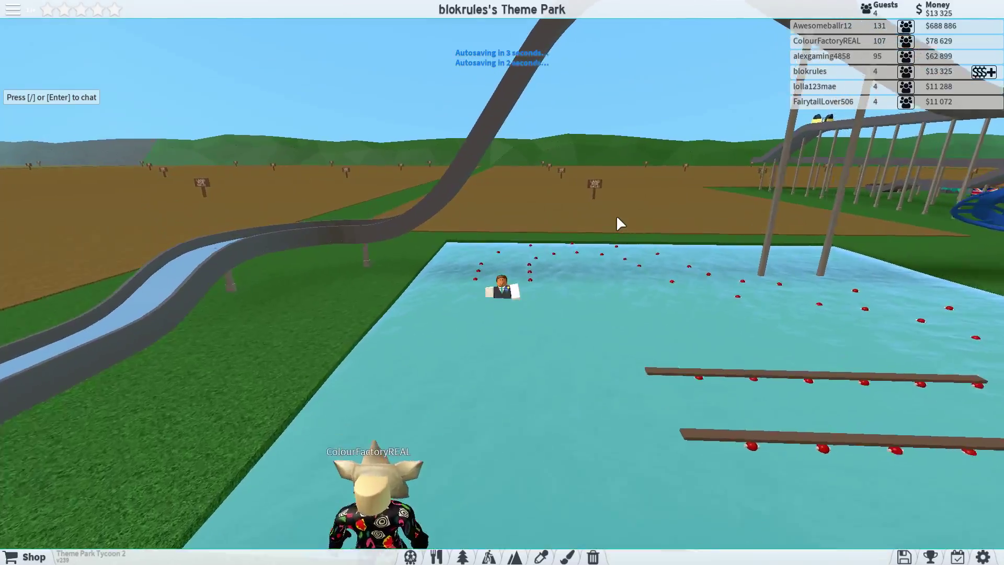
pyautogui.scroll(-3, 616, 215)
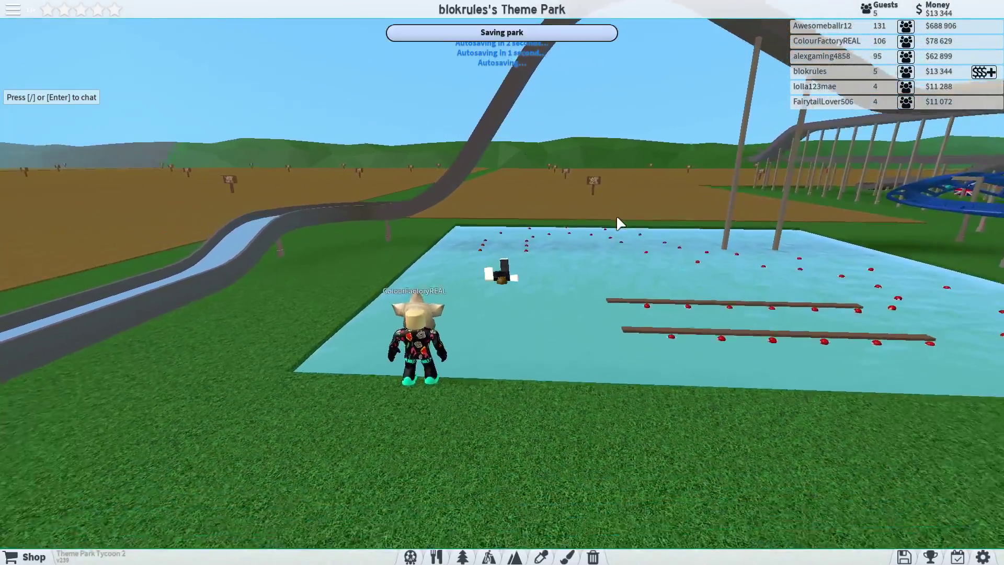
# Walk the avatar from the pool onto the log flume boat.
pyautogui.moveTo(615, 215)
pyautogui.mouseDown()
pyautogui.moveTo(594, 282)
pyautogui.moveTo(501, 287)
pyautogui.moveTo(444, 203)
pyautogui.moveTo(508, 285)
pyautogui.mouseUp()
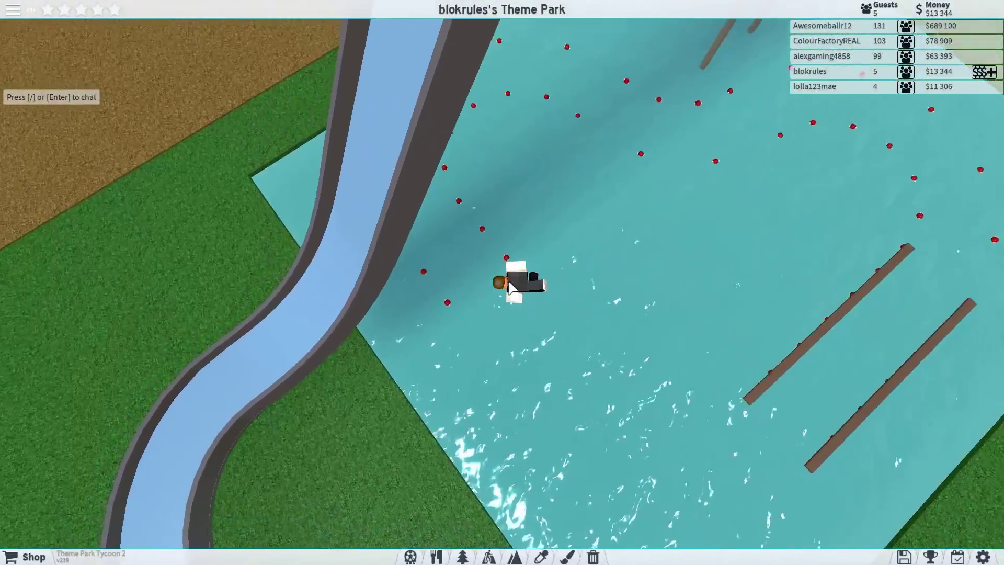
pyautogui.scroll(-3, 507, 284)
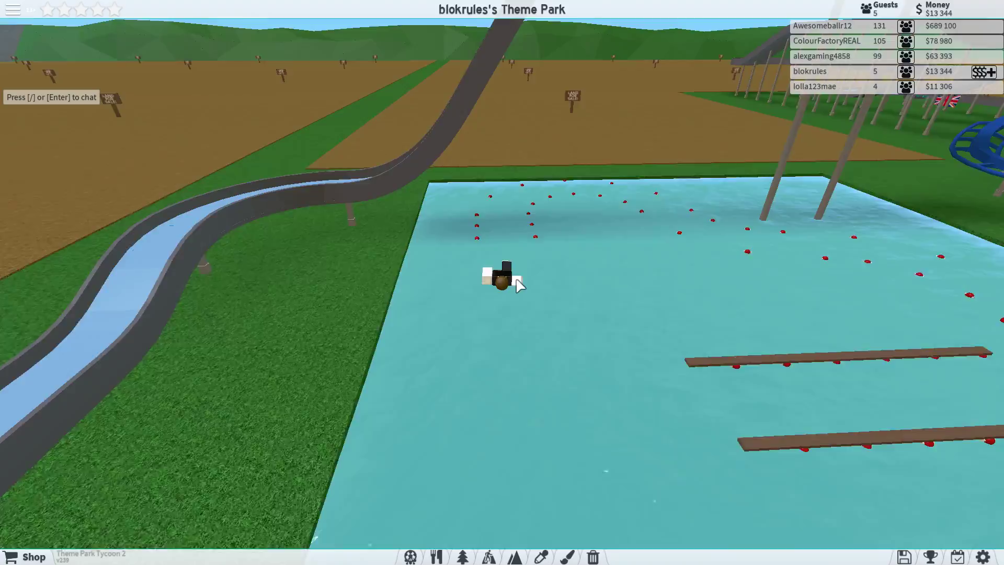
pyautogui.scroll(2, 506, 312)
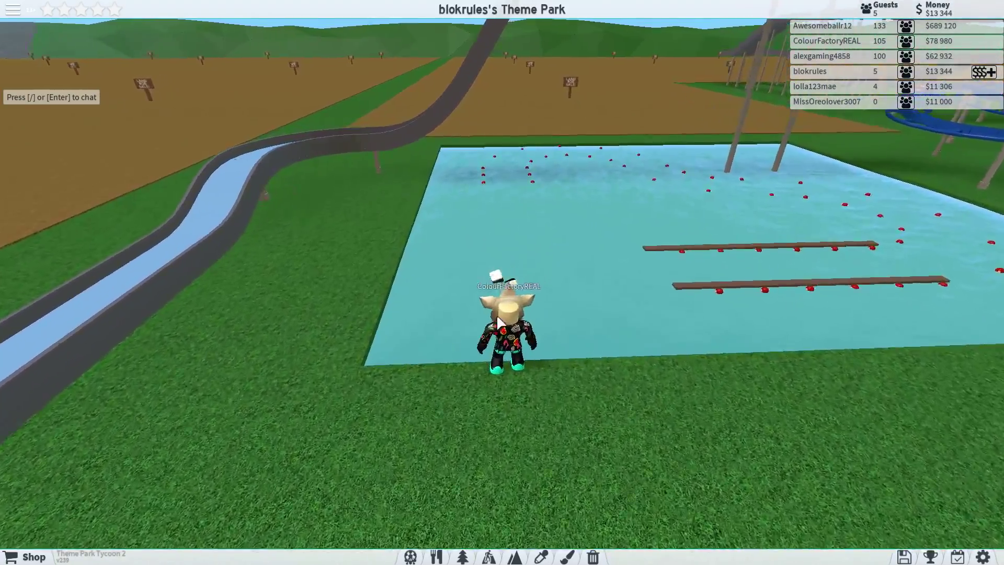
pyautogui.moveTo(501, 322); pyautogui.dragTo(496, 314)
pyautogui.scroll(3, 500, 322)
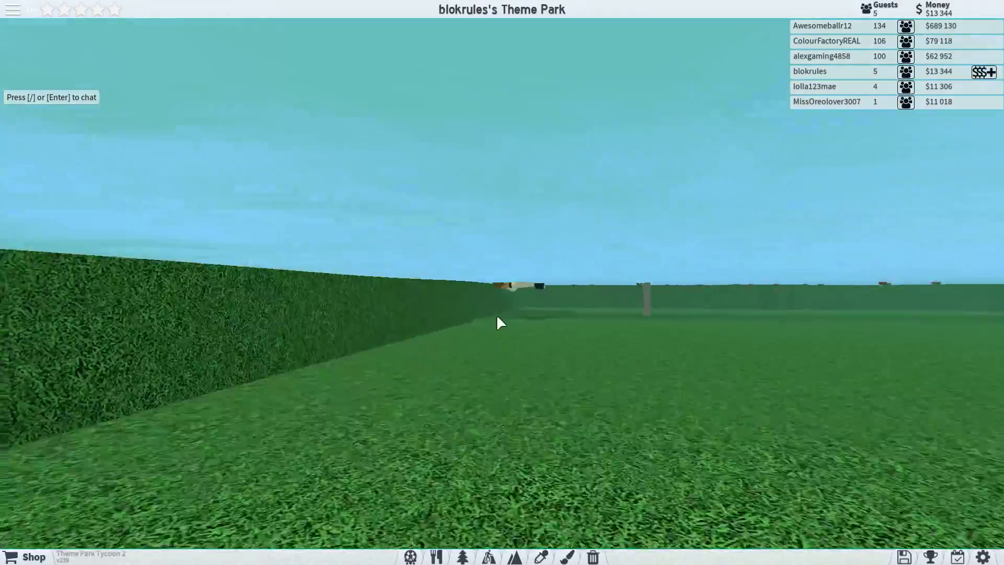
pyautogui.scroll(-5, 496, 315)
pyautogui.scroll(-3, 496, 315)
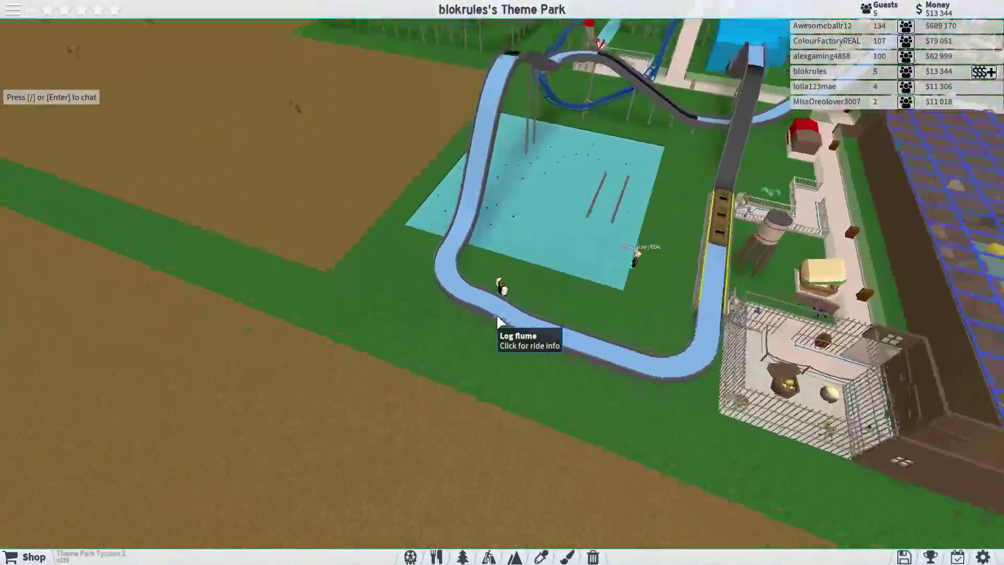
pyautogui.scroll(3, 496, 314)
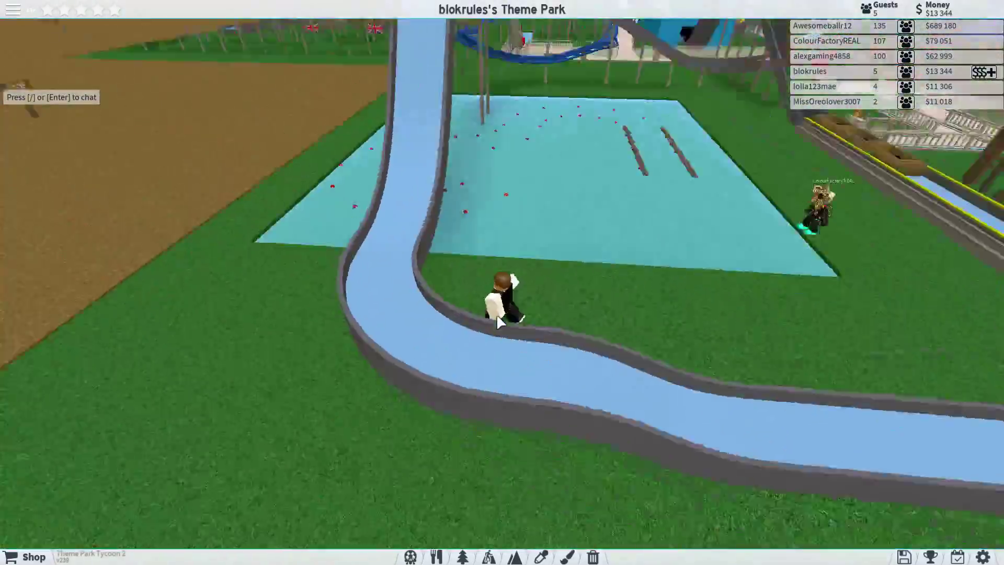
pyautogui.scroll(3, 497, 315)
pyautogui.moveTo(497, 314); pyautogui.dragTo(497, 320)
pyautogui.press('w')
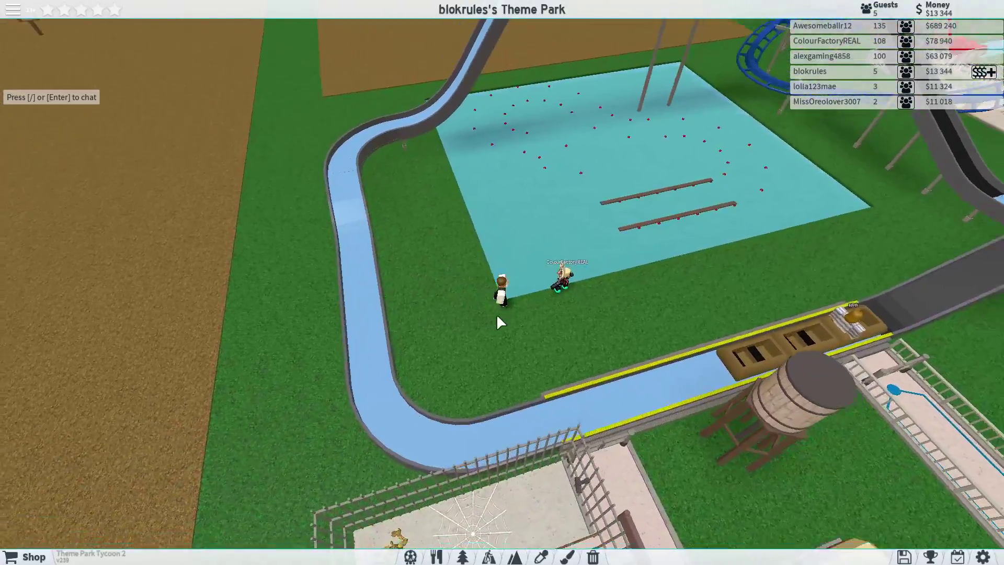
pyautogui.scroll(3, 496, 314)
pyautogui.scroll(-3, 497, 314)
pyautogui.scroll(-3, 497, 314)
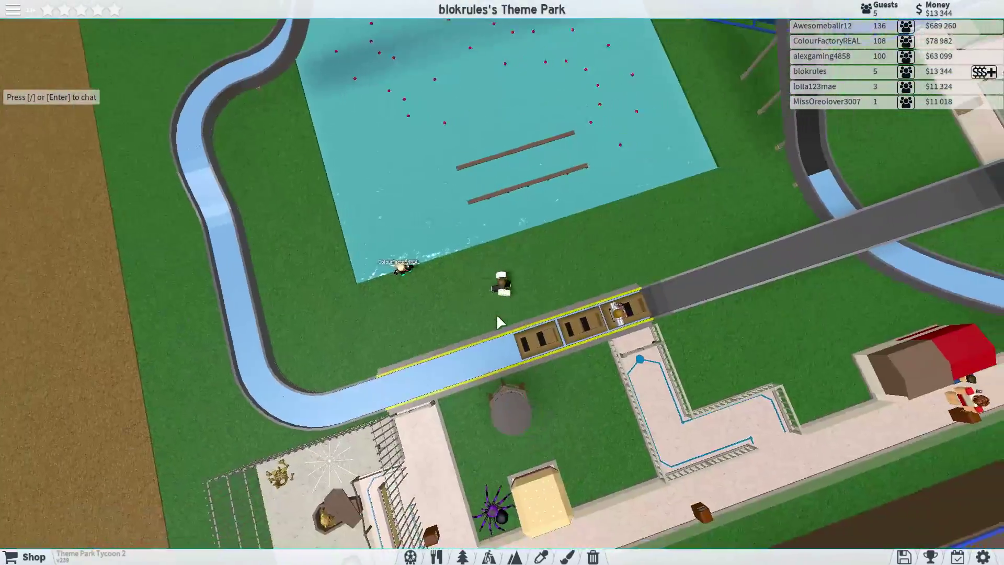
pyautogui.press('s')
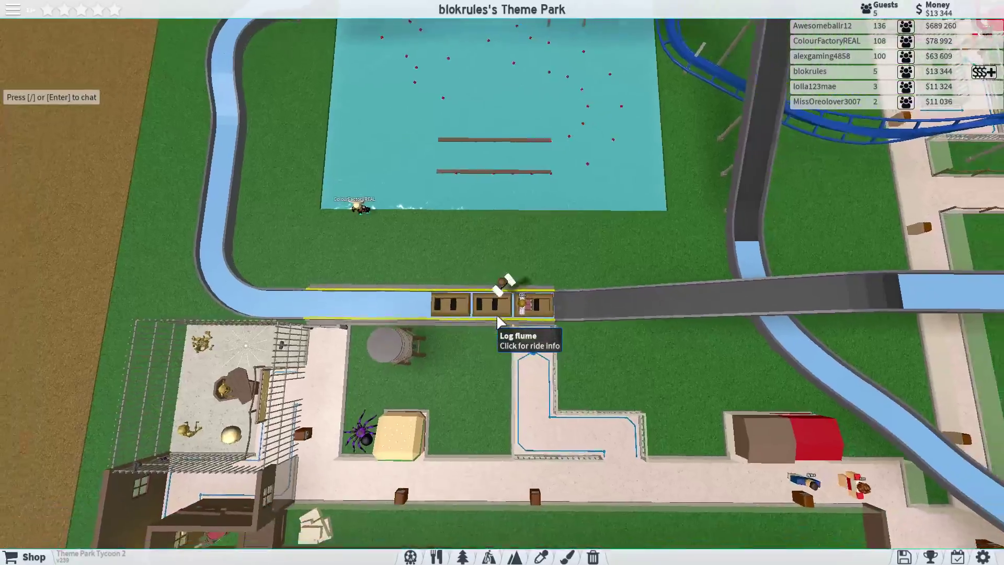
pyautogui.scroll(5, 496, 314)
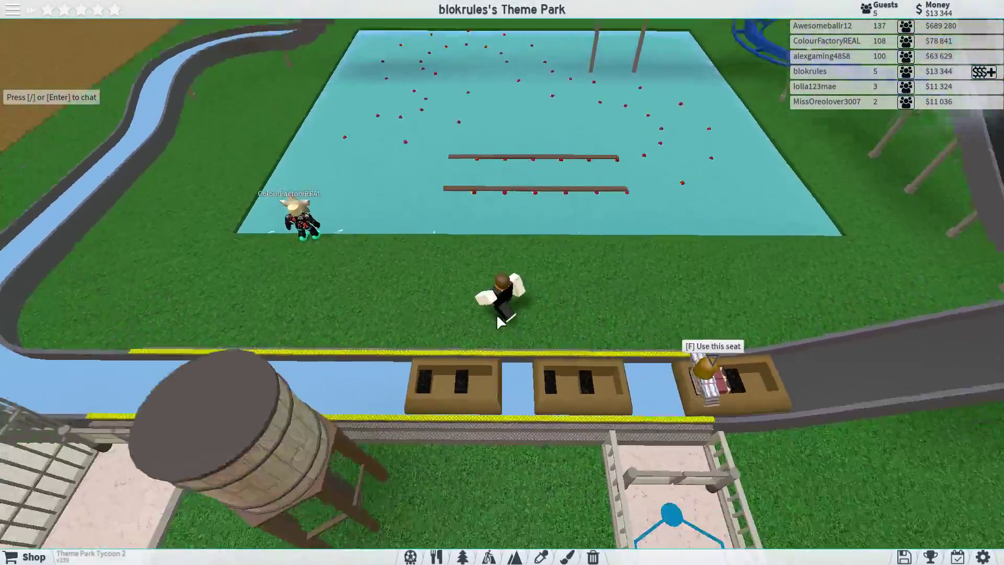
pyautogui.scroll(-3, 497, 314)
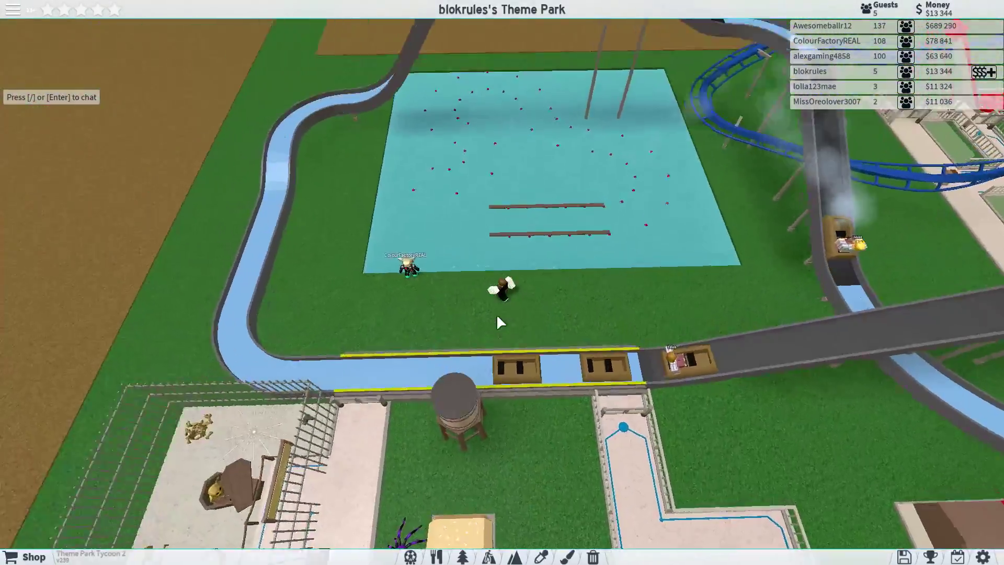
# Walk up the log flume channel toward its crest.
pyautogui.press('w')
pyautogui.scroll(3, 497, 314)
pyautogui.press('a')
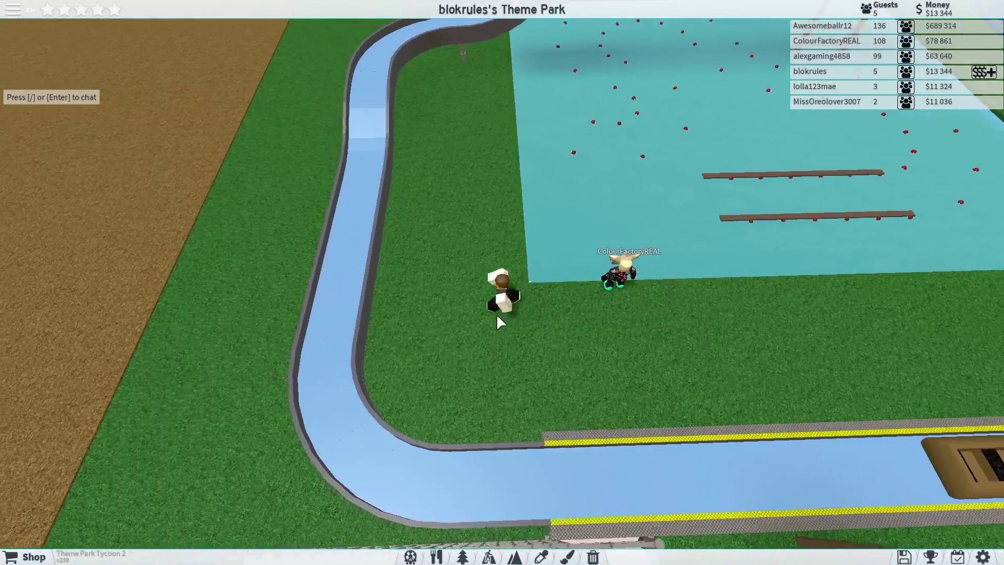
pyautogui.scroll(-3, 497, 314)
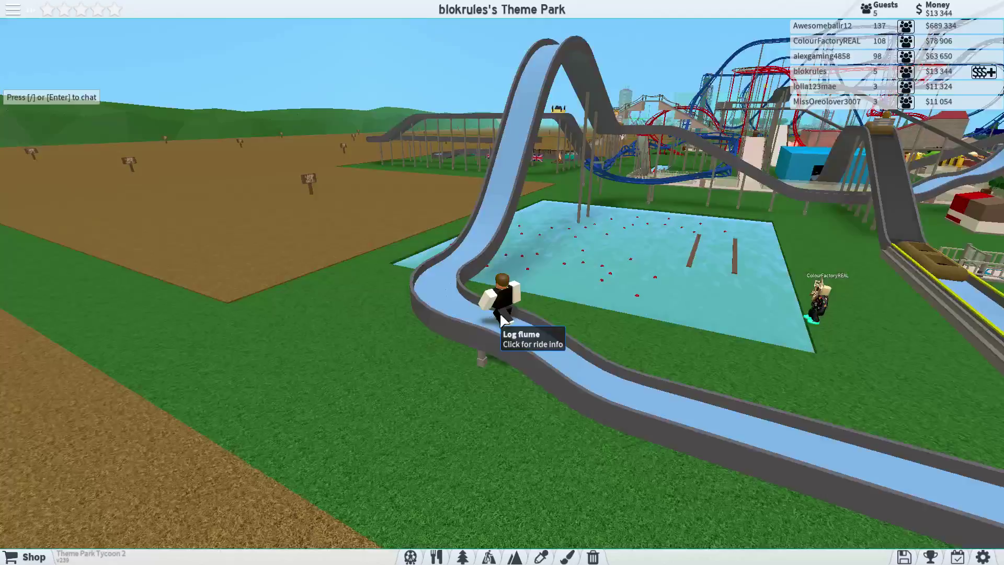
pyautogui.moveTo(499, 312); pyautogui.dragTo(528, 314)
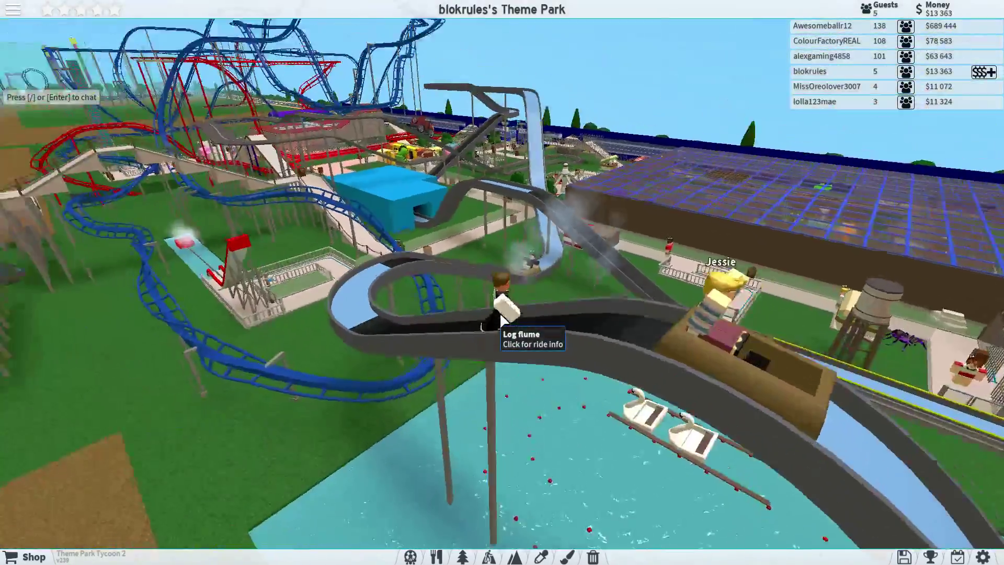
pyautogui.scroll(-6, 528, 313)
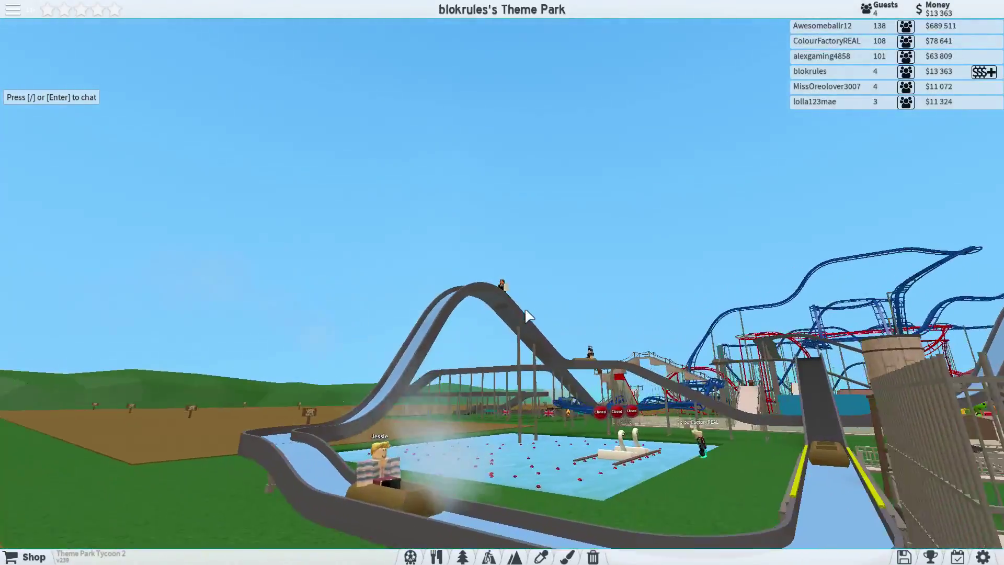
pyautogui.moveTo(528, 314); pyautogui.dragTo(528, 314)
pyautogui.scroll(6, 525, 307)
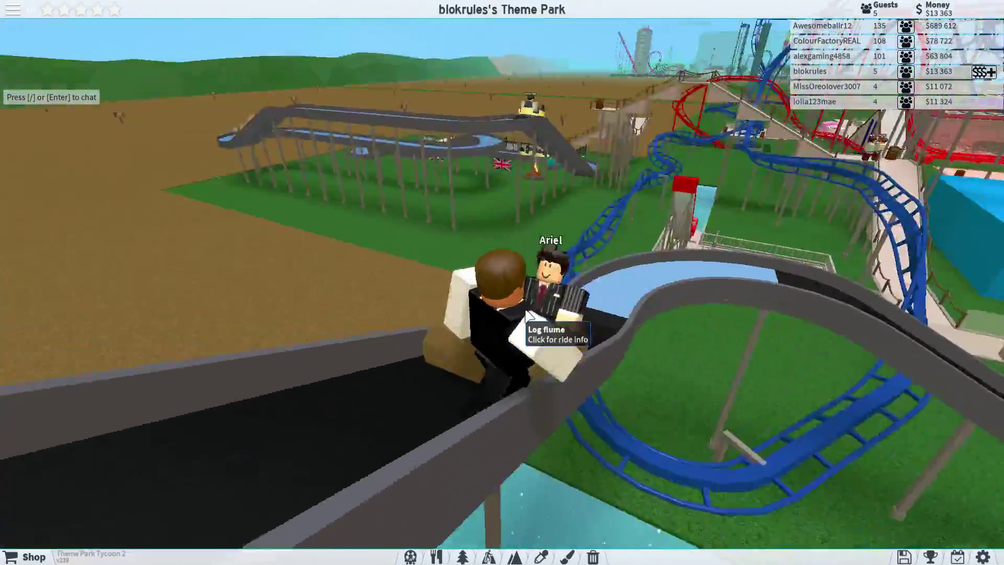
# Jump off the flume into the pool and board the swan boat, watching from a low view.
pyautogui.press('w')
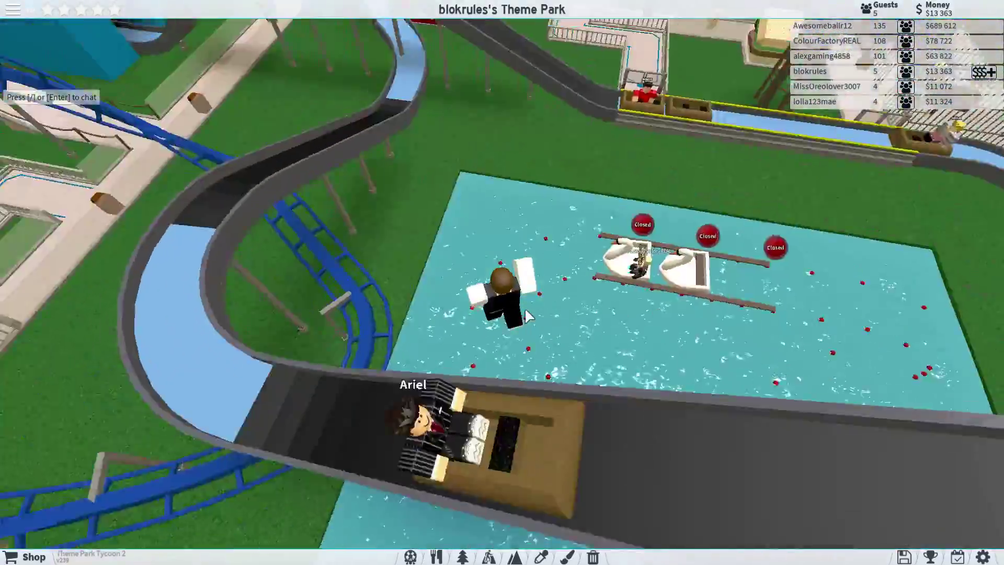
pyautogui.press('w')
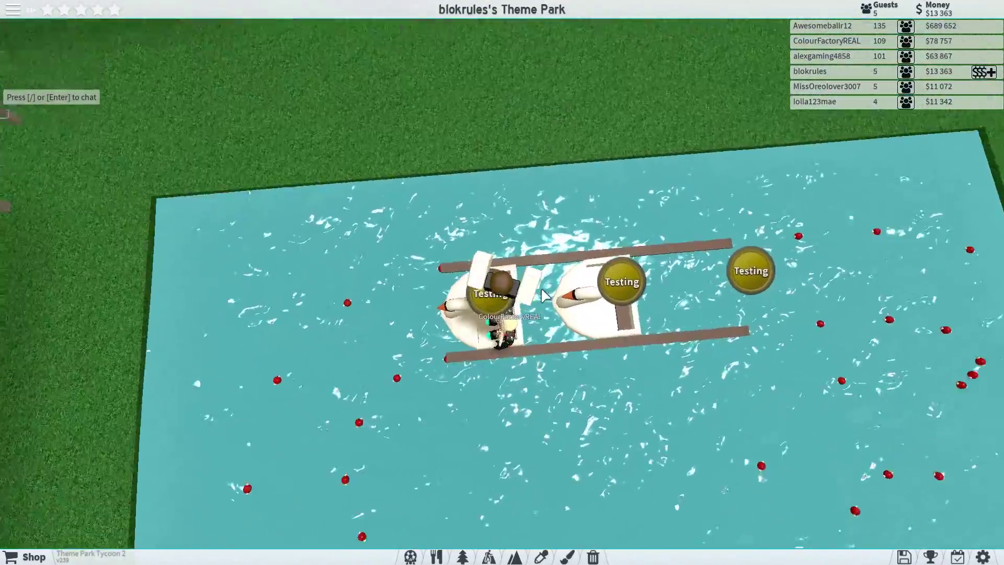
pyautogui.press('f')
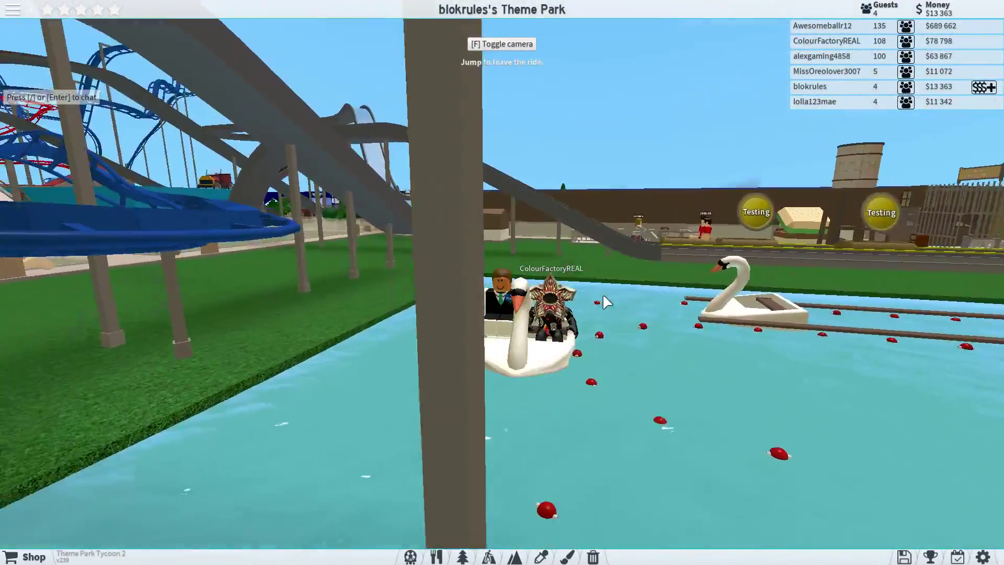
pyautogui.scroll(-4, 602, 293)
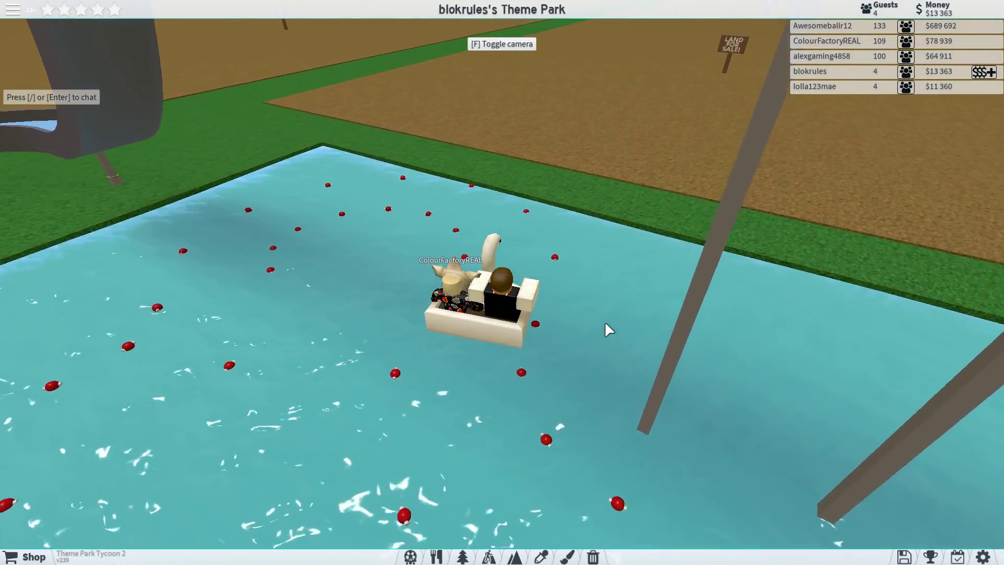
pyautogui.scroll(4, 605, 321)
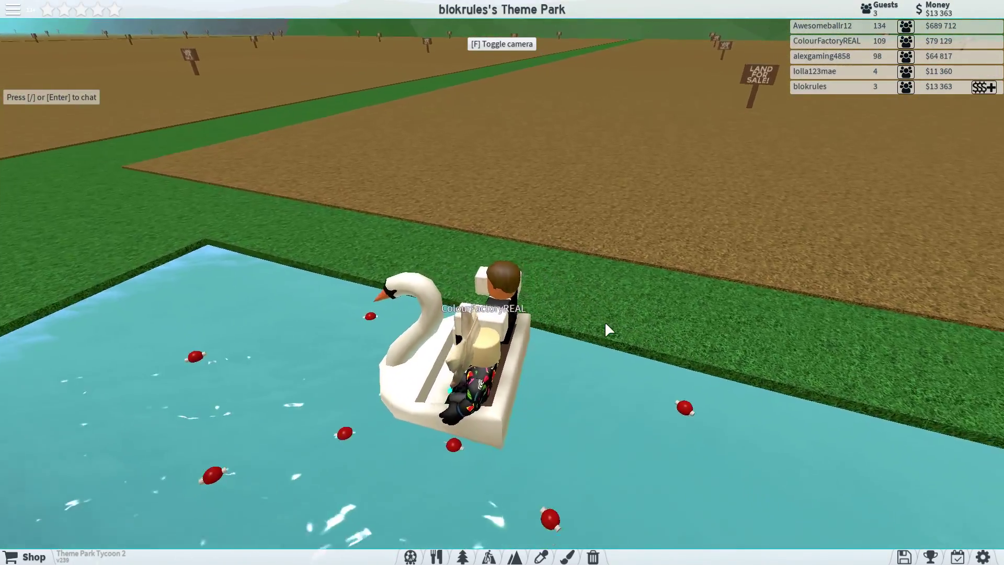
pyautogui.scroll(-4, 605, 320)
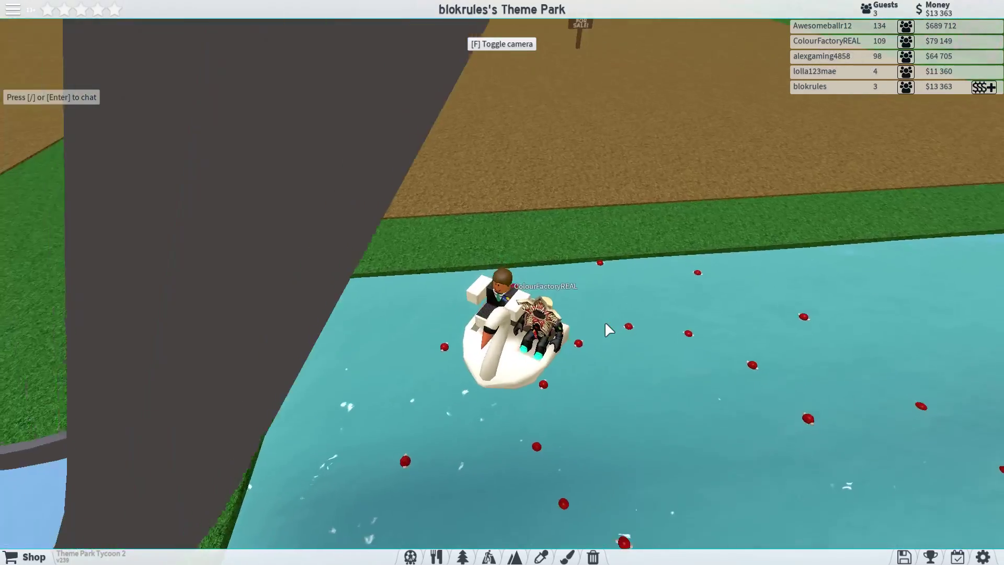
pyautogui.scroll(-4, 605, 321)
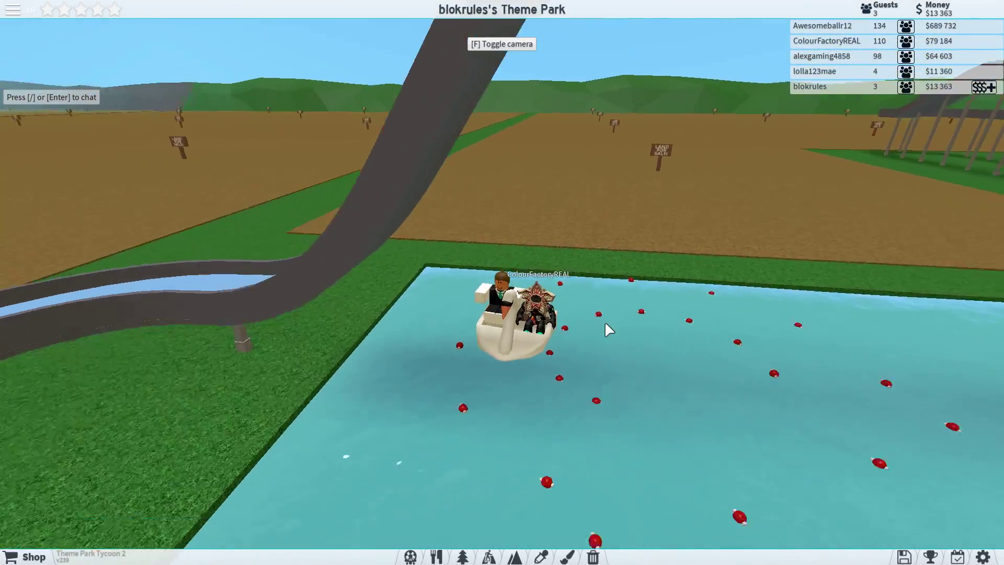
pyautogui.moveTo(605, 321); pyautogui.dragTo(604, 321)
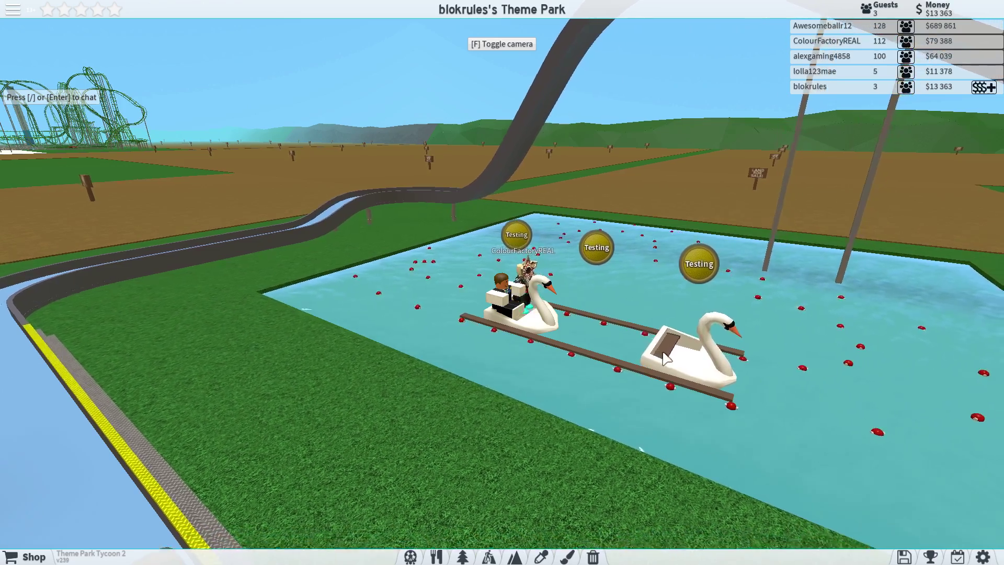
# Check the Swan boats' appearance colours, close the panel and resume following the avatar.
pyautogui.press('f')
pyautogui.click(592, 194)
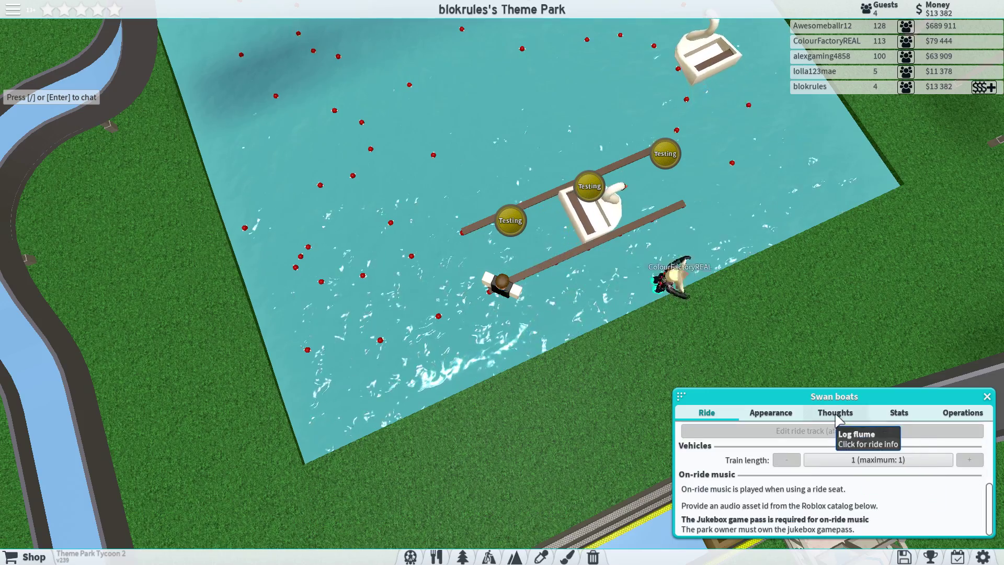
pyautogui.click(771, 412)
pyautogui.click(985, 396)
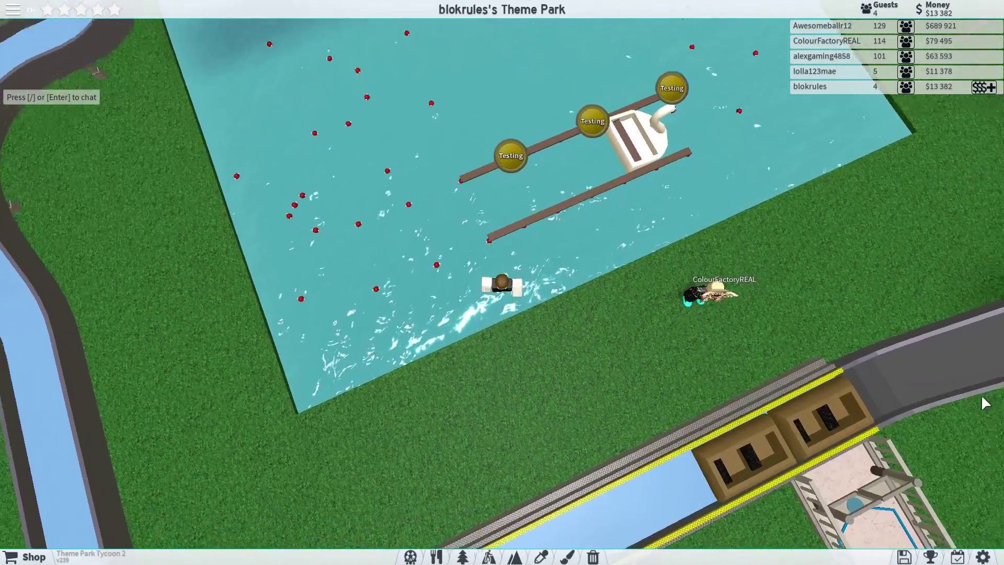
pyautogui.press('f')
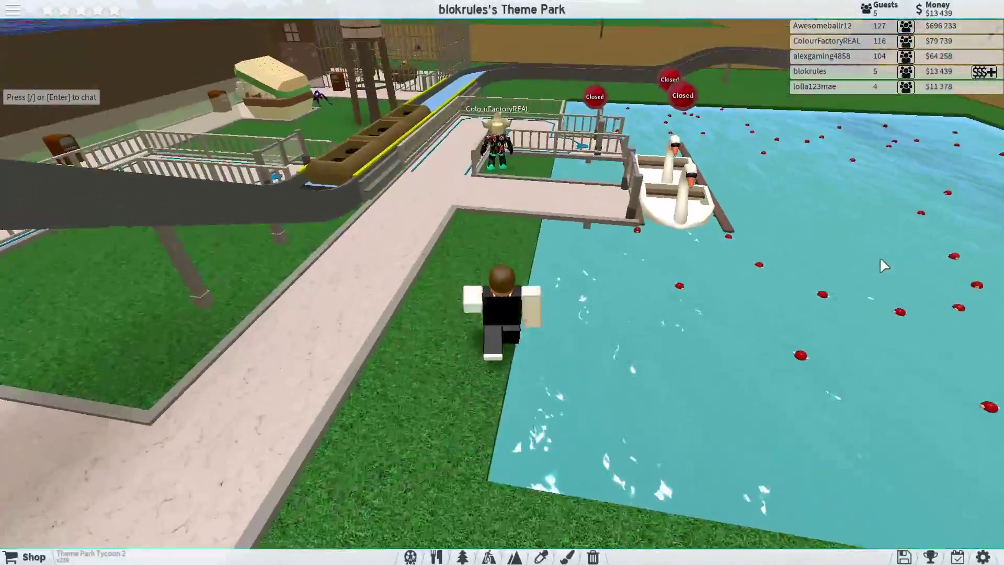
# Walk to the swan boat dock and view the swan boats' stats and ratings.
pyautogui.press('w')
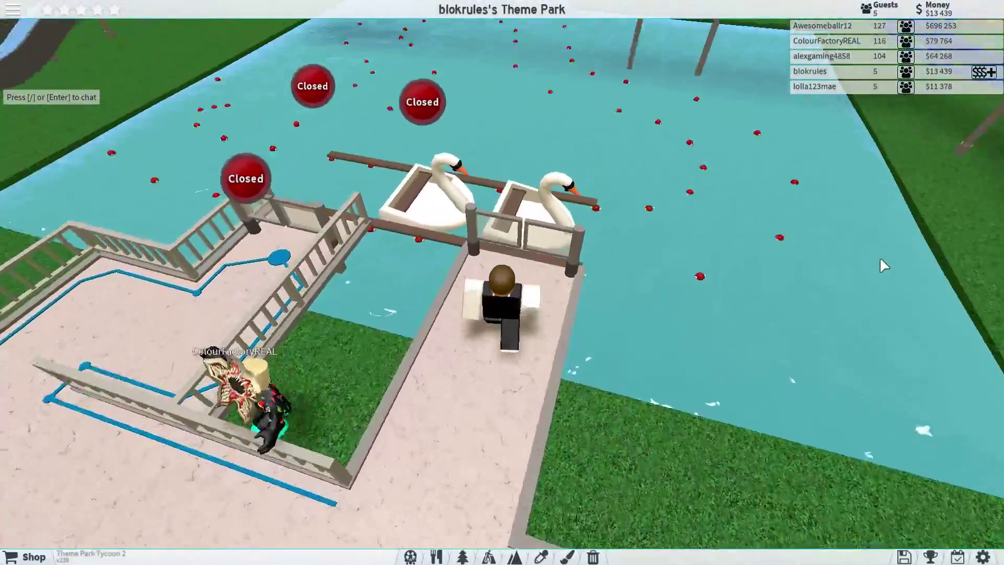
pyautogui.scroll(-5, 880, 257)
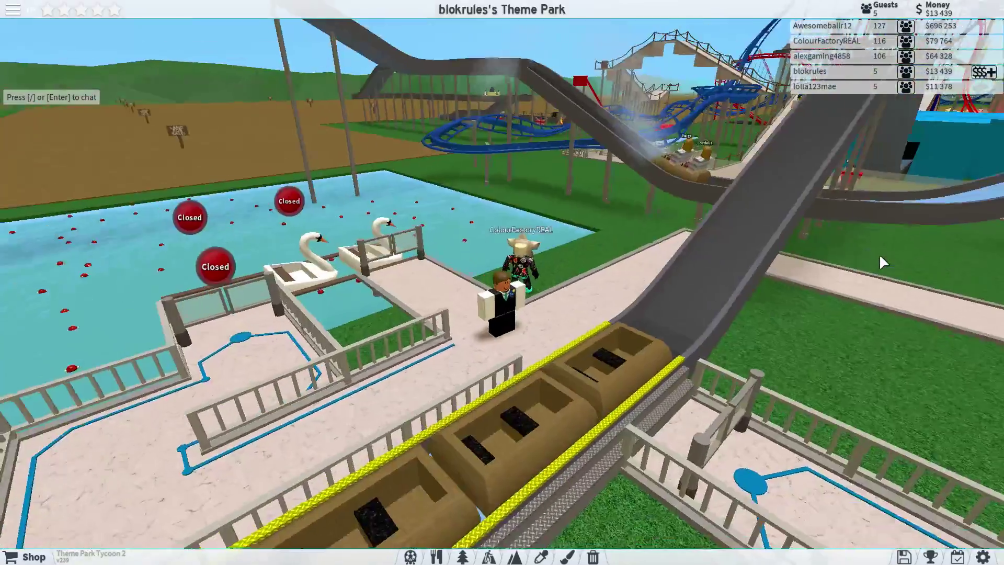
pyautogui.rightClick(880, 253)
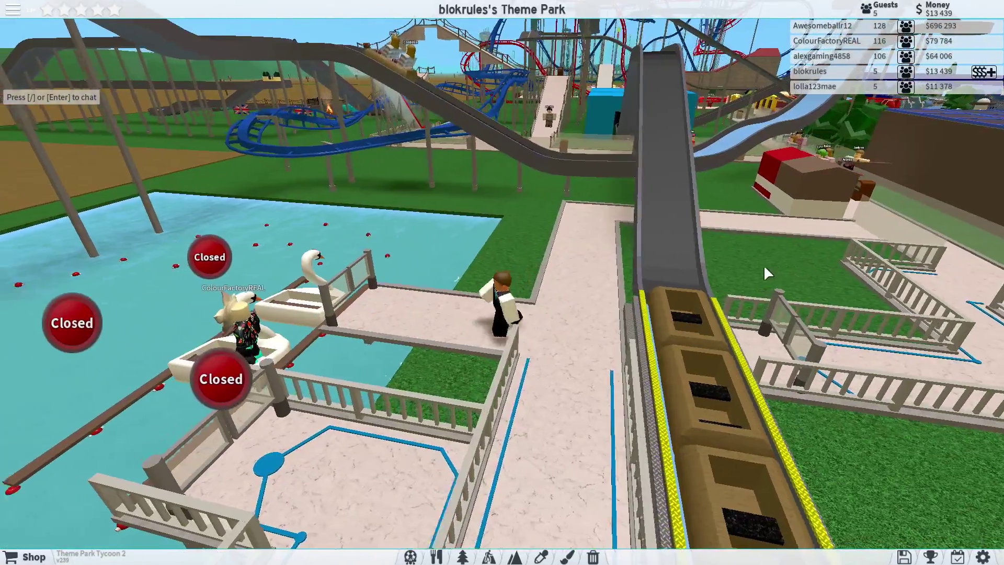
pyautogui.moveTo(768, 266); pyautogui.dragTo(523, 180)
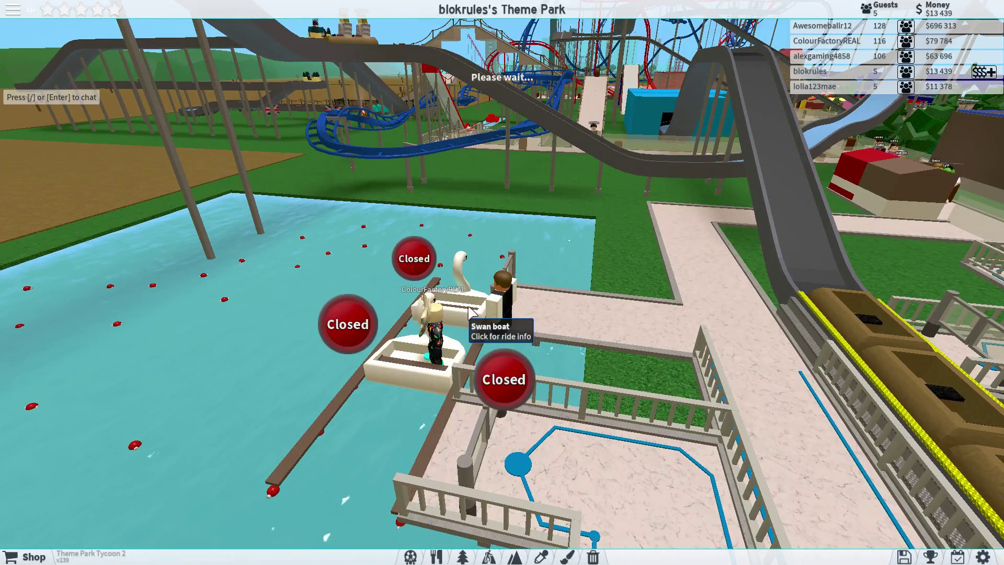
pyautogui.click(471, 312)
pyautogui.moveTo(471, 313)
pyautogui.mouseDown()
pyautogui.moveTo(585, 269)
pyautogui.moveTo(550, 259)
pyautogui.mouseUp()
pyautogui.scroll(-3, 719, 464)
pyautogui.scroll(3, 769, 474)
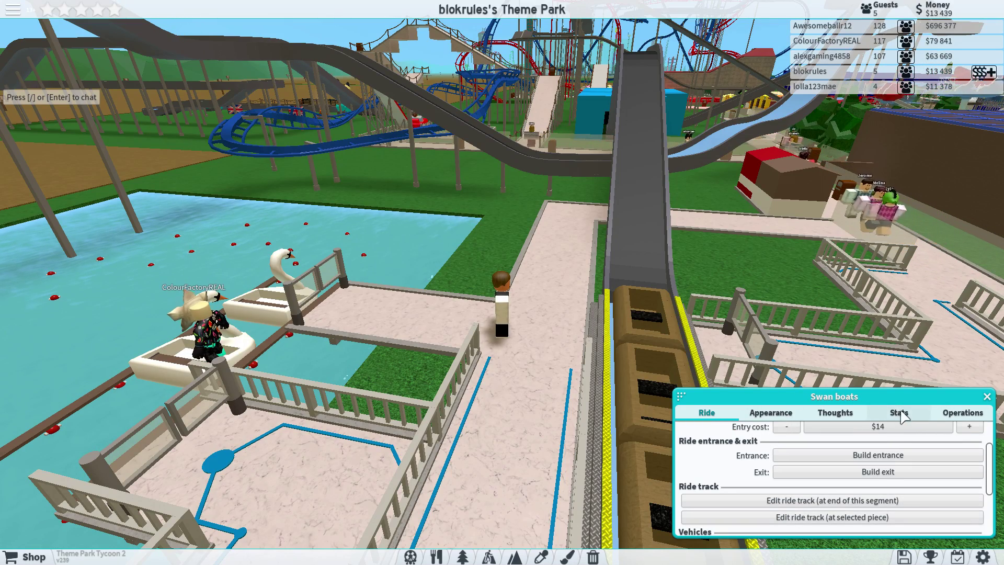
pyautogui.click(901, 413)
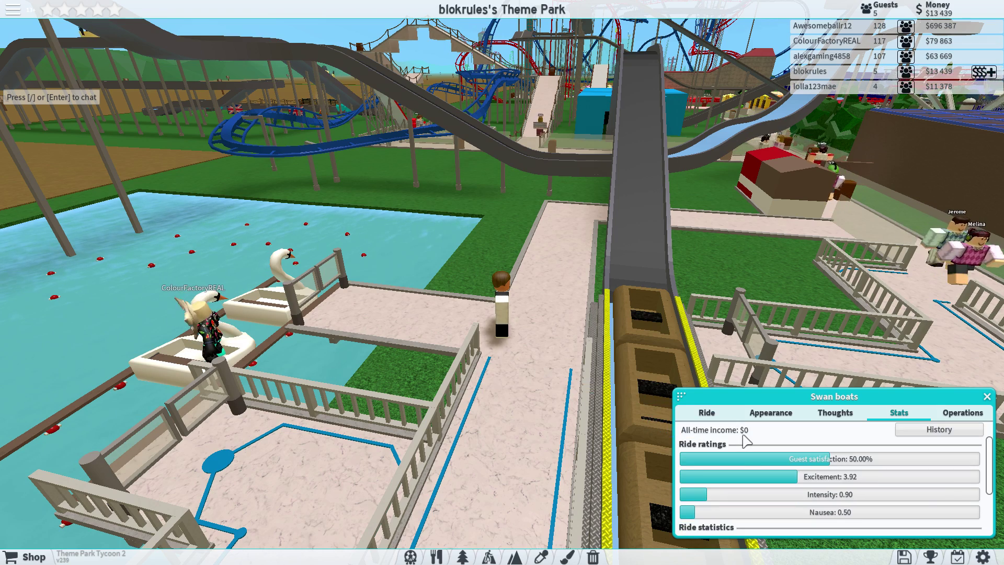
pyautogui.scroll(-3, 746, 463)
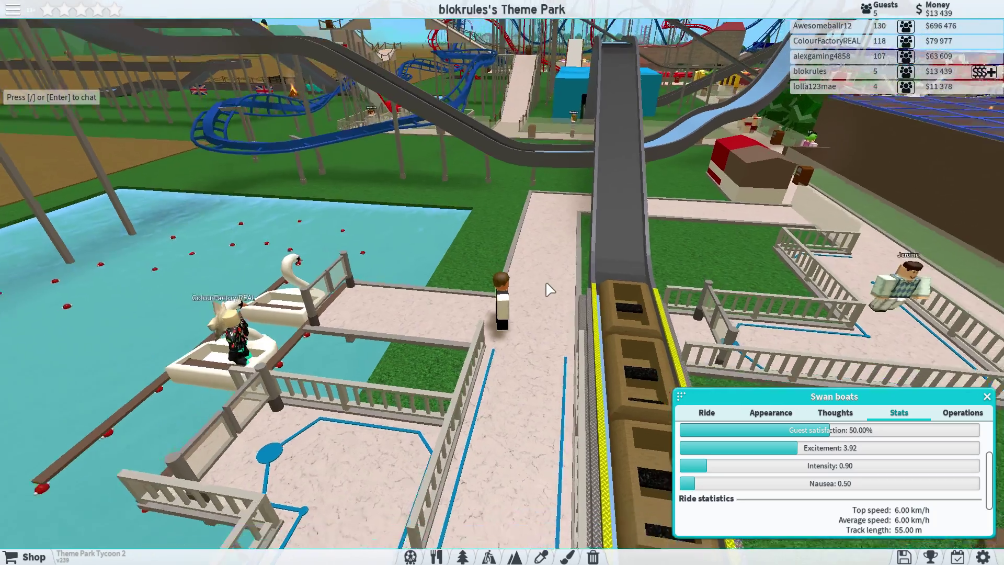
pyautogui.scroll(-5, 544, 281)
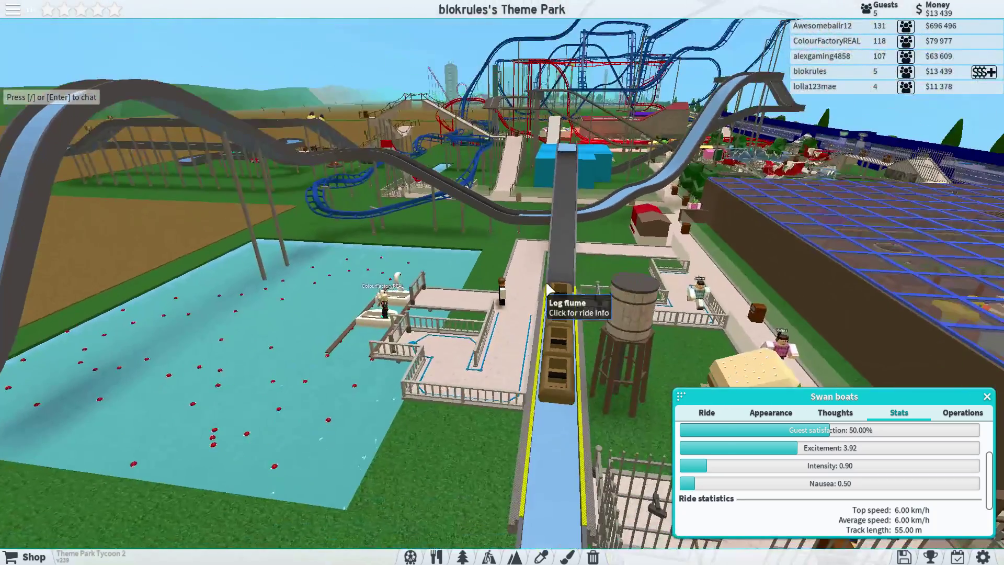
# View the Sky High coaster's statistics, then close its ride info.
pyautogui.click(475, 160)
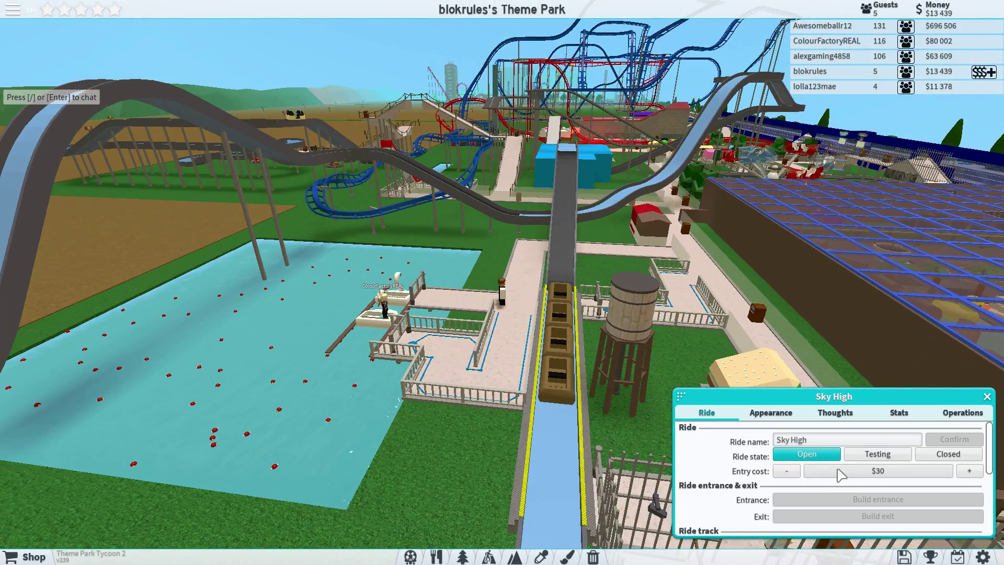
pyautogui.click(904, 413)
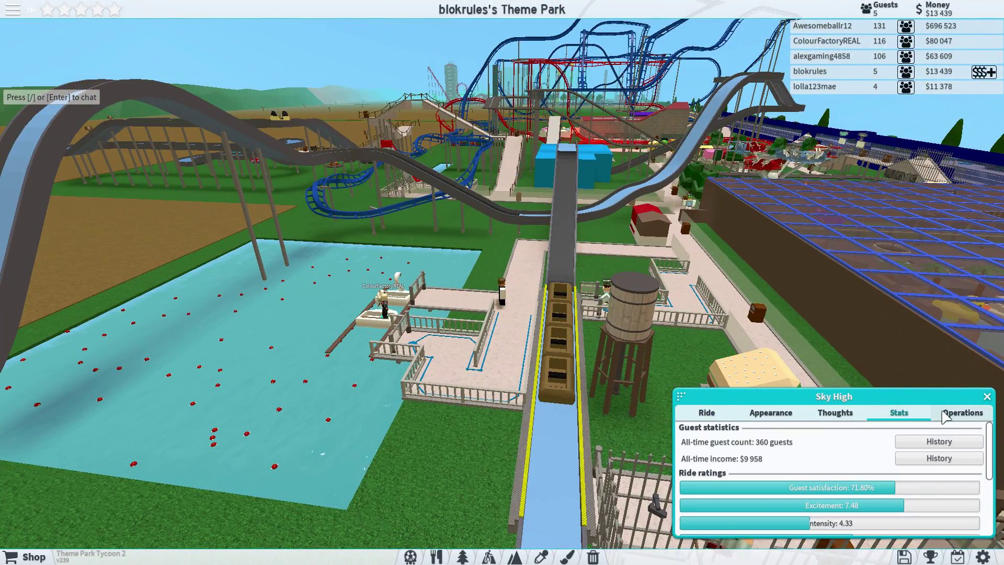
pyautogui.click(990, 397)
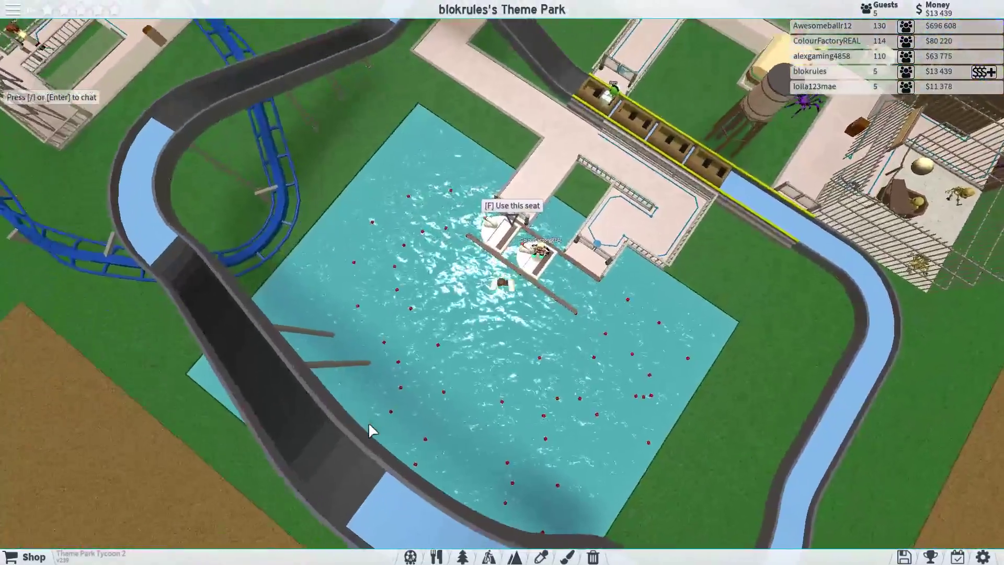
pyautogui.scroll(5, 368, 422)
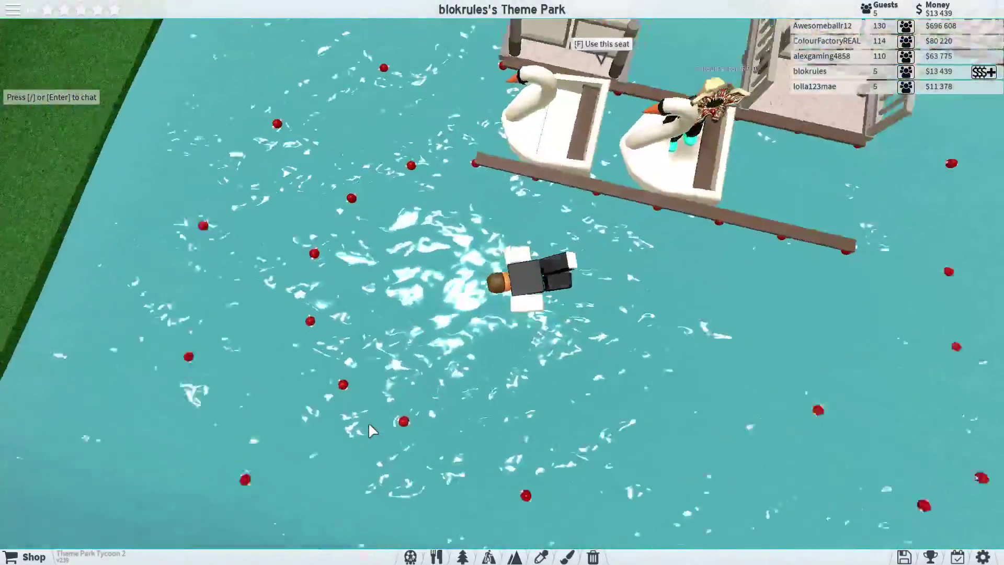
# Swim the avatar toward the pool edge while orbiting the camera around the swan boat pool.
pyautogui.rightClick(368, 422)
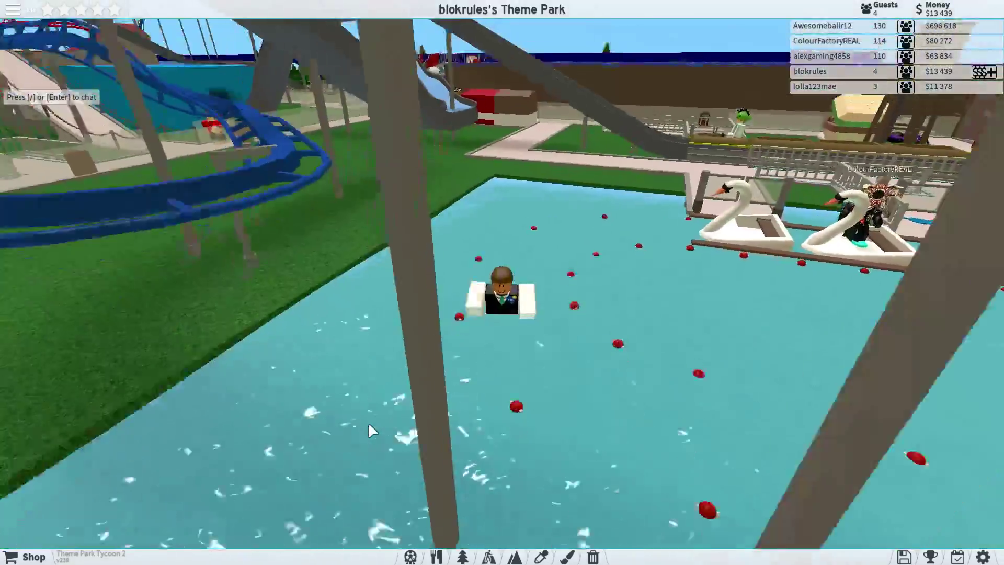
pyautogui.moveTo(368, 423); pyautogui.dragTo(338, 413)
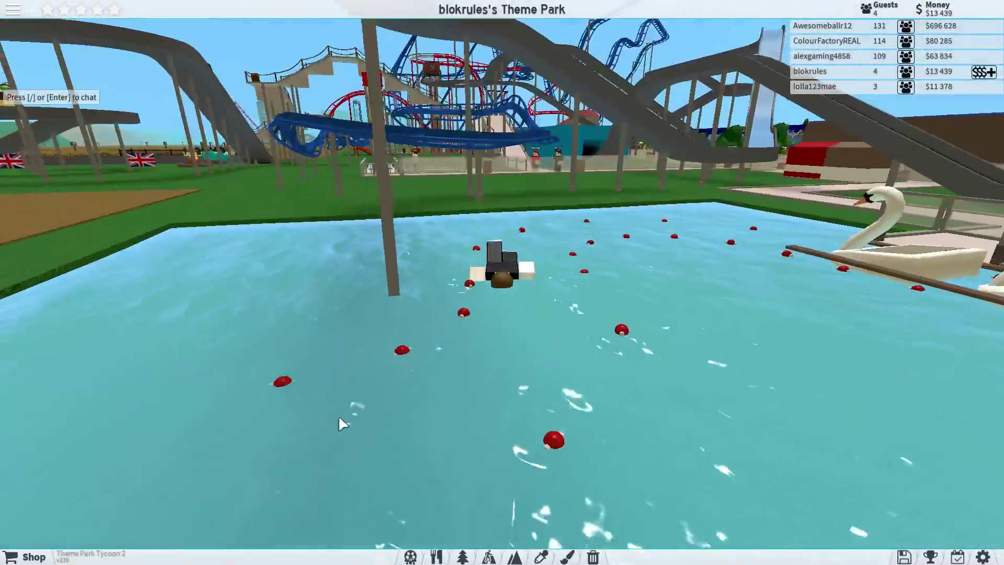
pyautogui.press('a')
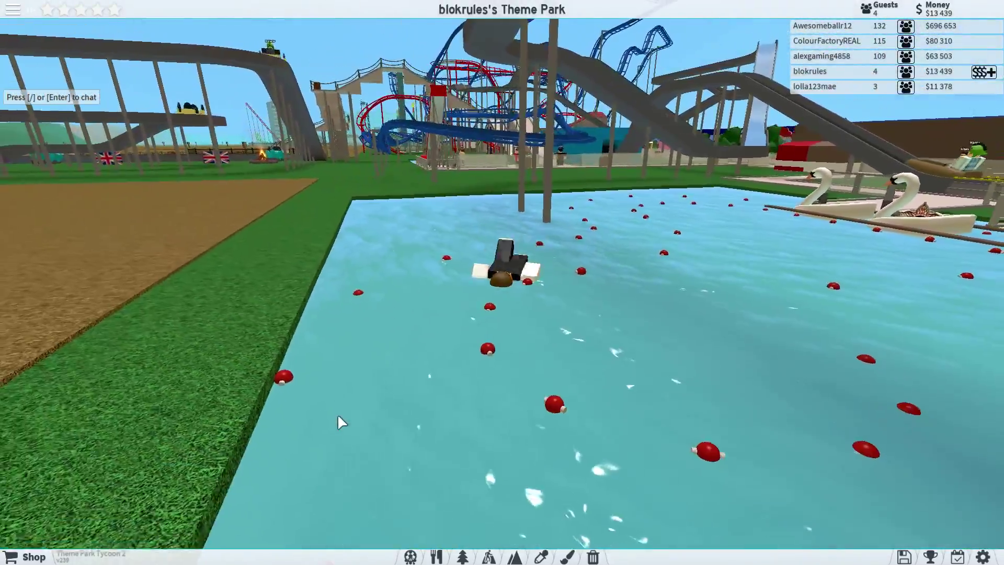
pyautogui.press('s')
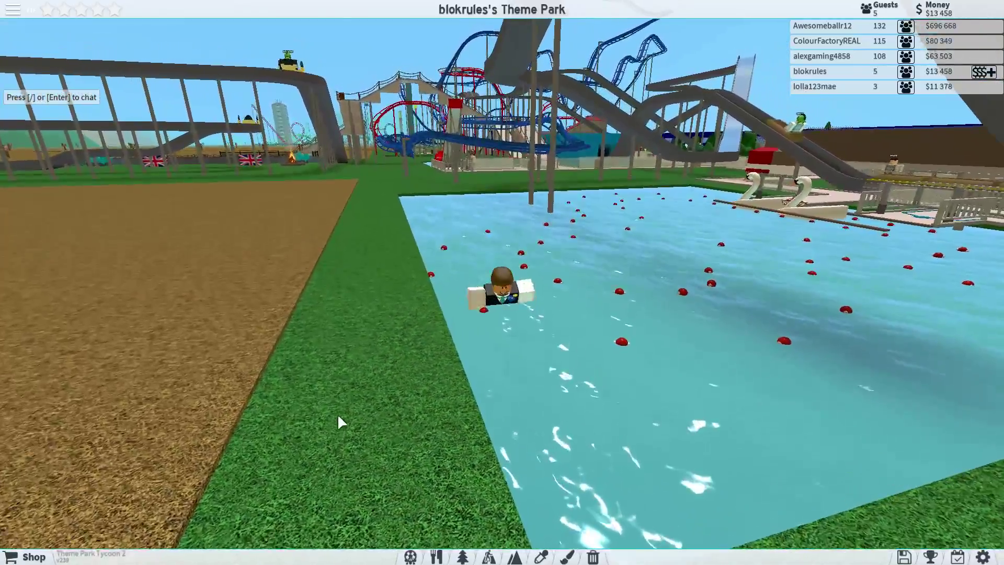
pyautogui.press('Left')
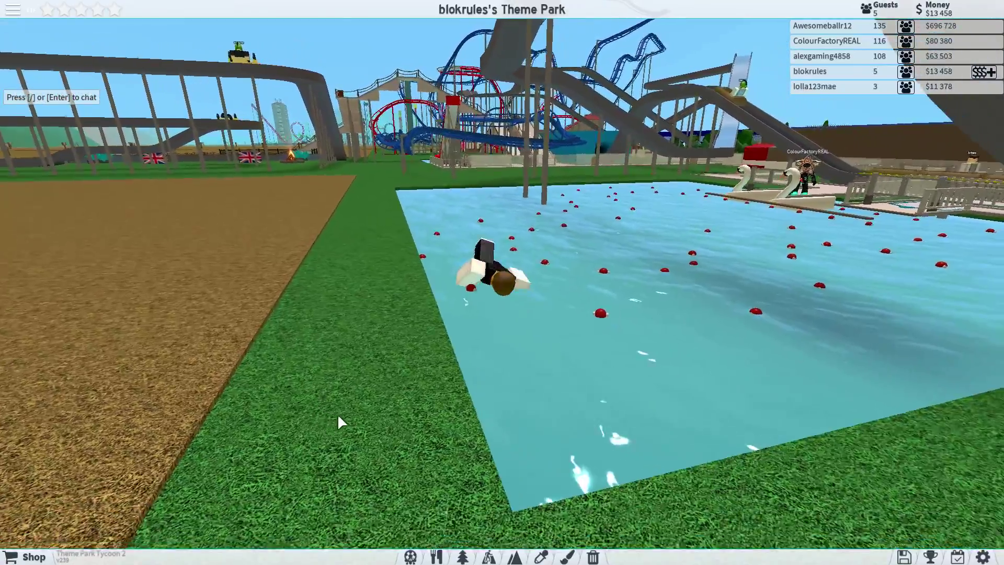
pyautogui.press('Right')
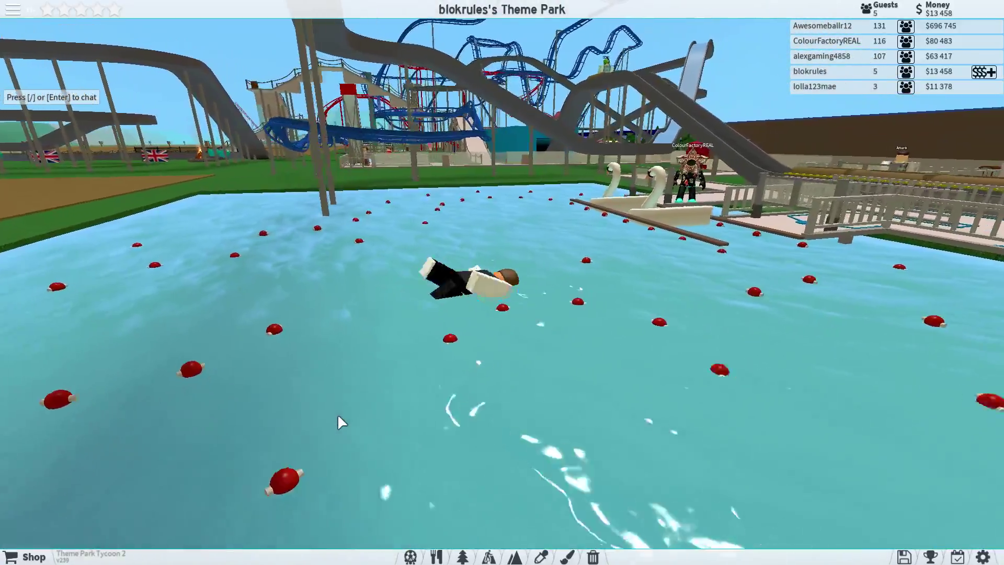
# Look down on the pool and check the ride support beam's details panel, then close it.
pyautogui.moveTo(337, 413); pyautogui.dragTo(3, 365)
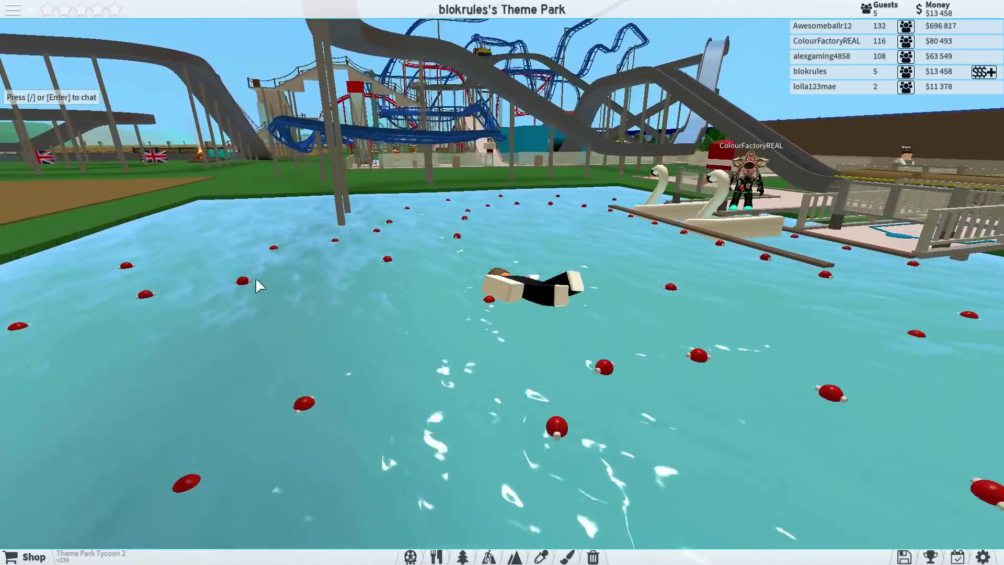
pyautogui.moveTo(4, 366); pyautogui.dragTo(260, 275)
pyautogui.click(260, 275)
pyautogui.scroll(4, 259, 274)
pyautogui.scroll(3, 470, 283)
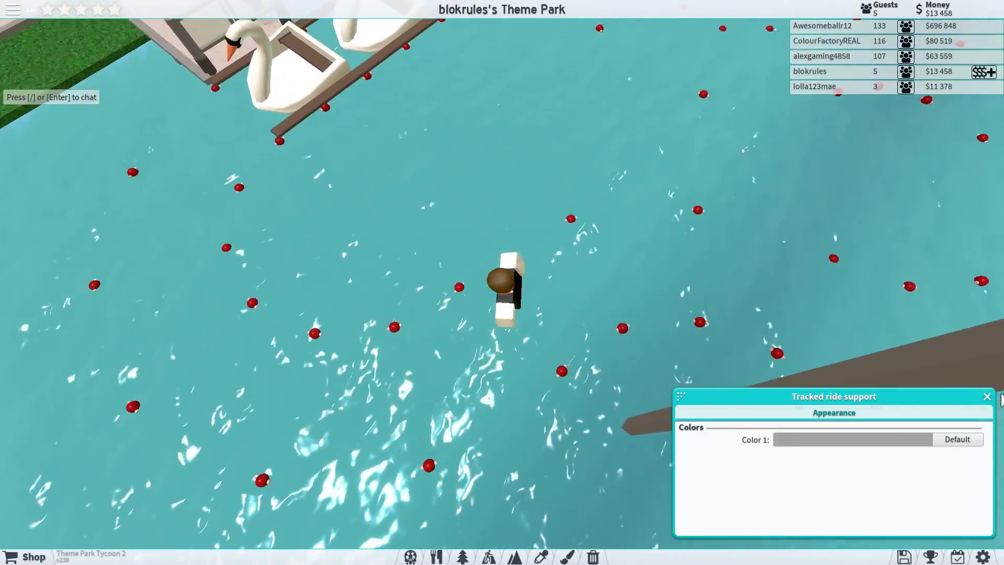
pyautogui.click(987, 396)
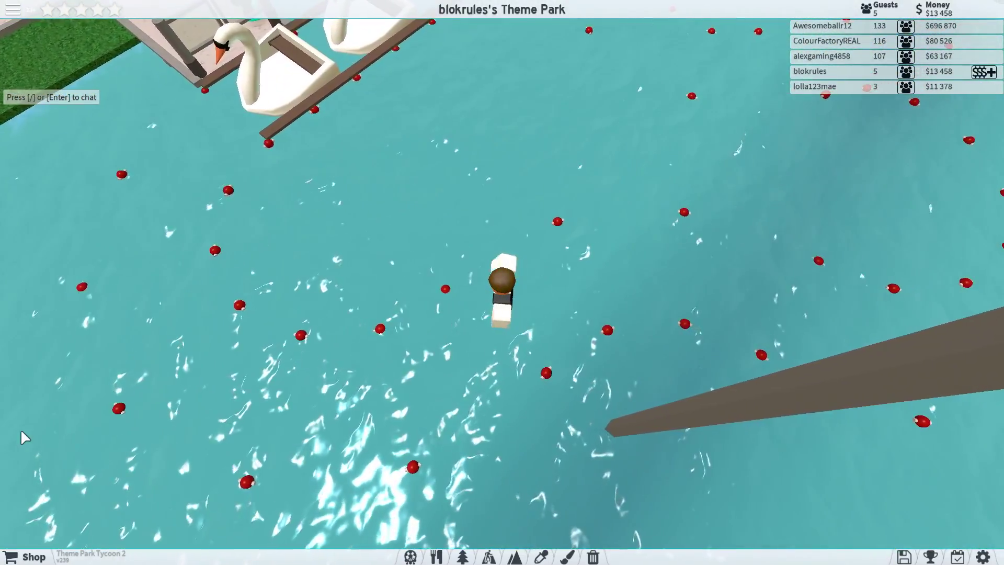